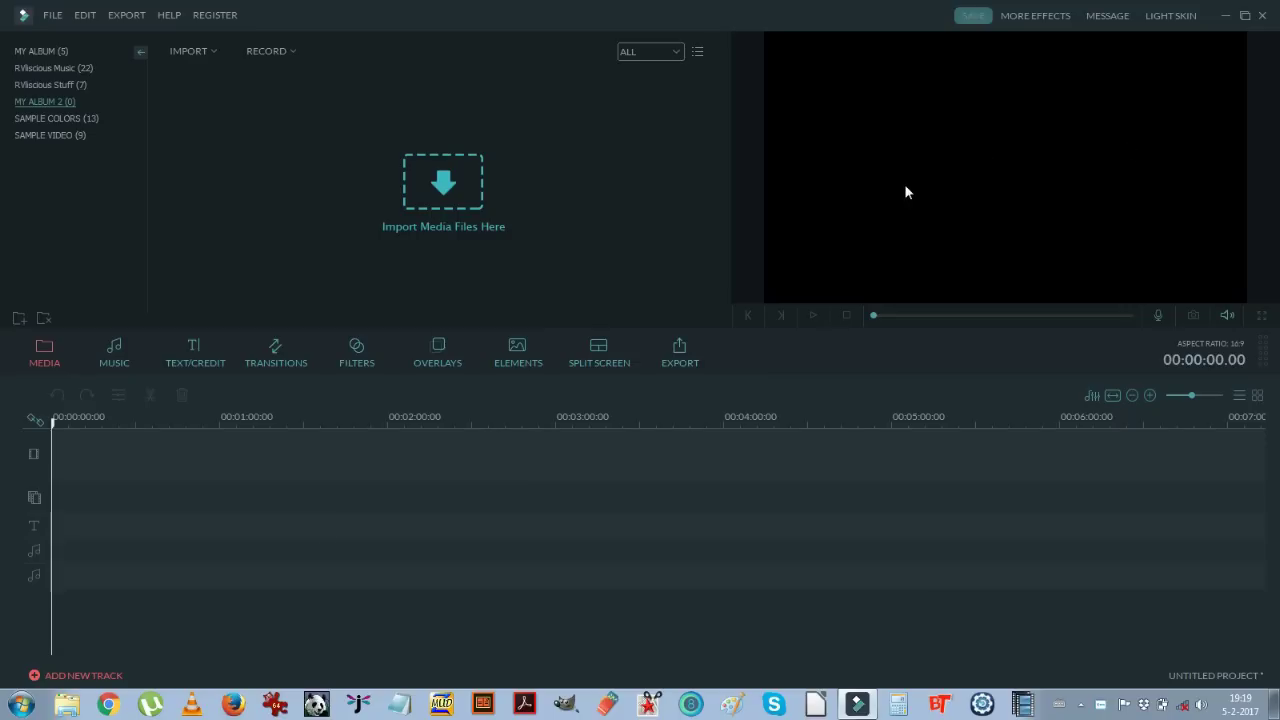
Step: Import FILE0001, FILE0002 and FILE0003 from the desktop folder "RAW Footage 5 february 2017 cube cam" into MY ALBUM 2
{"action": "left_click", "coordinate": [455, 184]}
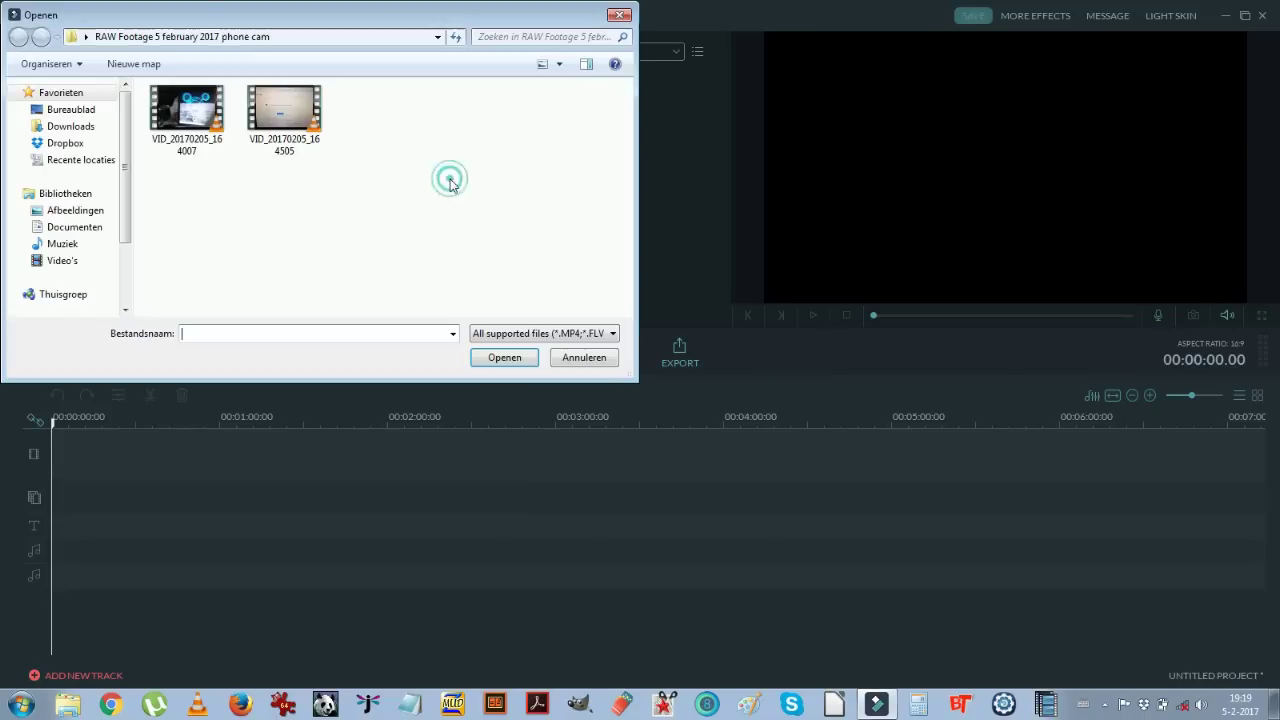
{"action": "left_click", "coordinate": [79, 113]}
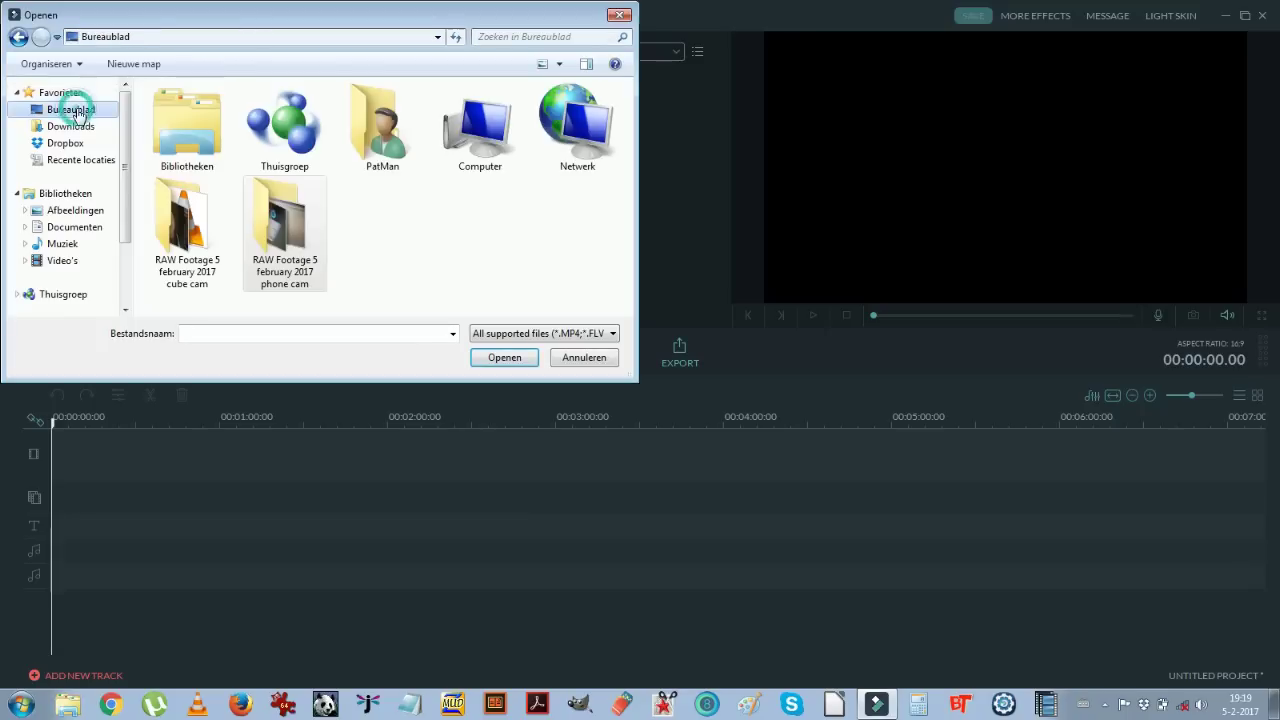
{"action": "double_click", "coordinate": [188, 222]}
{"action": "left_click_drag", "start_coordinate": [523, 214], "coordinate": [115, 106]}
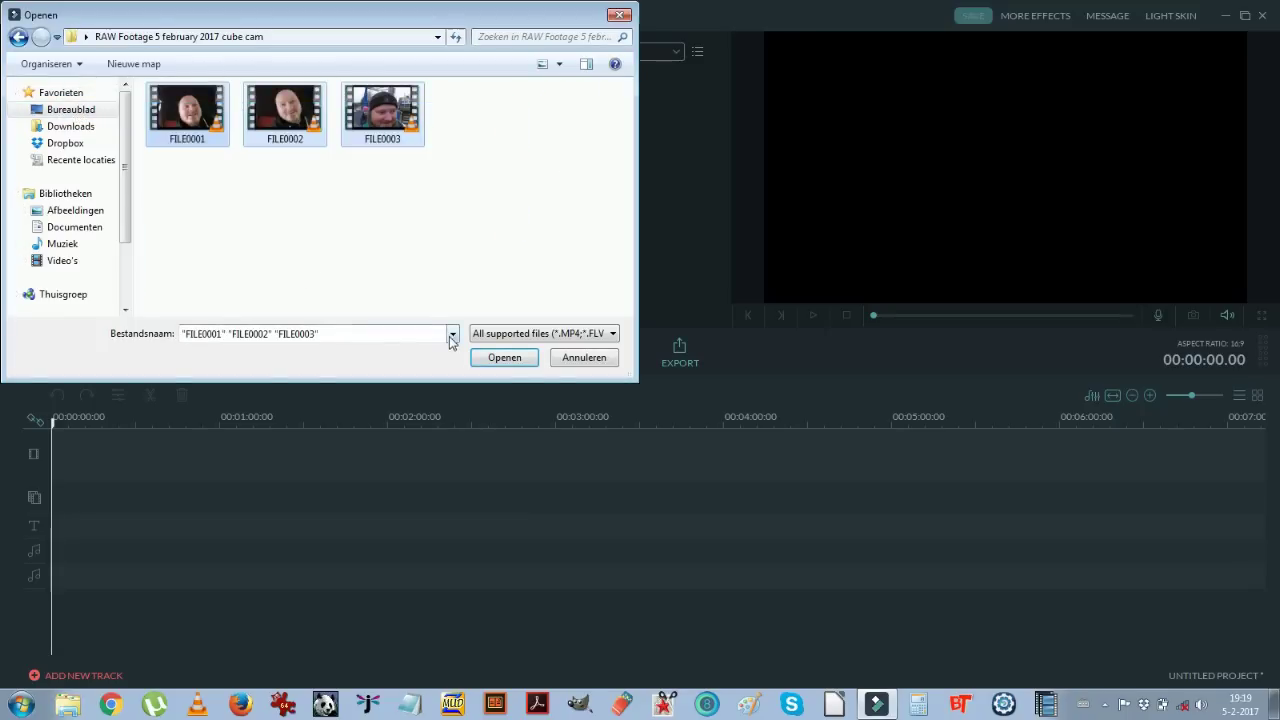
{"action": "left_click", "coordinate": [508, 358]}
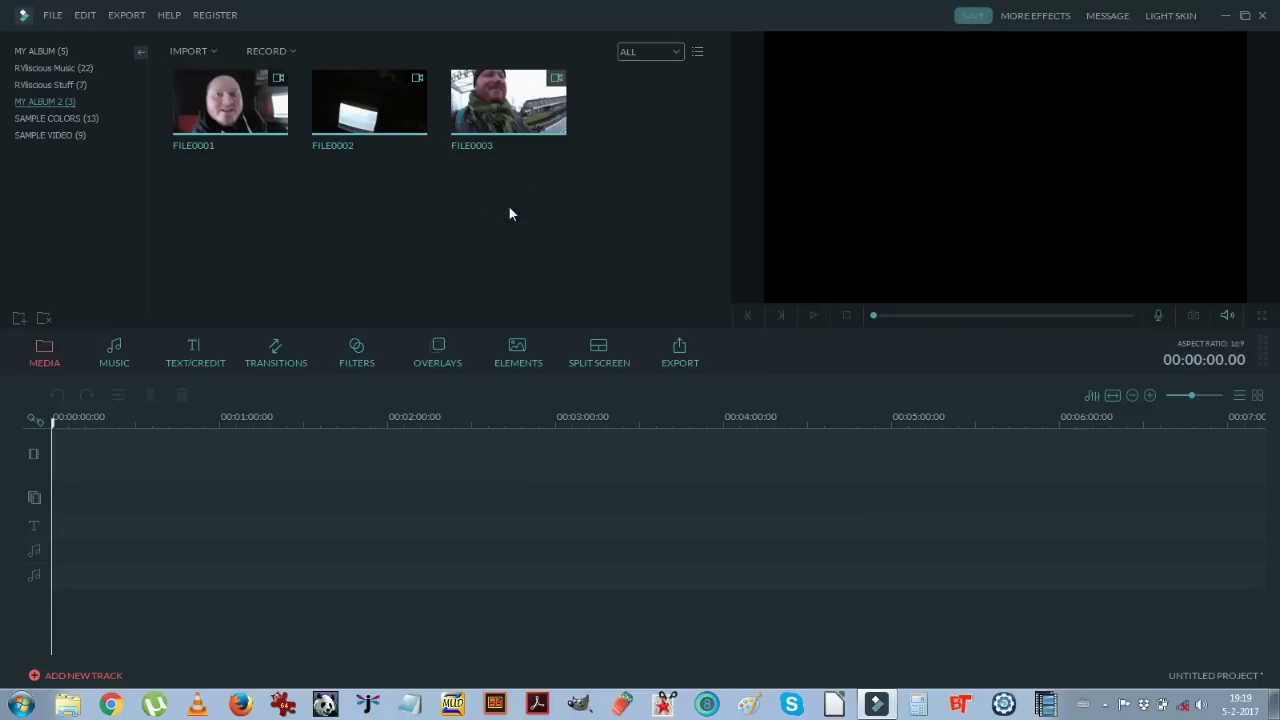
Step: Import VID_20170205_164007 and VID_20170205_164505 from the desktop folder "RAW Footage 5 february 2017 phone cam"
{"action": "left_click", "coordinate": [187, 51]}
{"action": "left_click", "coordinate": [204, 70]}
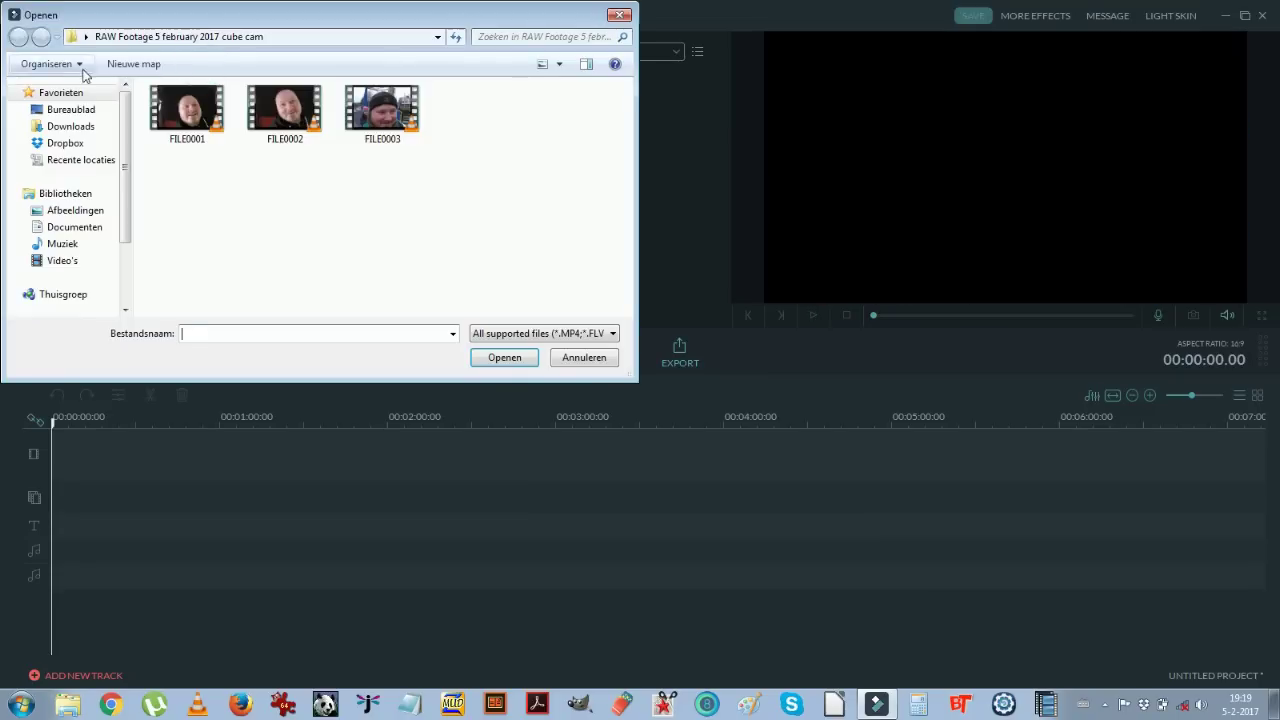
{"action": "left_click", "coordinate": [75, 113]}
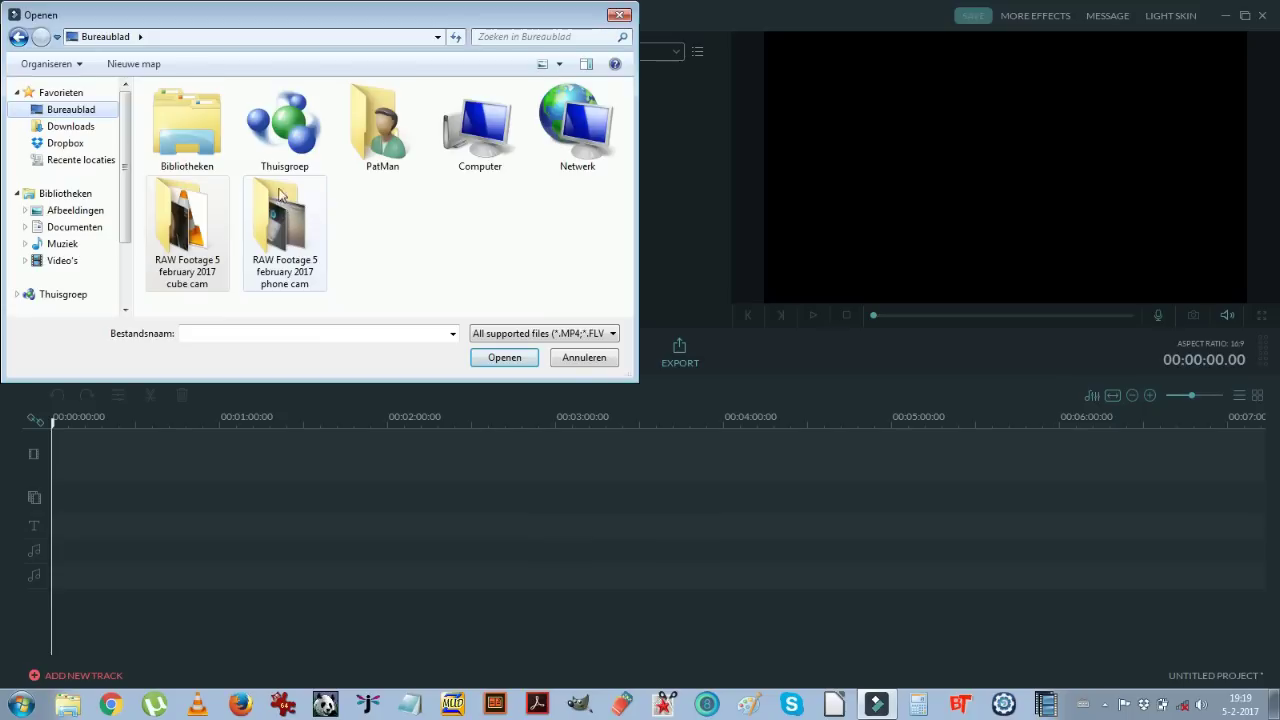
{"action": "double_click", "coordinate": [277, 240]}
{"action": "left_click_drag", "start_coordinate": [375, 226], "coordinate": [150, 112]}
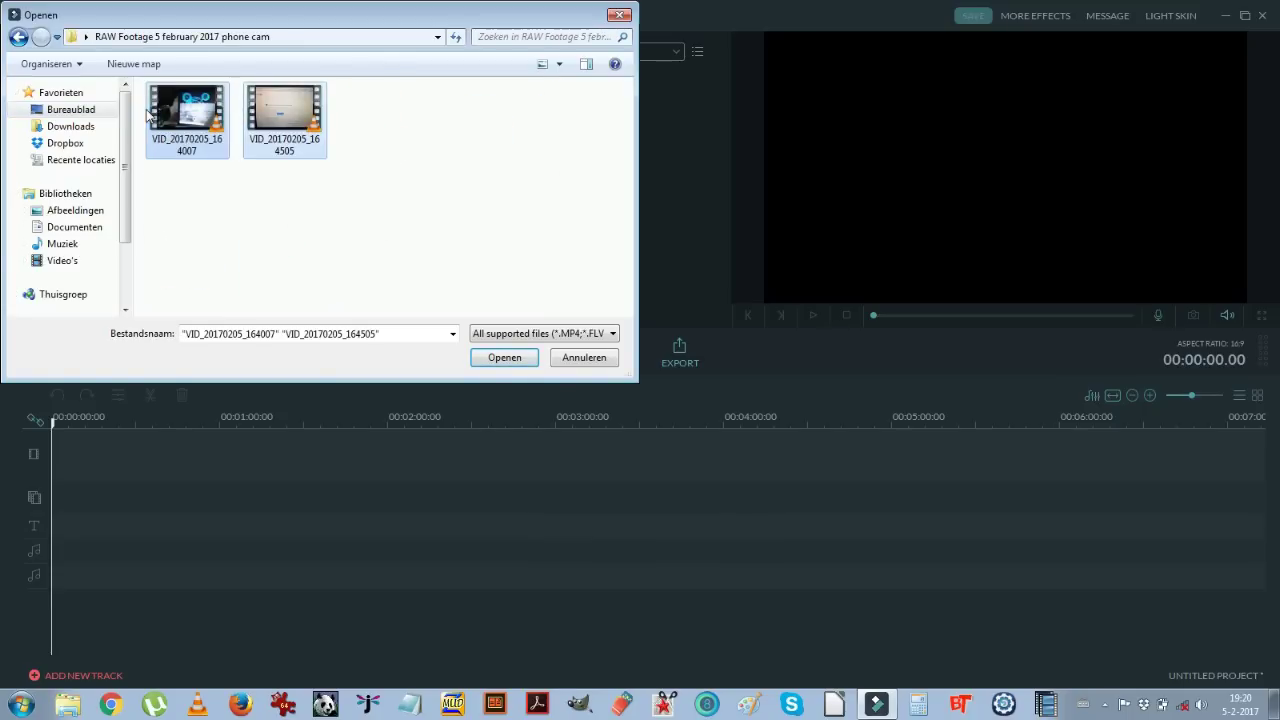
{"action": "left_click", "coordinate": [502, 357]}
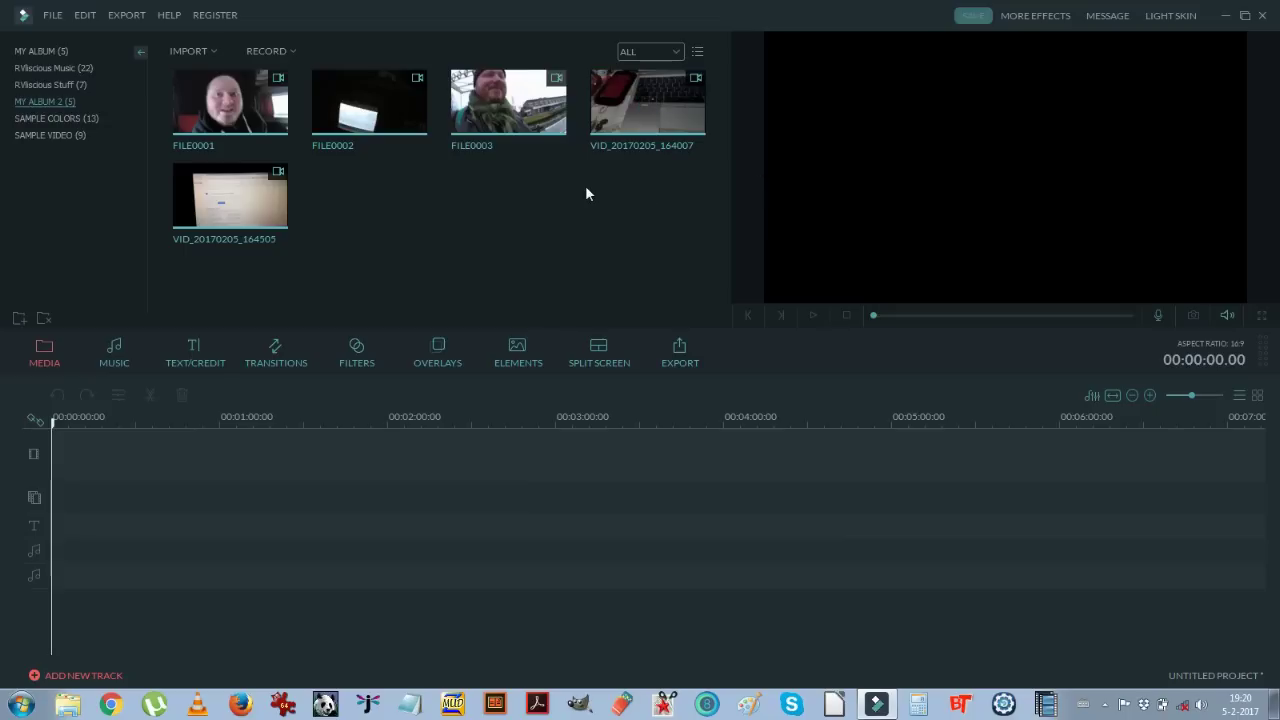
Step: Play the FILE0003 clip in the preview, pausing and resuming it to examine the footage
{"action": "left_click", "coordinate": [466, 120]}
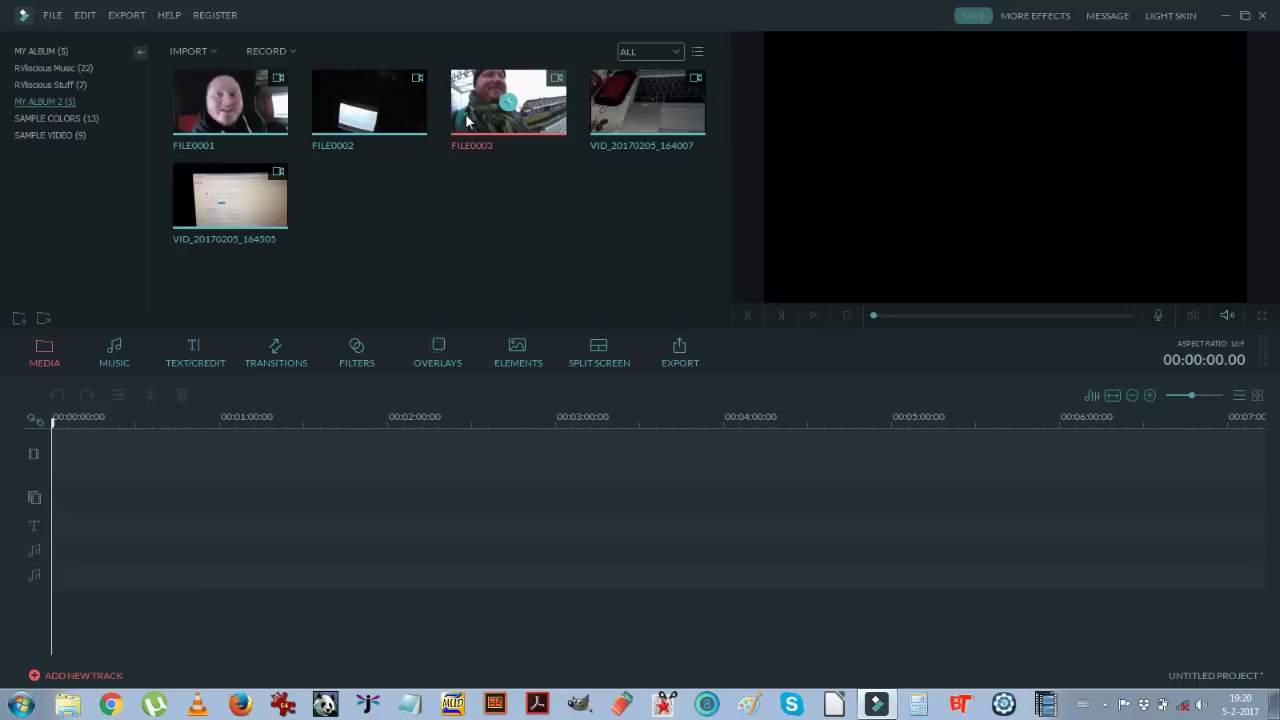
{"action": "double_click", "coordinate": [466, 120]}
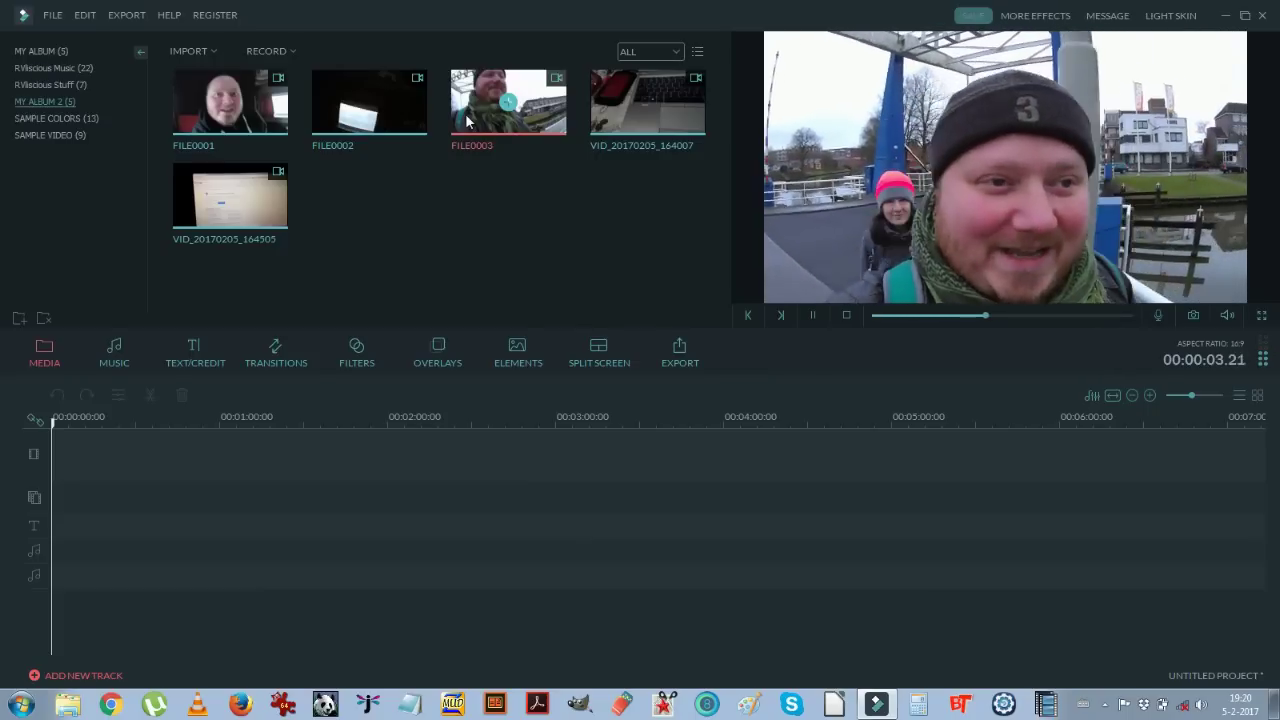
{"action": "key", "text": "space"}
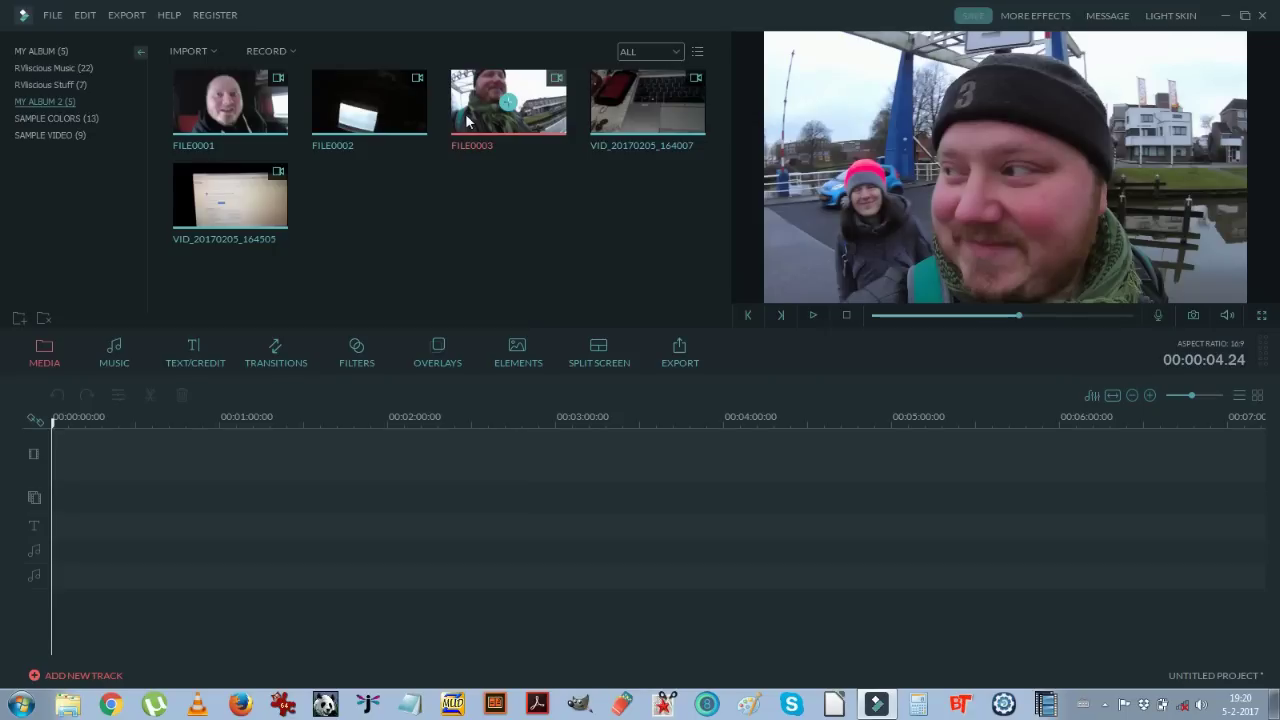
{"action": "key", "text": "space"}
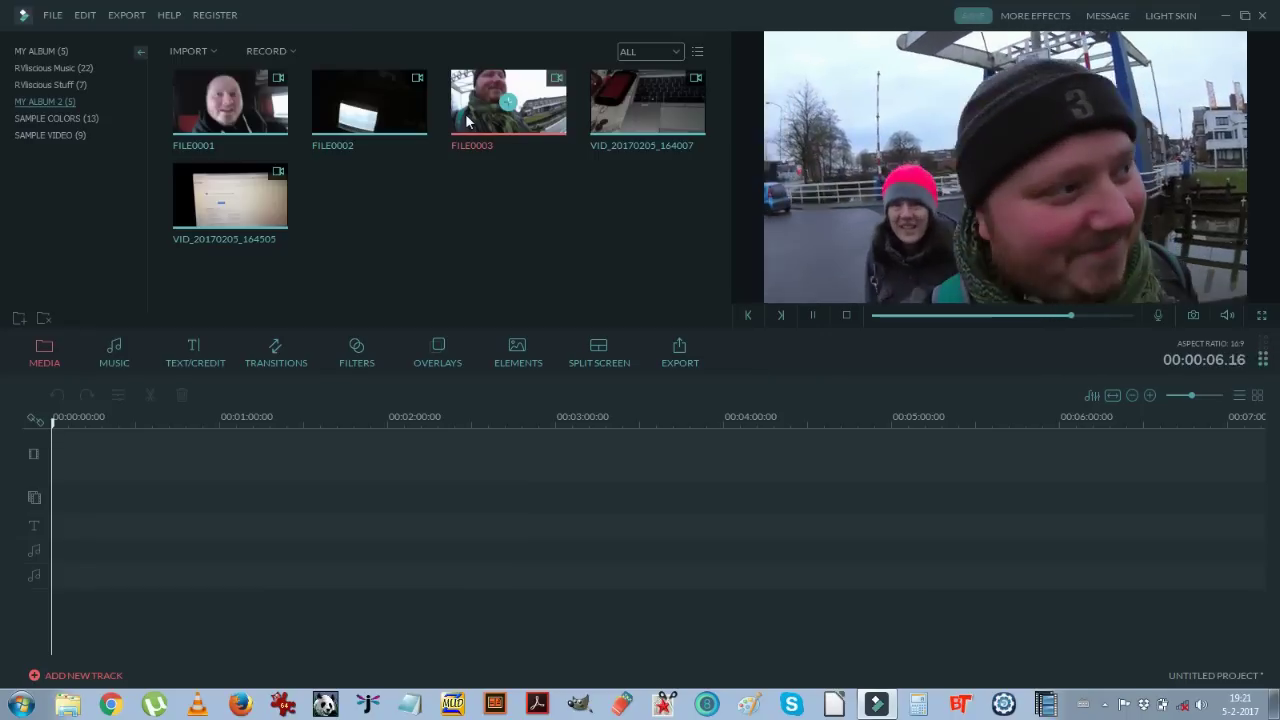
{"action": "key", "text": "space"}
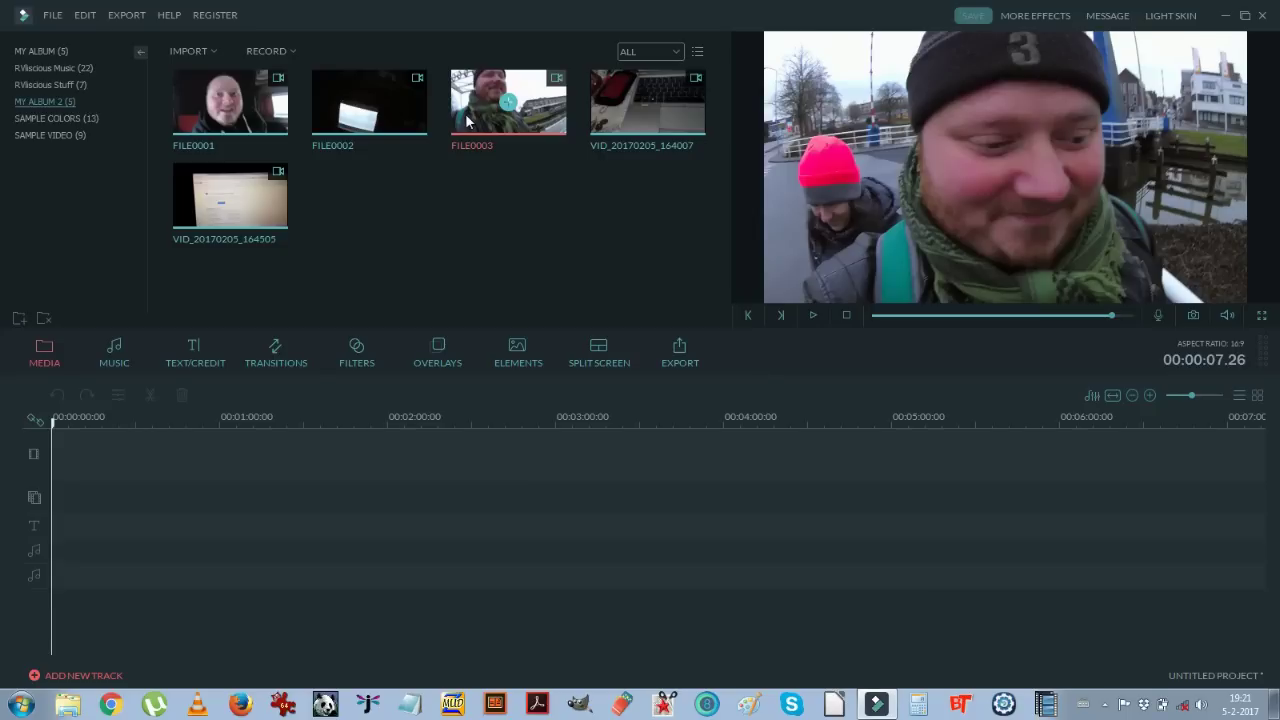
Step: Step frame by frame through the FILE0003 preview to the frame at 00:00:05.18
{"action": "key", "text": "Left"}
{"action": "key", "text": "Left"}
{"action": "key", "text": "Left"}
{"action": "key", "text": "Left"}
{"action": "key", "text": "Left"}
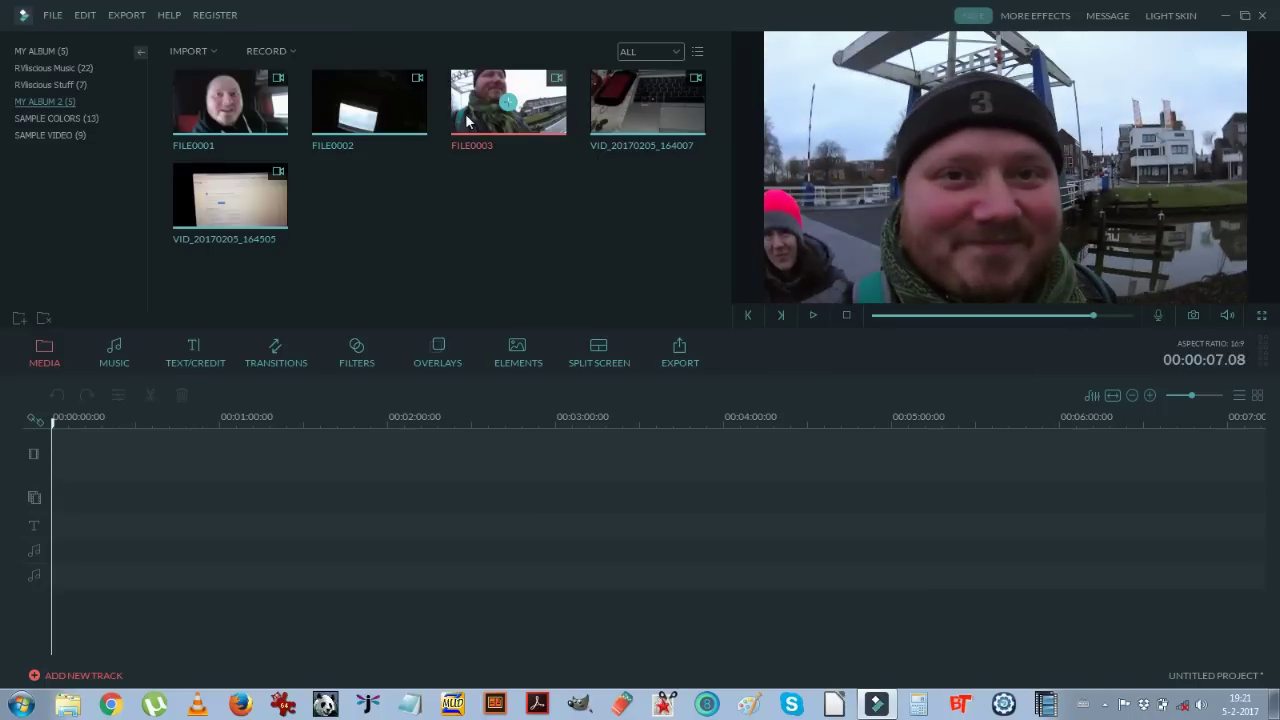
{"action": "key", "text": "Left"}
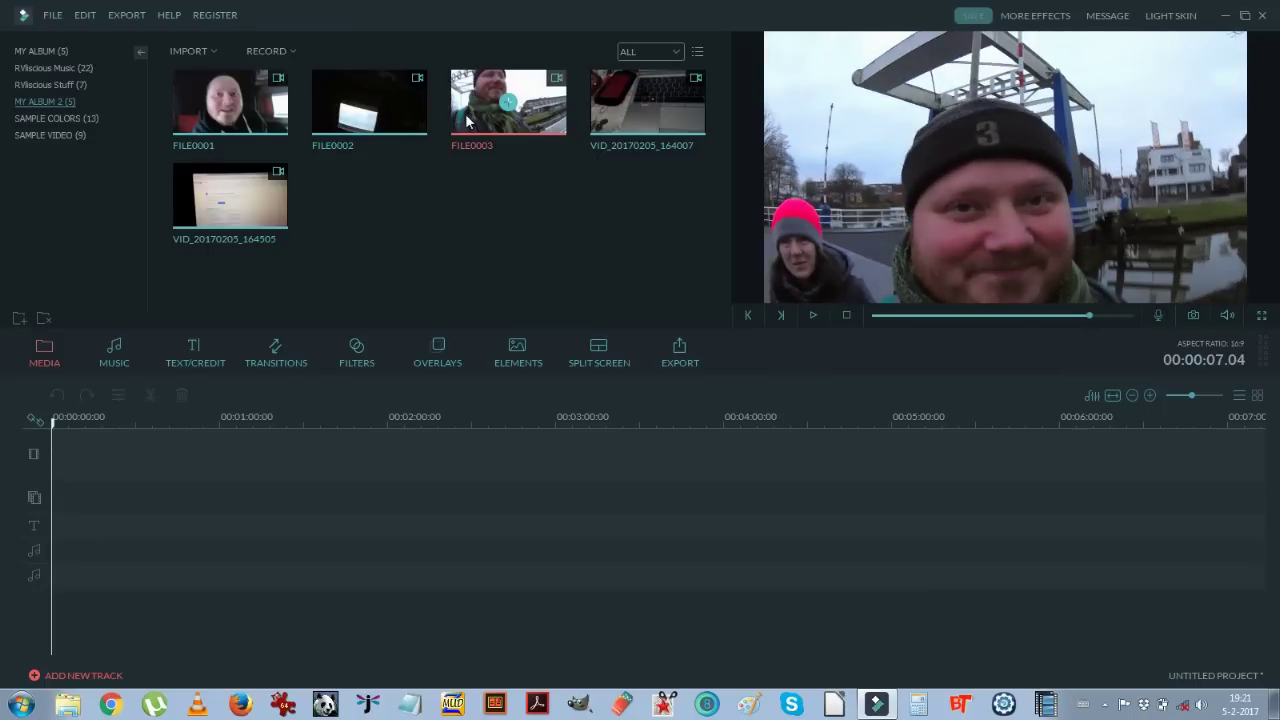
{"action": "key", "text": "Left"}
{"action": "key", "text": "Left"}
{"action": "key", "text": "Left"}
{"action": "key", "text": "Left"}
{"action": "key", "text": "Left"}
{"action": "key", "text": "Left"}
{"action": "key", "text": "Left"}
{"action": "key", "text": "Left"}
{"action": "key", "text": "Left"}
{"action": "key", "text": "Left"}
{"action": "key", "text": "Left"}
{"action": "key", "text": "Left"}
{"action": "key", "text": "Left"}
{"action": "key", "text": "Left"}
{"action": "key", "text": "Left"}
{"action": "key", "text": "Left"}
{"action": "key", "text": "Left"}
{"action": "key", "text": "Left"}
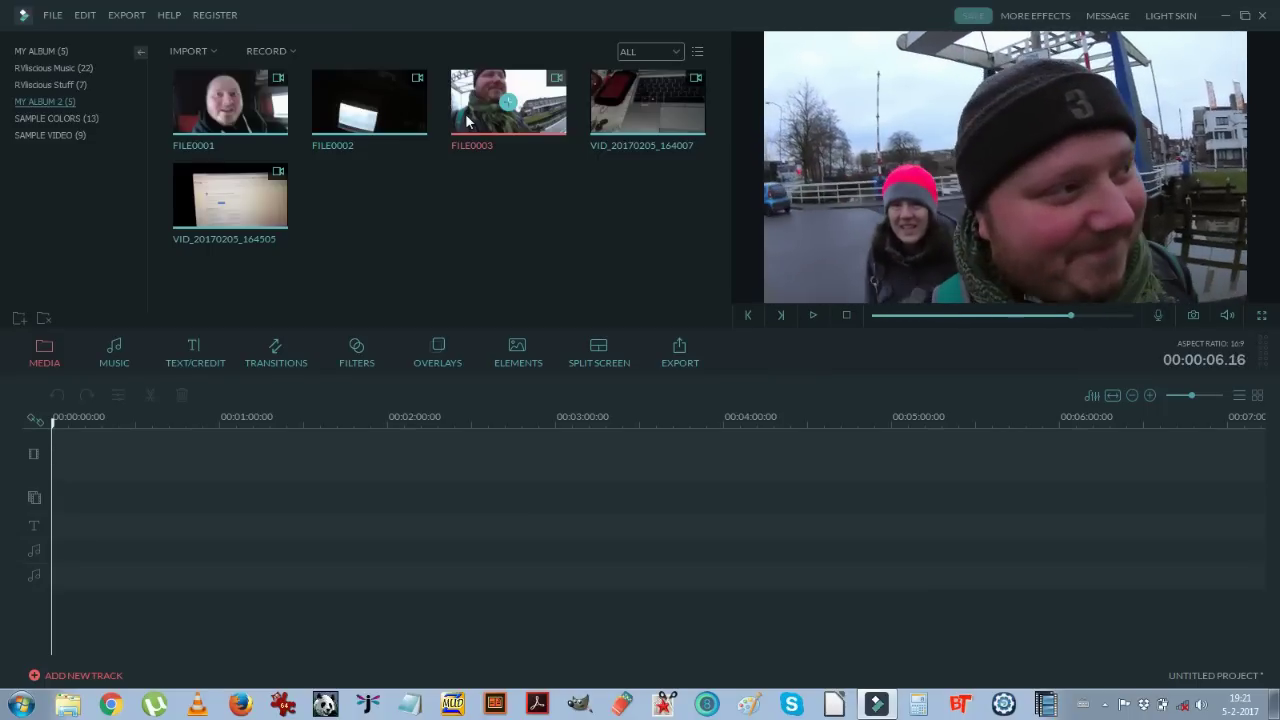
{"action": "key", "text": "Left"}
{"action": "key", "text": "Left"}
{"action": "key", "text": "Left"}
{"action": "key", "text": "Left"}
{"action": "key", "text": "Left"}
{"action": "key", "text": "Left"}
{"action": "key", "text": "Left"}
{"action": "key", "text": "Left"}
{"action": "key", "text": "Left"}
{"action": "key", "text": "Left"}
{"action": "key", "text": "Left"}
{"action": "key", "text": "Left"}
{"action": "key", "text": "Left"}
{"action": "key", "text": "Left"}
{"action": "key", "text": "Left"}
{"action": "key", "text": "Left"}
{"action": "key", "text": "Left"}
{"action": "key", "text": "Left"}
{"action": "key", "text": "Left"}
{"action": "key", "text": "Left"}
{"action": "key", "text": "Left"}
{"action": "key", "text": "Left"}
{"action": "key", "text": "Left"}
{"action": "key", "text": "Left"}
{"action": "key", "text": "Left"}
{"action": "key", "text": "Left"}
{"action": "key", "text": "Left"}
{"action": "key", "text": "Left"}
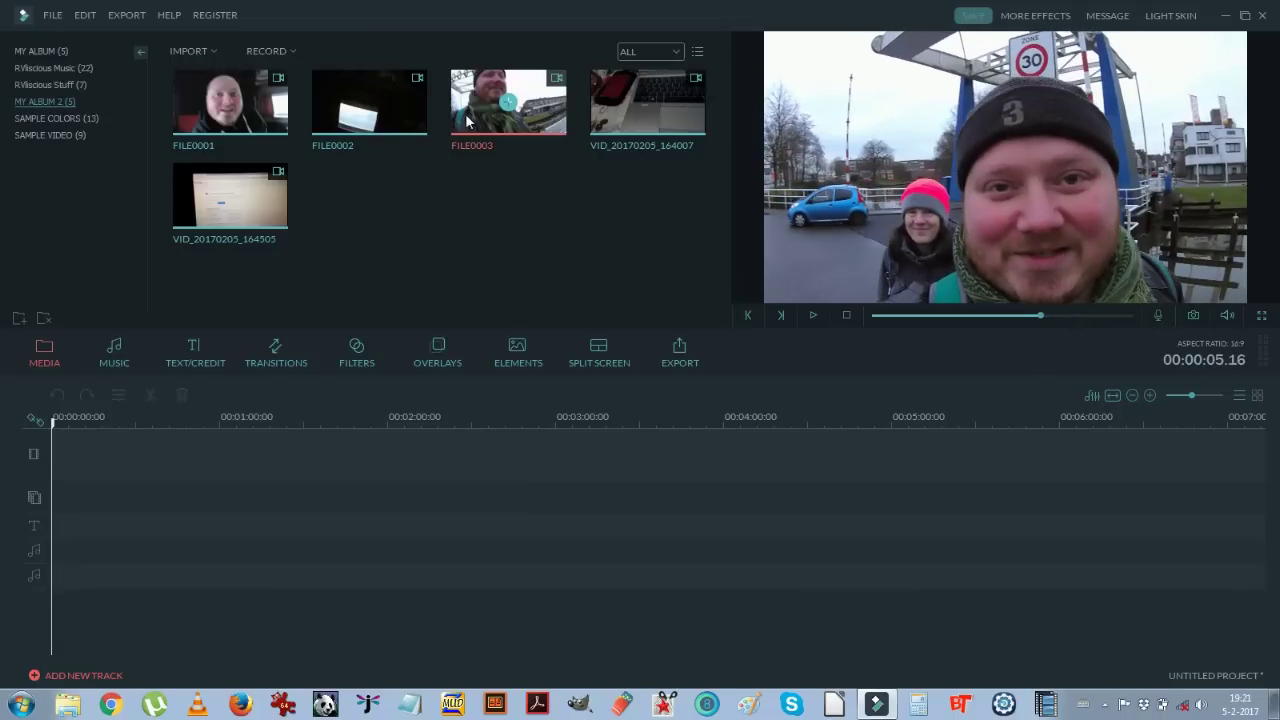
{"action": "key", "text": "Left"}
{"action": "key", "text": "Left"}
{"action": "key", "text": "Left"}
{"action": "key", "text": "Left"}
{"action": "key", "text": "Left"}
{"action": "key", "text": "Left"}
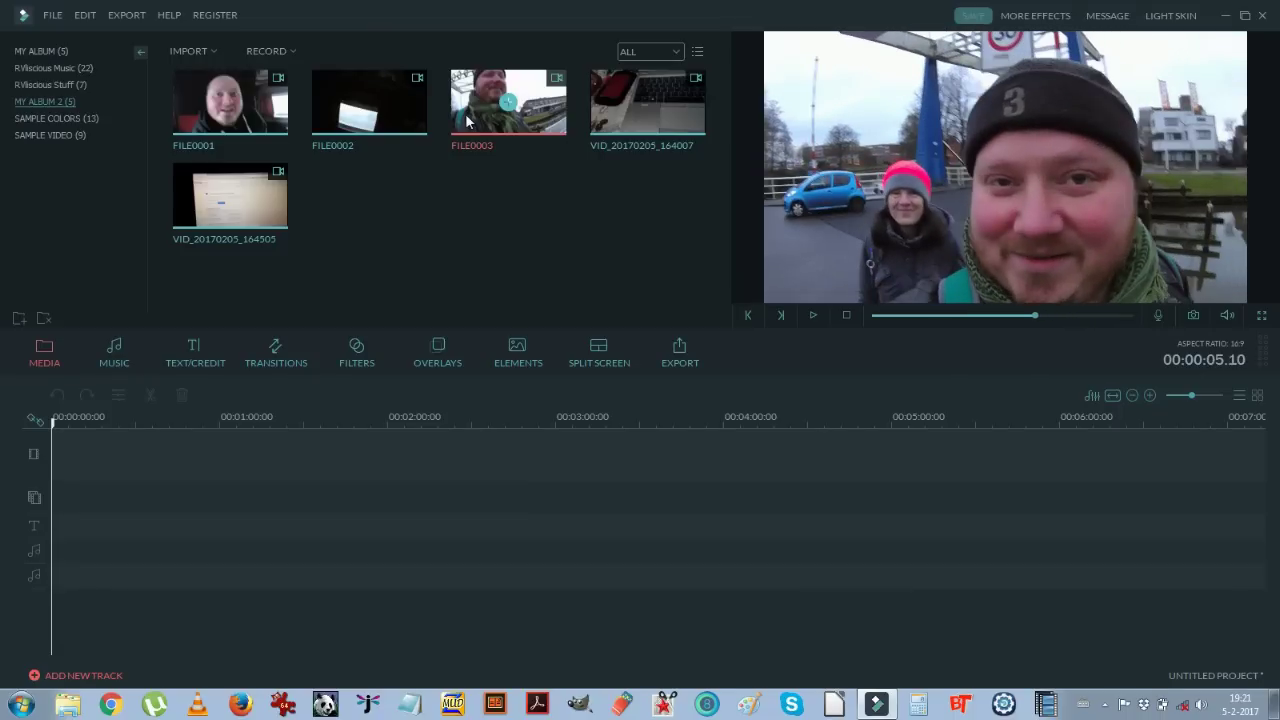
{"action": "key", "text": "Right"}
{"action": "key", "text": "Right"}
{"action": "key", "text": "Right"}
{"action": "key", "text": "Right"}
{"action": "key", "text": "Right"}
{"action": "key", "text": "Right"}
{"action": "key", "text": "Right"}
{"action": "key", "text": "Right"}
{"action": "key", "text": "Right"}
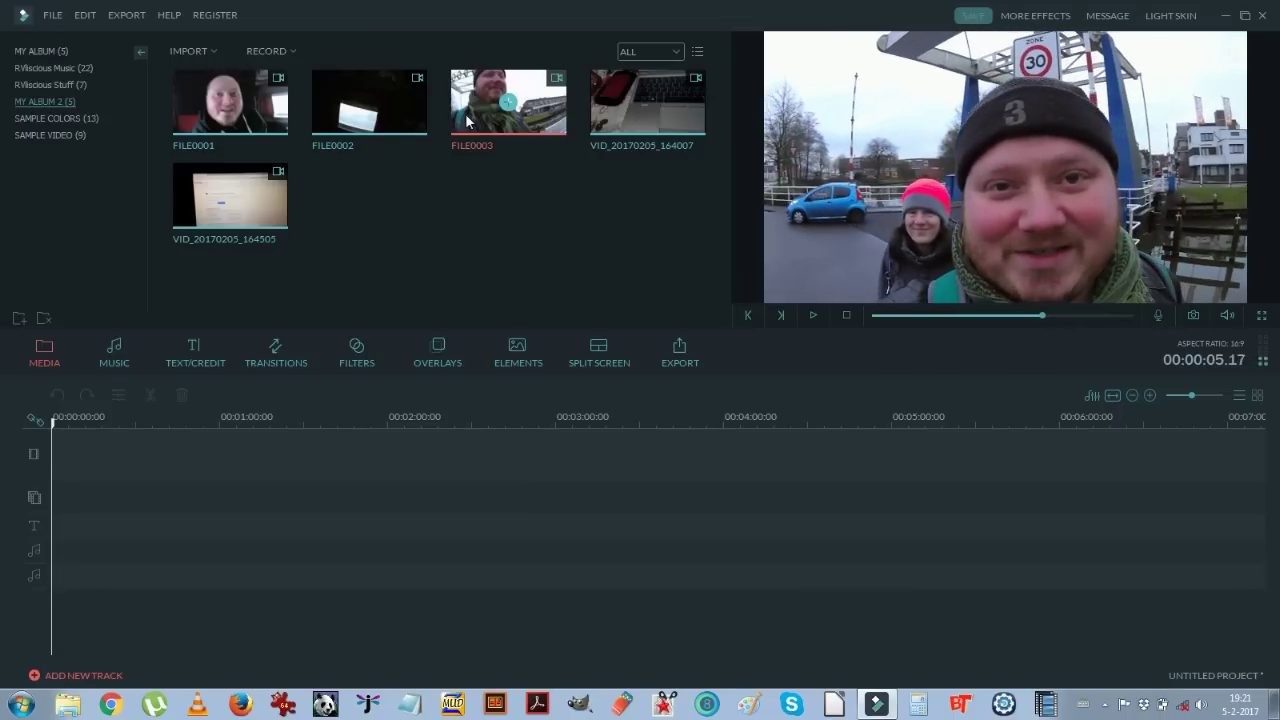
{"action": "key", "text": "Right"}
{"action": "key", "text": "Right"}
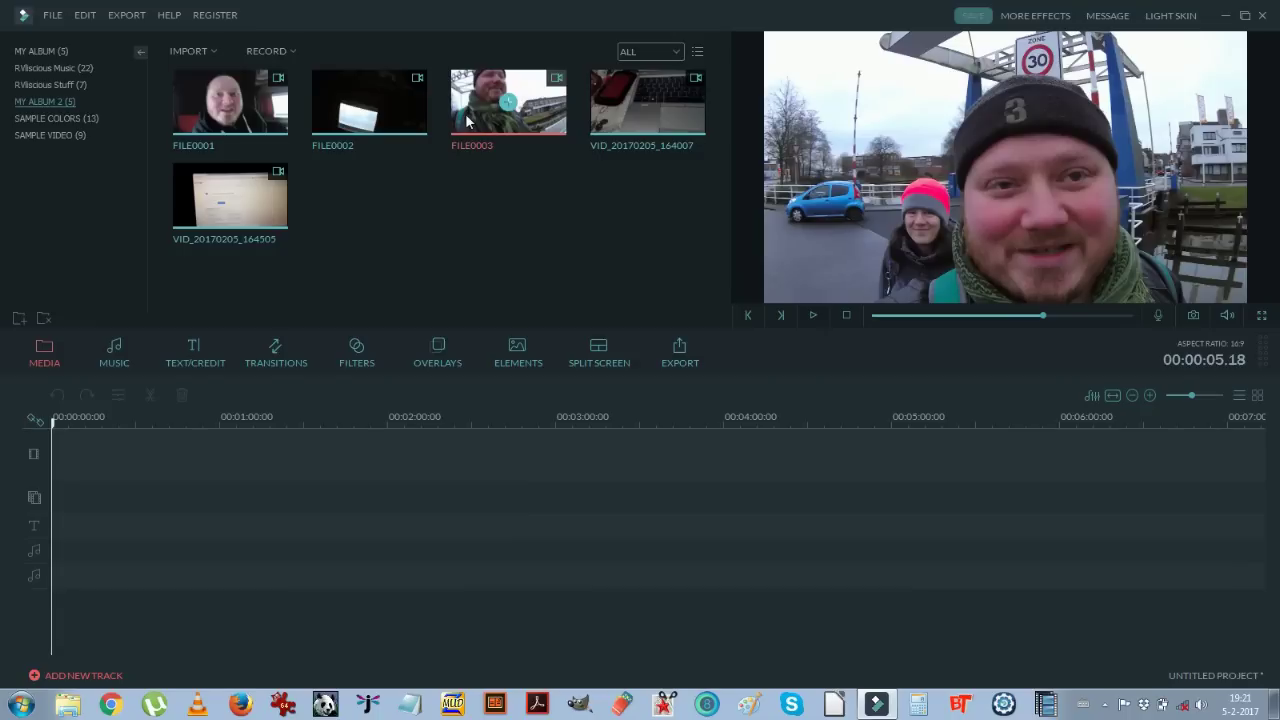
Step: Place FILE0003 at the start of the video track and save the project as S02E11, overwriting the existing project file
{"action": "left_click_drag", "start_coordinate": [467, 121], "coordinate": [195, 454]}
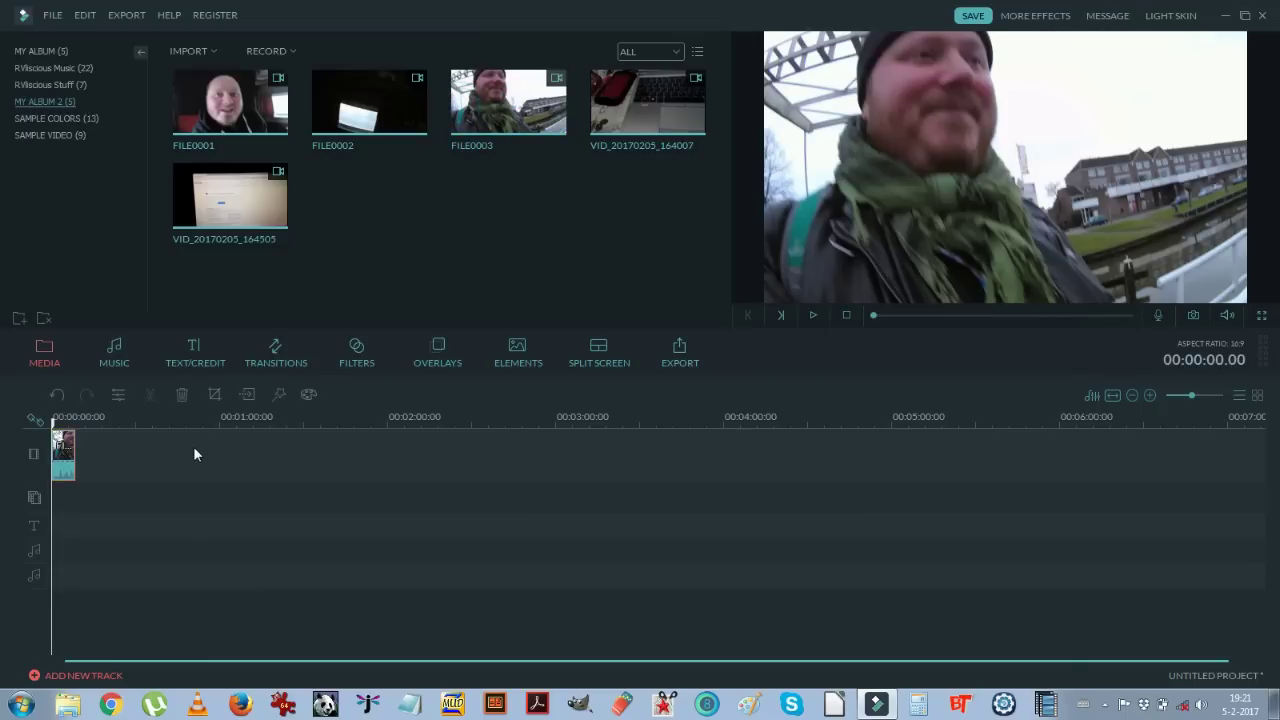
{"action": "left_click", "coordinate": [973, 15]}
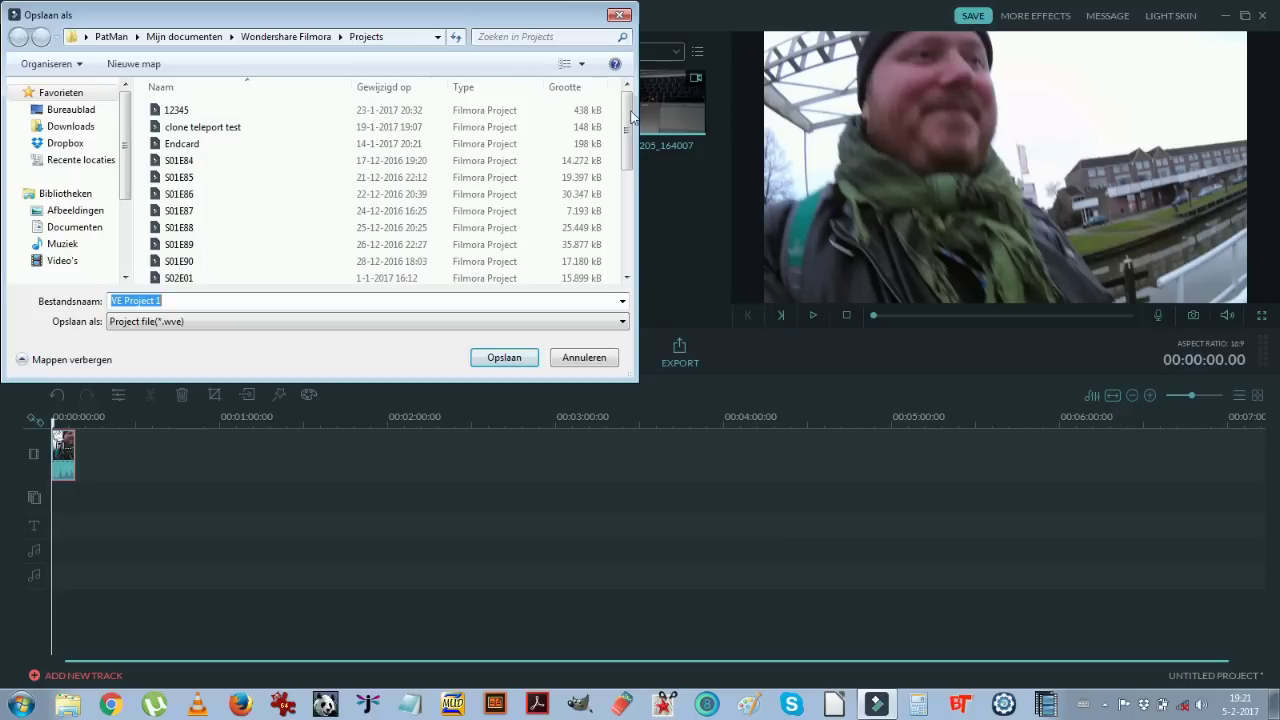
{"action": "scroll", "coordinate": [629, 117], "scroll_direction": "down", "scroll_amount": 5}
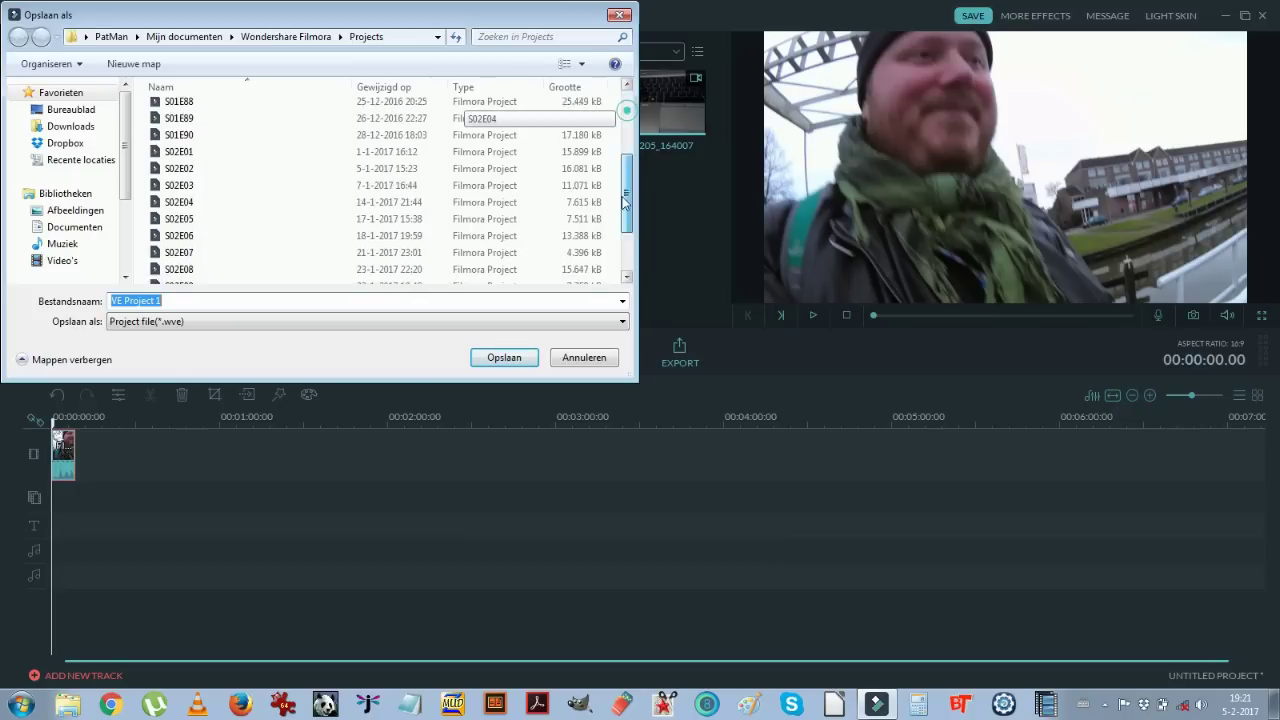
{"action": "left_click", "coordinate": [178, 241]}
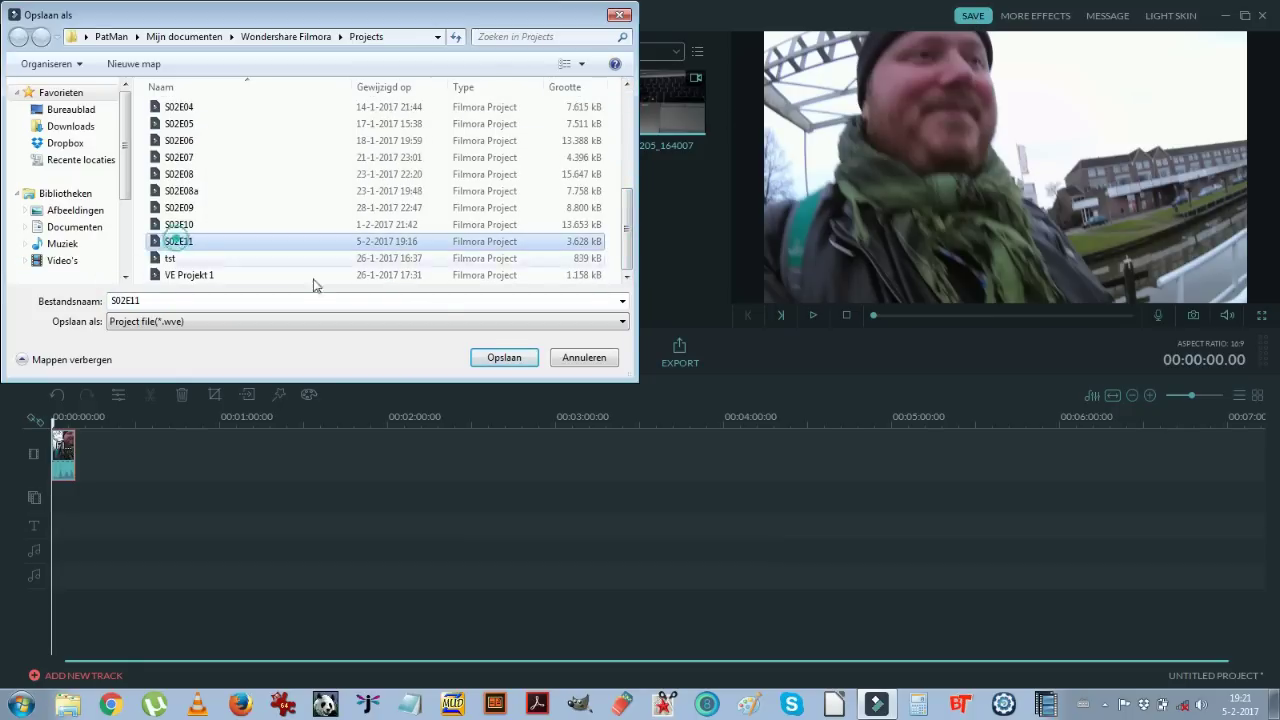
{"action": "left_click", "coordinate": [515, 359]}
{"action": "left_click", "coordinate": [686, 358]}
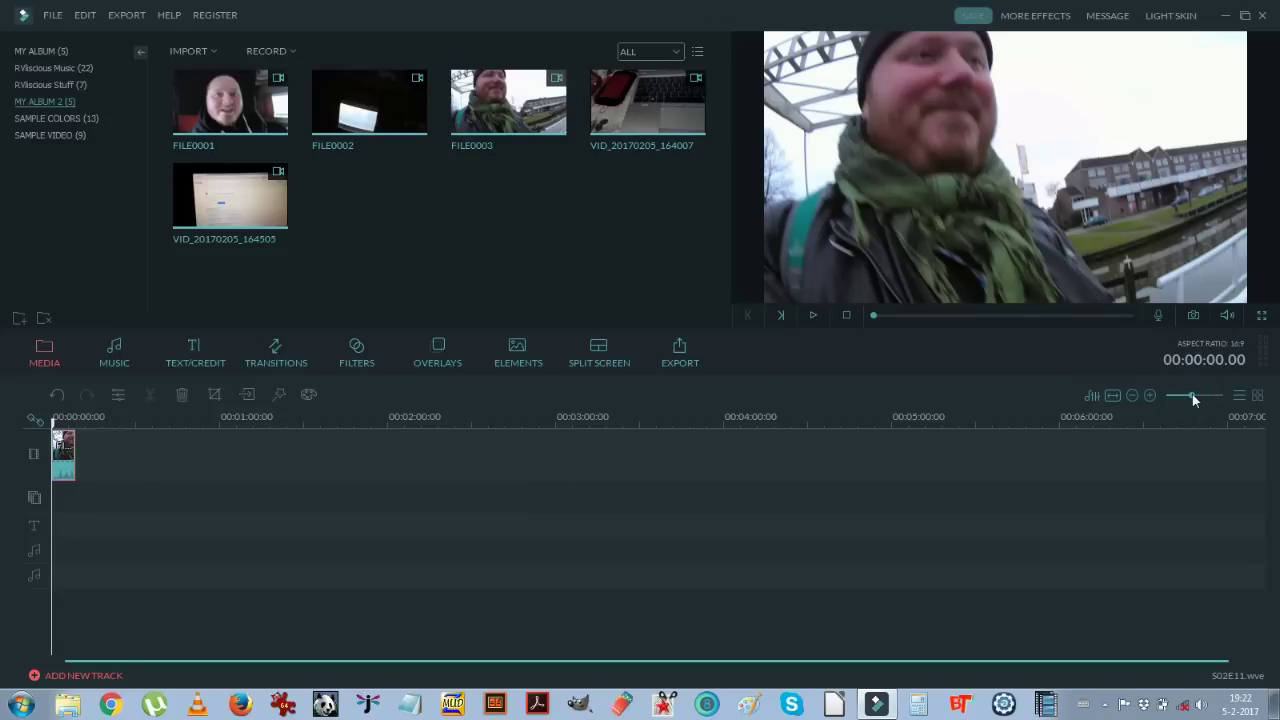
Step: Scrub through the FILE0003 clip on an enlarged timeline to examine its frames, and return the playhead to the start
{"action": "left_click_drag", "start_coordinate": [1192, 395], "coordinate": [1211, 395]}
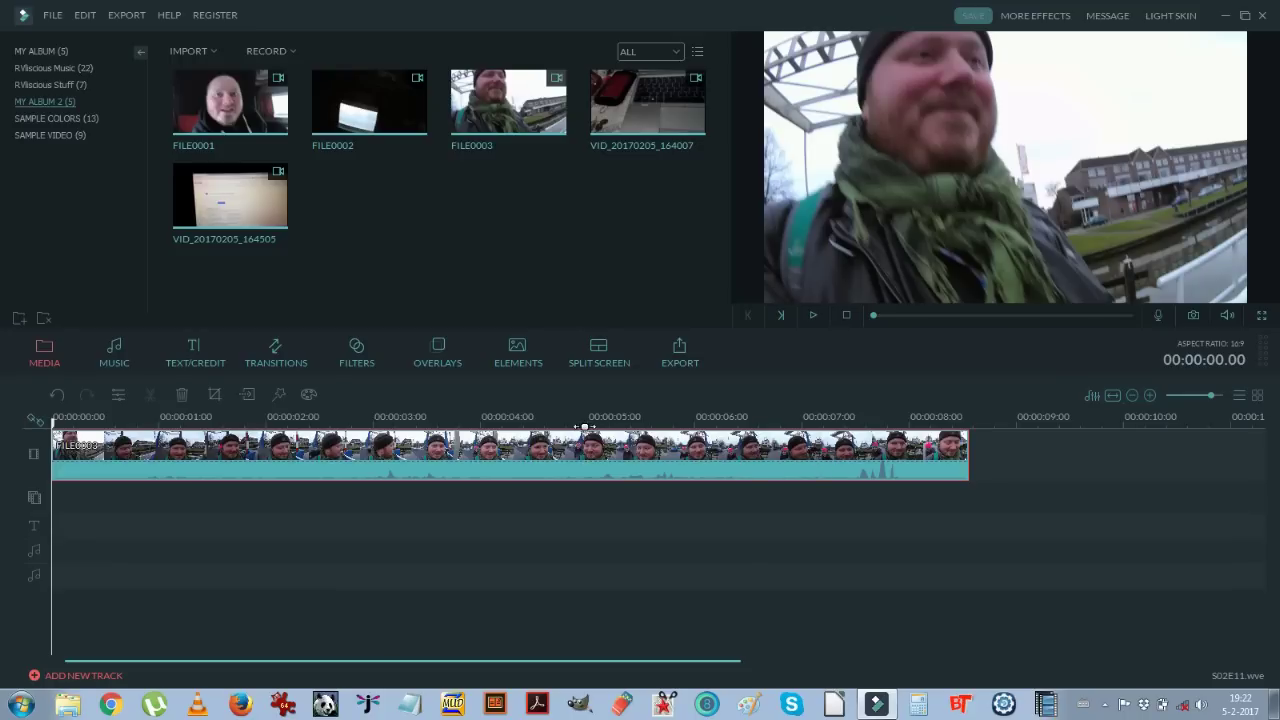
{"action": "left_click", "coordinate": [622, 420]}
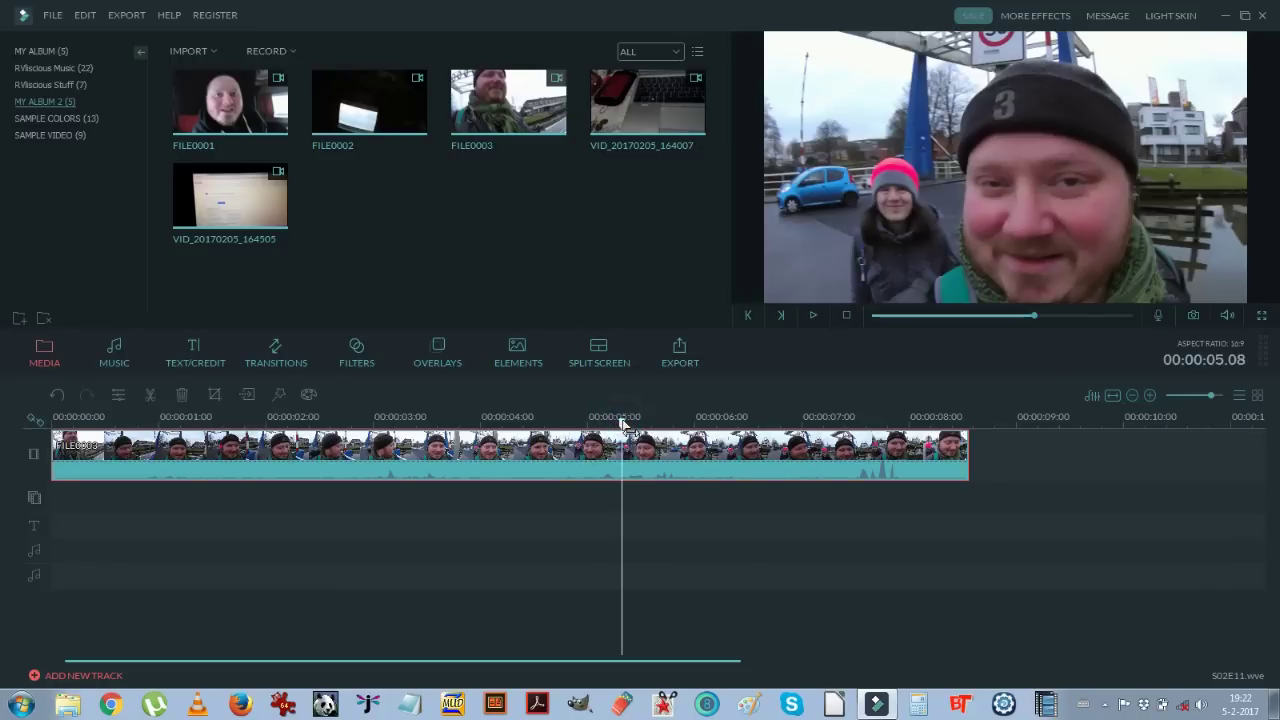
{"action": "left_click", "coordinate": [292, 420]}
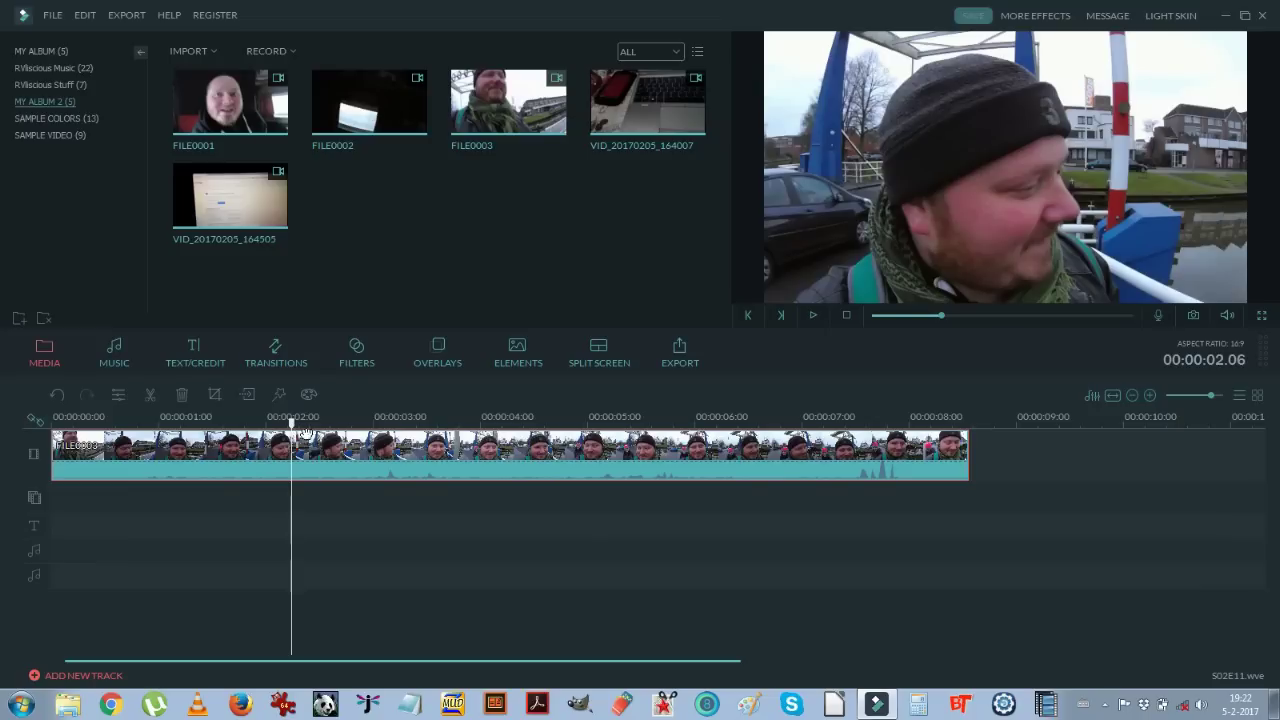
{"action": "left_click", "coordinate": [392, 420]}
{"action": "left_click", "coordinate": [489, 420]}
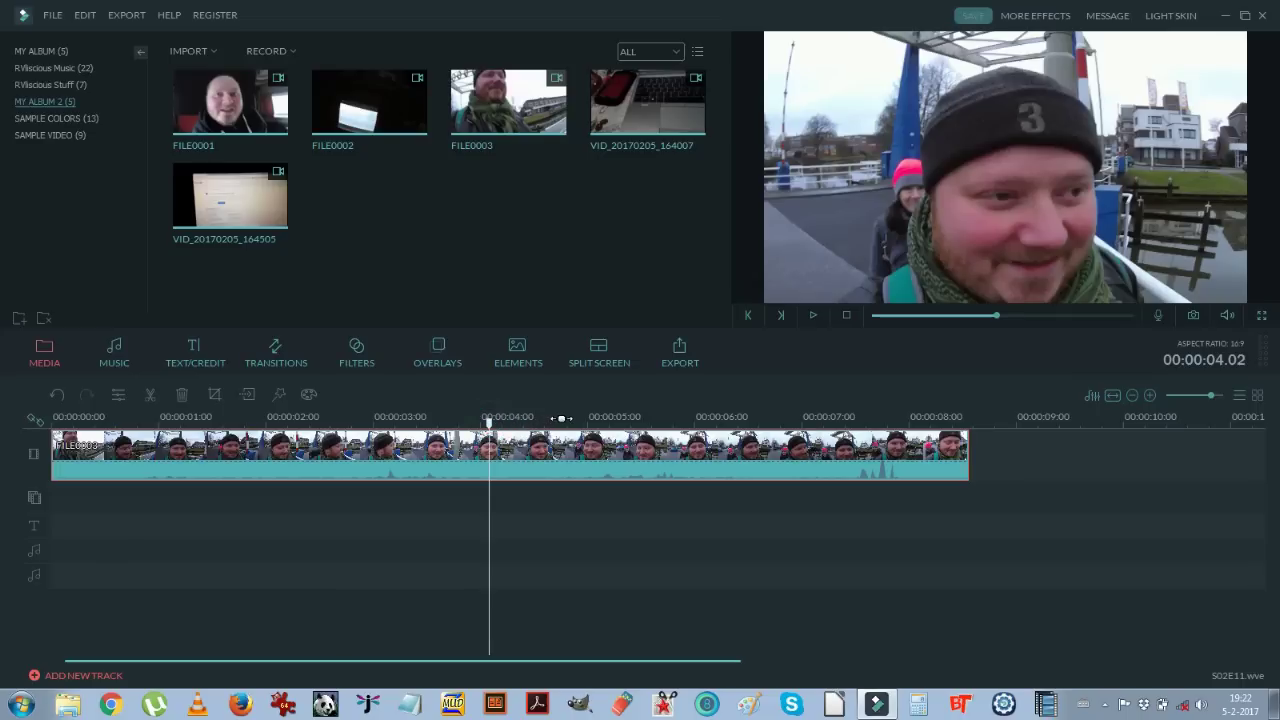
{"action": "left_click", "coordinate": [557, 420]}
{"action": "left_click", "coordinate": [647, 420]}
{"action": "left_click", "coordinate": [792, 420]}
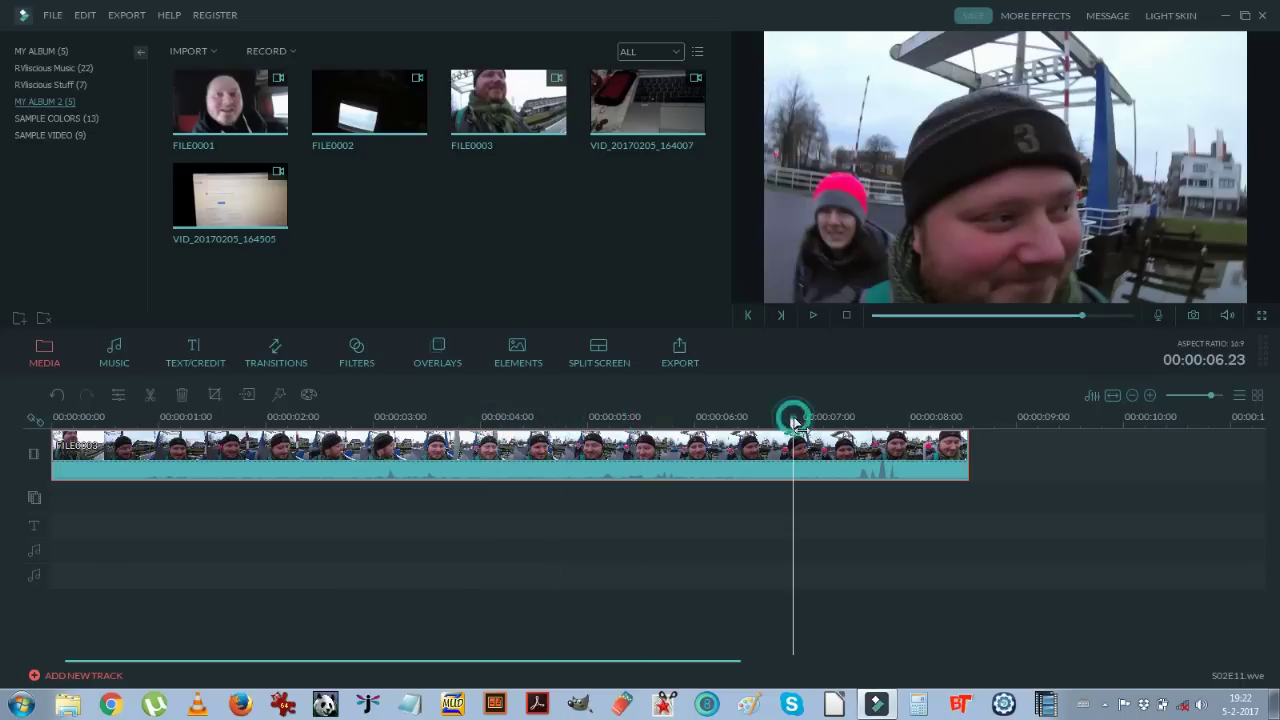
{"action": "left_click", "coordinate": [218, 420]}
{"action": "key", "text": "Home"}
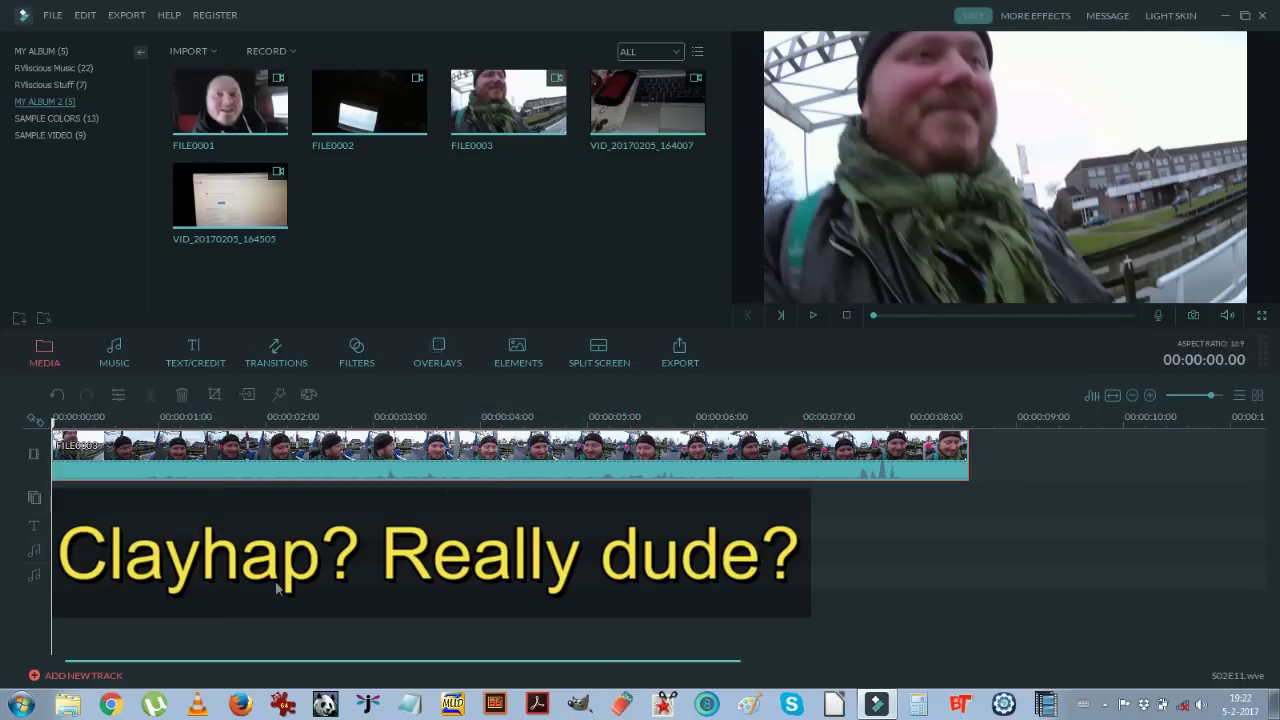
Step: Try to split the FILE0003 clip on the video track at 00:00:04.20
{"action": "left_click", "coordinate": [517, 420]}
{"action": "left_click", "coordinate": [566, 420]}
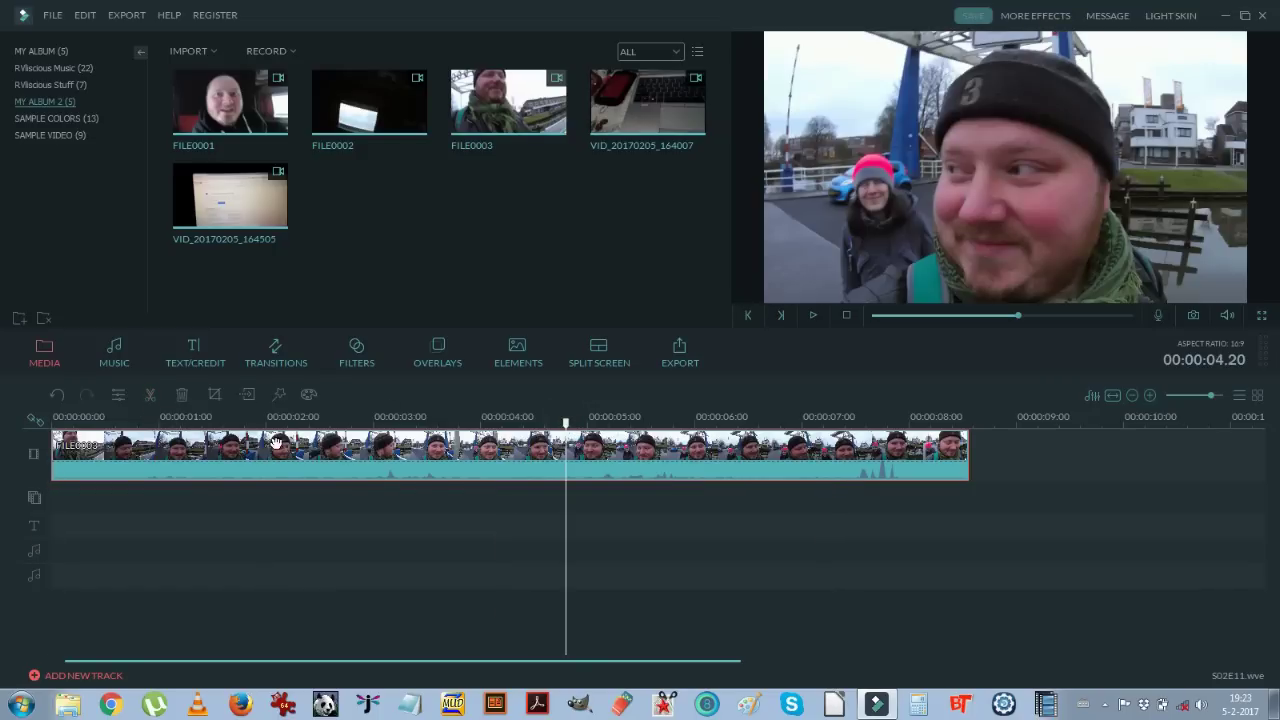
{"action": "left_click", "coordinate": [374, 462]}
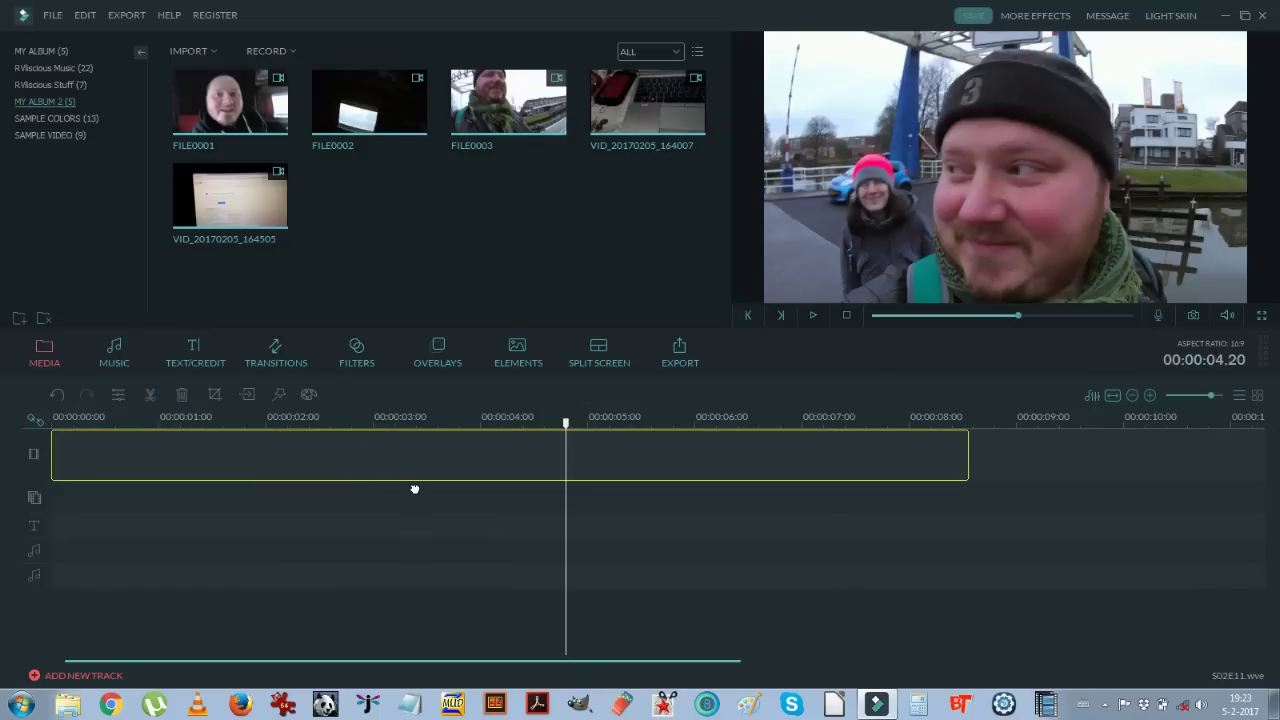
{"action": "left_click_drag", "start_coordinate": [414, 489], "coordinate": [414, 489]}
{"action": "left_click", "coordinate": [150, 397]}
{"action": "left_click", "coordinate": [528, 457]}
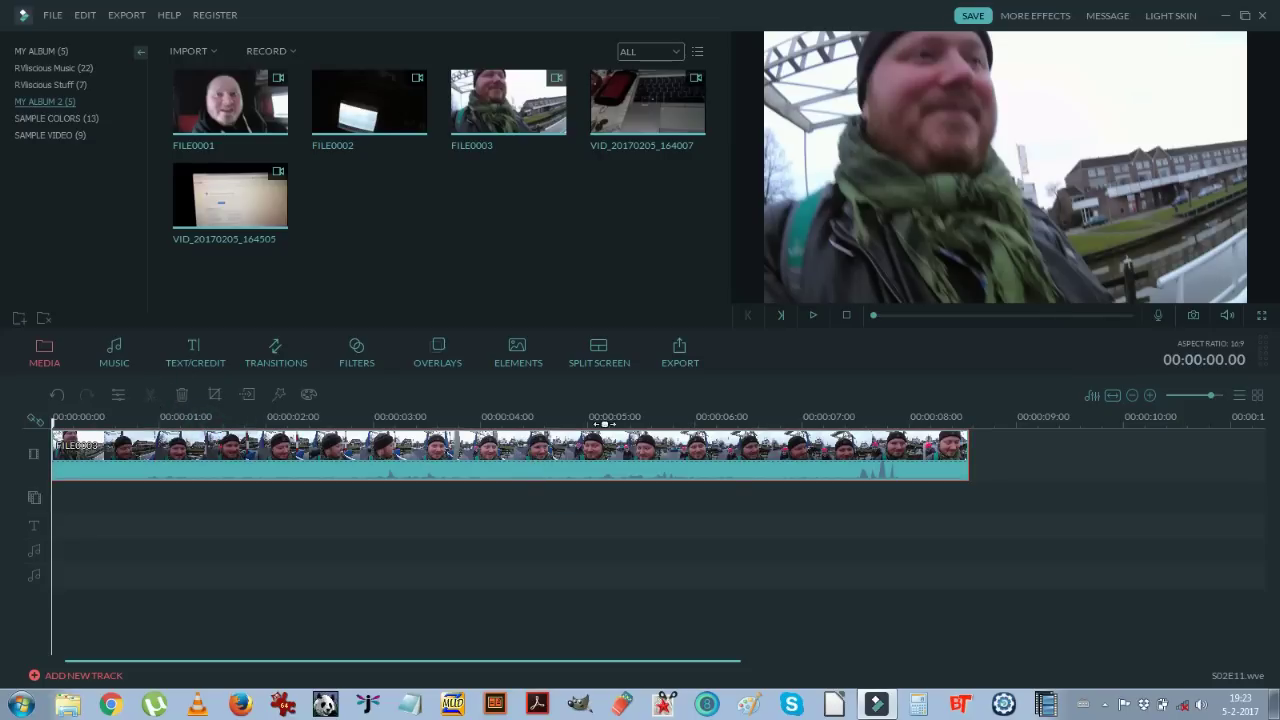
Step: Split the FILE0003 clip on the video track at 00:00:05.04
{"action": "left_click", "coordinate": [604, 424]}
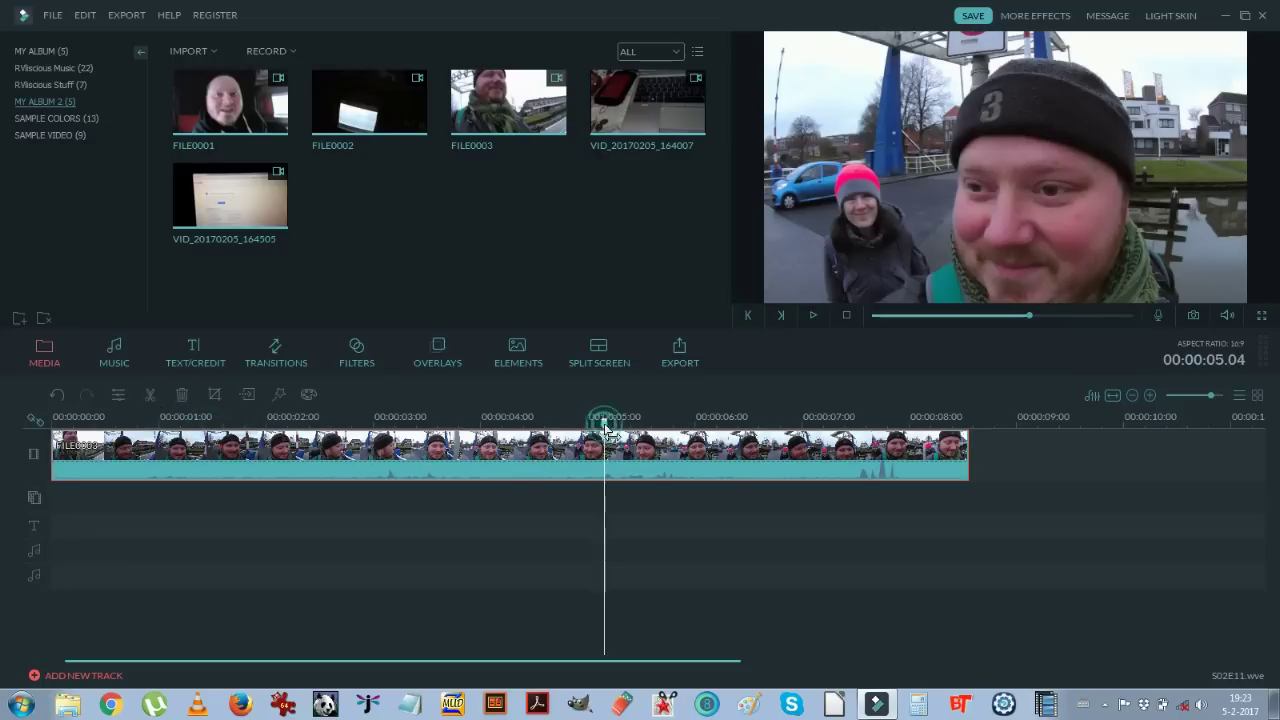
{"action": "left_click", "coordinate": [152, 395]}
{"action": "left_click", "coordinate": [665, 457]}
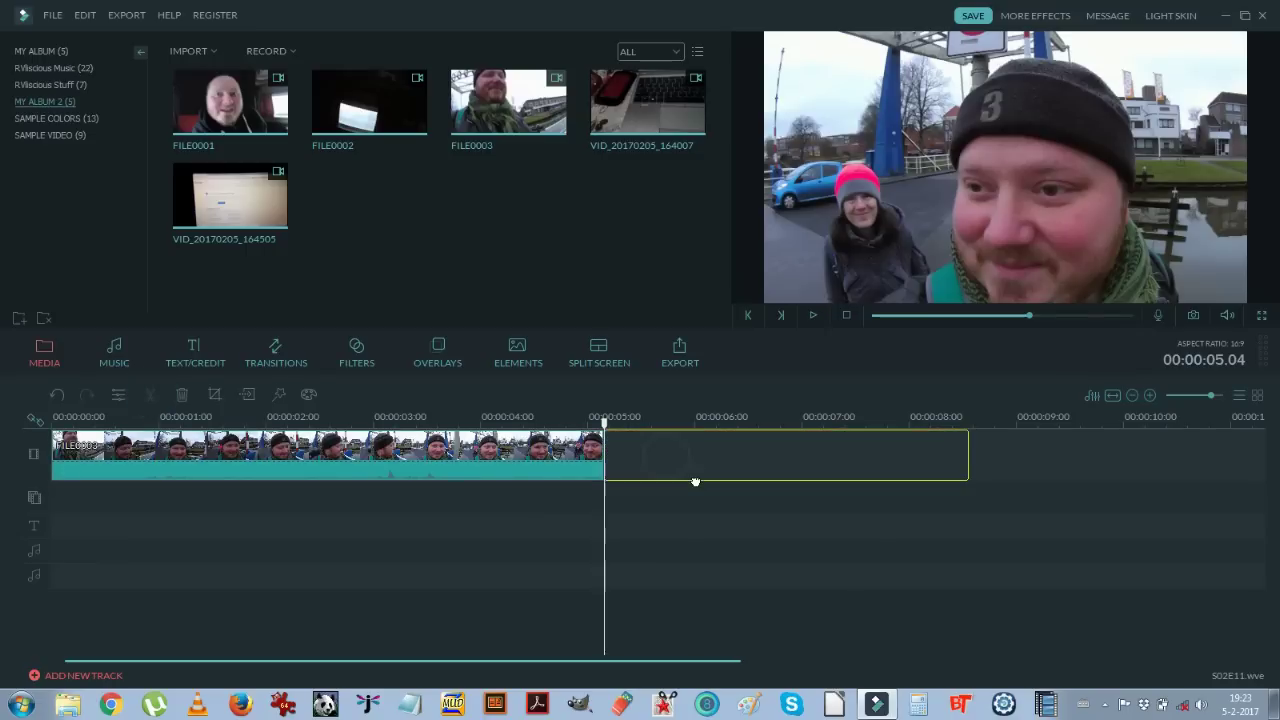
{"action": "key", "text": "Delete"}
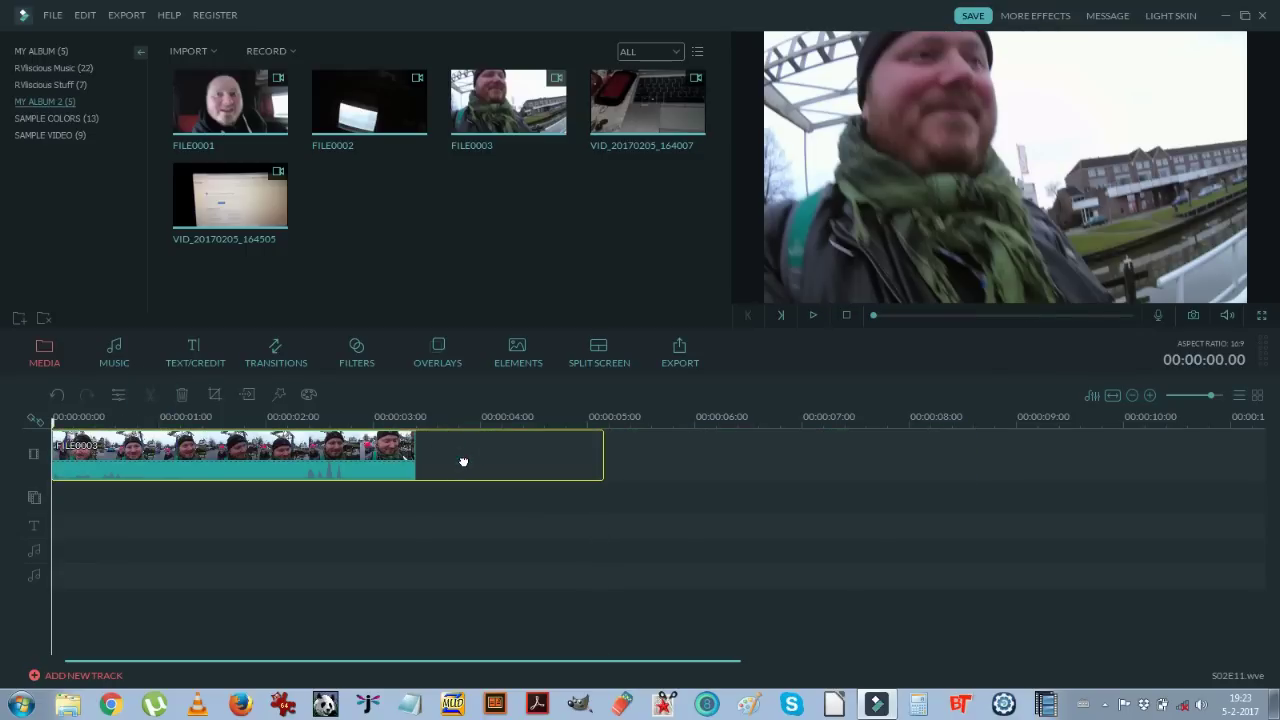
{"action": "key", "text": "ctrl+z"}
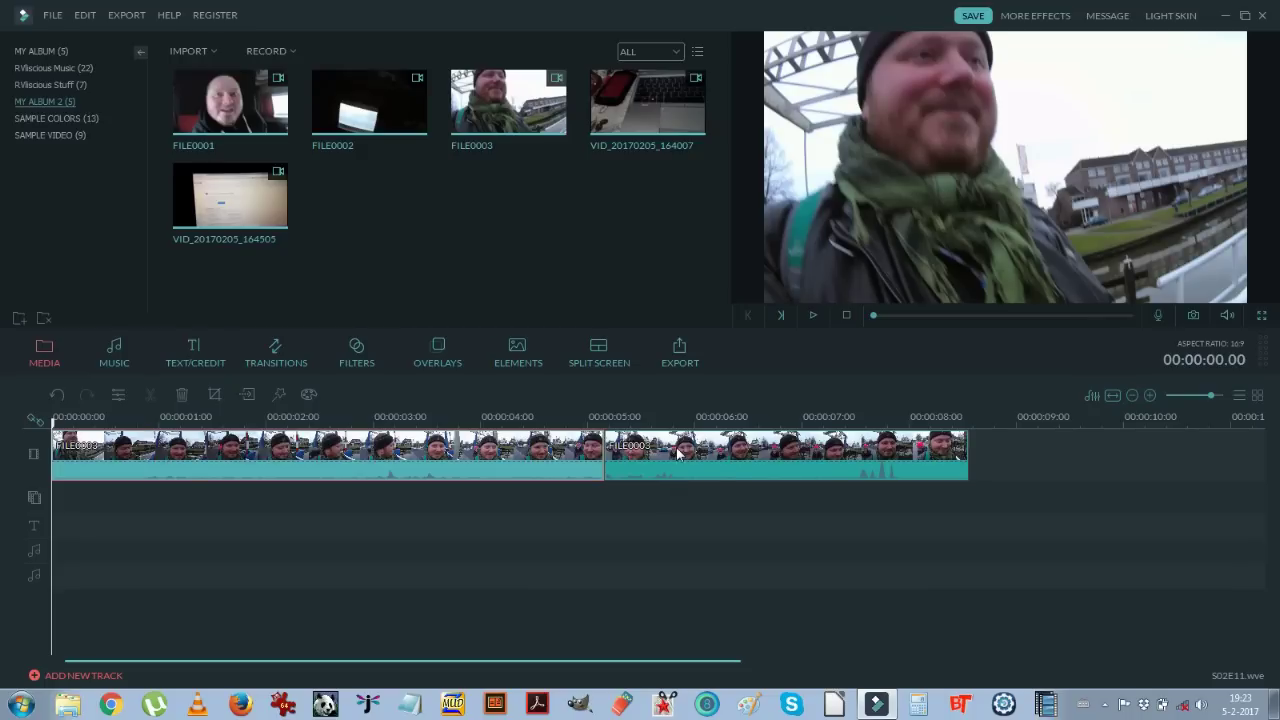
Step: Delete the part of FILE0003 before the split and play the remaining part from the start
{"action": "right_click", "coordinate": [560, 452]}
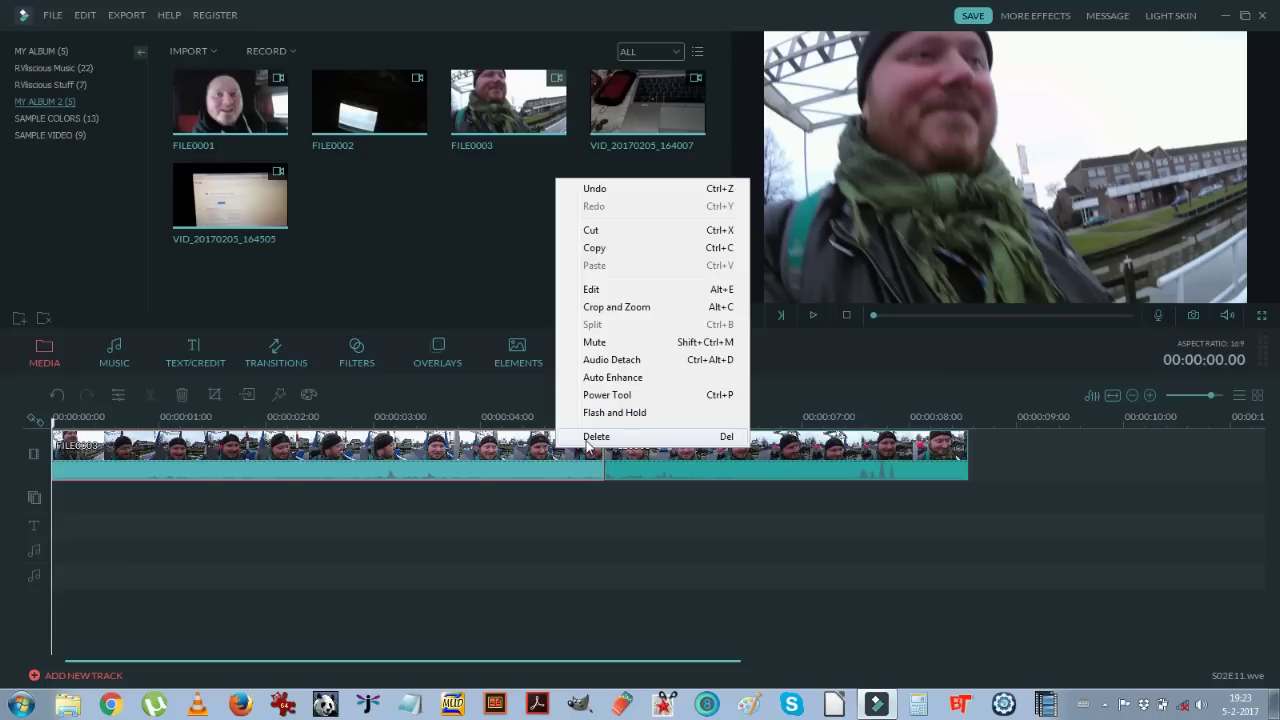
{"action": "left_click", "coordinate": [596, 437]}
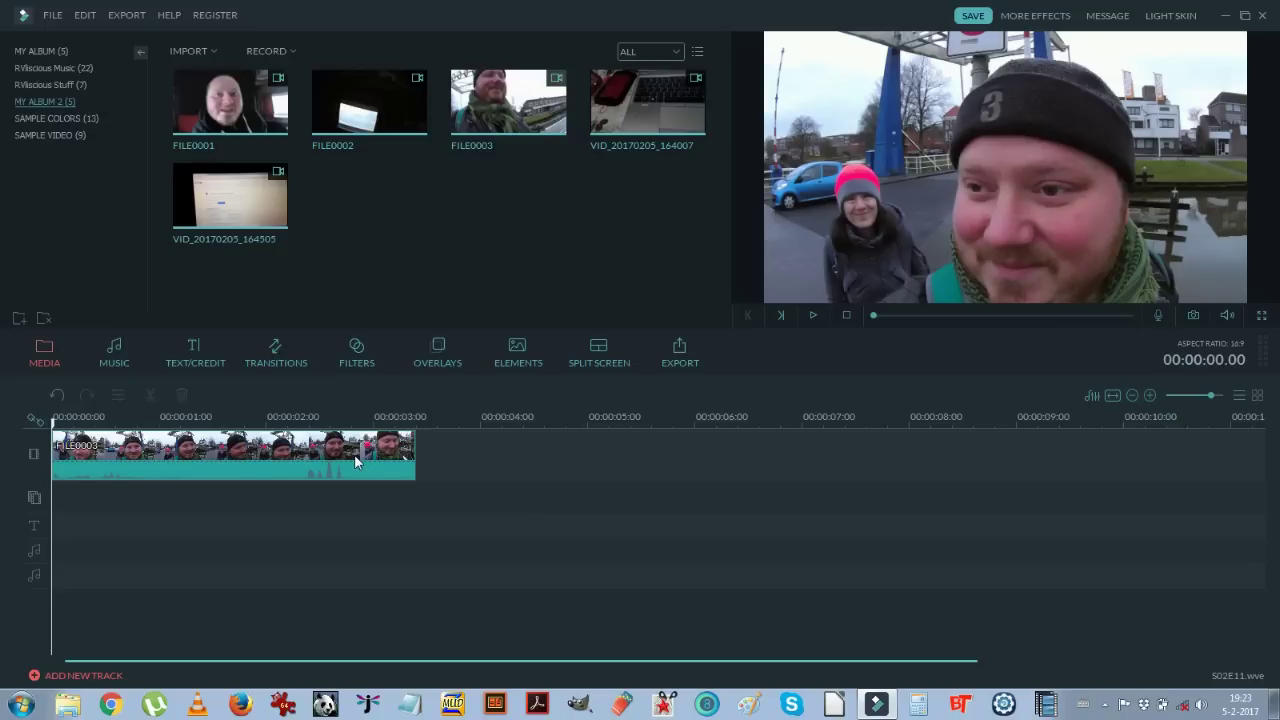
{"action": "key", "text": "space"}
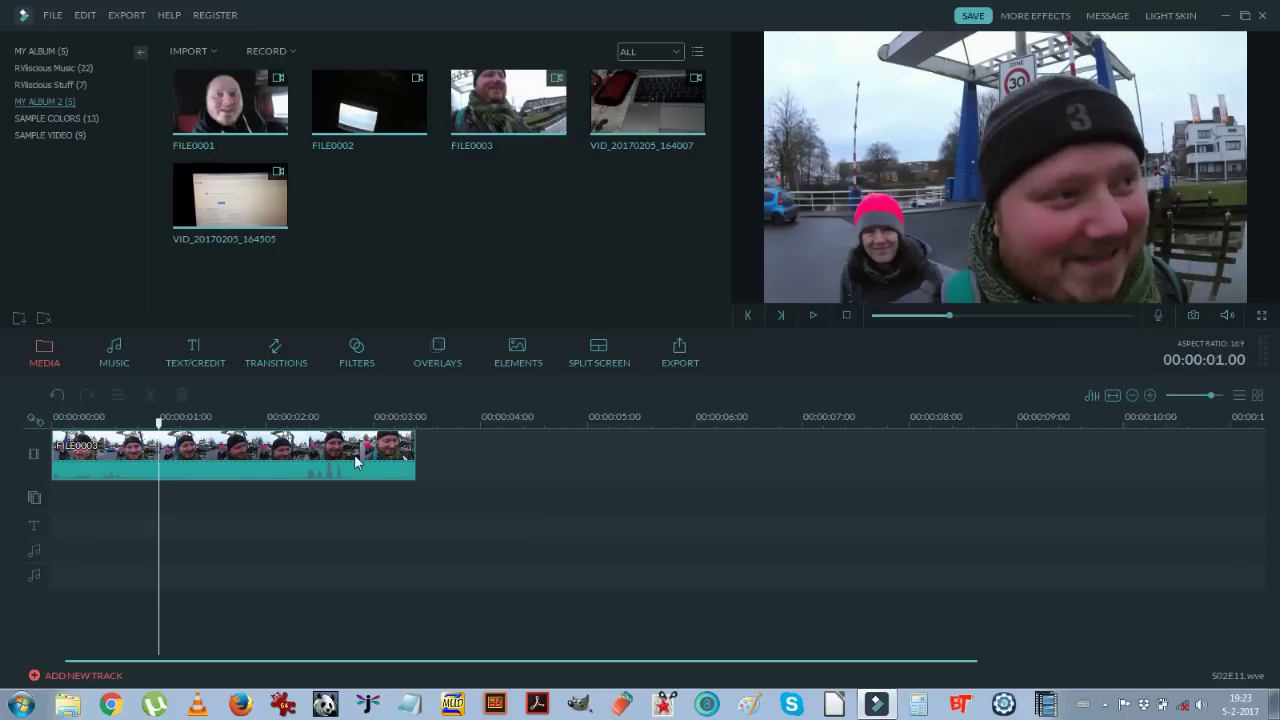
Step: Undo the deletion and the split of the FILE0003 clip
{"action": "left_click", "coordinate": [55, 394]}
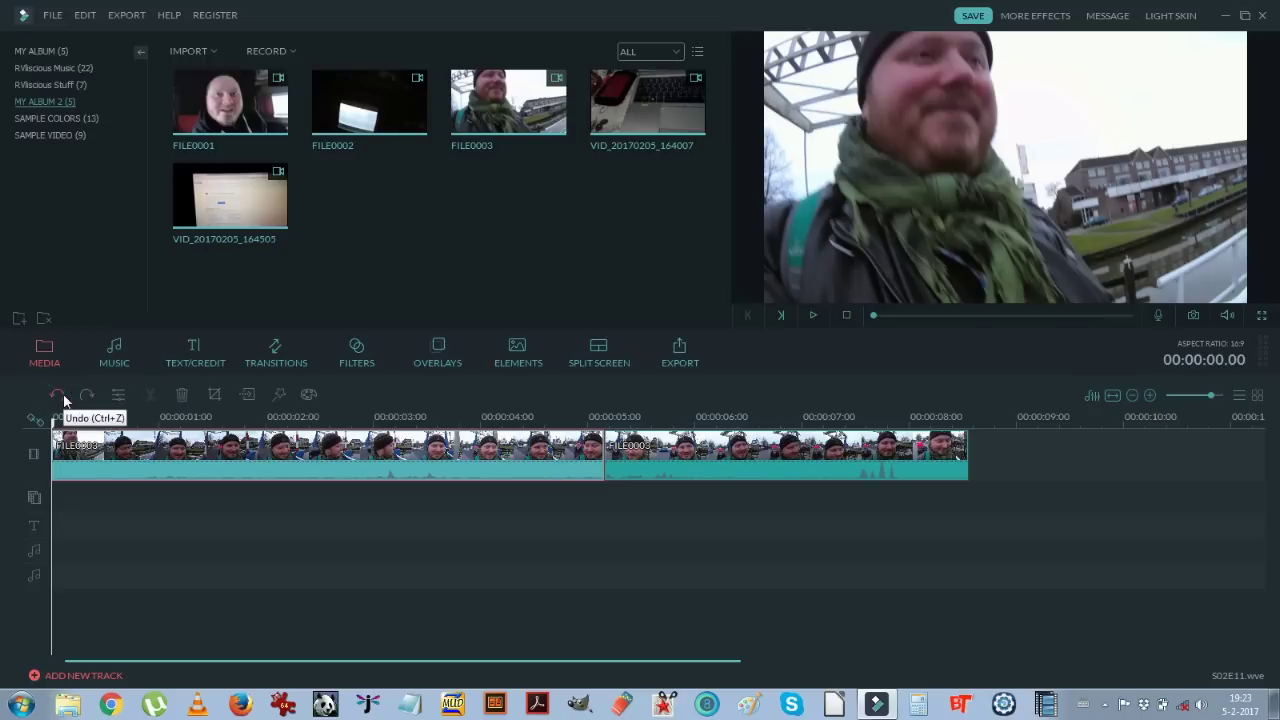
{"action": "left_click", "coordinate": [61, 395]}
{"action": "left_click", "coordinate": [61, 396]}
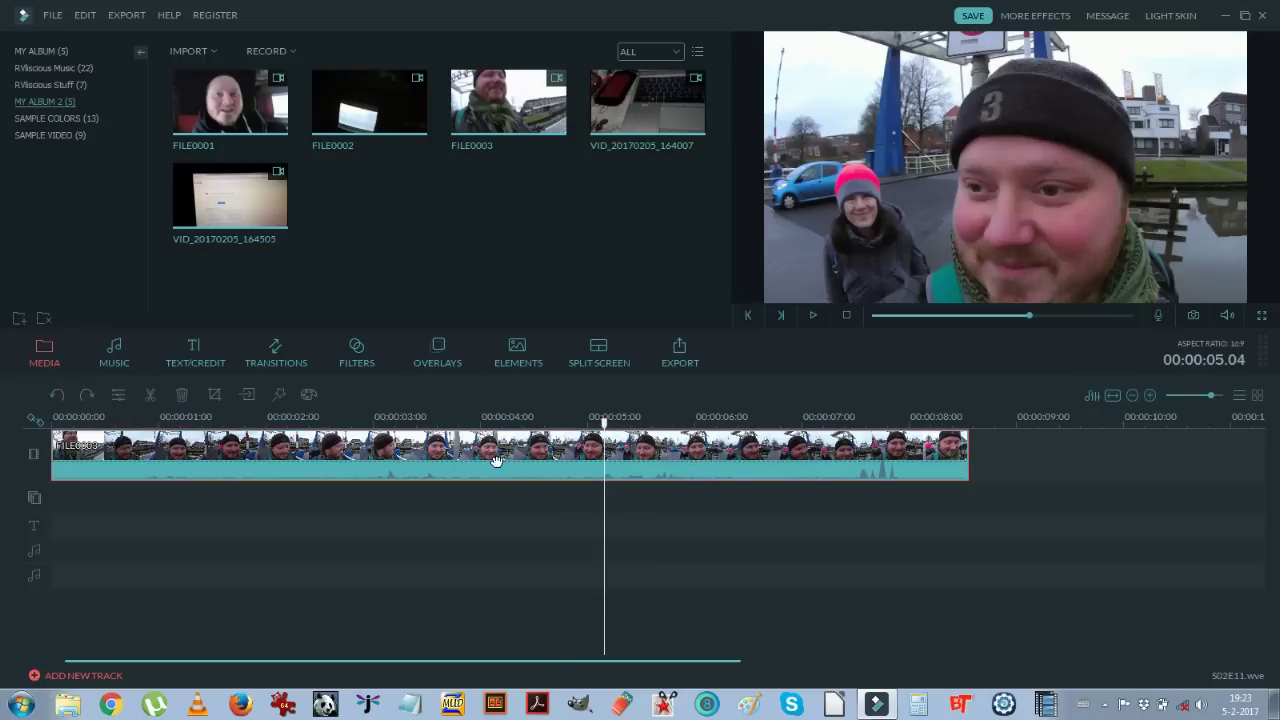
Step: Split the FILE0003 clip at 00:00:04.12 and select each of the two parts in turn
{"action": "left_click", "coordinate": [530, 450]}
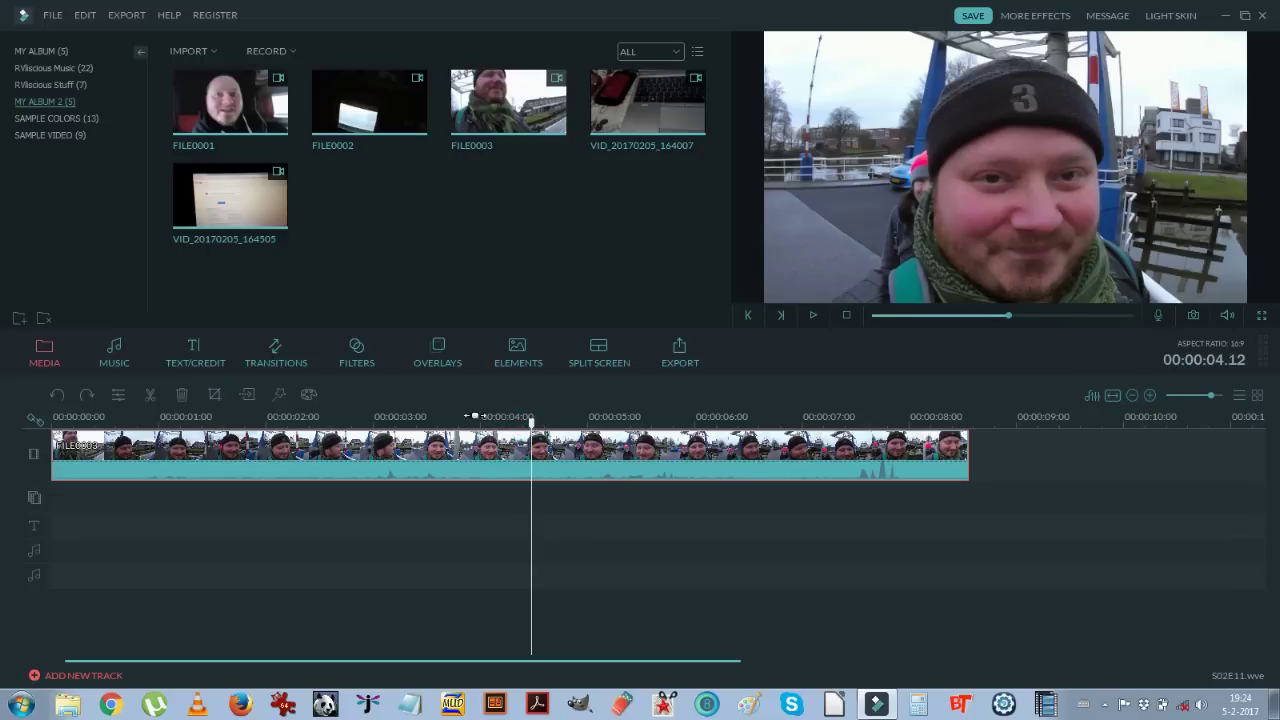
{"action": "left_click", "coordinate": [151, 396]}
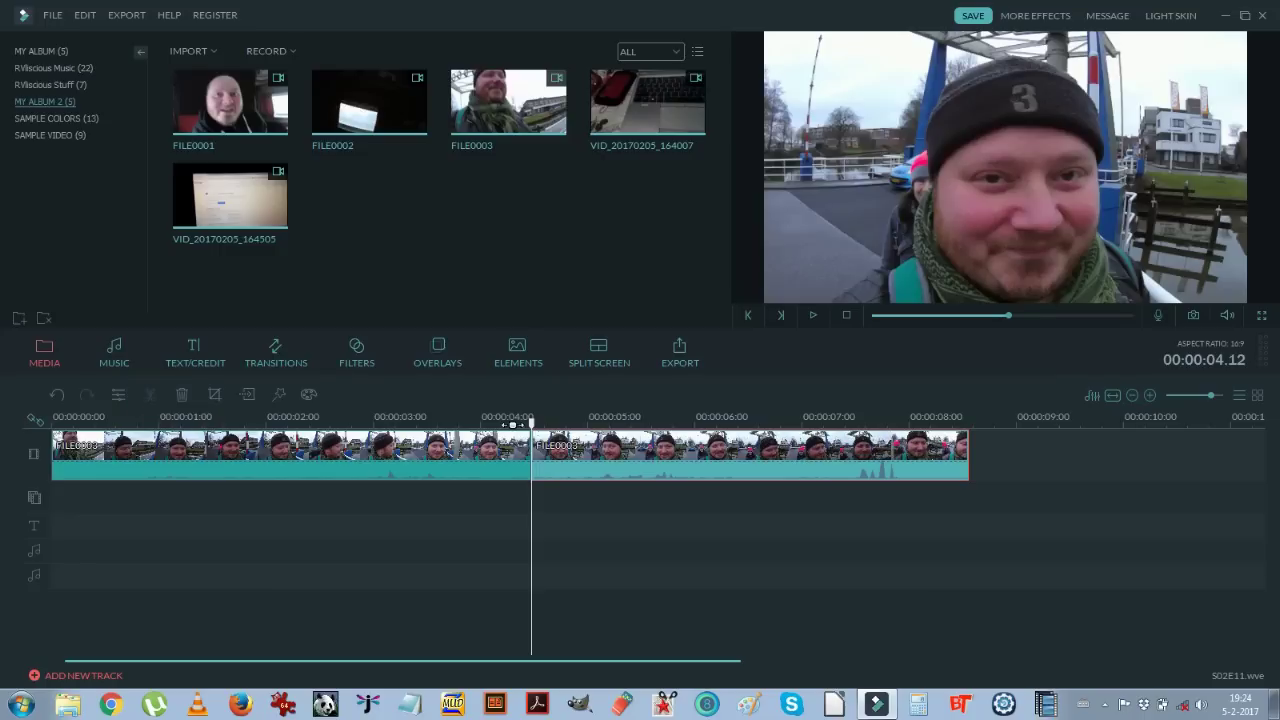
{"action": "left_click", "coordinate": [495, 453]}
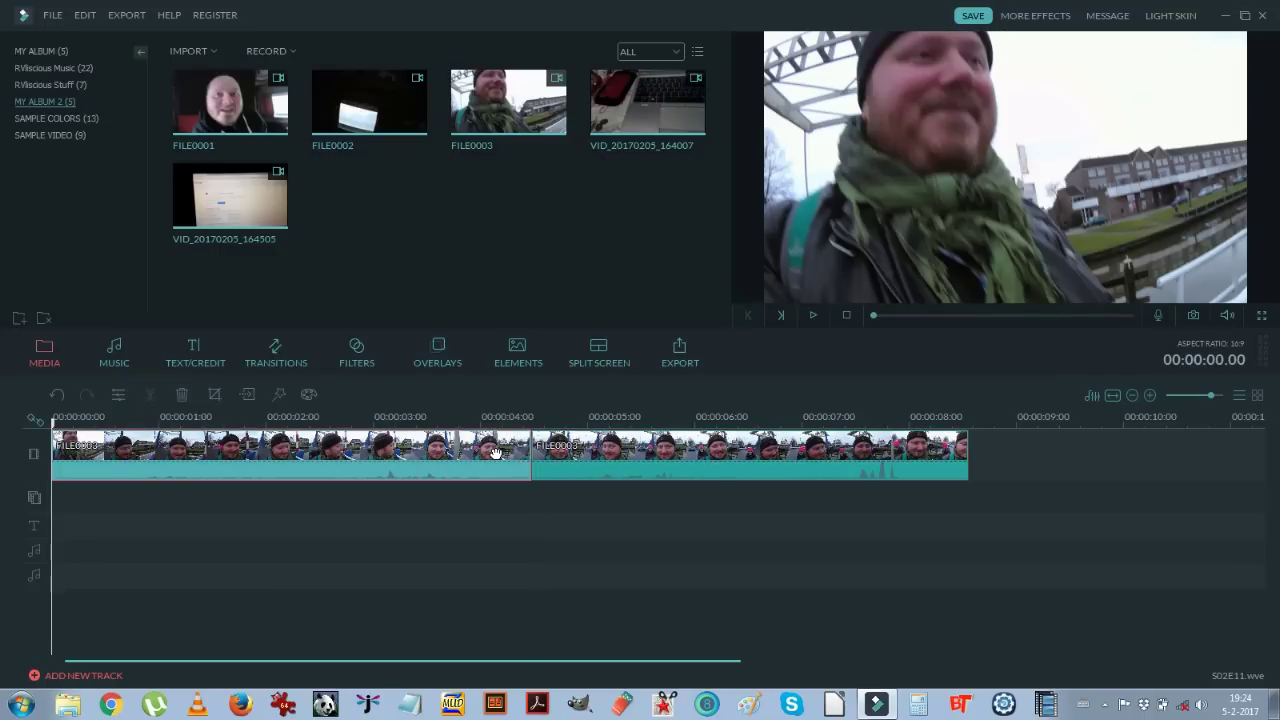
{"action": "left_click", "coordinate": [570, 453]}
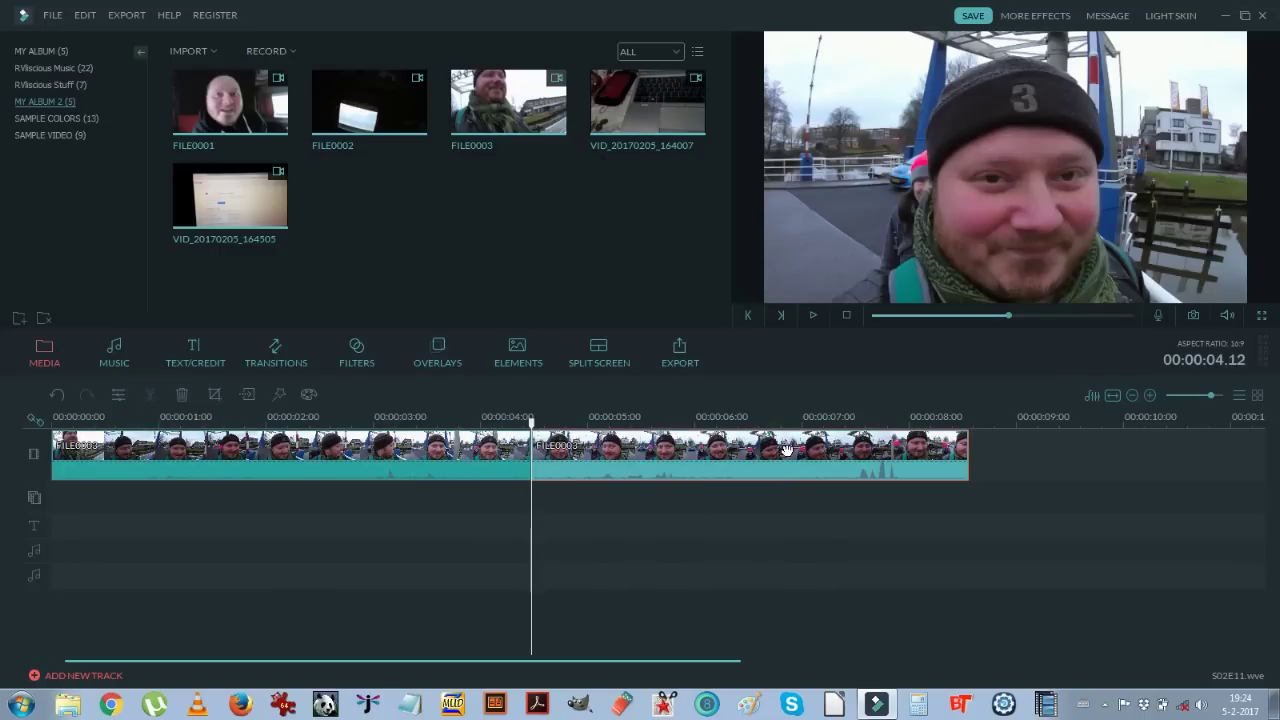
{"action": "left_click", "coordinate": [396, 448]}
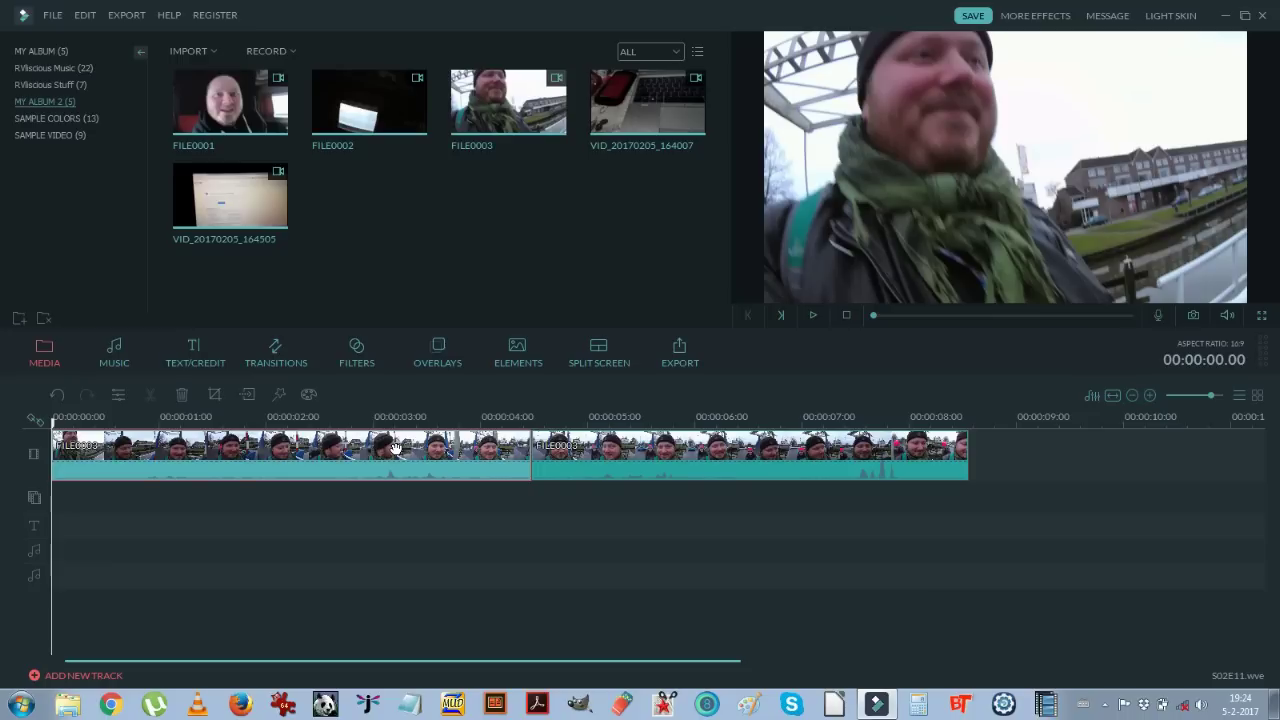
Step: Try deleting the first part of the split FILE0003 clip, and undo the deletion
{"action": "right_click", "coordinate": [394, 450]}
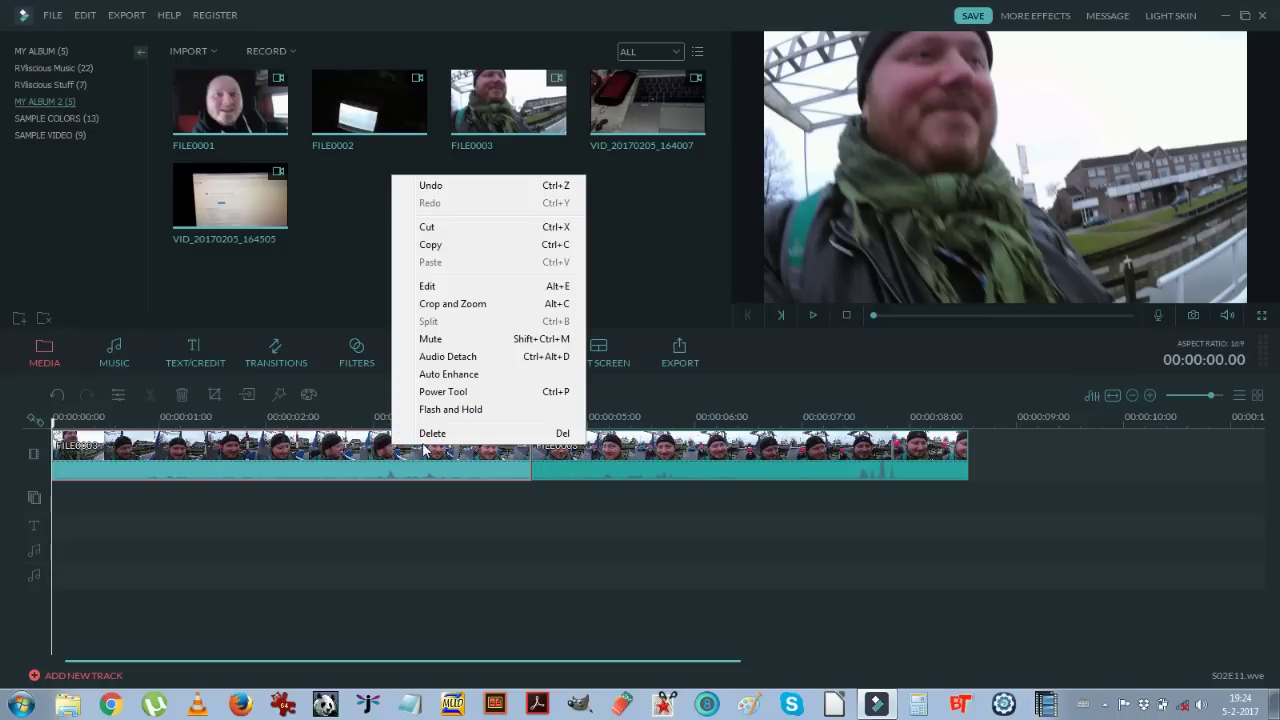
{"action": "left_click", "coordinate": [465, 437]}
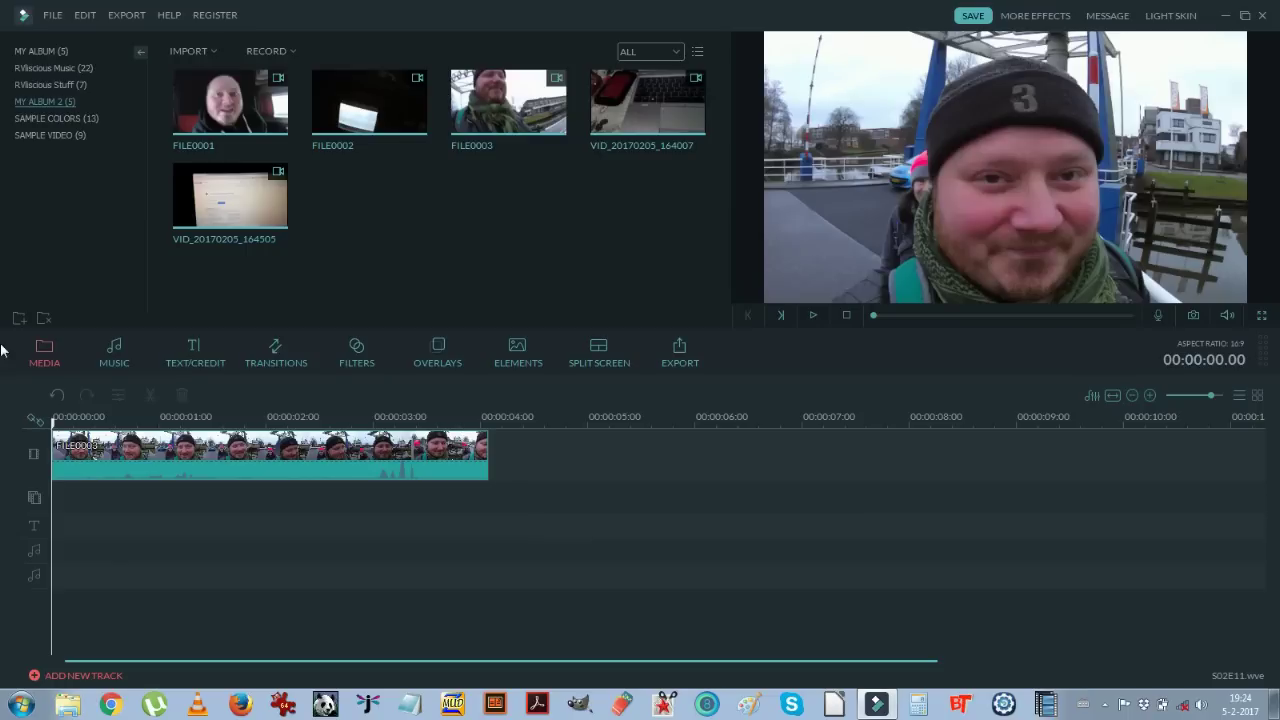
{"action": "left_click", "coordinate": [57, 396]}
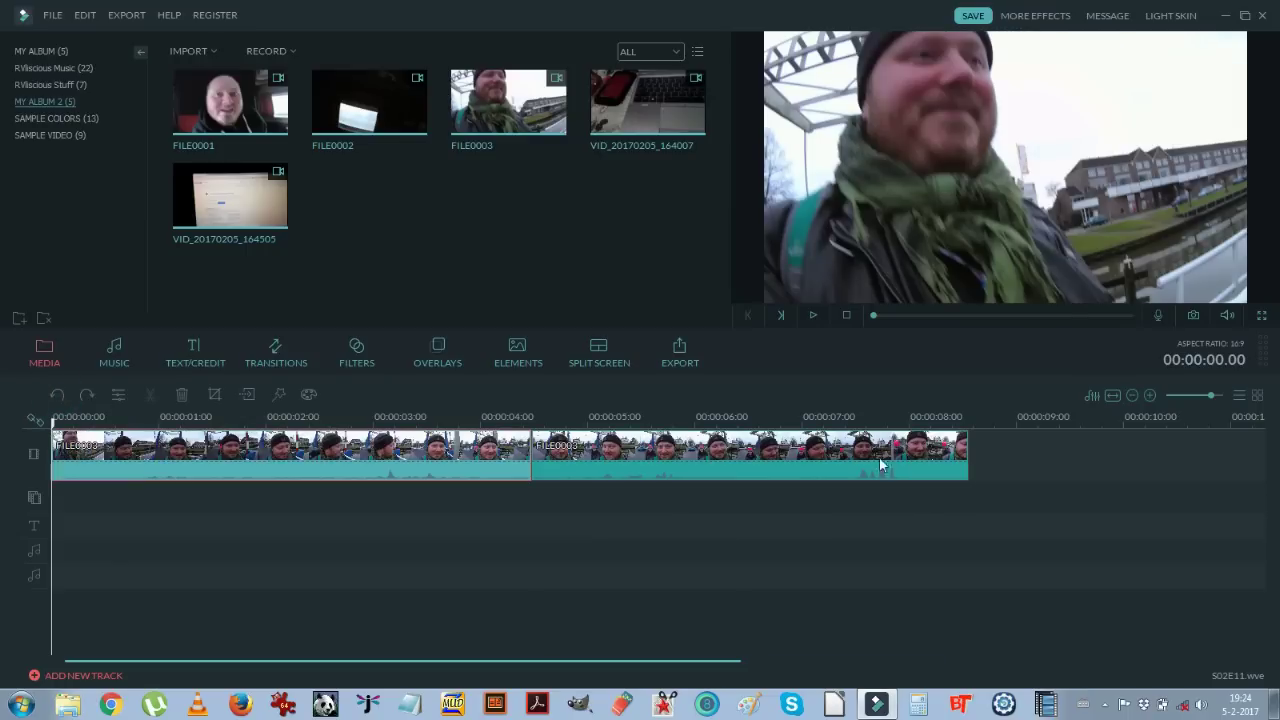
Step: Try deleting the second part of the split FILE0003 clip, and undo the deletion
{"action": "right_click", "coordinate": [785, 462]}
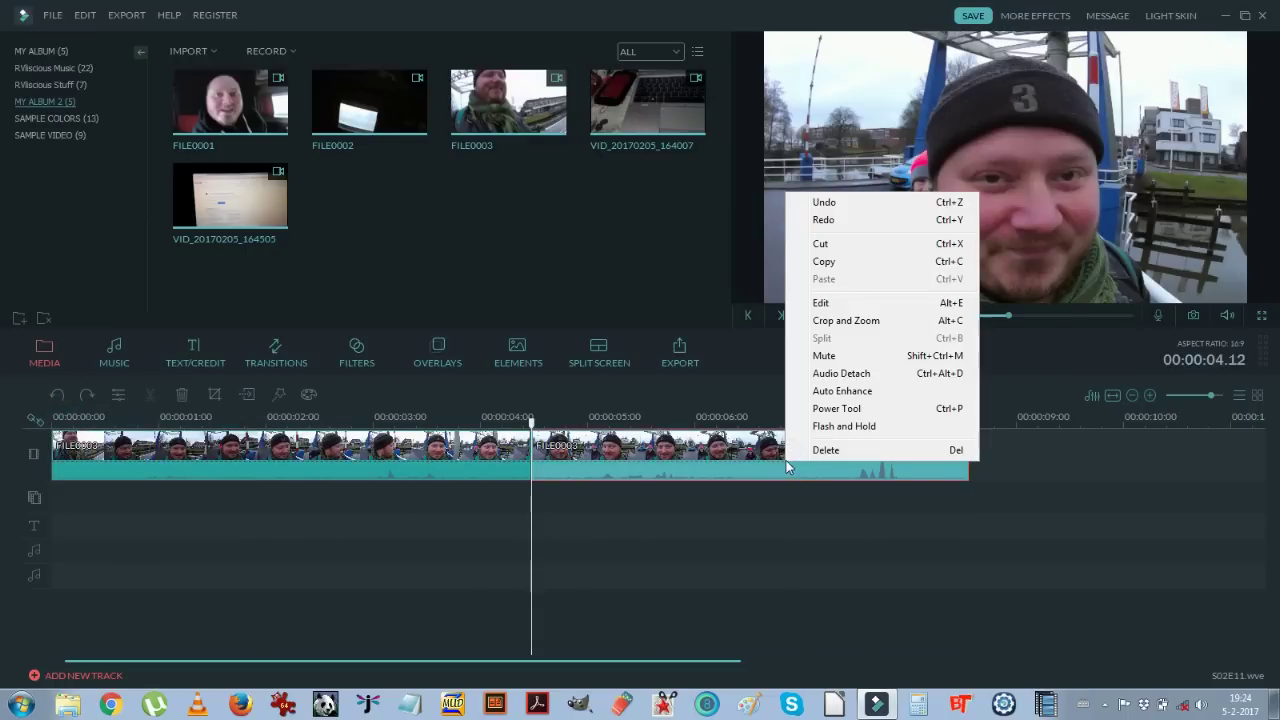
{"action": "left_click", "coordinate": [690, 455]}
{"action": "right_click", "coordinate": [688, 455]}
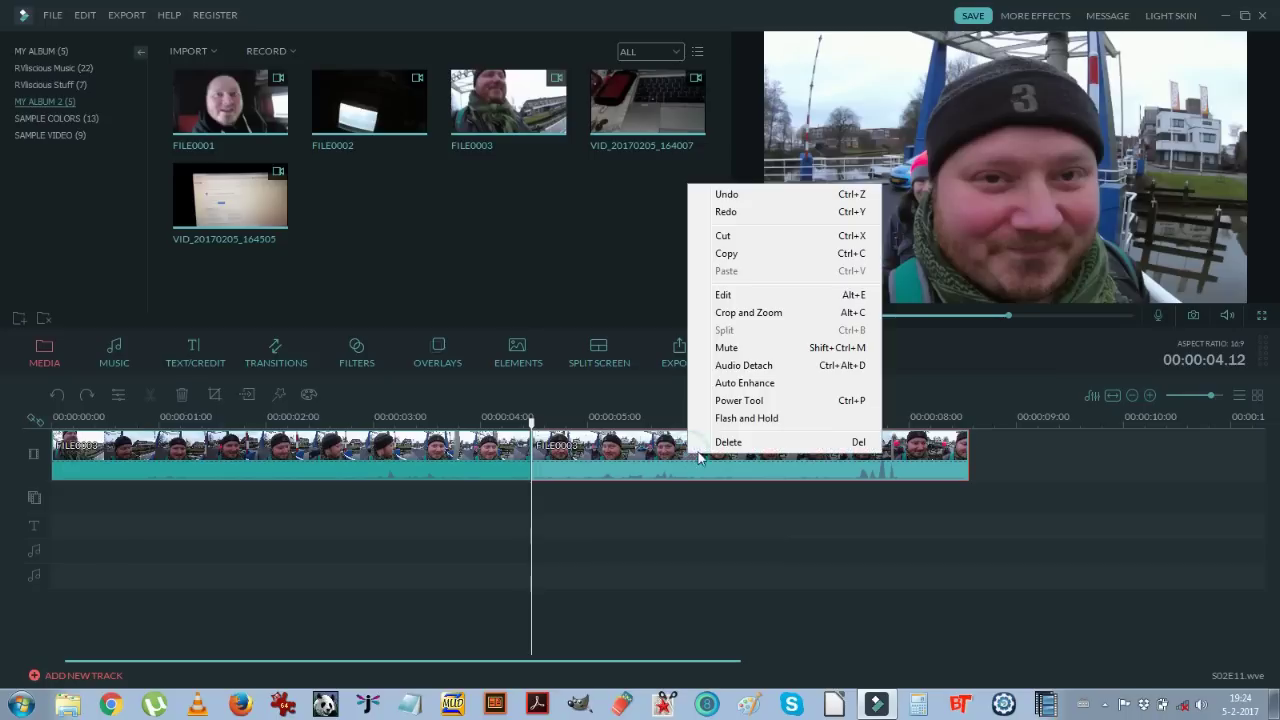
{"action": "left_click", "coordinate": [710, 445]}
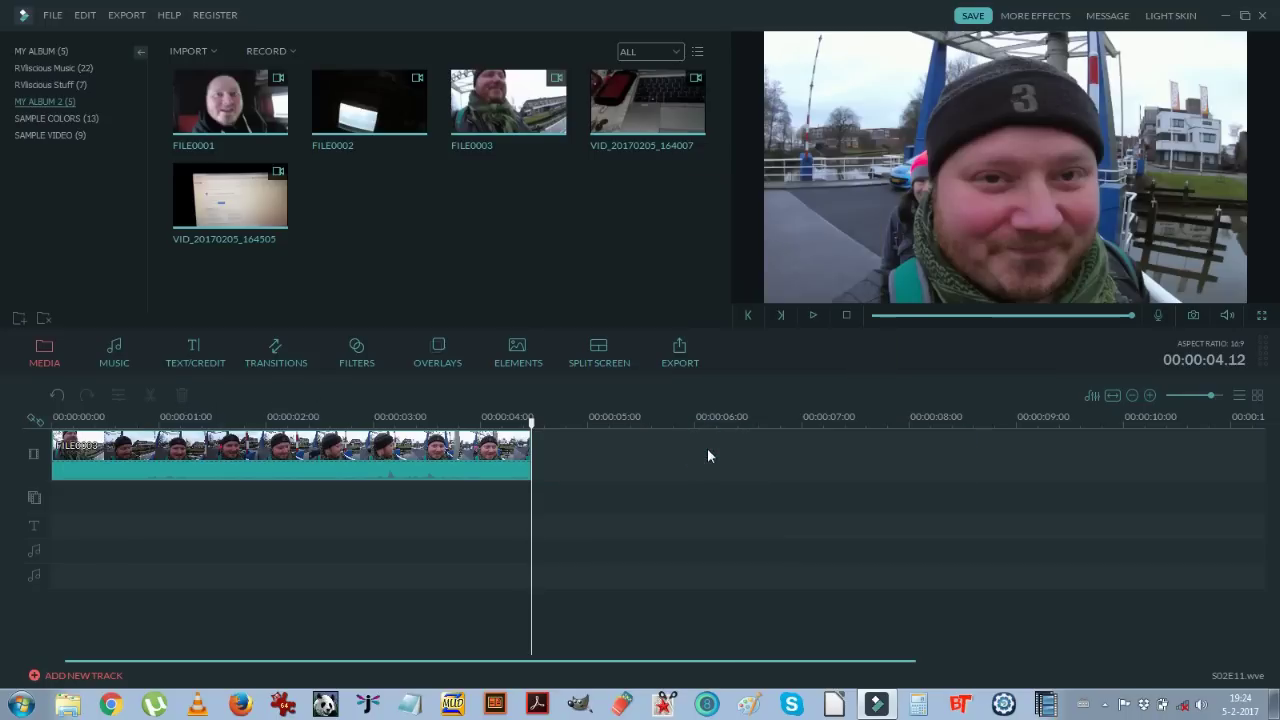
{"action": "left_click", "coordinate": [59, 394]}
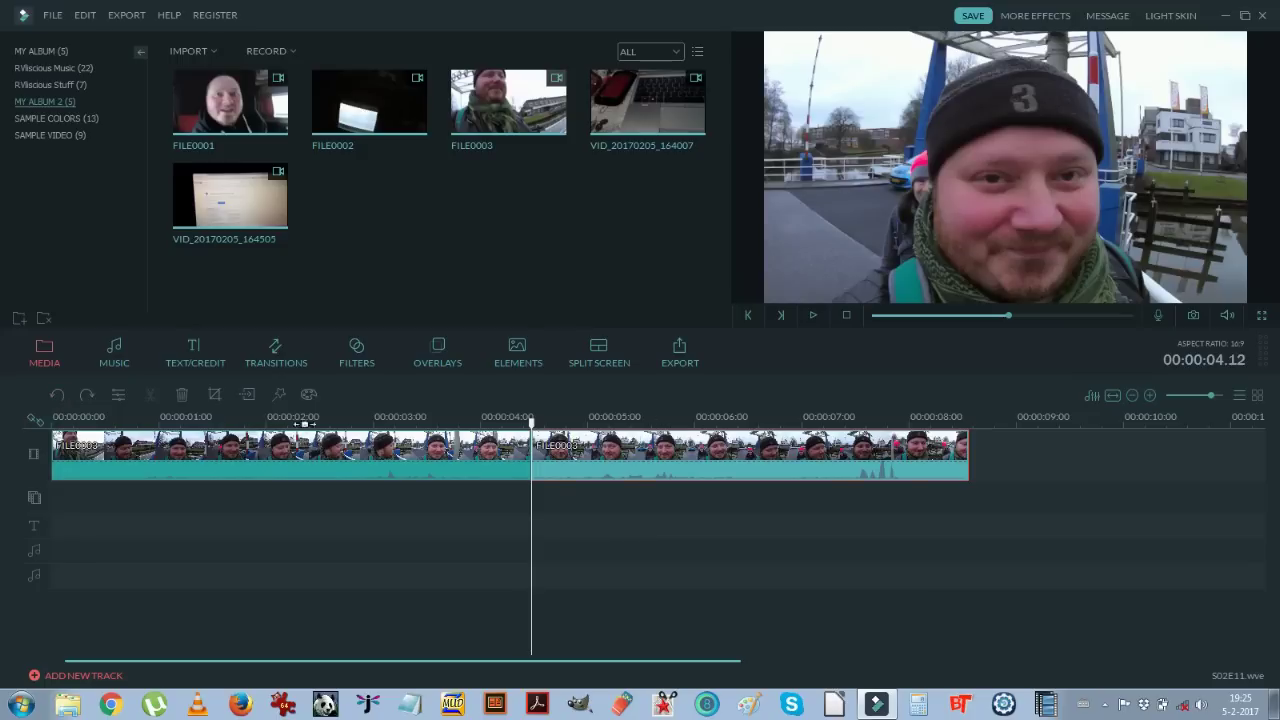
Step: Play the second FILE0003 part around its audio peaks, and place the playhead just before them at 00:00:07.11
{"action": "left_click", "coordinate": [829, 422]}
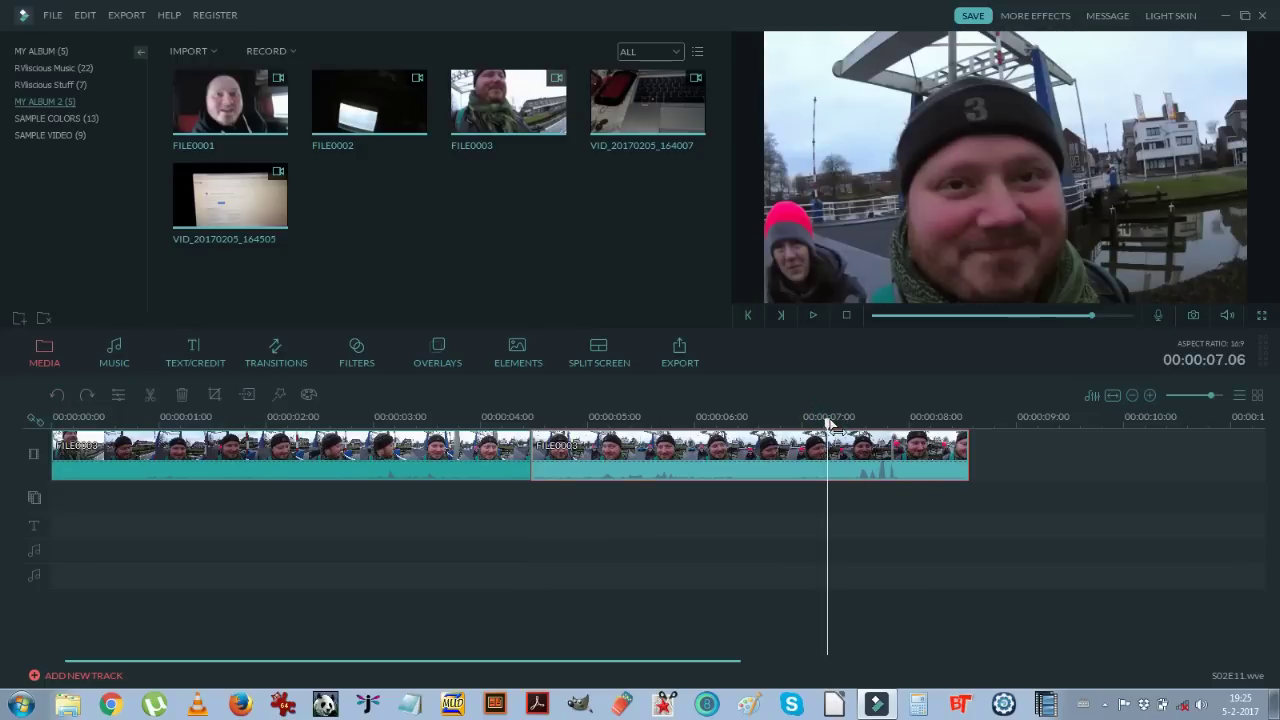
{"action": "key", "text": "space"}
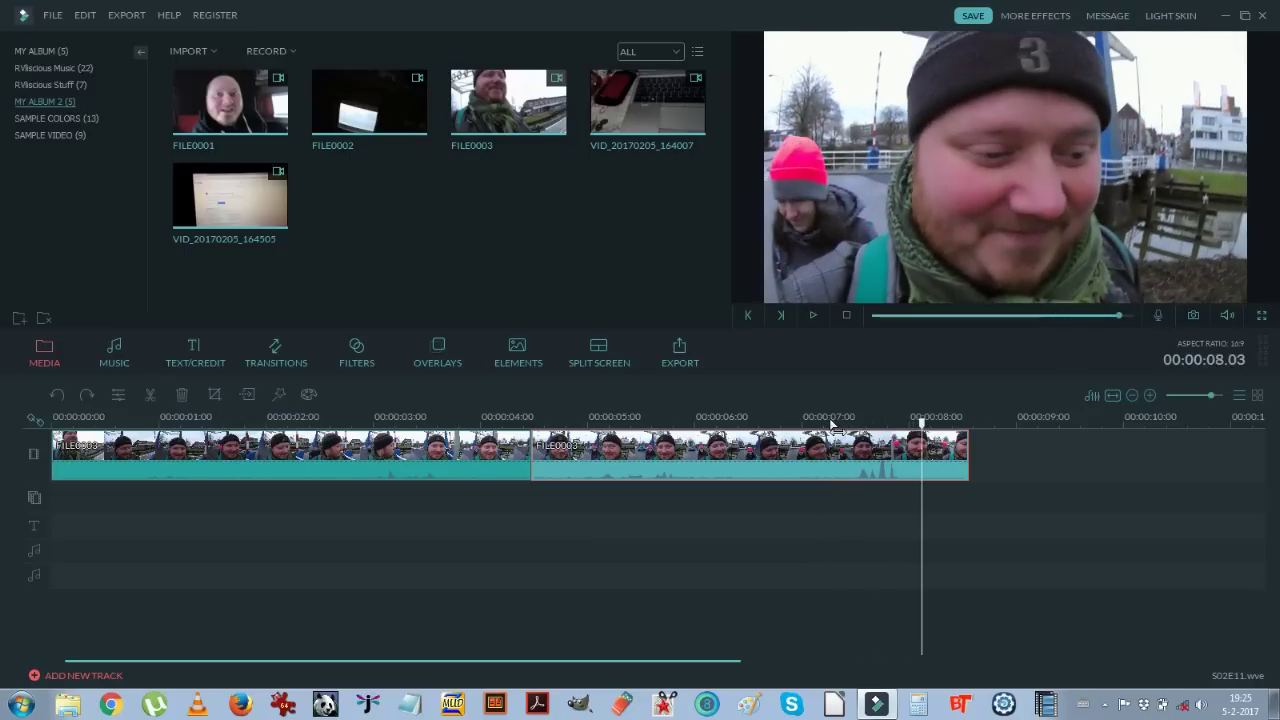
{"action": "left_click", "coordinate": [840, 420]}
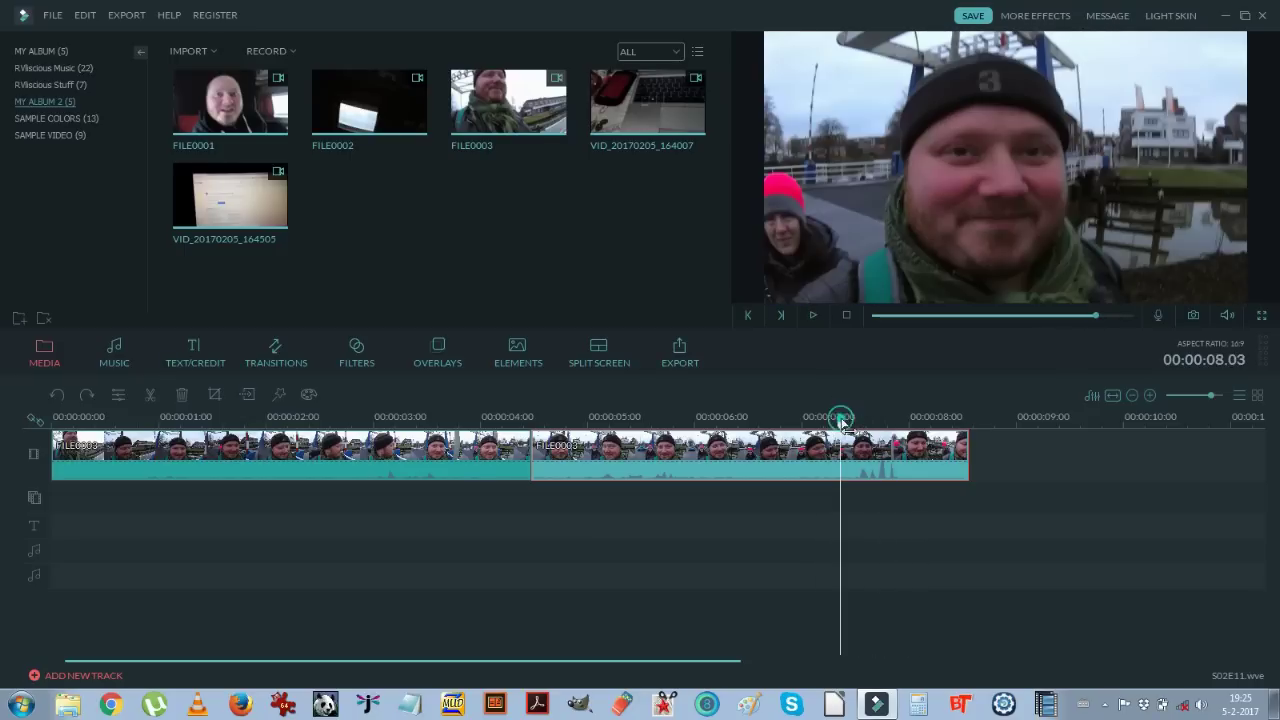
{"action": "key", "text": "space"}
{"action": "key", "text": "space"}
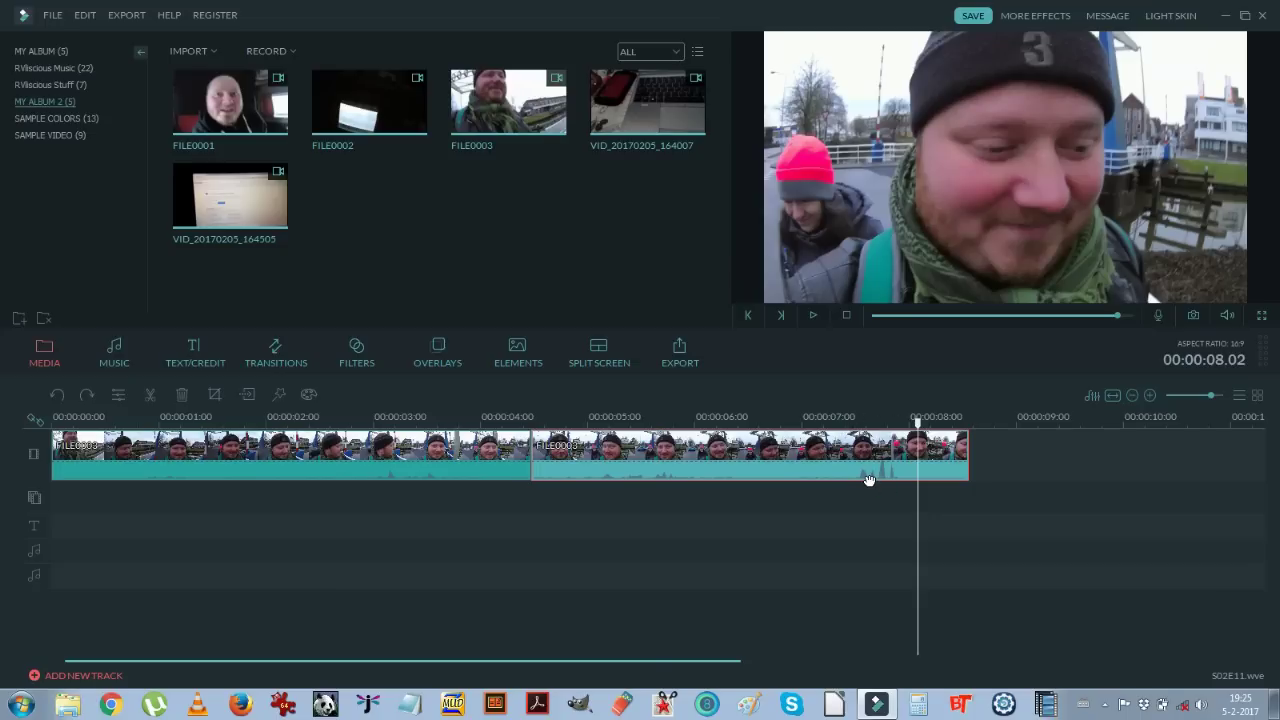
{"action": "left_click_drag", "start_coordinate": [918, 421], "coordinate": [851, 424]}
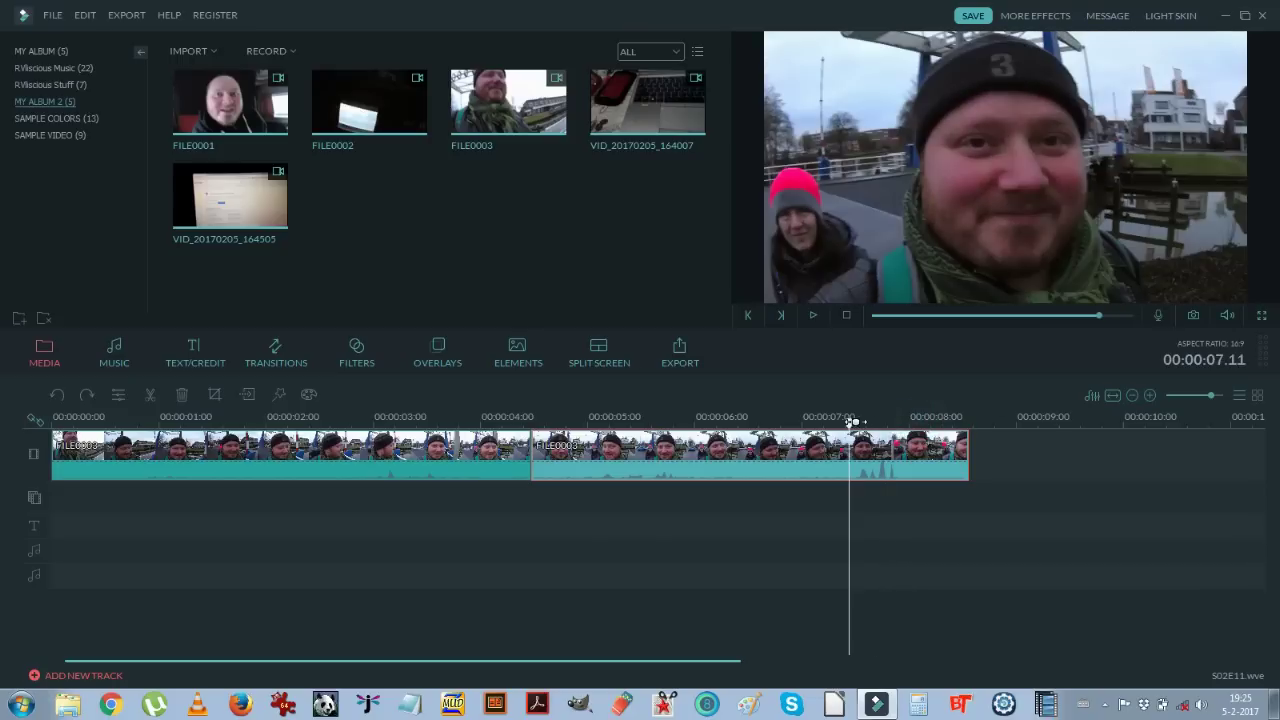
Step: Try detaching the audio from the second FILE0003 part, and undo the detachment
{"action": "double_click", "coordinate": [880, 471]}
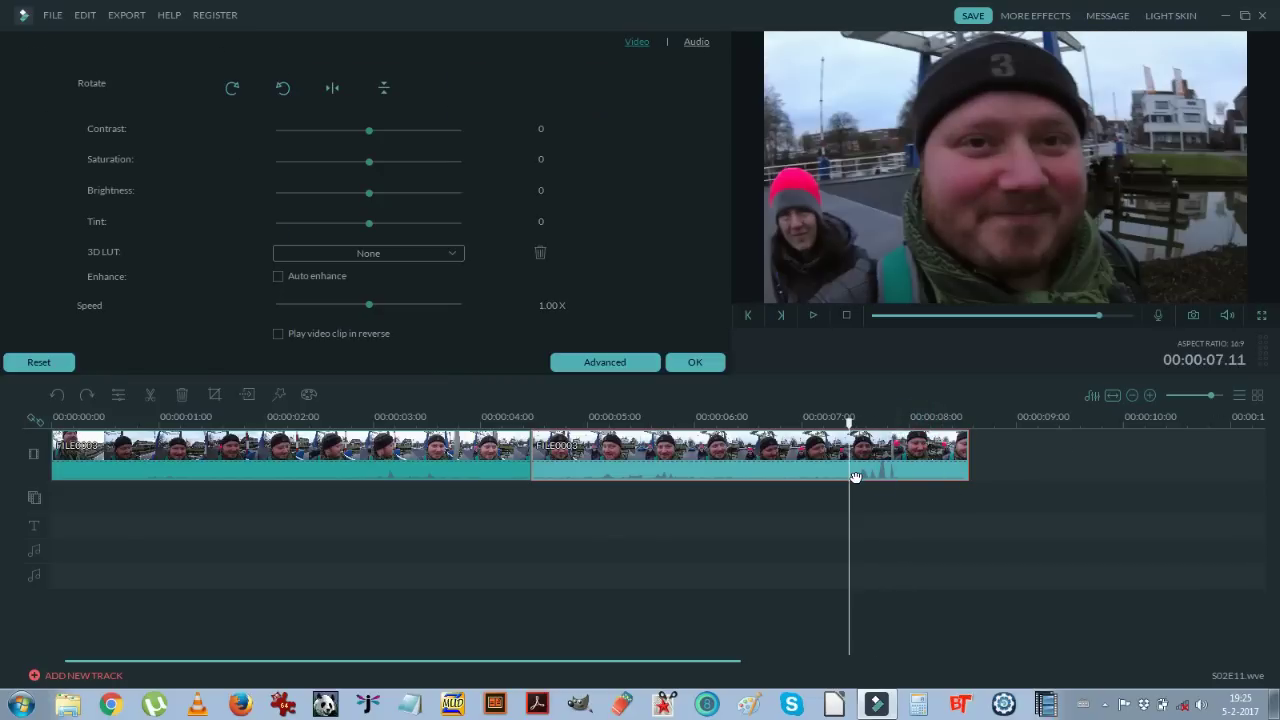
{"action": "left_click", "coordinate": [697, 364]}
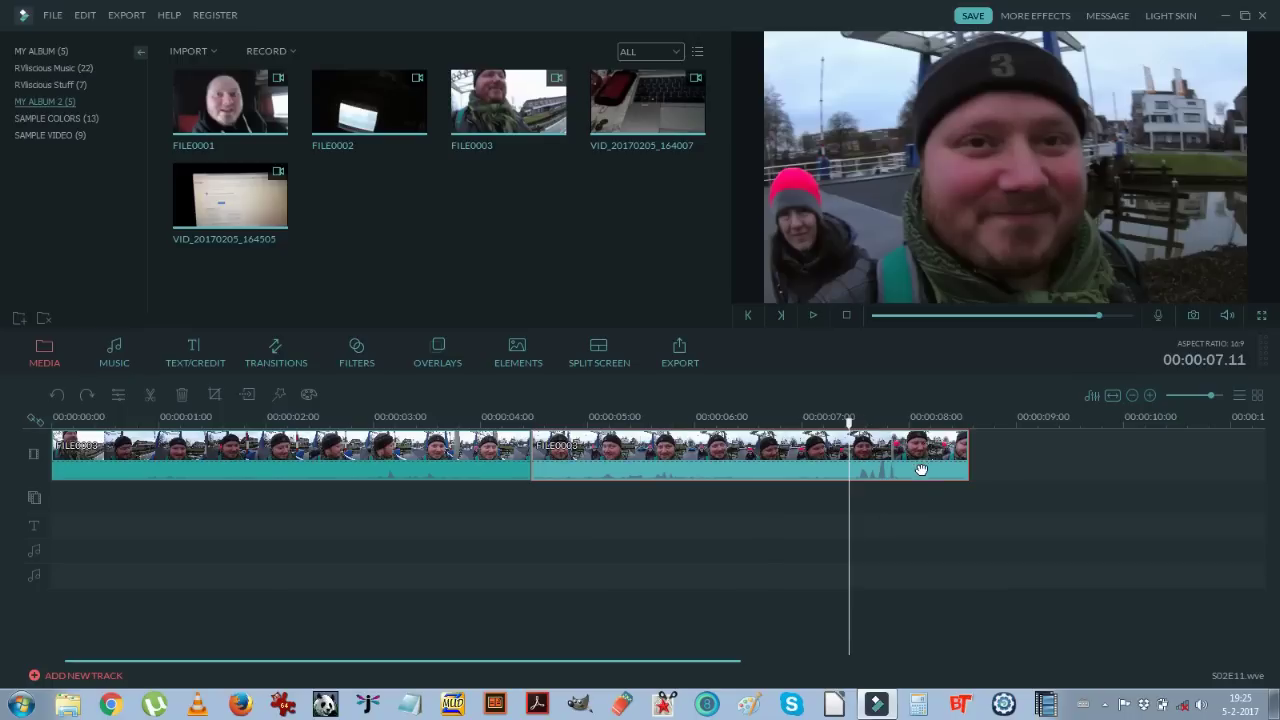
{"action": "right_click", "coordinate": [877, 458]}
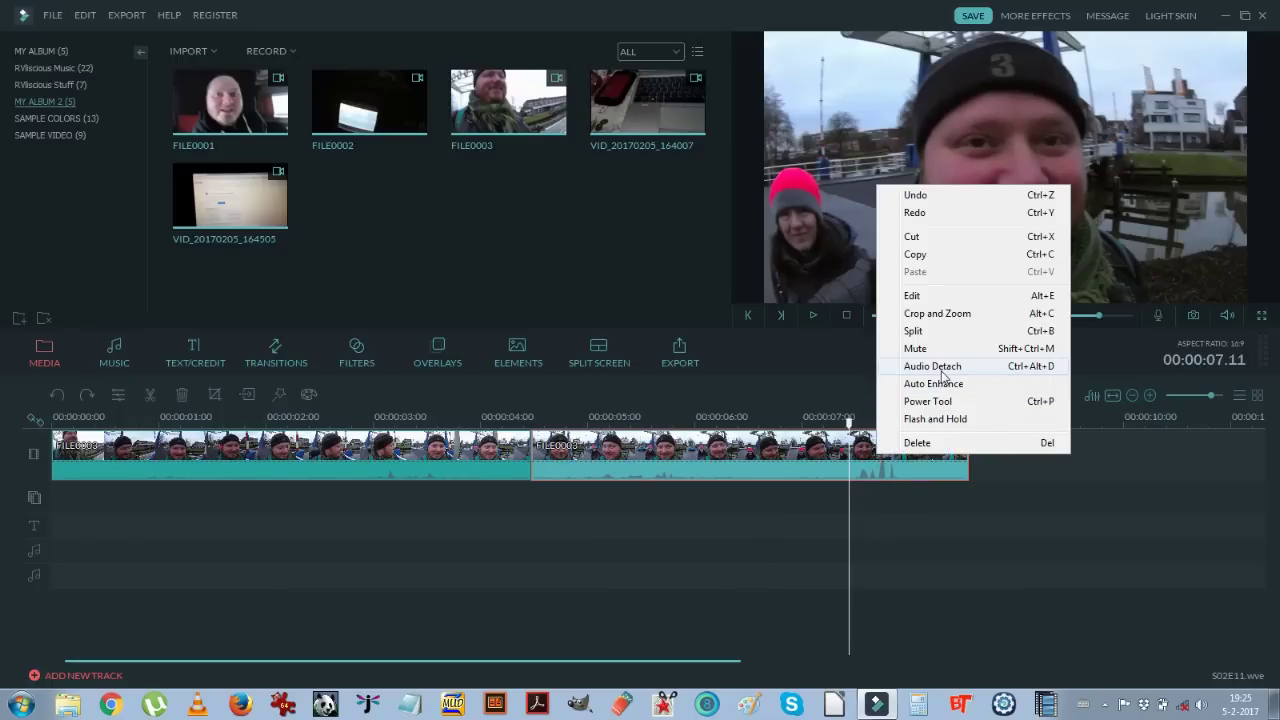
{"action": "left_click", "coordinate": [940, 367]}
{"action": "left_click", "coordinate": [862, 449]}
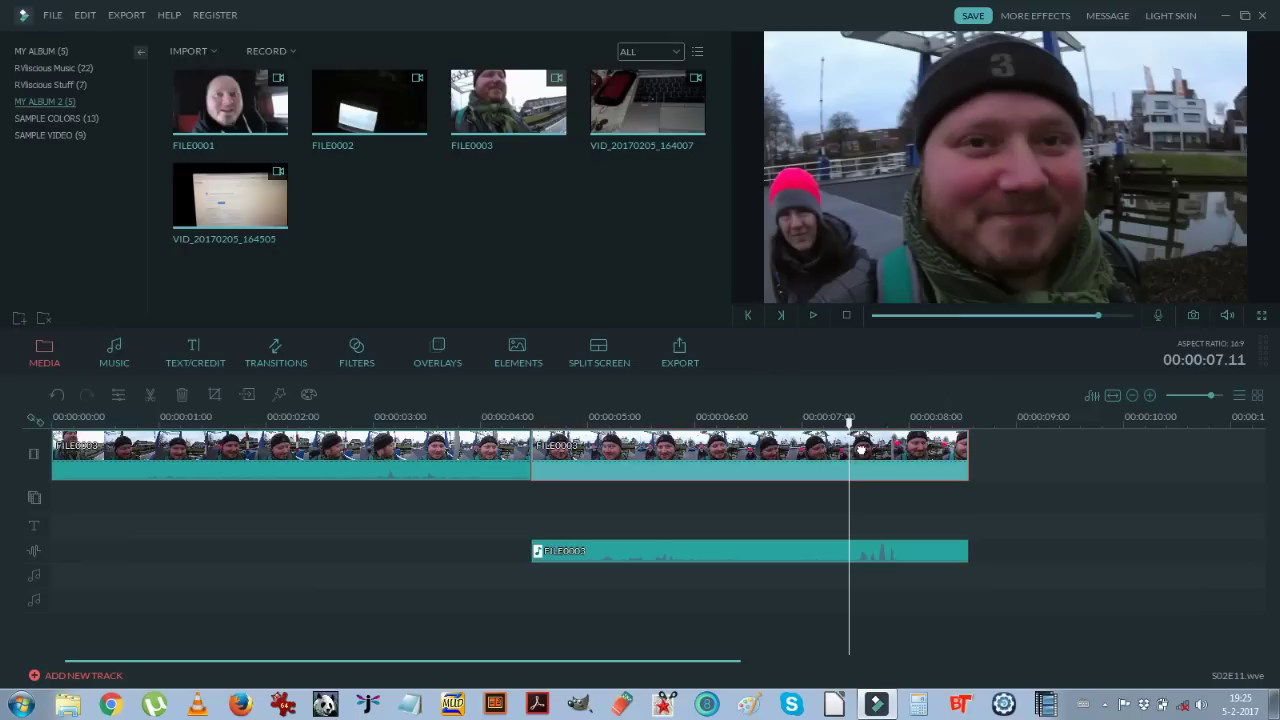
{"action": "left_click", "coordinate": [66, 394]}
Step: Detach the audio from the second FILE0003 part and split the detached audio at 00:00:07.11
{"action": "right_click", "coordinate": [855, 449]}
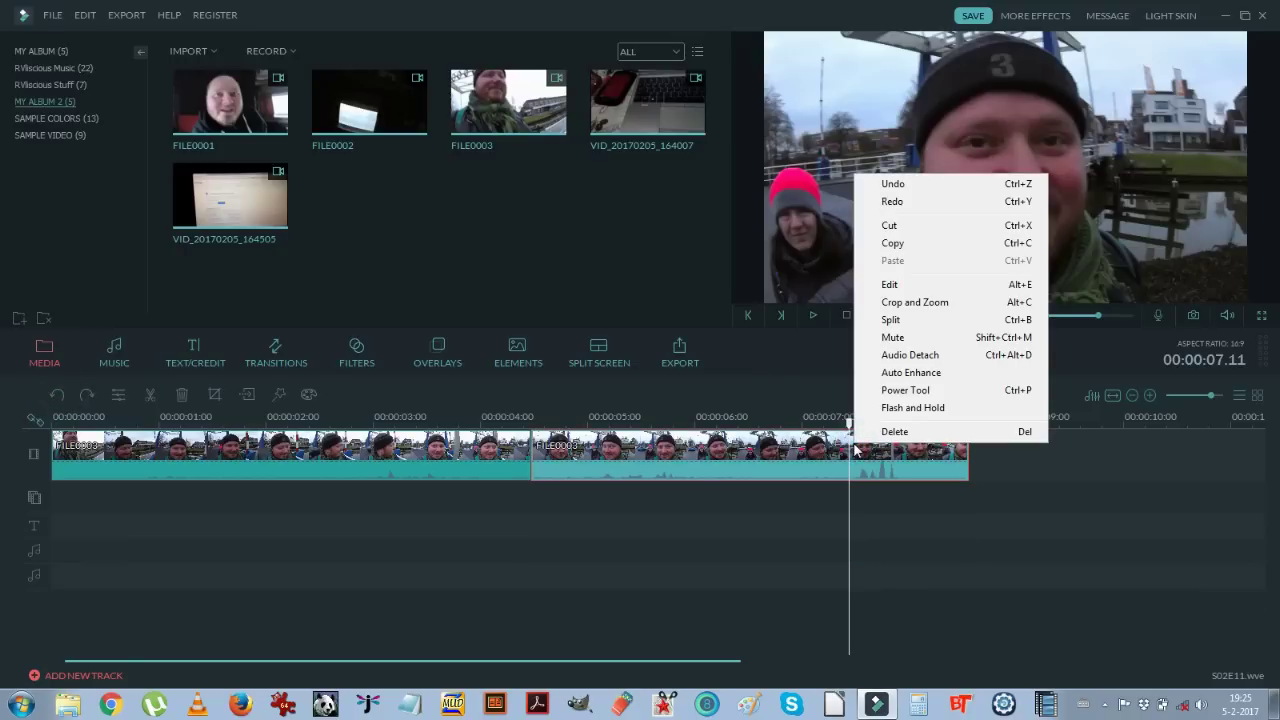
{"action": "left_click", "coordinate": [920, 357]}
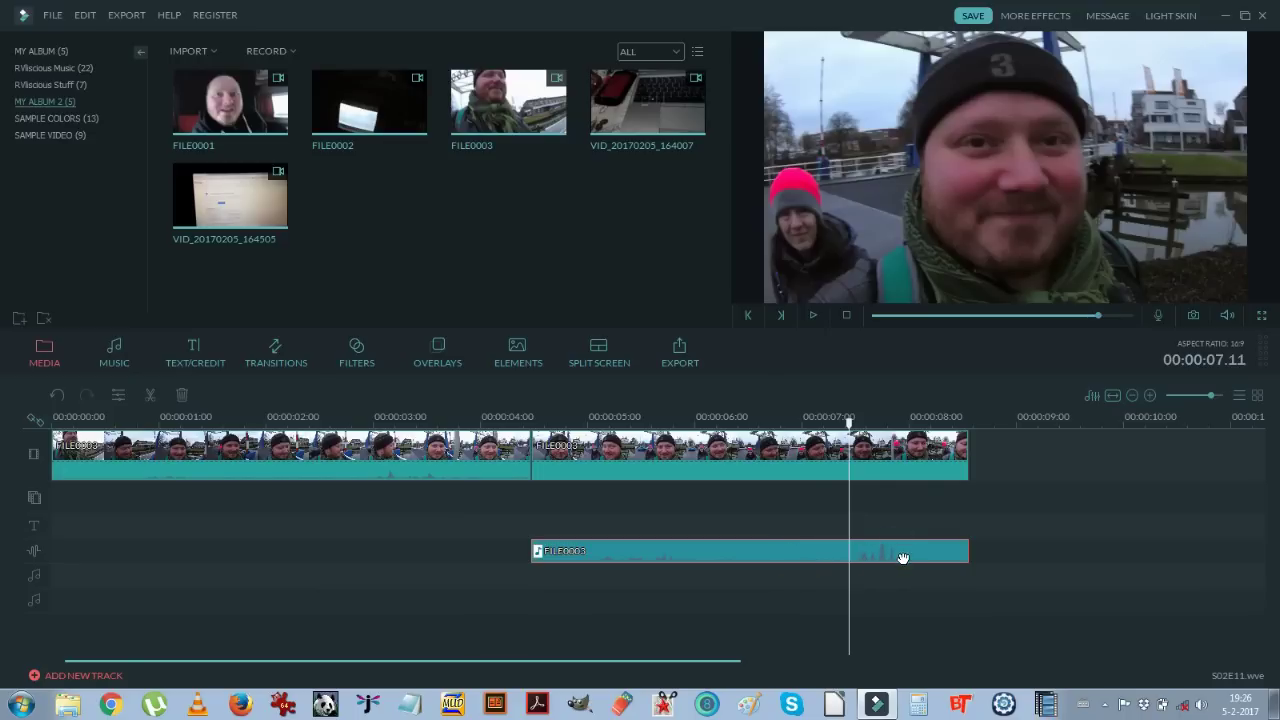
{"action": "key", "text": "space"}
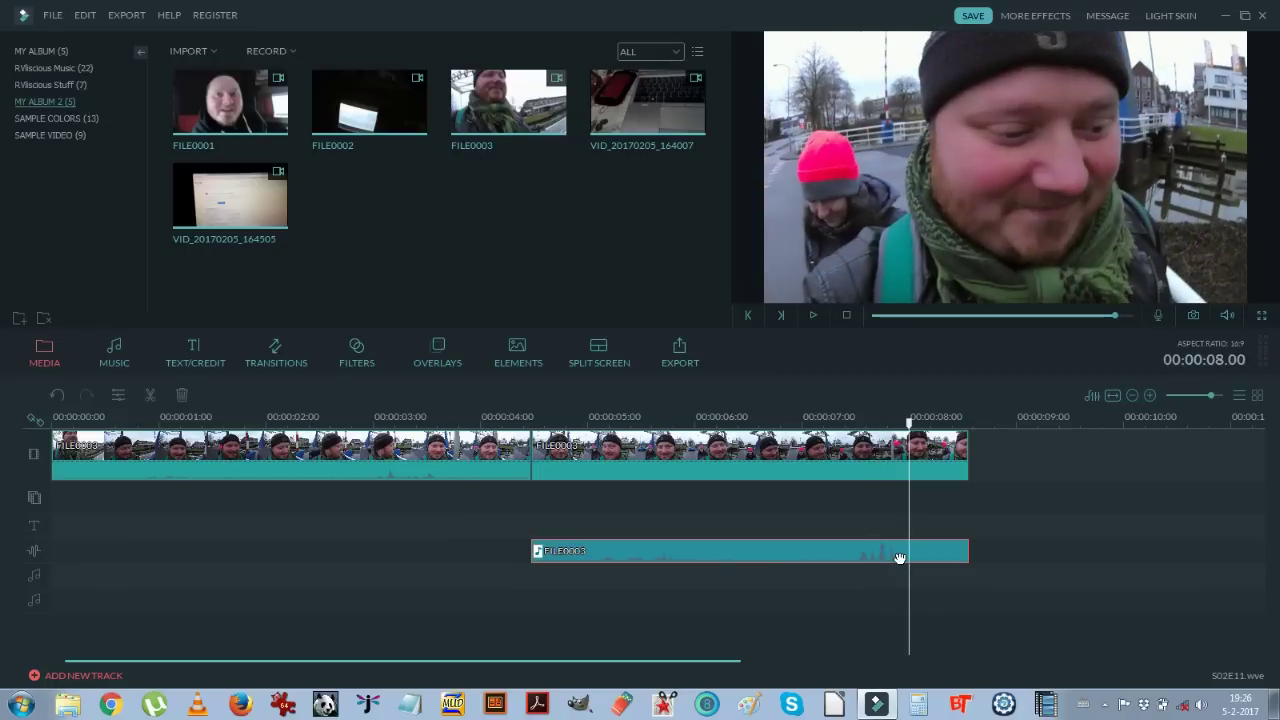
{"action": "left_click", "coordinate": [849, 419]}
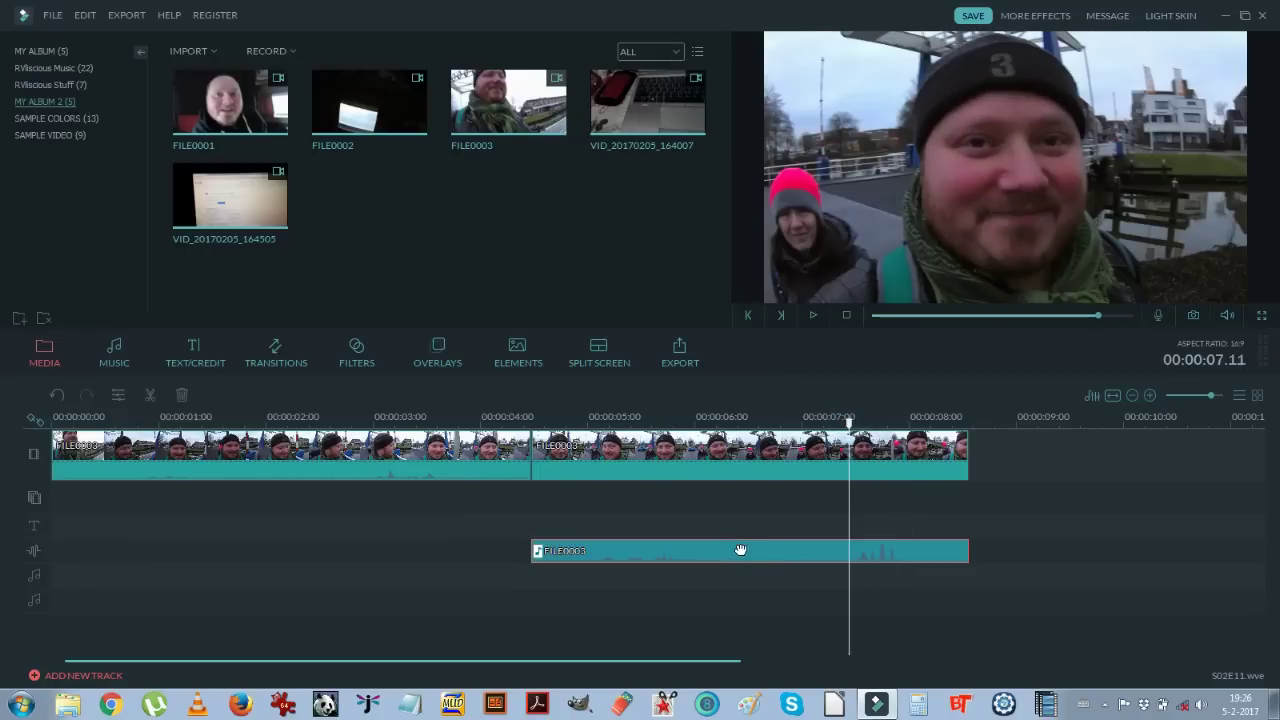
{"action": "left_click", "coordinate": [151, 396]}
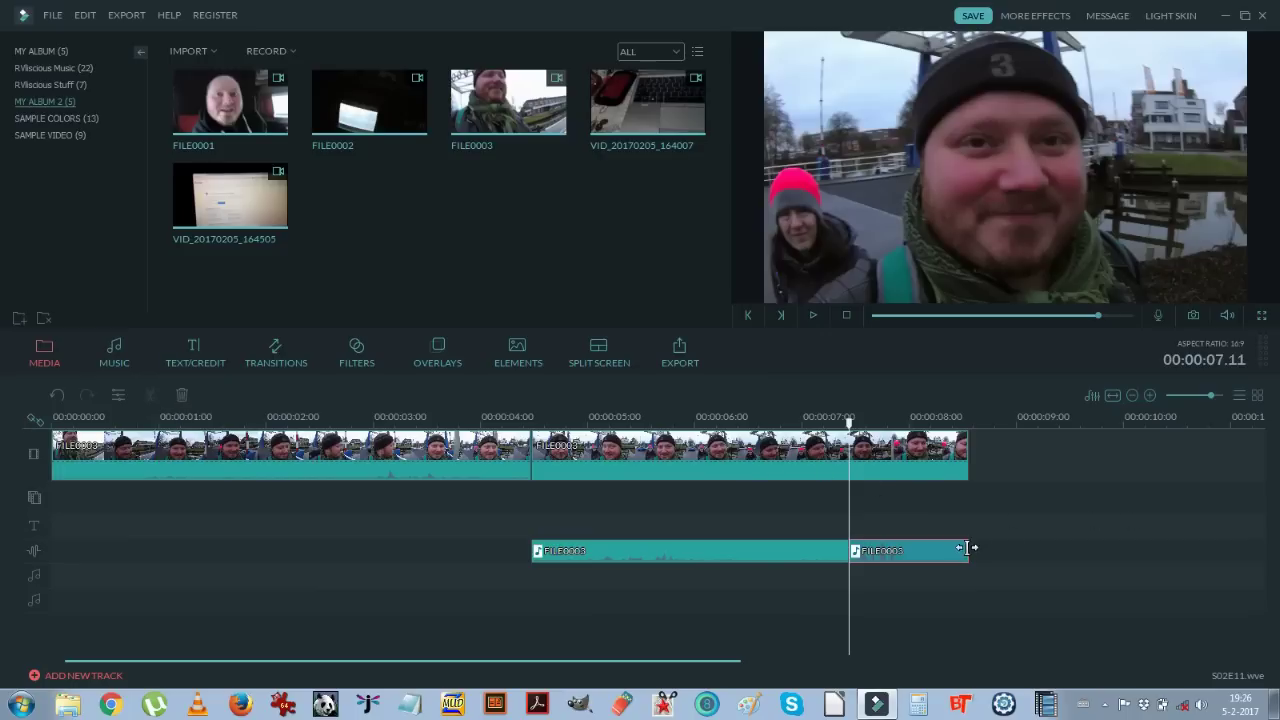
Step: Try deleting the detached audio piece after 00:00:07.11, and play the video across the silent end
{"action": "right_click", "coordinate": [951, 555]}
{"action": "left_click", "coordinate": [974, 543]}
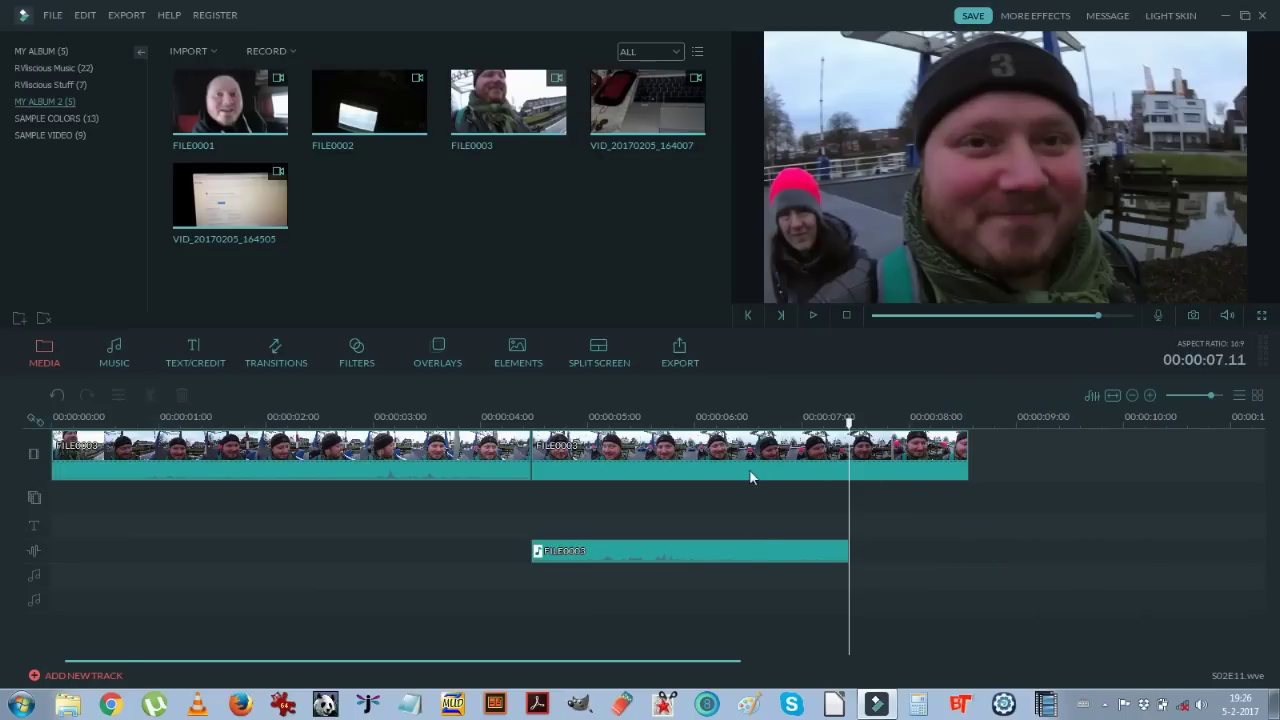
{"action": "left_click", "coordinate": [828, 424]}
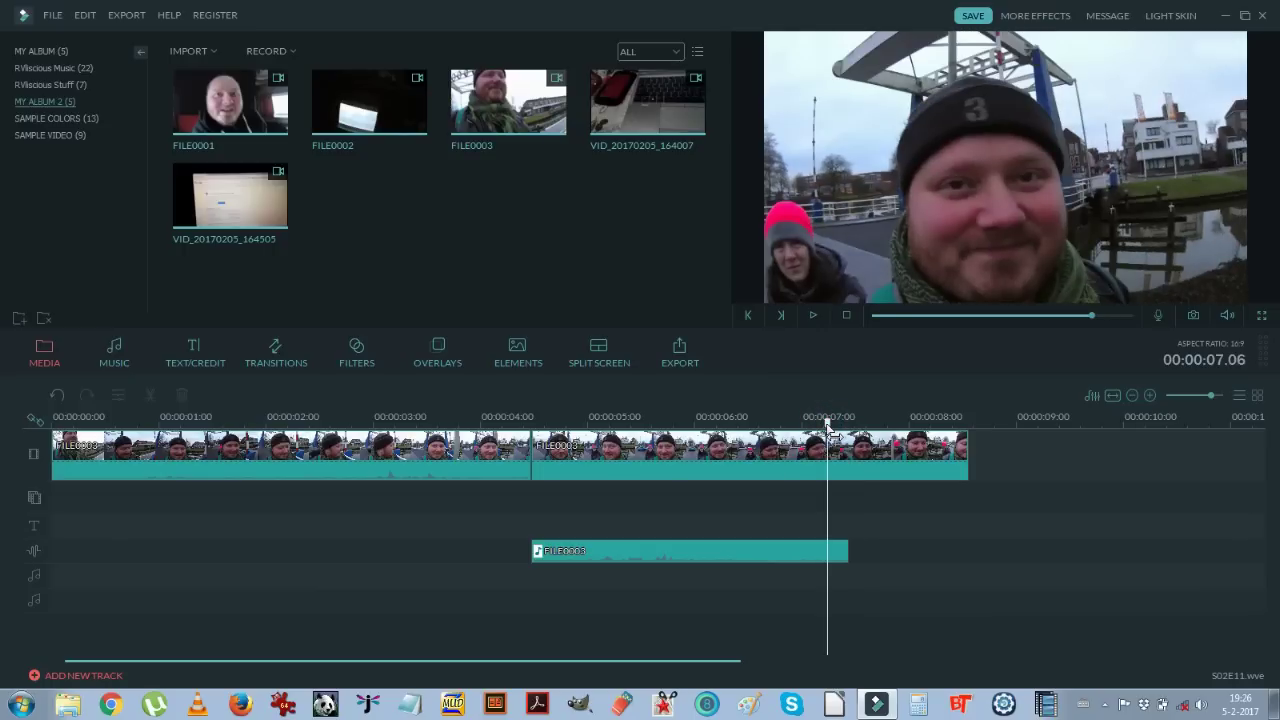
{"action": "key", "text": "space"}
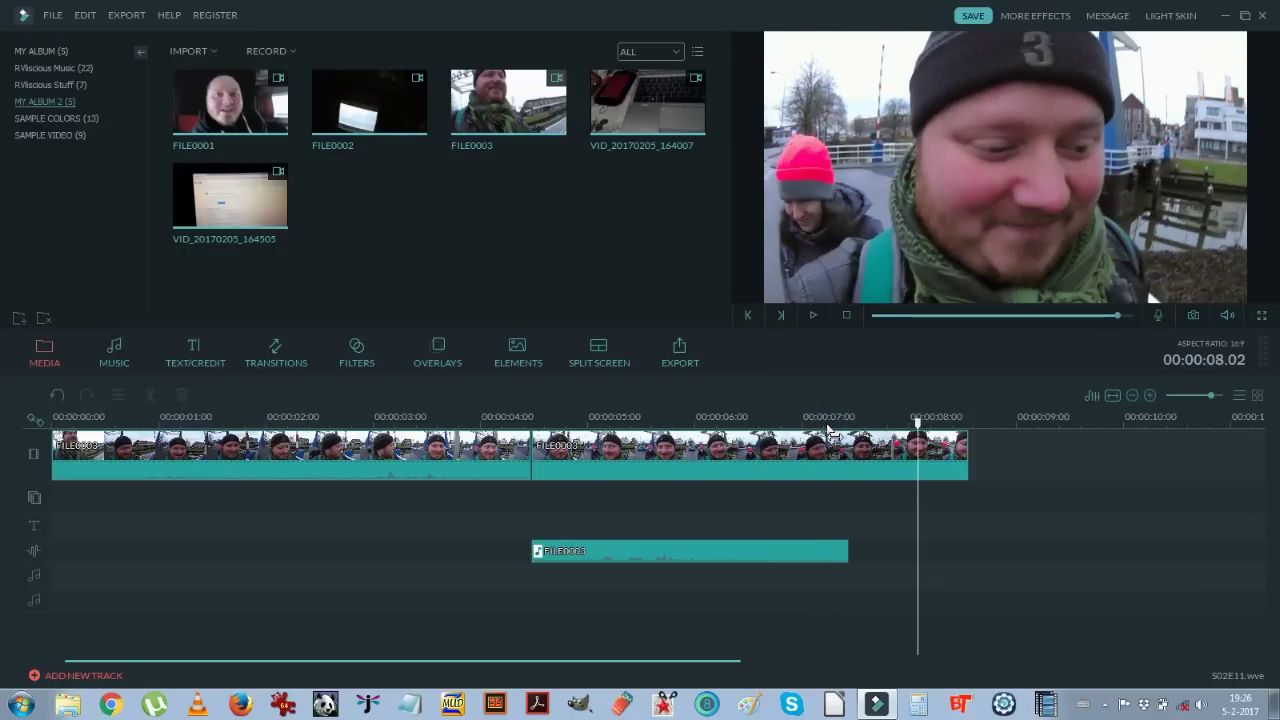
Step: Undo the audio deletion, the audio split and the audio detachment on the second FILE0003 part
{"action": "left_click", "coordinate": [57, 395]}
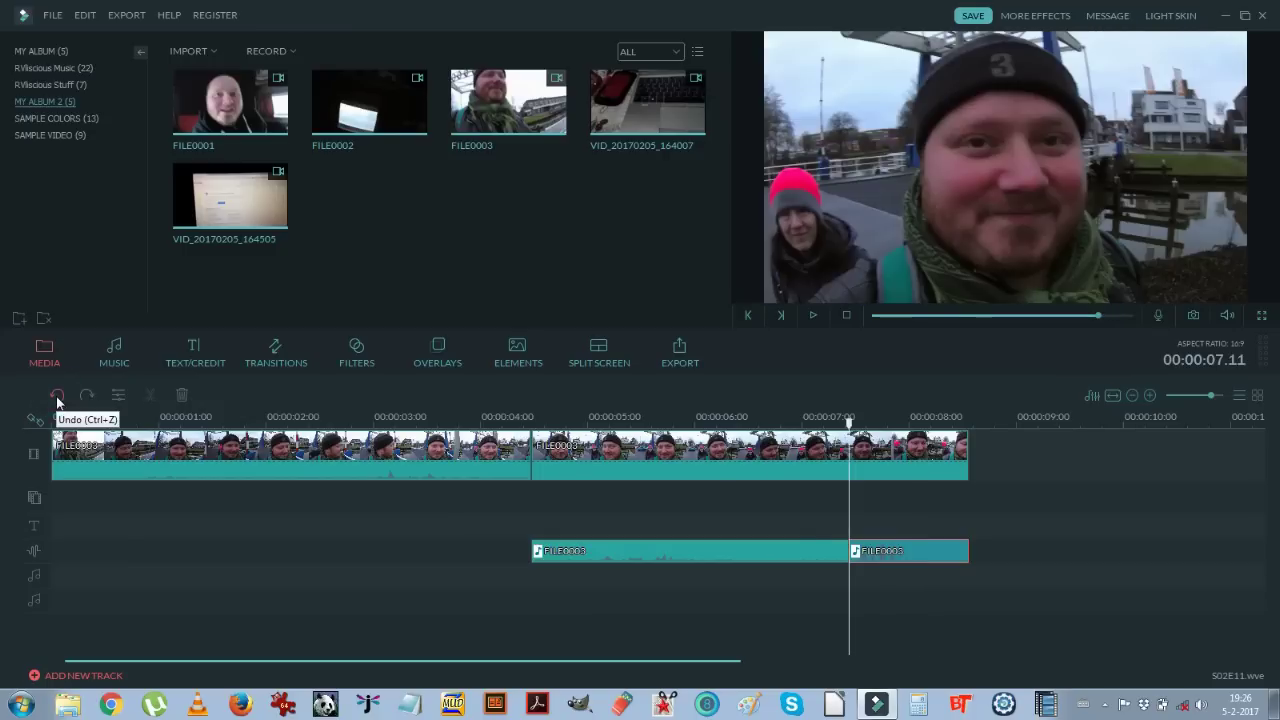
{"action": "left_click", "coordinate": [57, 397]}
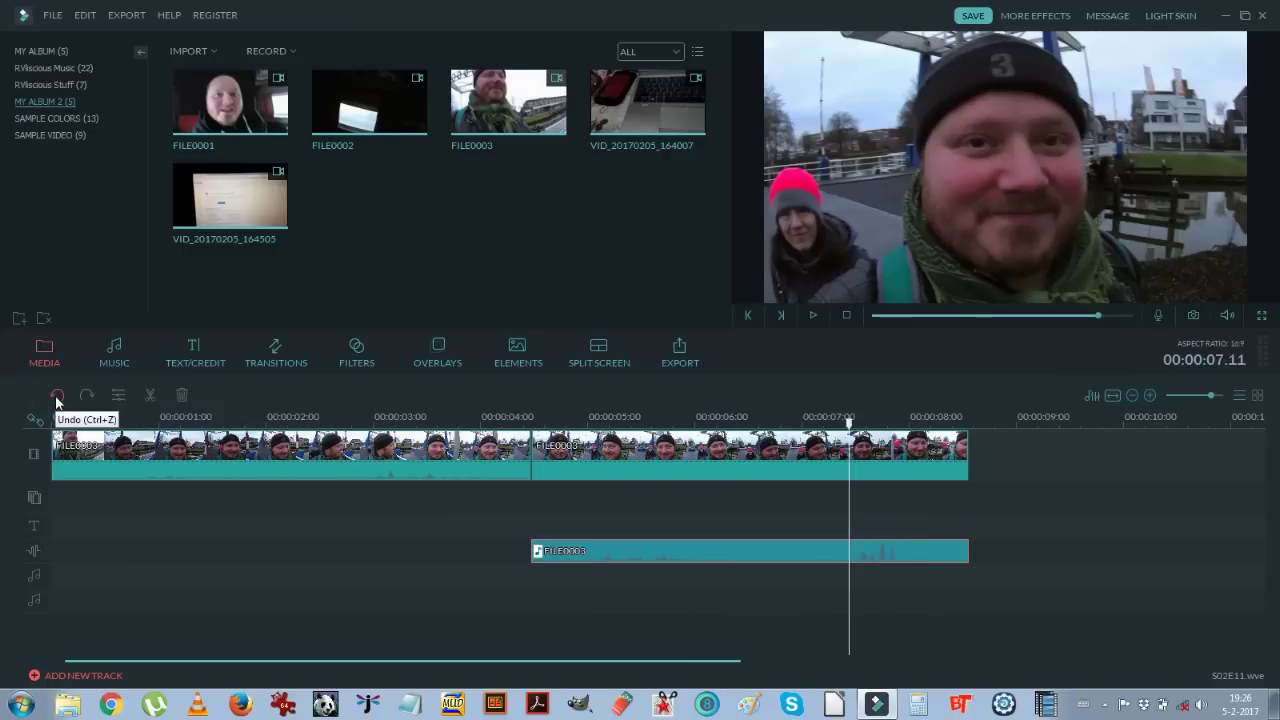
{"action": "left_click", "coordinate": [57, 397]}
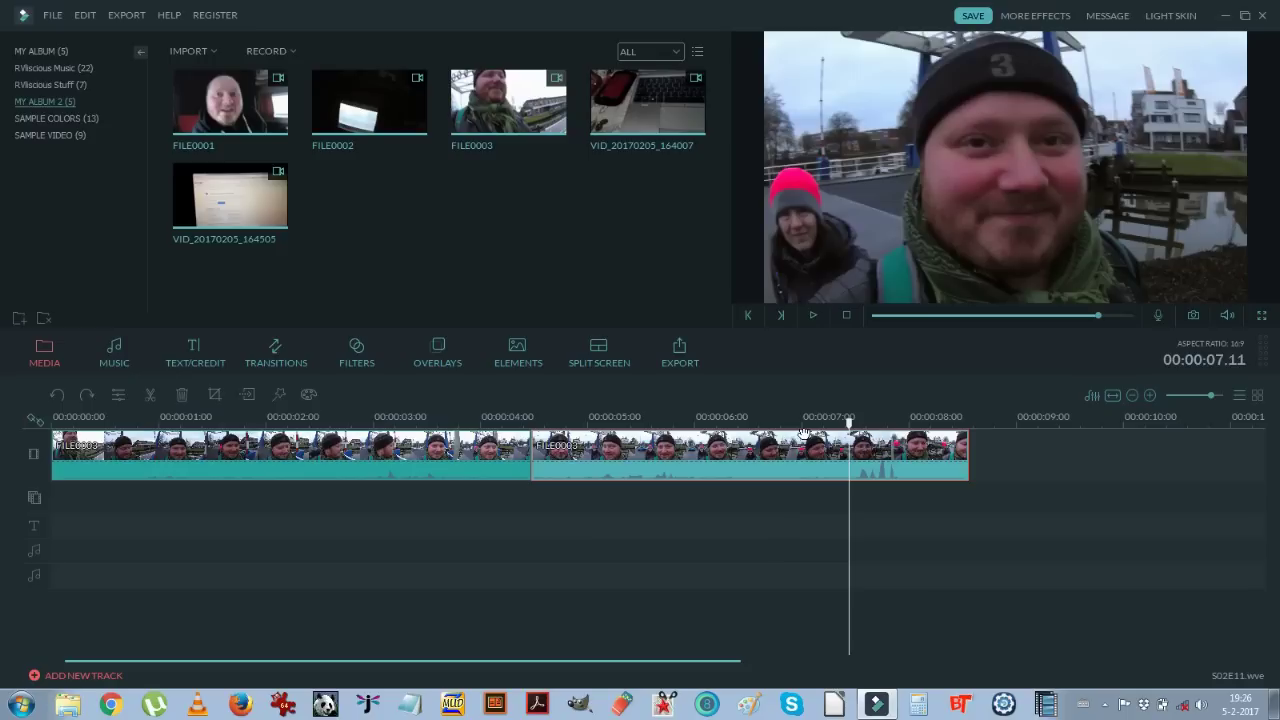
Step: Split the second FILE0003 part at 00:00:07.11 and delete the piece after the cut
{"action": "left_click", "coordinate": [147, 392]}
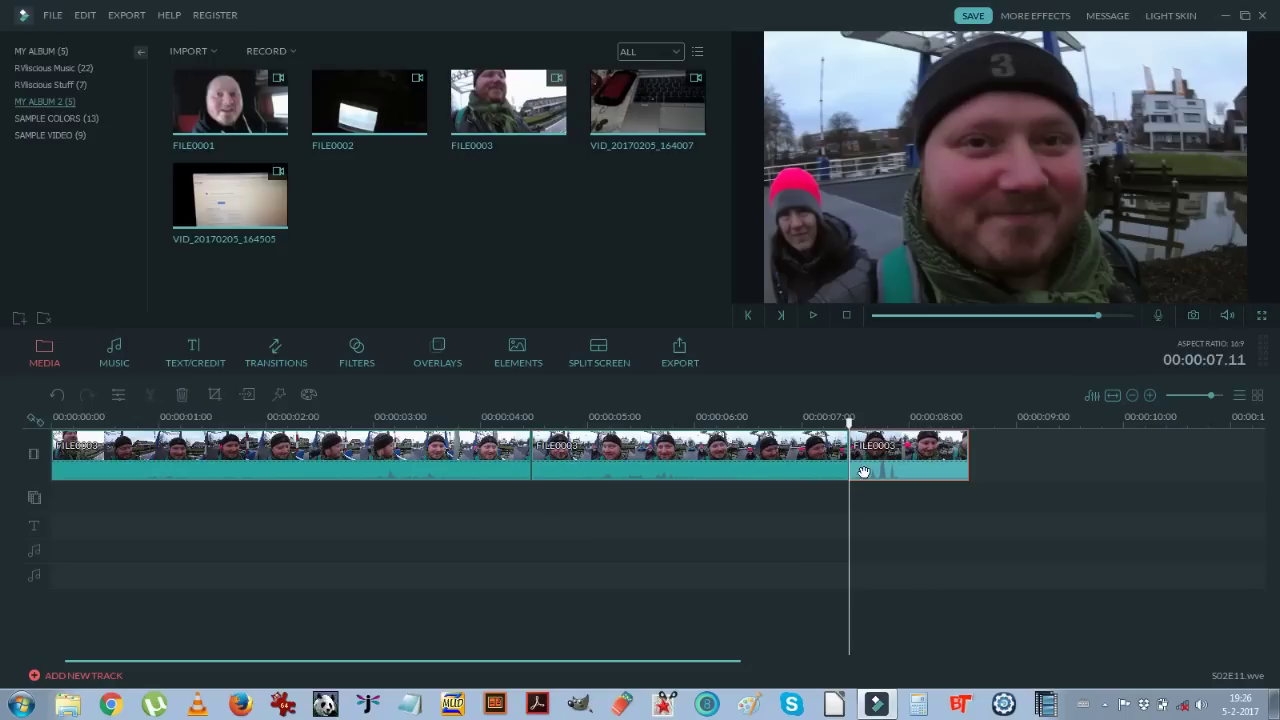
{"action": "right_click", "coordinate": [878, 470]}
{"action": "left_click", "coordinate": [922, 455]}
{"action": "mouse_move", "coordinate": [849, 422]}
{"action": "left_mouse_down"}
{"action": "mouse_move", "coordinate": [820, 422]}
{"action": "mouse_move", "coordinate": [840, 422]}
{"action": "left_mouse_up"}
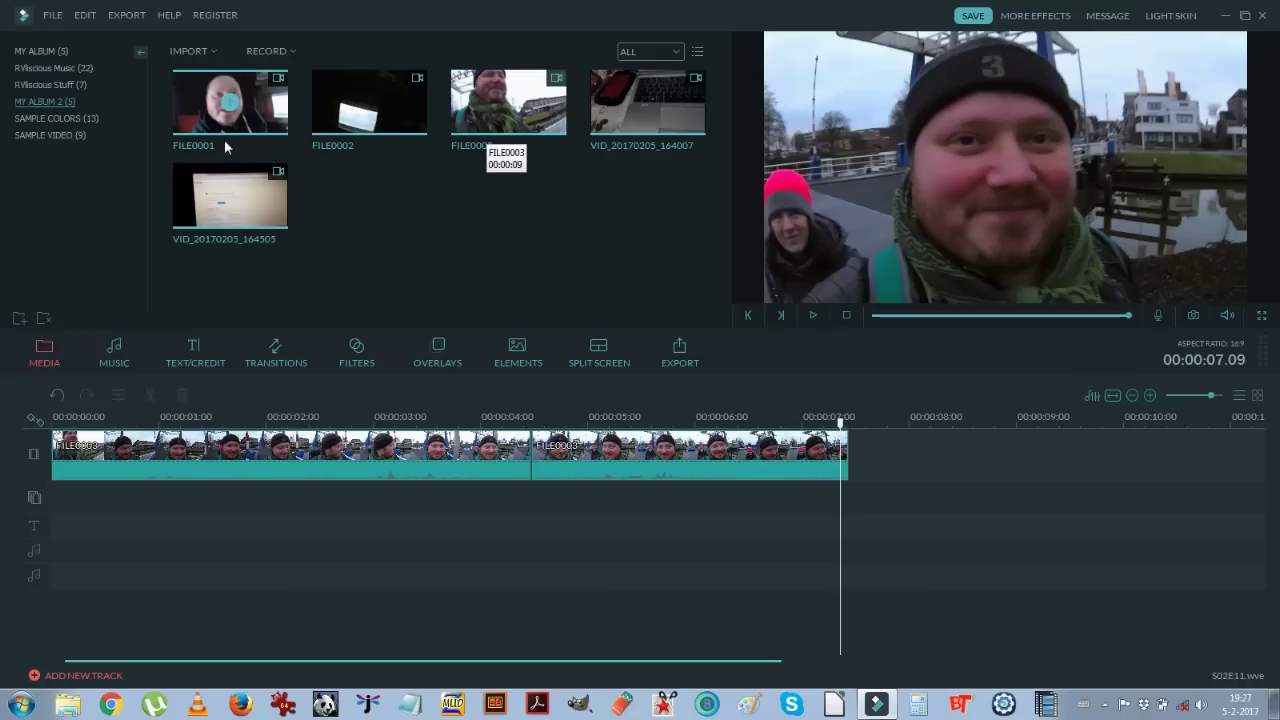
Step: Insert the FILE0001 clip at the very start of the video track, ahead of the two FILE0003 parts
{"action": "left_click", "coordinate": [190, 126]}
{"action": "mouse_move", "coordinate": [188, 126]}
{"action": "left_mouse_down"}
{"action": "mouse_move", "coordinate": [126, 417]}
{"action": "mouse_move", "coordinate": [100, 449]}
{"action": "mouse_move", "coordinate": [56, 455]}
{"action": "left_mouse_up"}
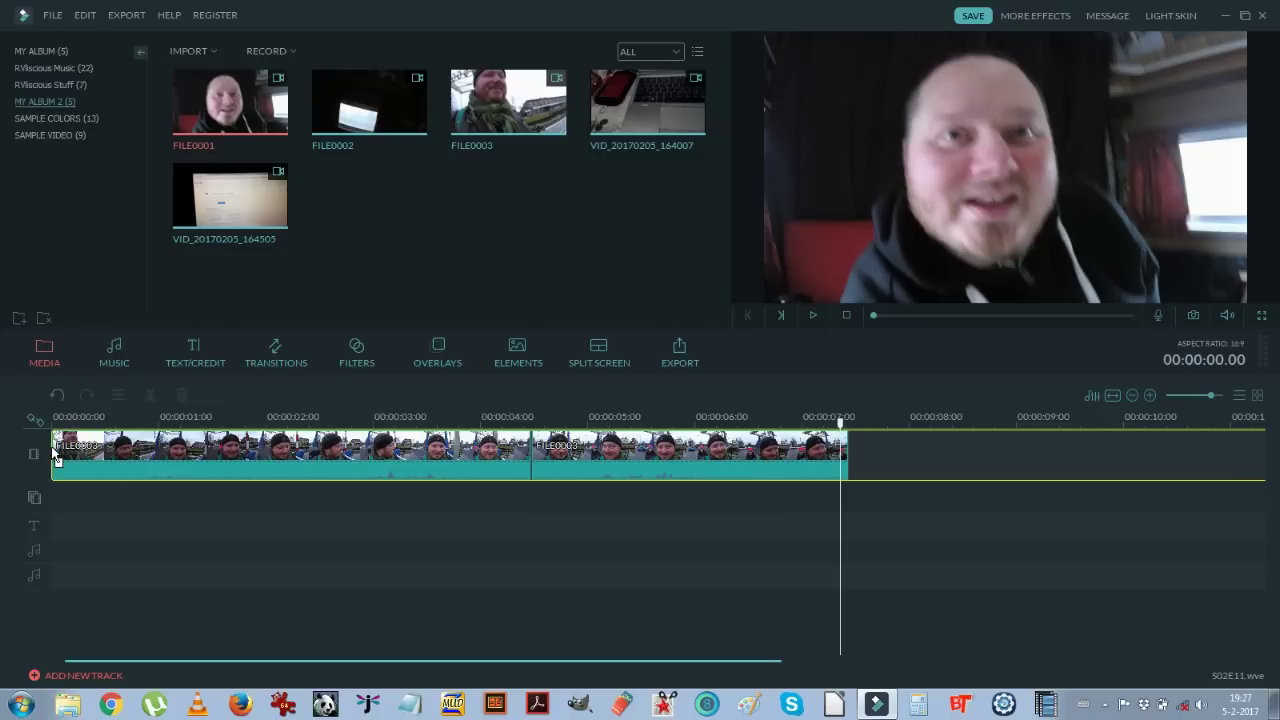
{"action": "left_click_drag", "start_coordinate": [55, 452], "coordinate": [56, 454]}
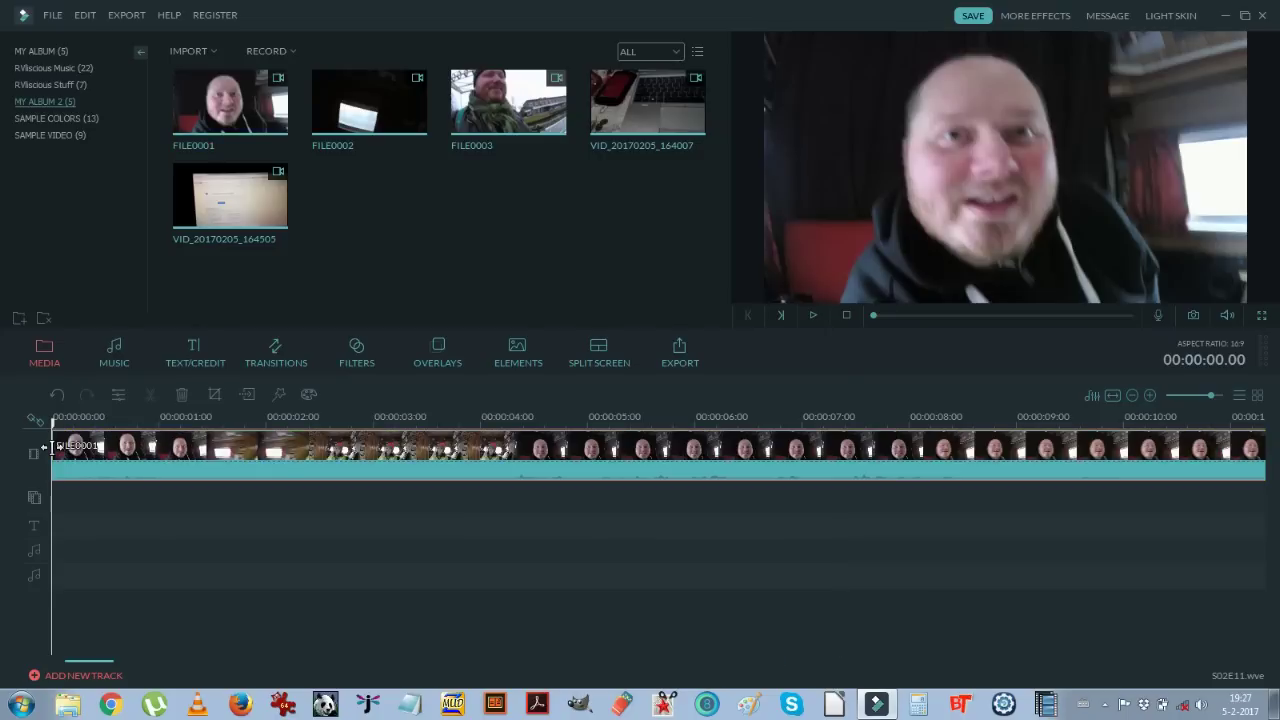
{"action": "left_click_drag", "start_coordinate": [1213, 396], "coordinate": [1192, 393]}
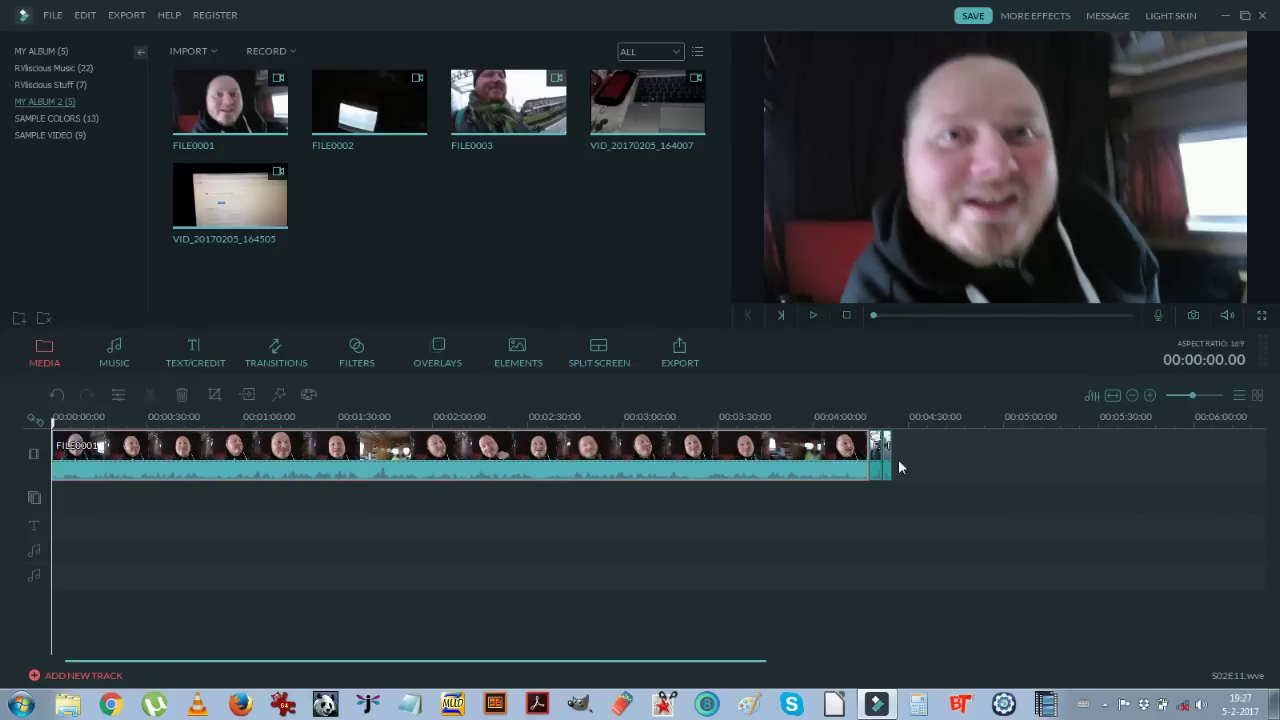
Step: Try moving FILE0001 behind the two FILE0003 parts, and return both parts in order to the end of the track
{"action": "left_click", "coordinate": [906, 497]}
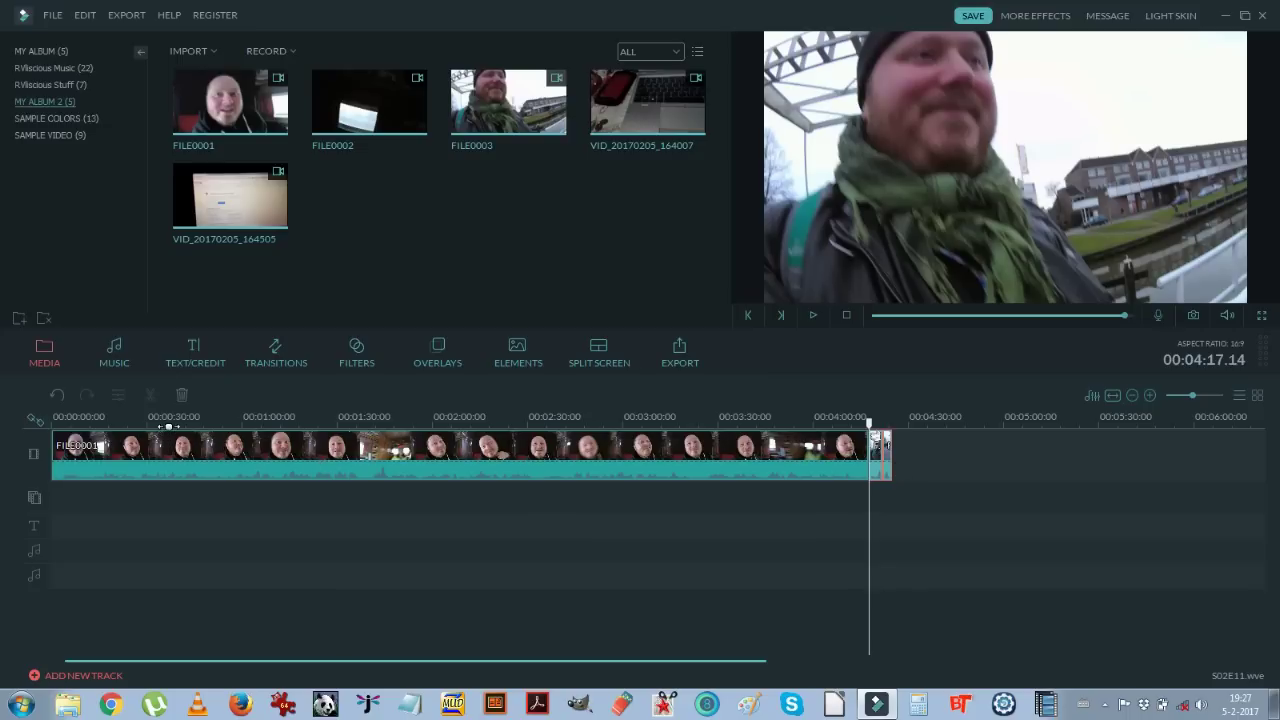
{"action": "left_click", "coordinate": [418, 450]}
{"action": "left_click_drag", "start_coordinate": [418, 450], "coordinate": [670, 461]}
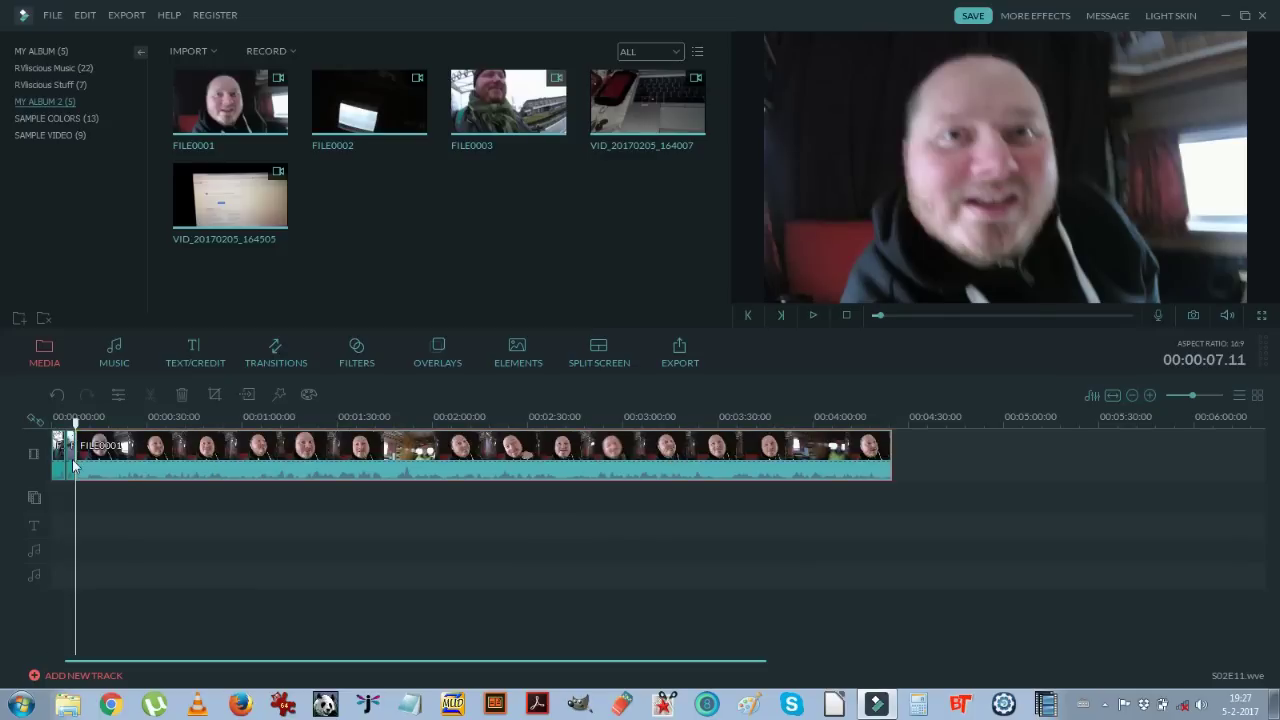
{"action": "left_click_drag", "start_coordinate": [68, 452], "coordinate": [884, 468]}
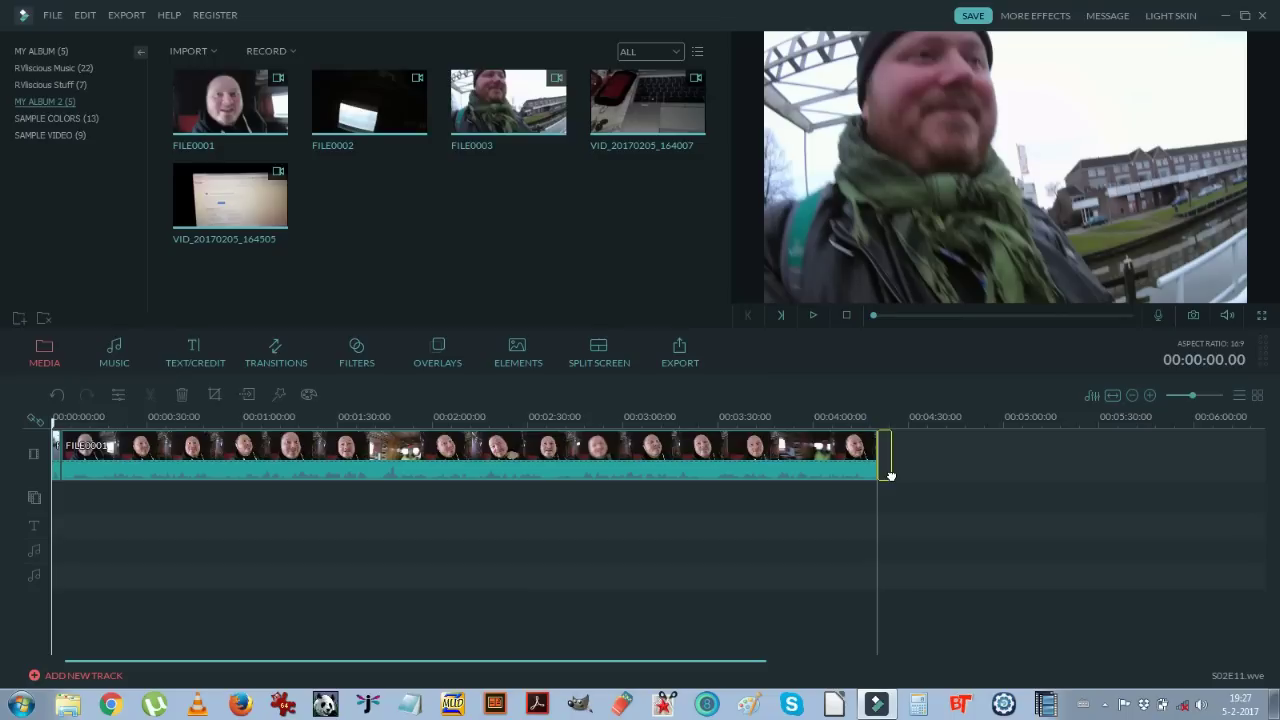
{"action": "left_click", "coordinate": [55, 466]}
{"action": "left_click_drag", "start_coordinate": [571, 471], "coordinate": [908, 493]}
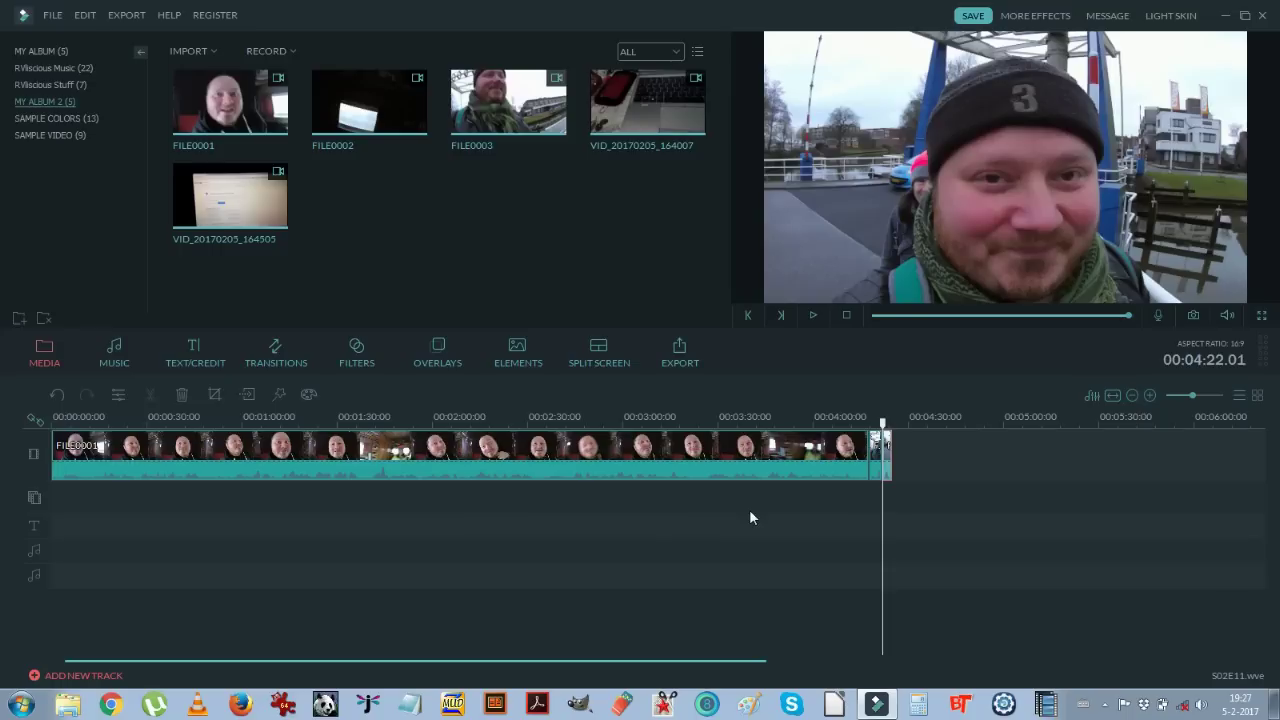
Step: Return the playhead to the start of the timeline and save the project
{"action": "left_click", "coordinate": [56, 416]}
{"action": "left_click", "coordinate": [53, 418]}
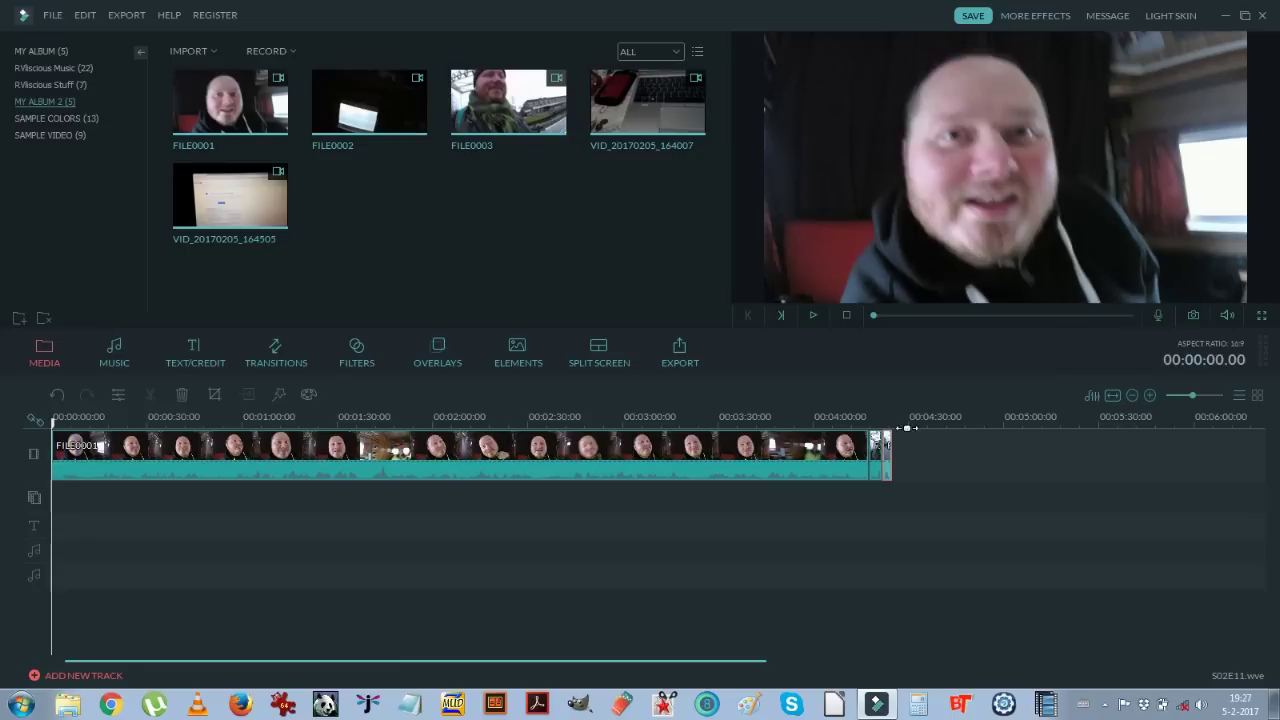
{"action": "left_click_drag", "start_coordinate": [1191, 394], "coordinate": [1195, 394]}
{"action": "left_click_drag", "start_coordinate": [1208, 511], "coordinate": [122, 410]}
{"action": "left_click", "coordinate": [249, 501]}
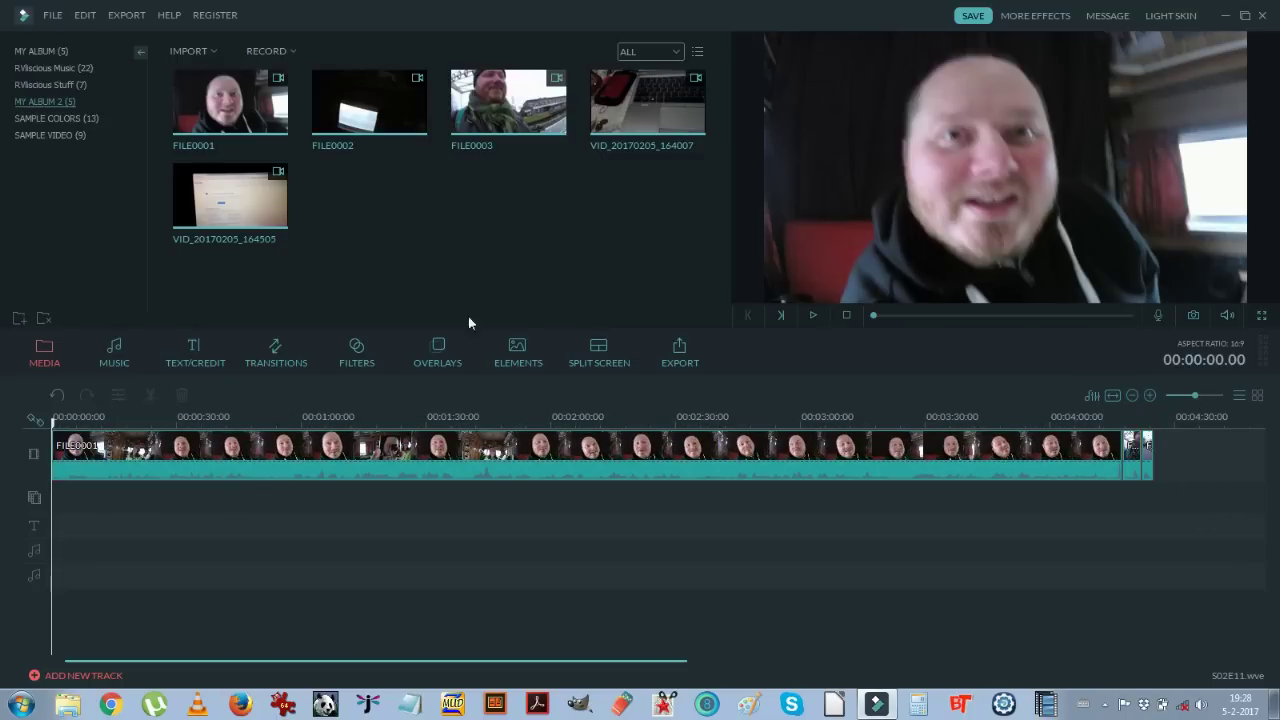
{"action": "left_click", "coordinate": [975, 16]}
Step: Play the opening of the FILE0001 clip, and replay it from the start up to 00:00:02.21
{"action": "key", "text": "space"}
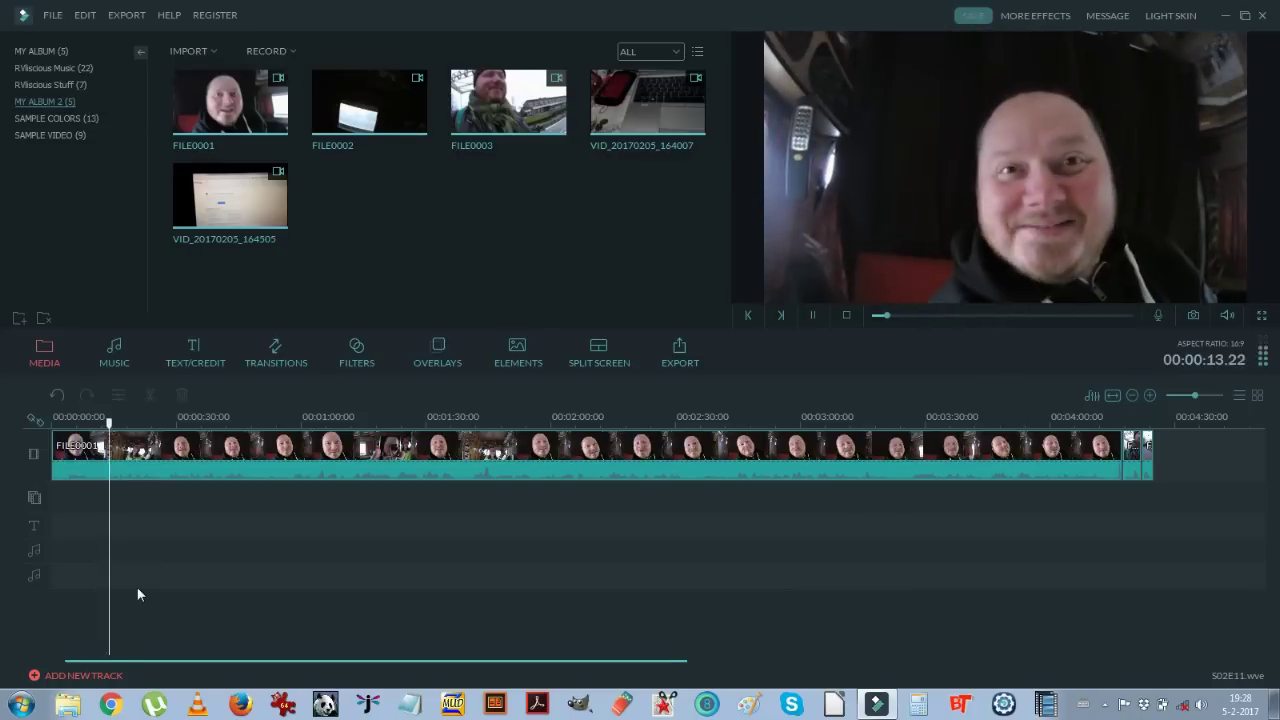
{"action": "key", "text": "space"}
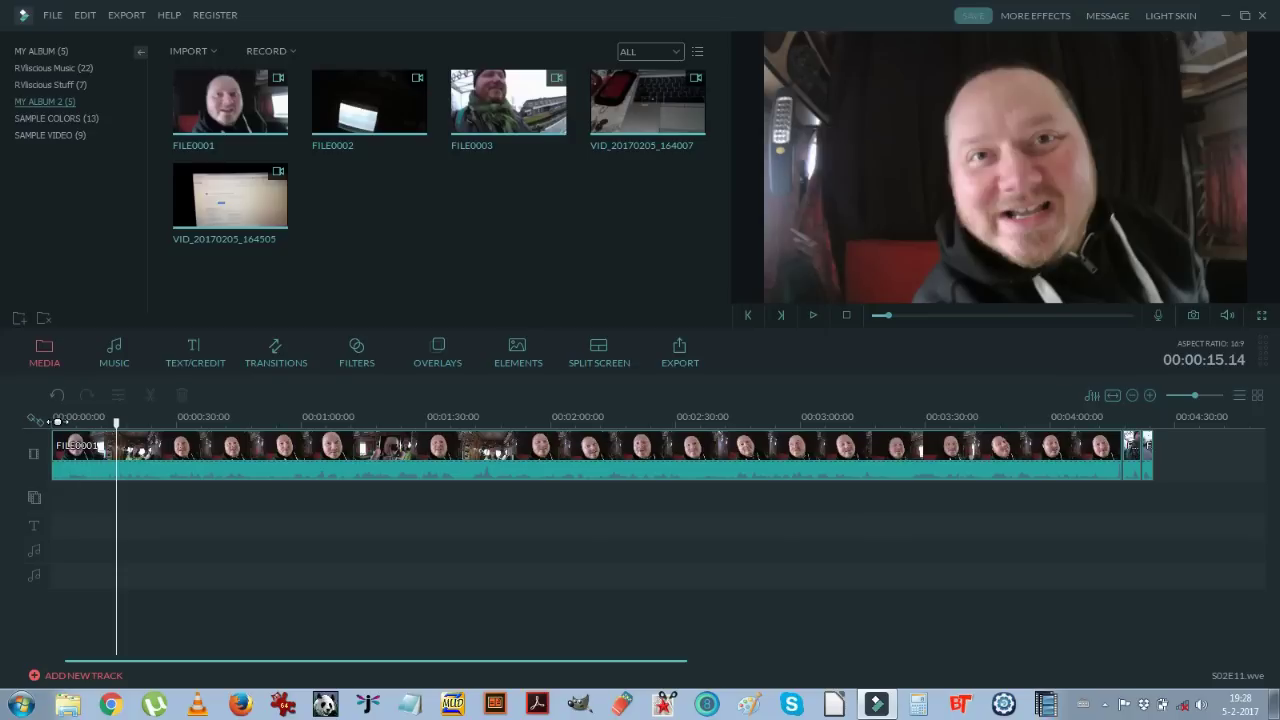
{"action": "left_click", "coordinate": [55, 418]}
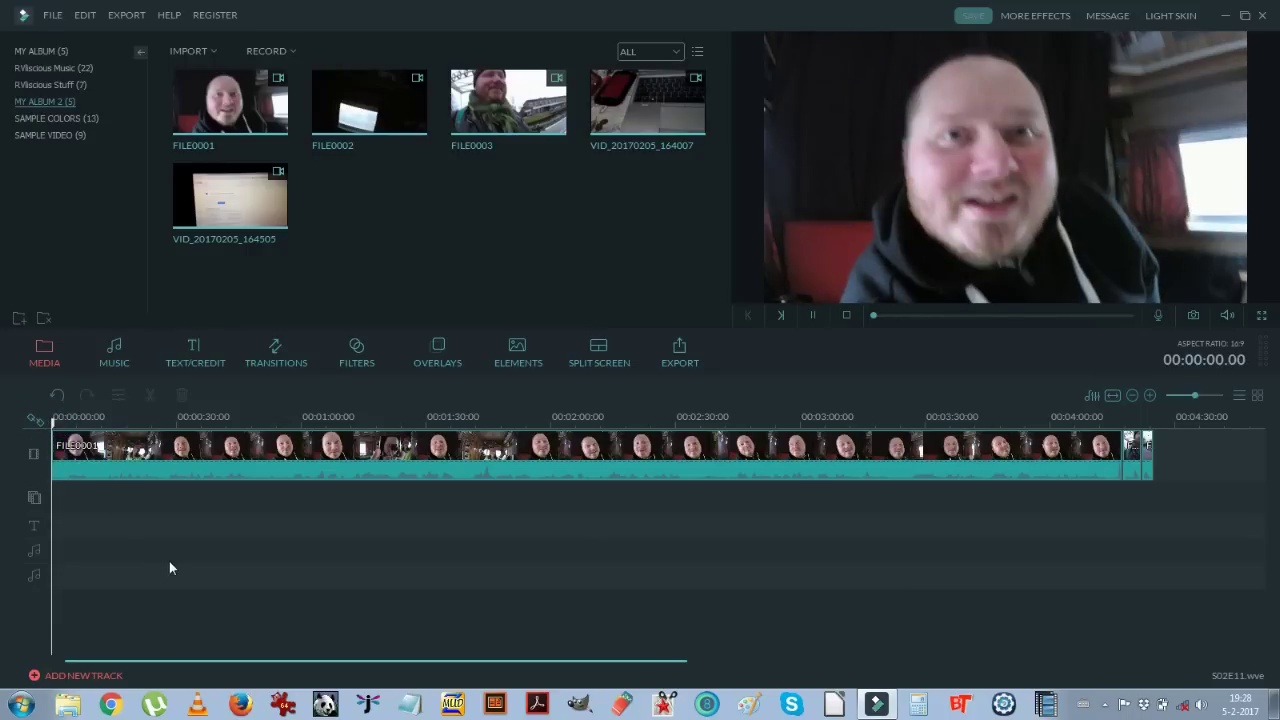
{"action": "key", "text": "space"}
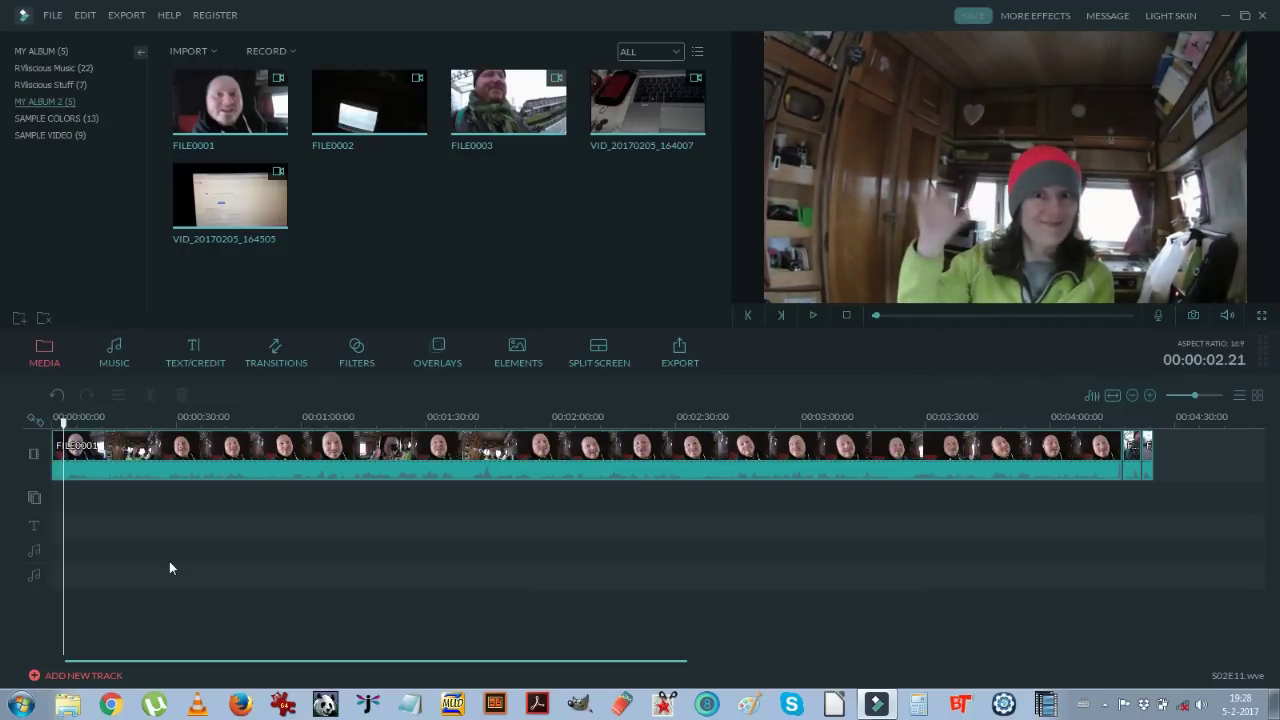
Step: Split the FILE0001 clip at 00:00:01.05, before the camera swings away, and again at 00:00:02.07
{"action": "key", "text": "Left"}
{"action": "key", "text": "Left"}
{"action": "key", "text": "Left"}
{"action": "key", "text": "Left"}
{"action": "key", "text": "Left"}
{"action": "key", "text": "Left"}
{"action": "key", "text": "Left"}
{"action": "key", "text": "Left"}
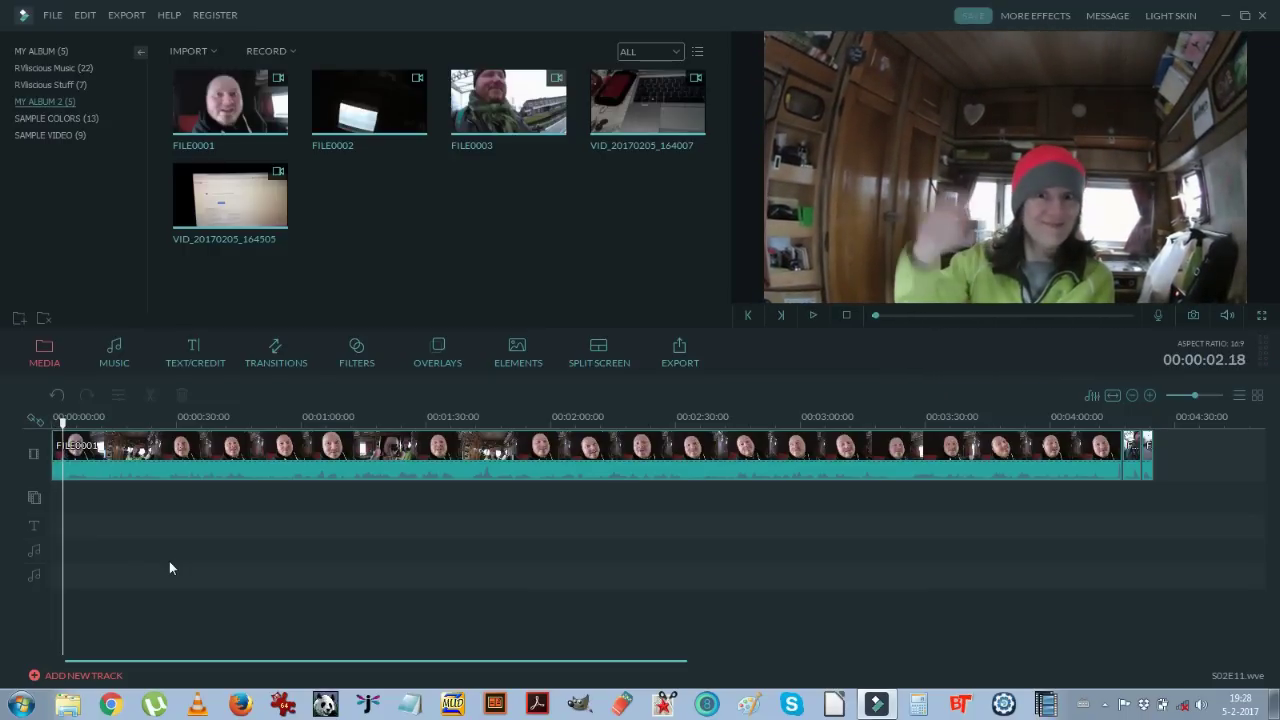
{"action": "key", "text": "Left"}
{"action": "key", "text": "Left"}
{"action": "key", "text": "Left"}
{"action": "key", "text": "Left"}
{"action": "key", "text": "Left"}
{"action": "key", "text": "Left"}
{"action": "key", "text": "Left"}
{"action": "key", "text": "Left"}
{"action": "key", "text": "Left"}
{"action": "key", "text": "Left"}
{"action": "key", "text": "Left"}
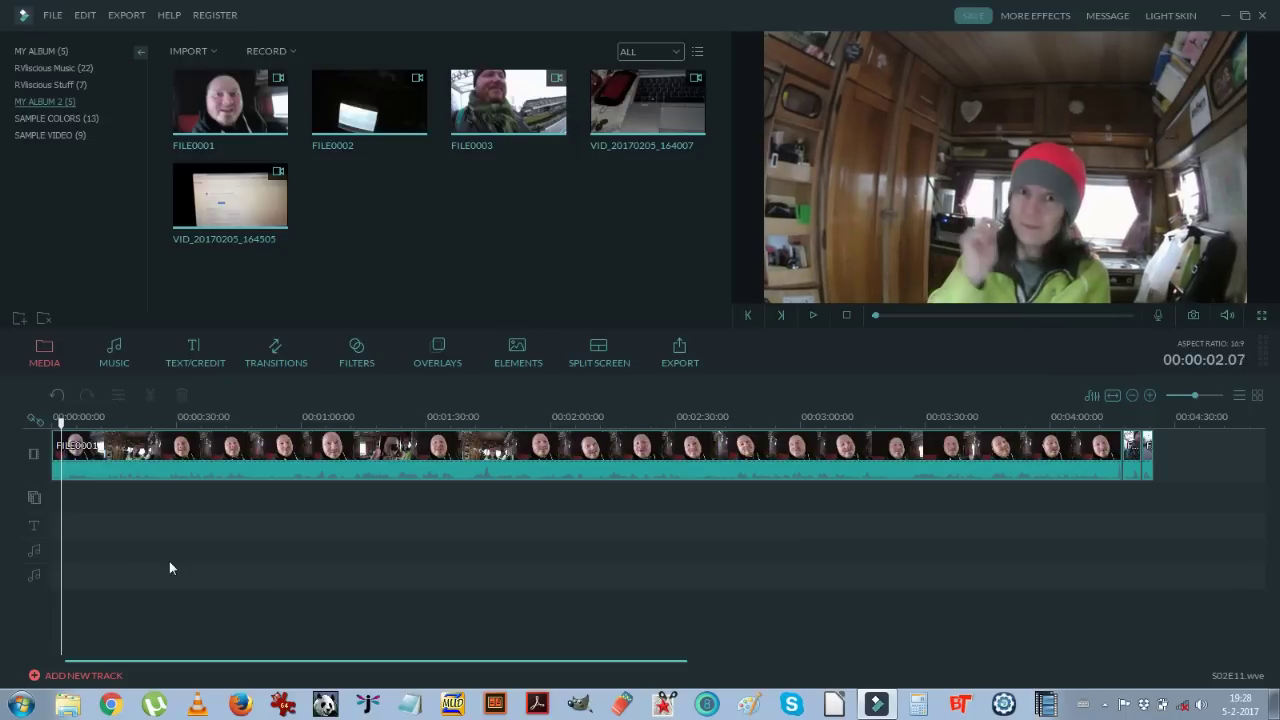
{"action": "key", "text": "Left"}
{"action": "key", "text": "Left"}
{"action": "key", "text": "Left"}
{"action": "key", "text": "Left"}
{"action": "key", "text": "Left"}
{"action": "key", "text": "Left"}
{"action": "key", "text": "Left"}
{"action": "key", "text": "Left"}
{"action": "key", "text": "Left"}
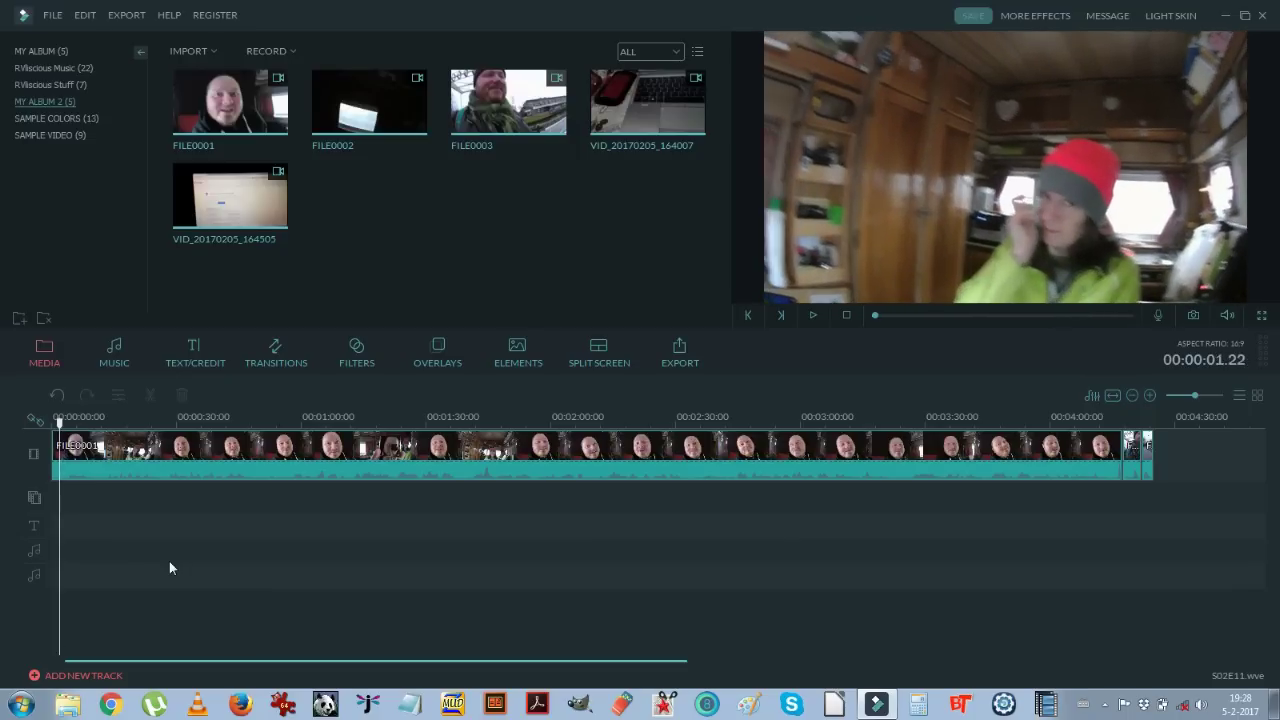
{"action": "key", "text": "Left"}
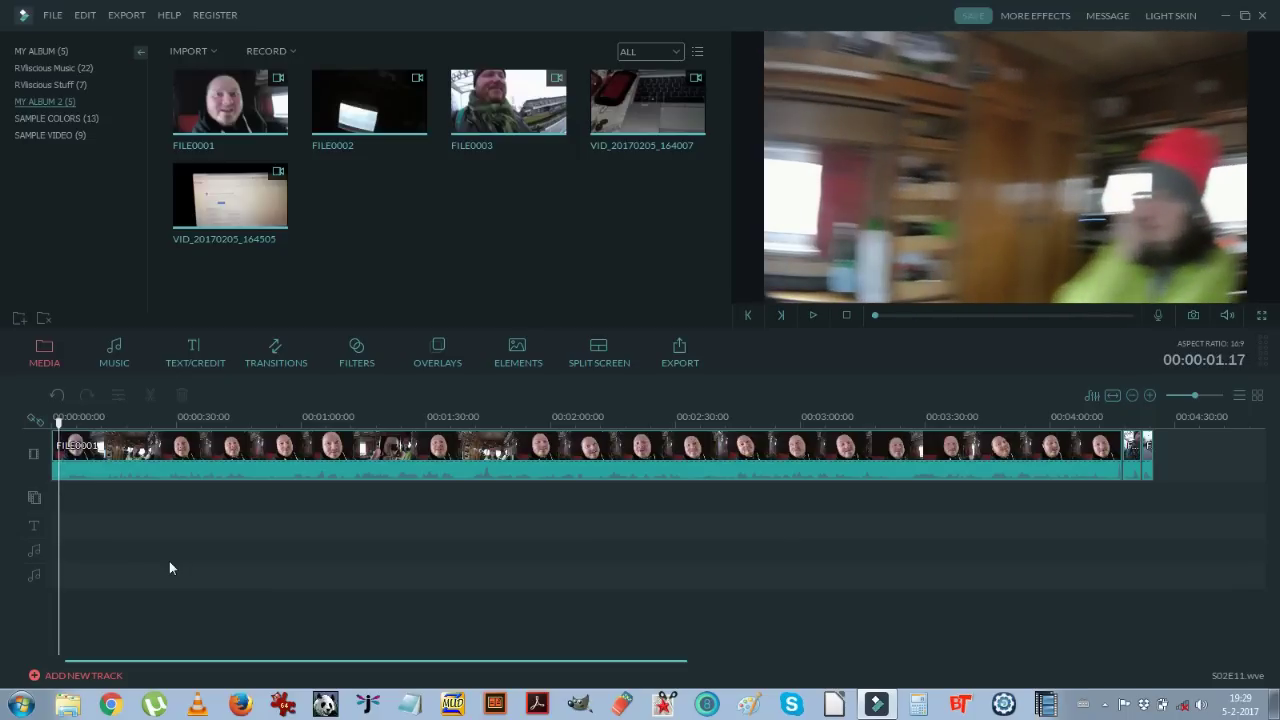
{"action": "key", "text": "Right"}
{"action": "key", "text": "Right"}
{"action": "key", "text": "Right"}
{"action": "key", "text": "Right"}
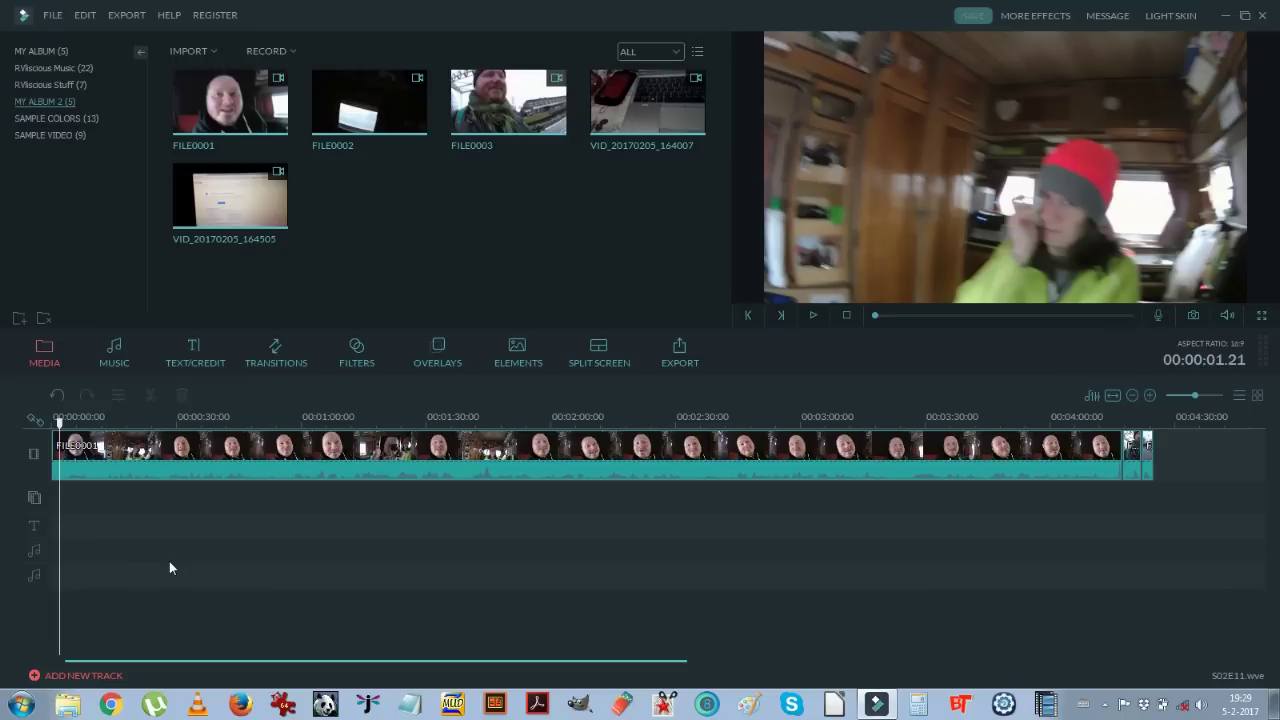
{"action": "key", "text": "Left"}
{"action": "key", "text": "Left"}
{"action": "key", "text": "Left"}
{"action": "key", "text": "Left"}
{"action": "key", "text": "Left"}
{"action": "key", "text": "Left"}
{"action": "key", "text": "Left"}
{"action": "key", "text": "Left"}
{"action": "key", "text": "Left"}
{"action": "key", "text": "Left"}
{"action": "key", "text": "Left"}
{"action": "key", "text": "Left"}
{"action": "key", "text": "Left"}
{"action": "key", "text": "Left"}
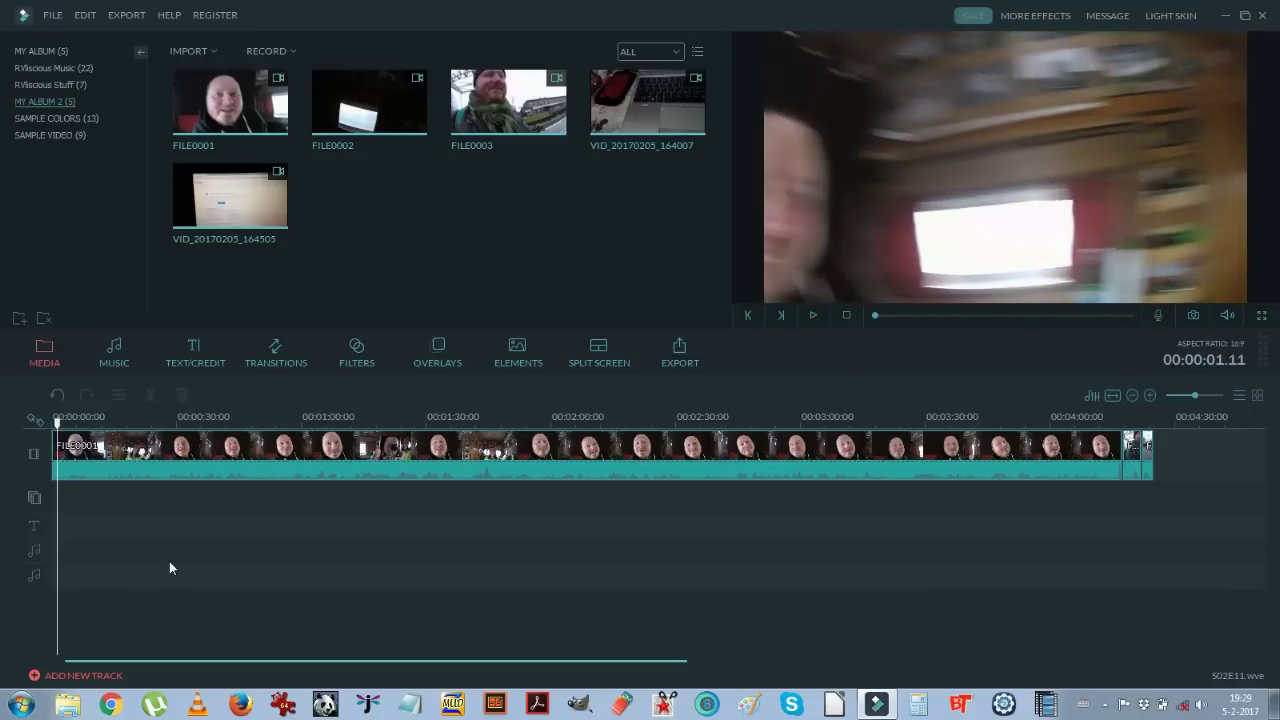
{"action": "key", "text": "Left"}
{"action": "key", "text": "Left"}
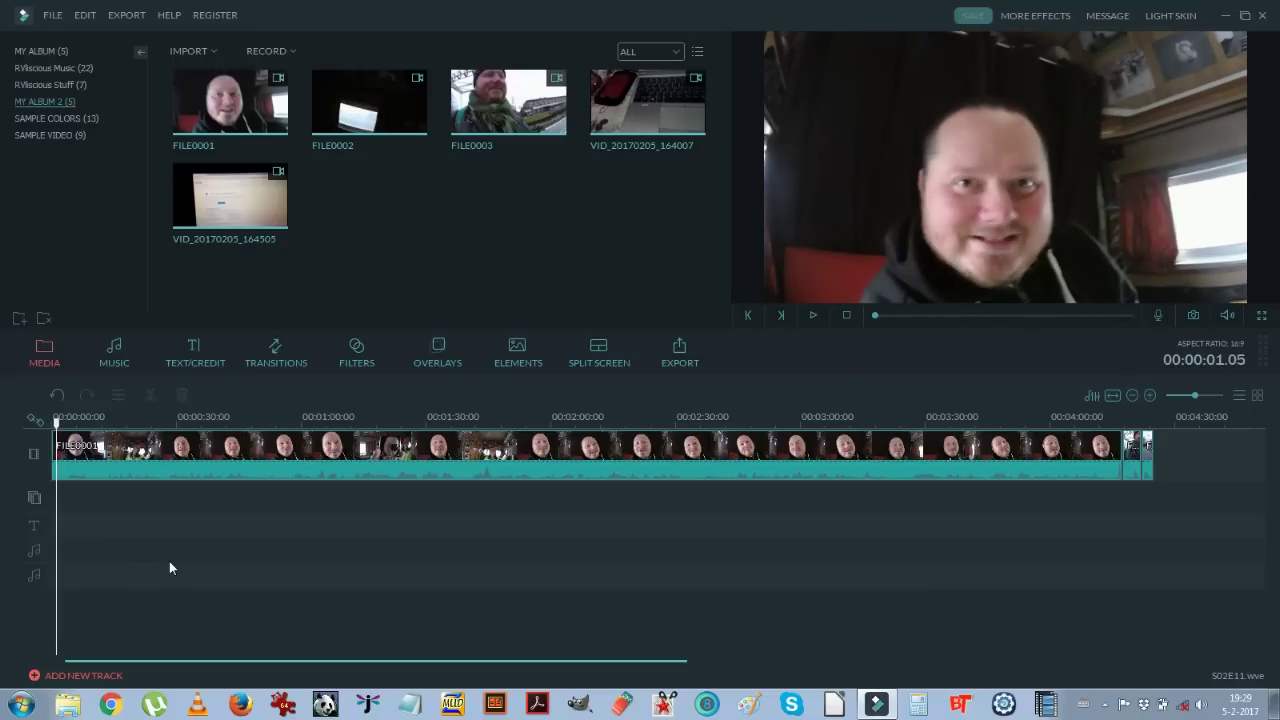
{"action": "left_click", "coordinate": [144, 440]}
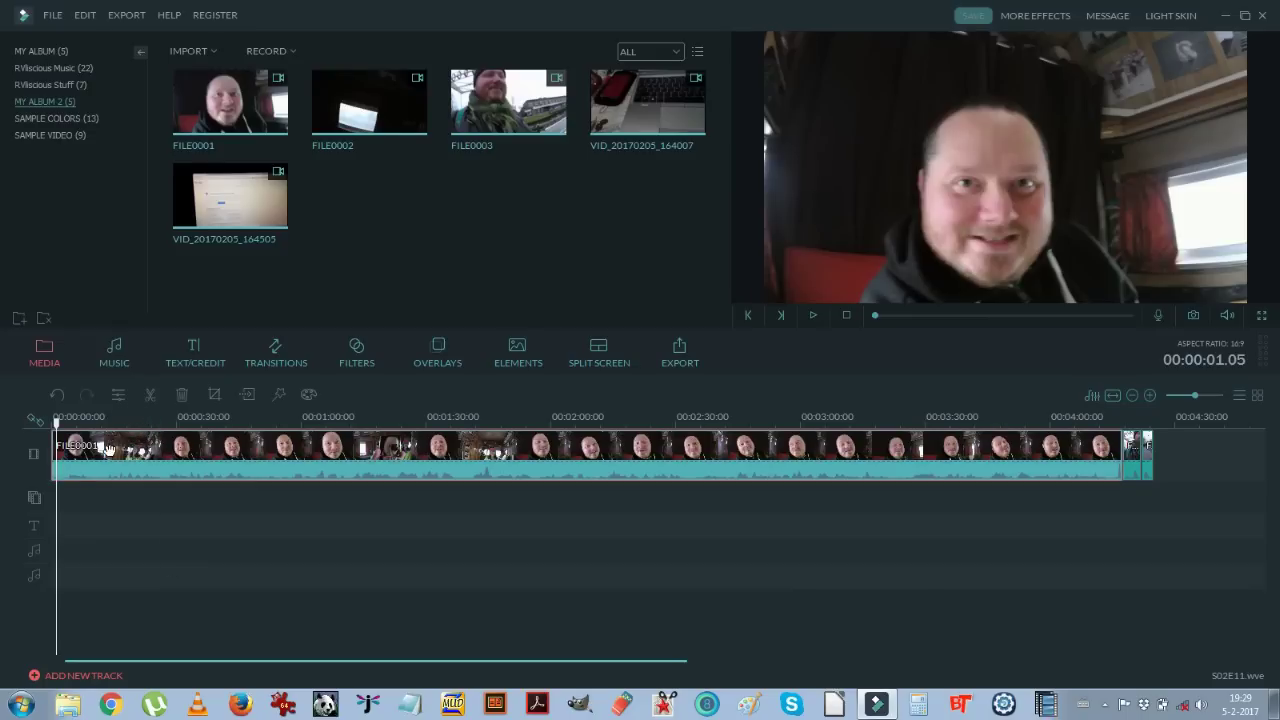
{"action": "left_click", "coordinate": [152, 397]}
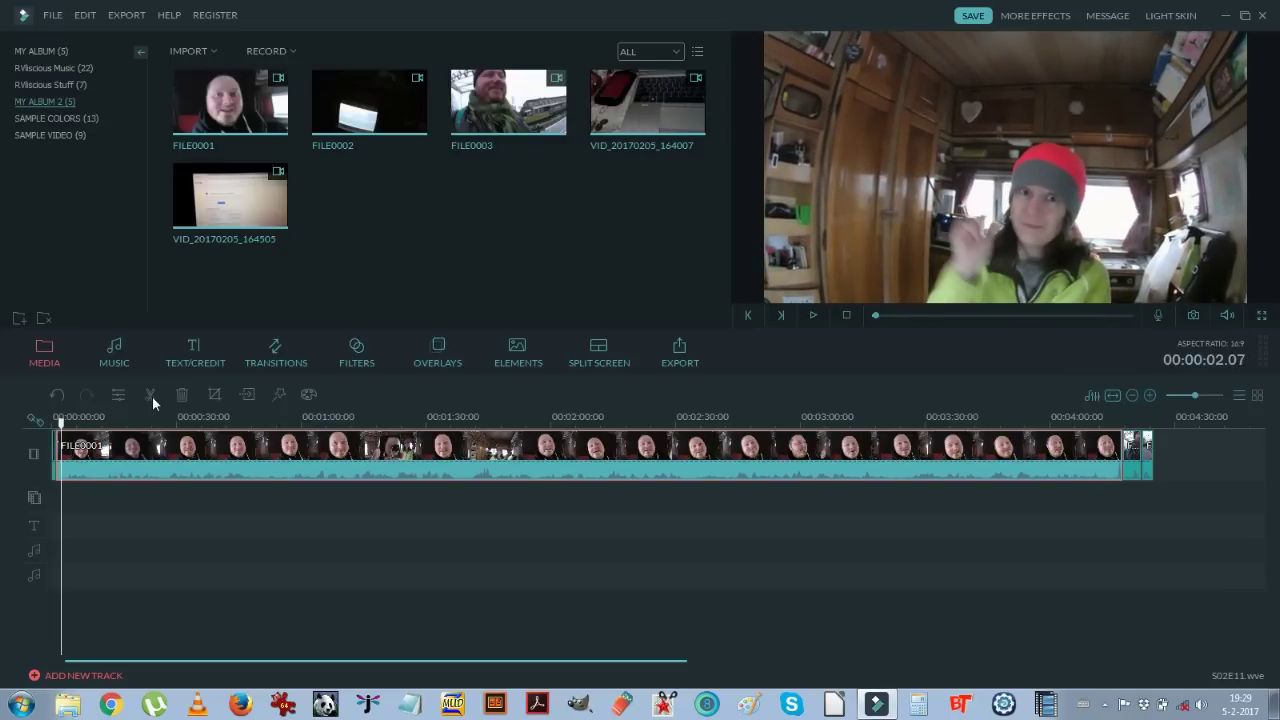
{"action": "left_click", "coordinate": [152, 396]}
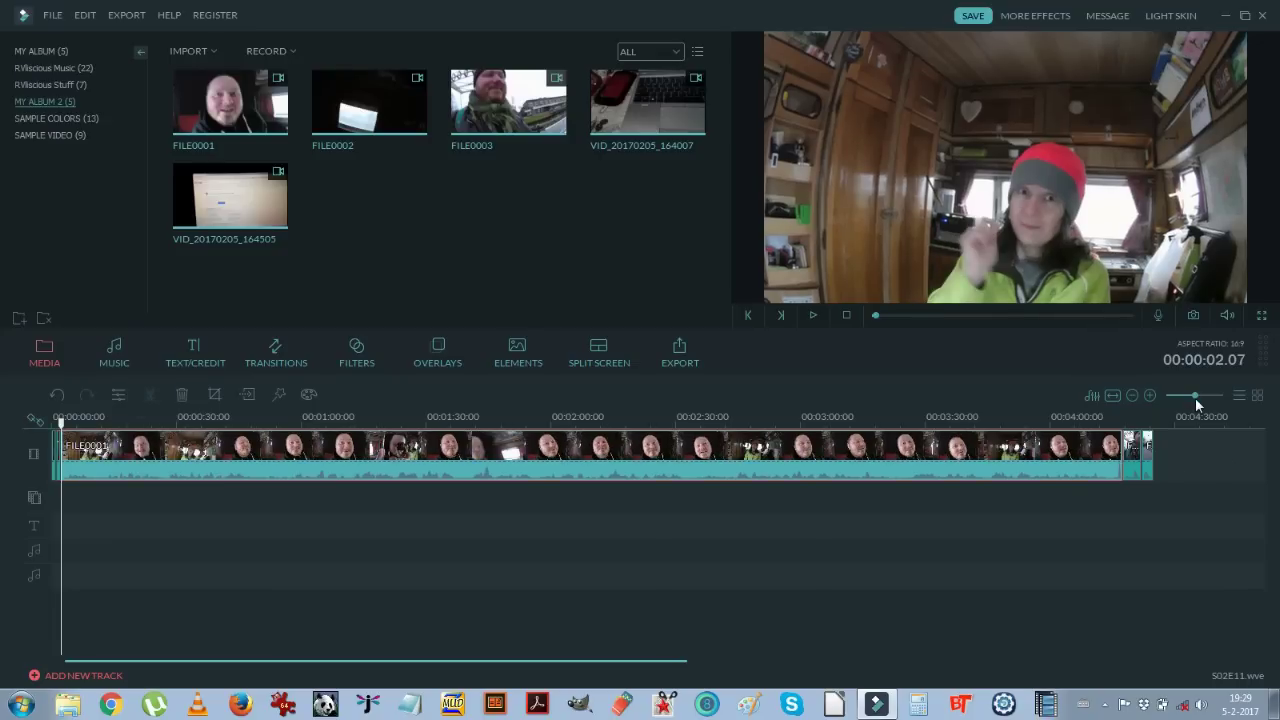
Step: Play the short FILE0001 piece between the two new cuts, from 00:00:01.00 to 00:00:02.24
{"action": "left_click_drag", "start_coordinate": [1195, 398], "coordinate": [1209, 397]}
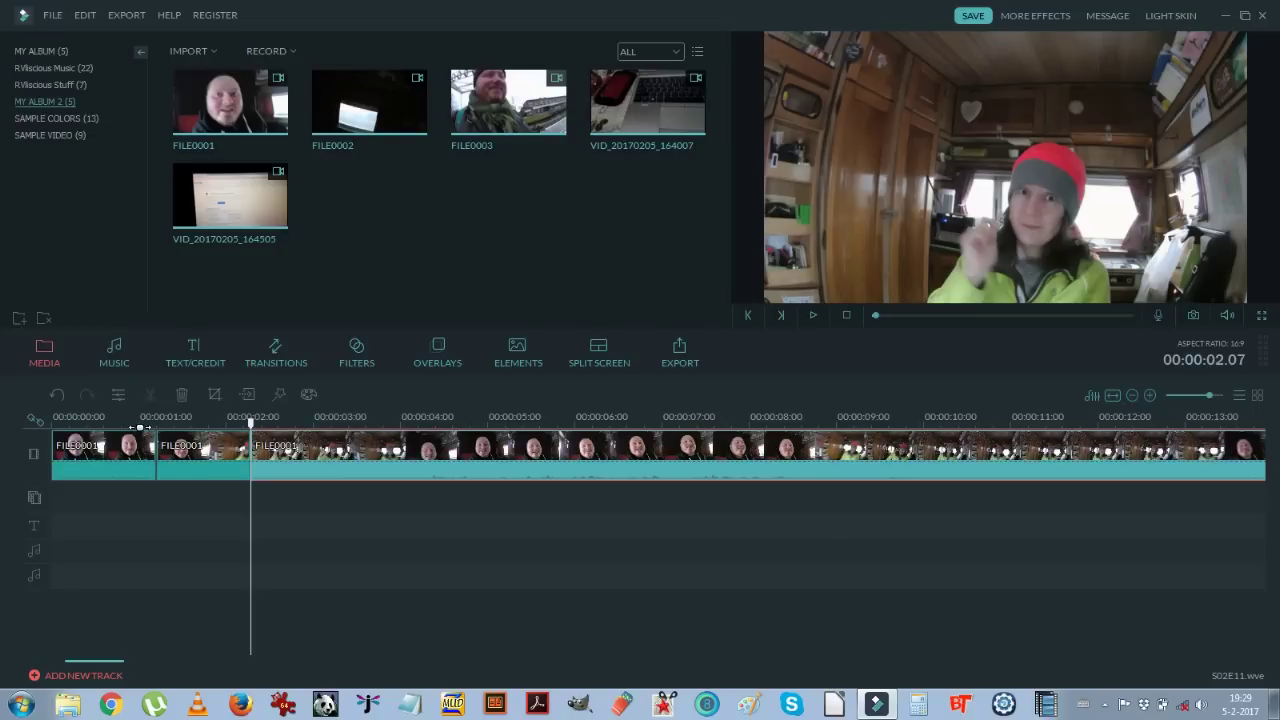
{"action": "left_click", "coordinate": [142, 428]}
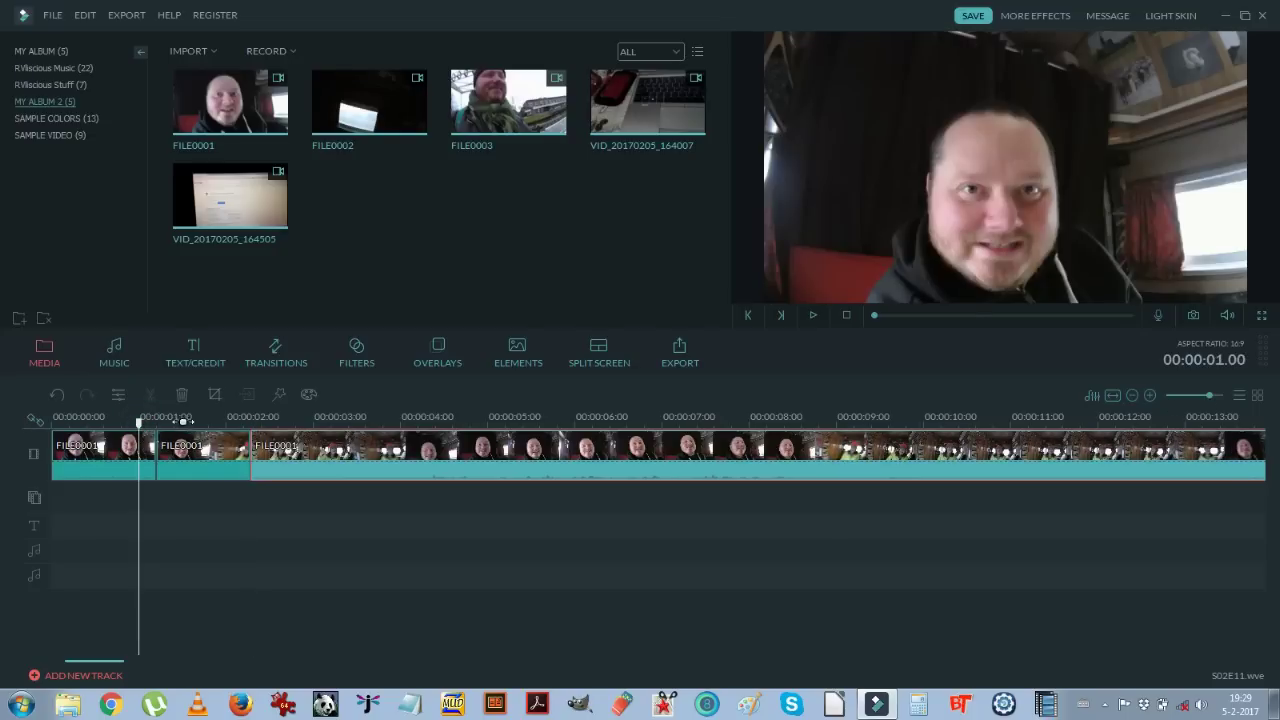
{"action": "key", "text": "space"}
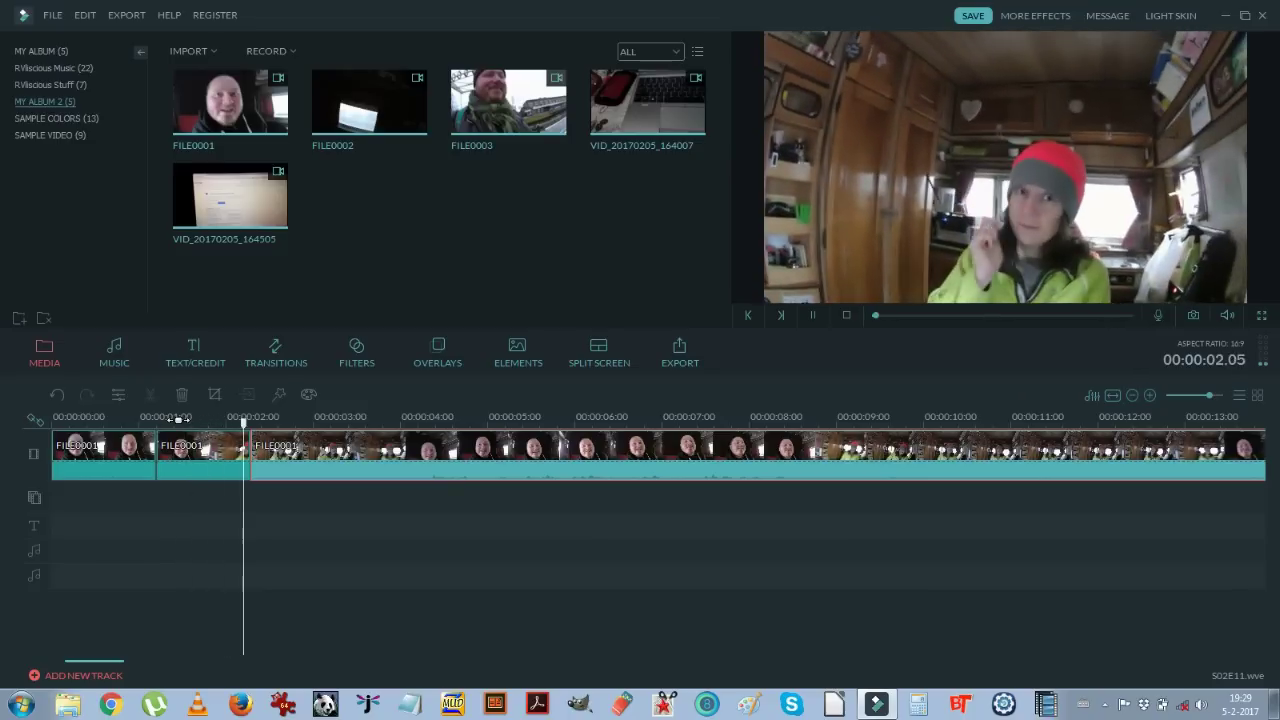
{"action": "key", "text": "space"}
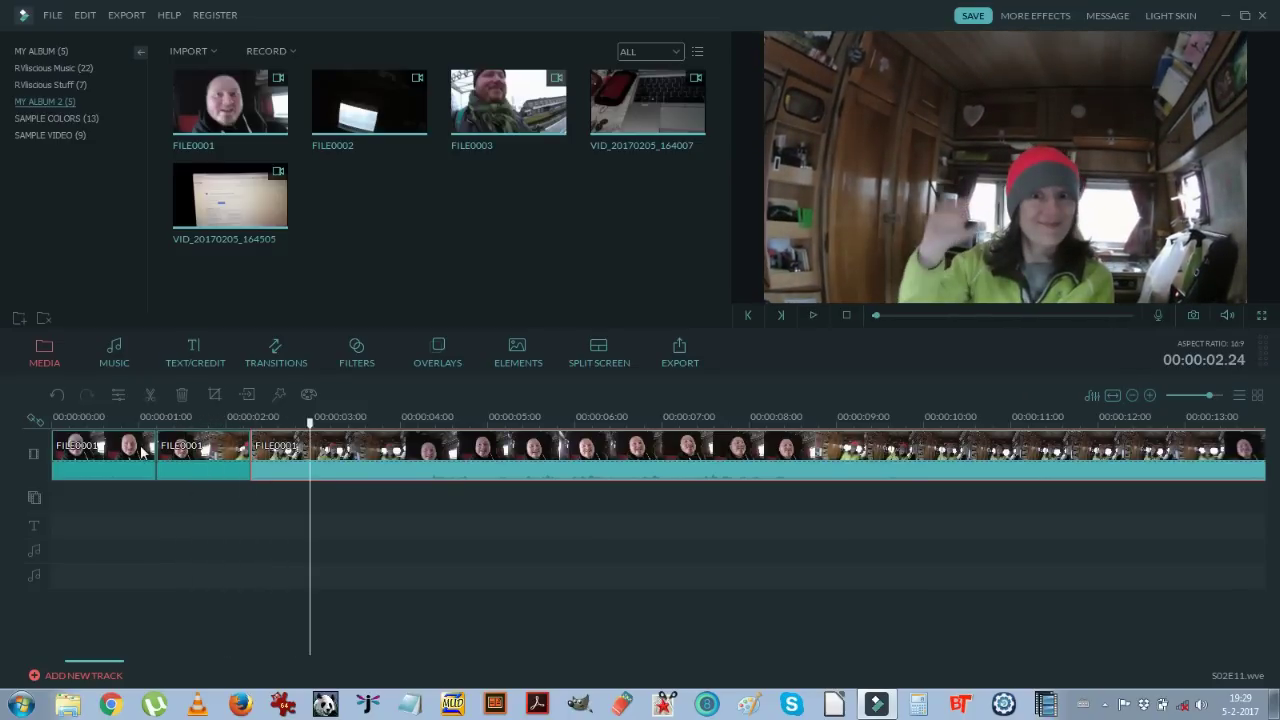
Step: Delete the short FILE0001 piece between the two cuts at 00:00:01.05 and 00:00:02.07
{"action": "left_click", "coordinate": [198, 459]}
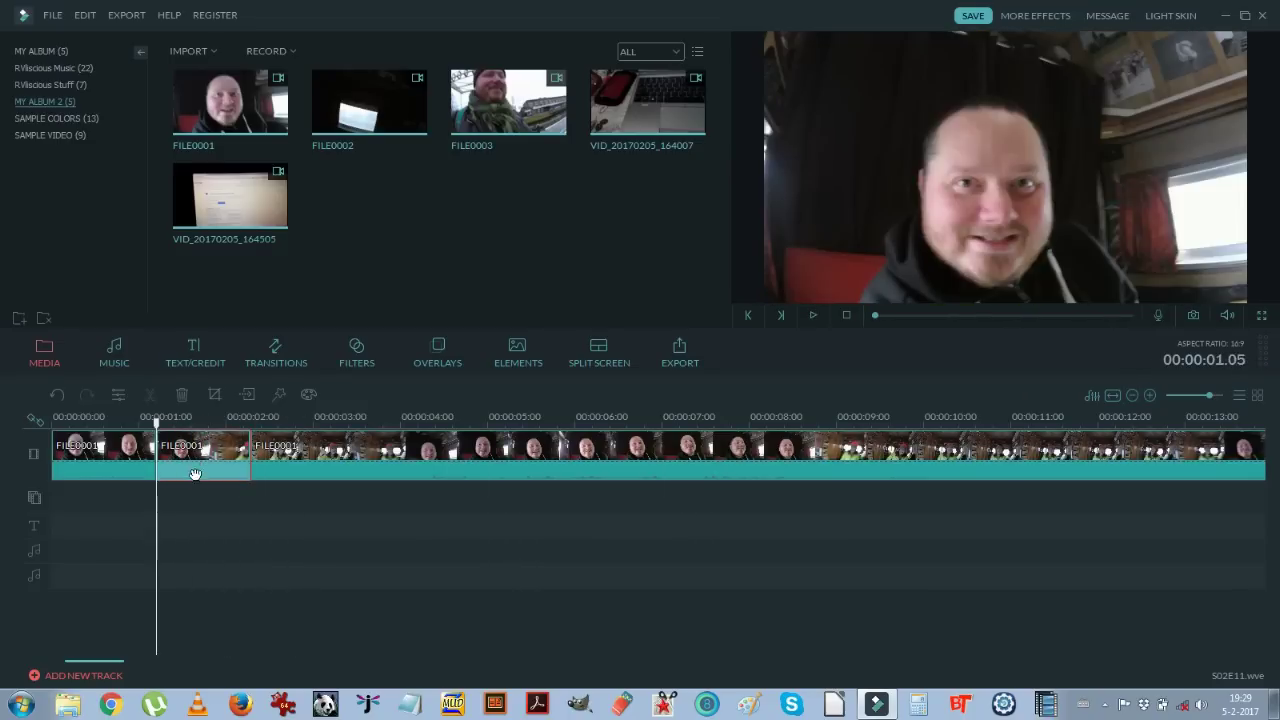
{"action": "right_click", "coordinate": [186, 459]}
{"action": "left_click", "coordinate": [215, 446]}
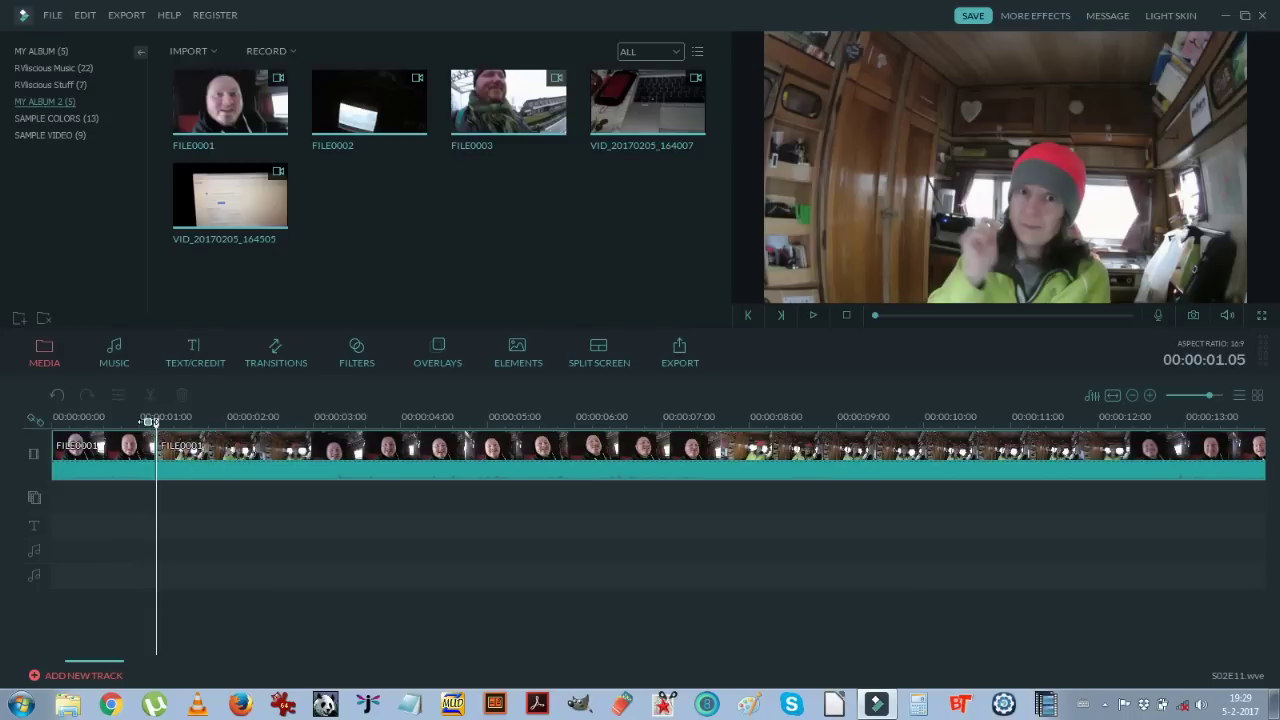
Step: Play across the join at 00:00:01.05 from 00:00:00.21, and replay it from the timeline start up to 00:00:07.14
{"action": "left_click", "coordinate": [147, 421]}
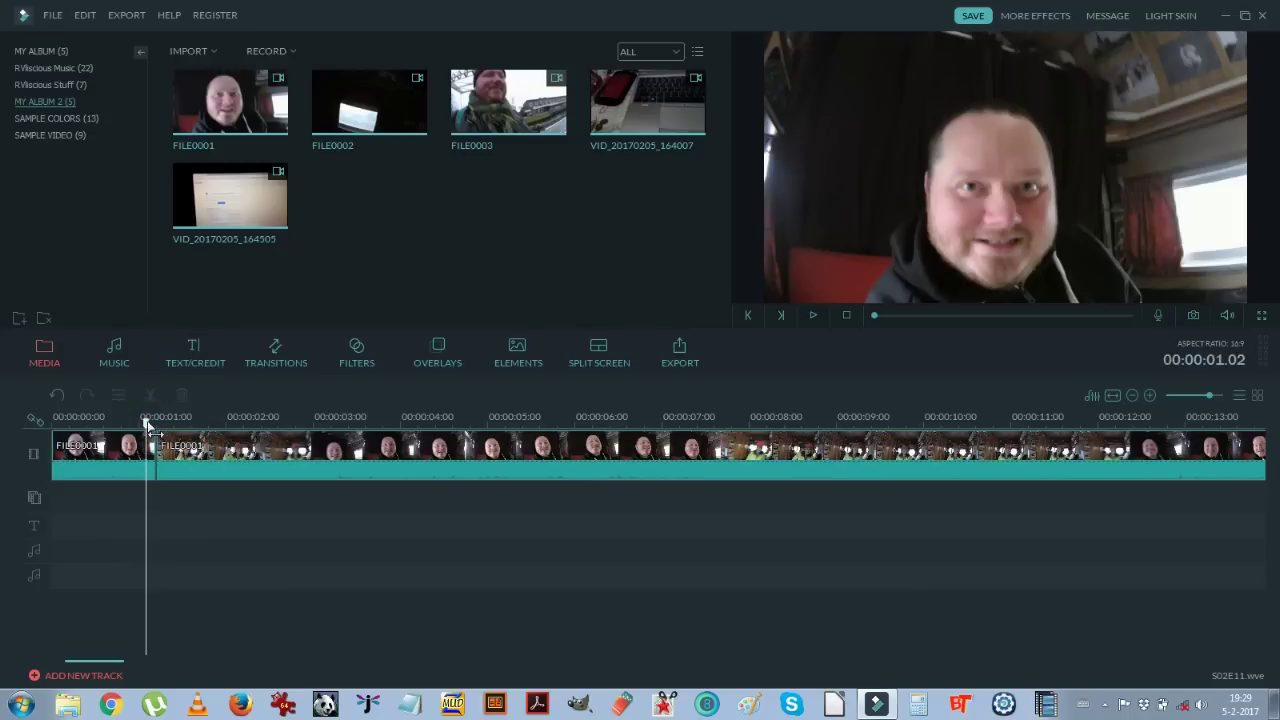
{"action": "left_click", "coordinate": [126, 421]}
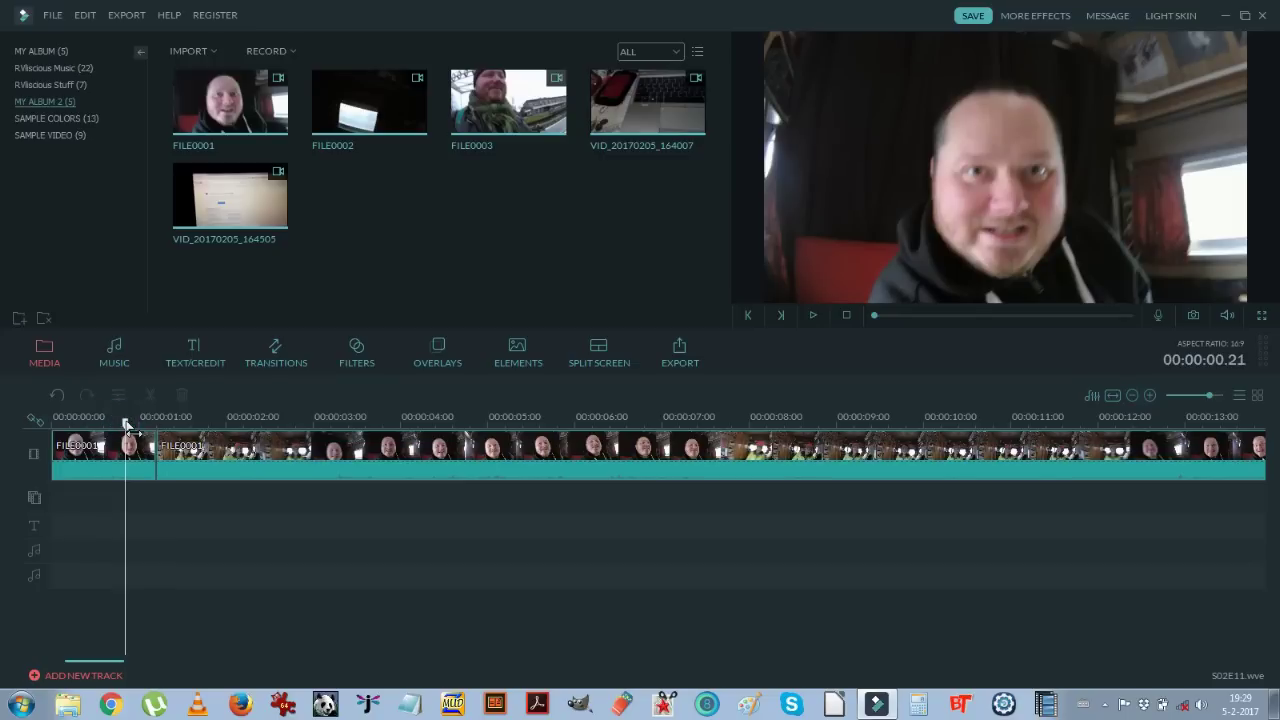
{"action": "key", "text": "space"}
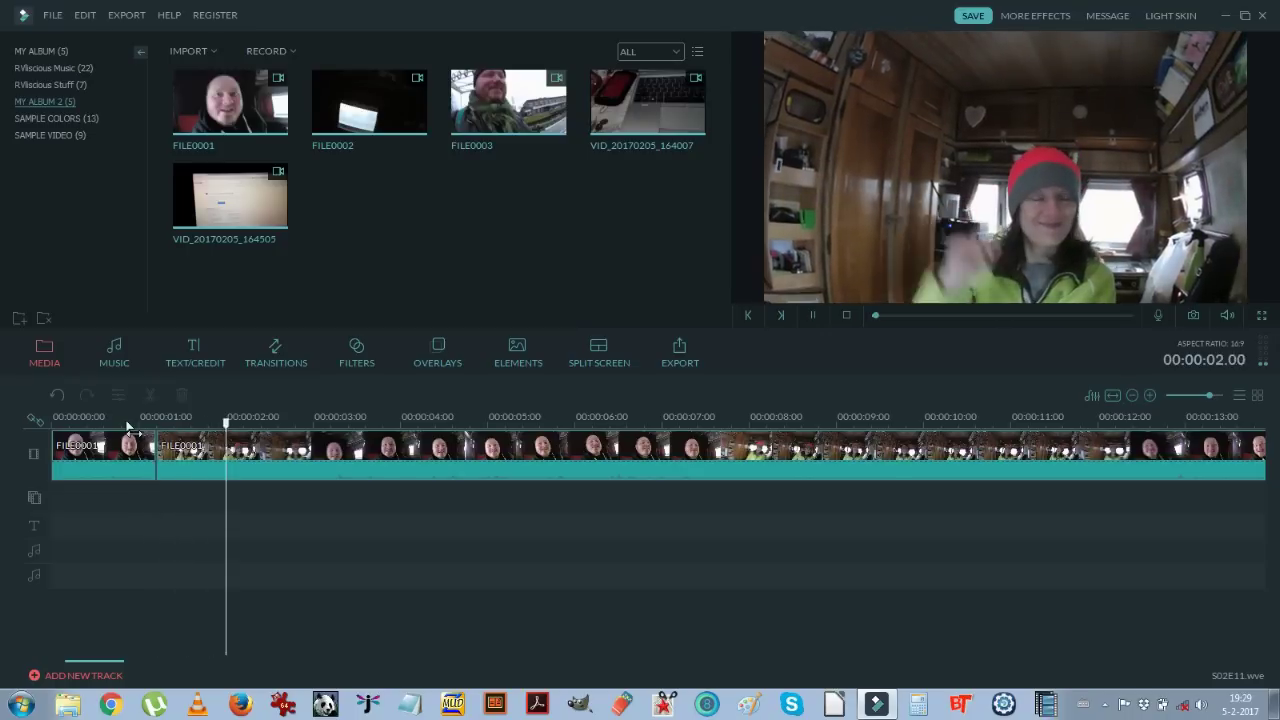
{"action": "left_click", "coordinate": [50, 425]}
{"action": "key", "text": "space"}
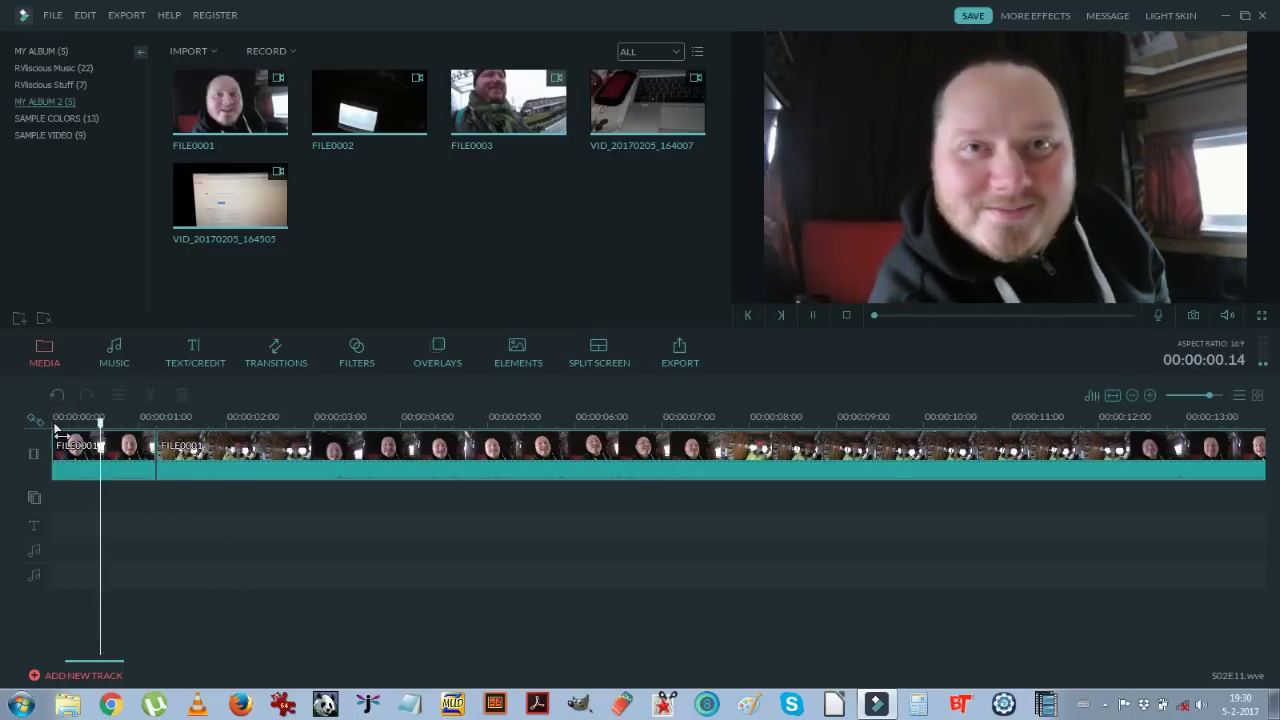
{"action": "key", "text": "space"}
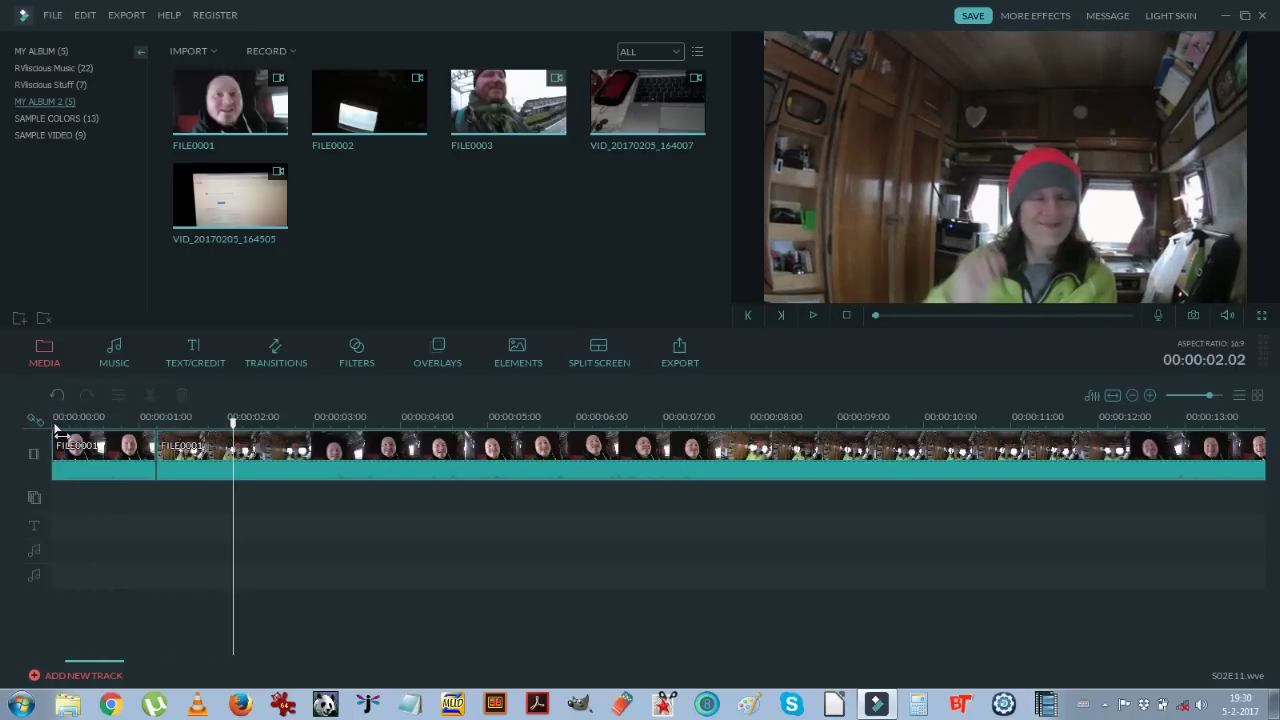
{"action": "key", "text": "space"}
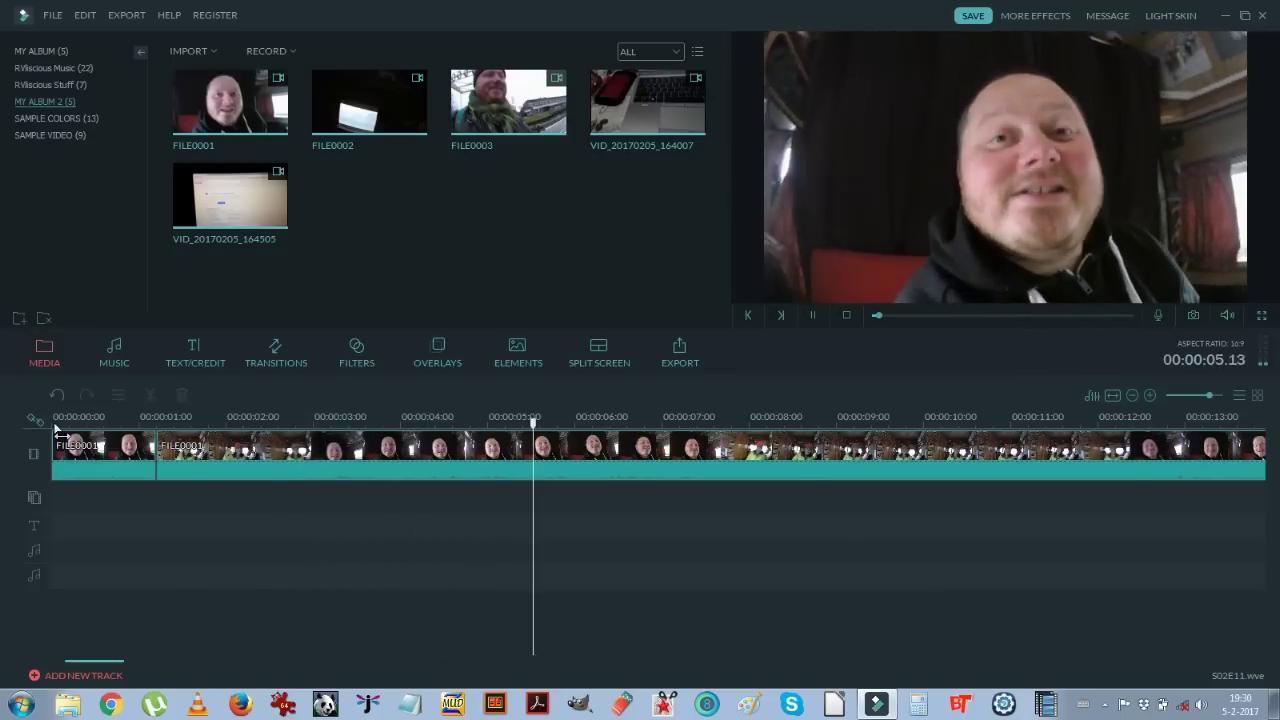
{"action": "key", "text": "space"}
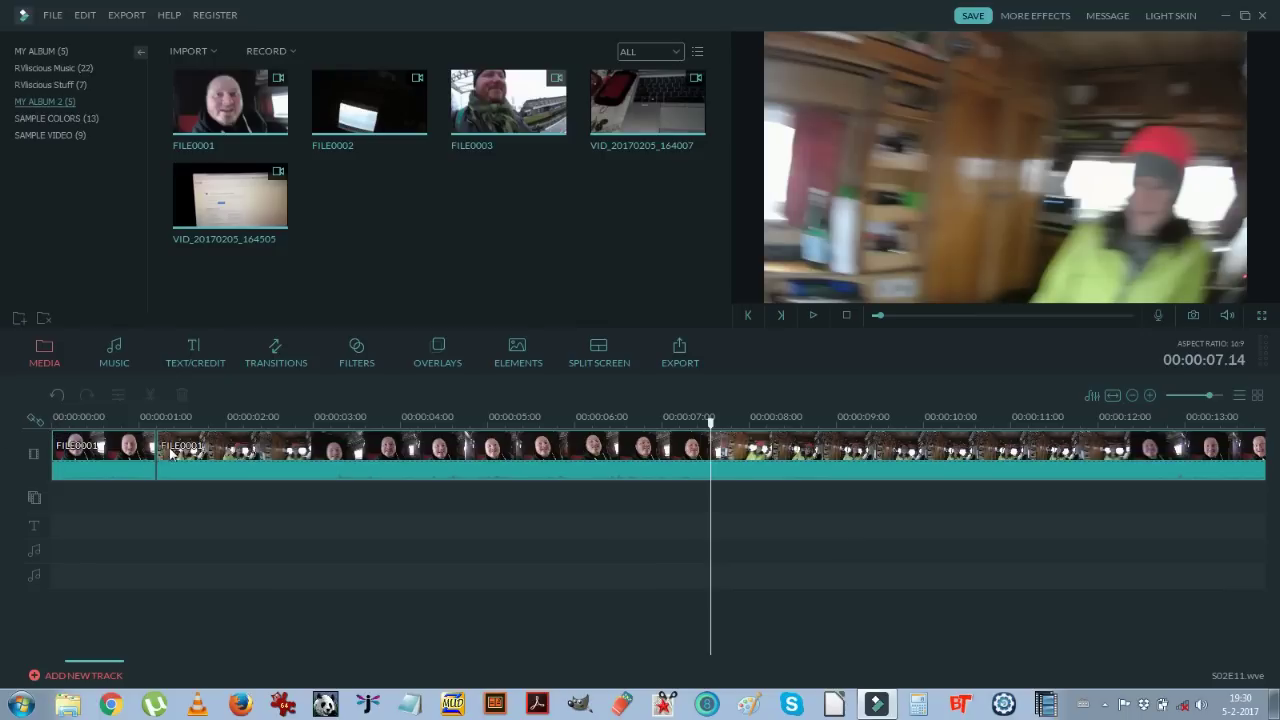
Step: Play the second FILE0001 piece from 00:00:01.18 and split it at 00:00:02.05, before the camera swings away
{"action": "left_click", "coordinate": [201, 420]}
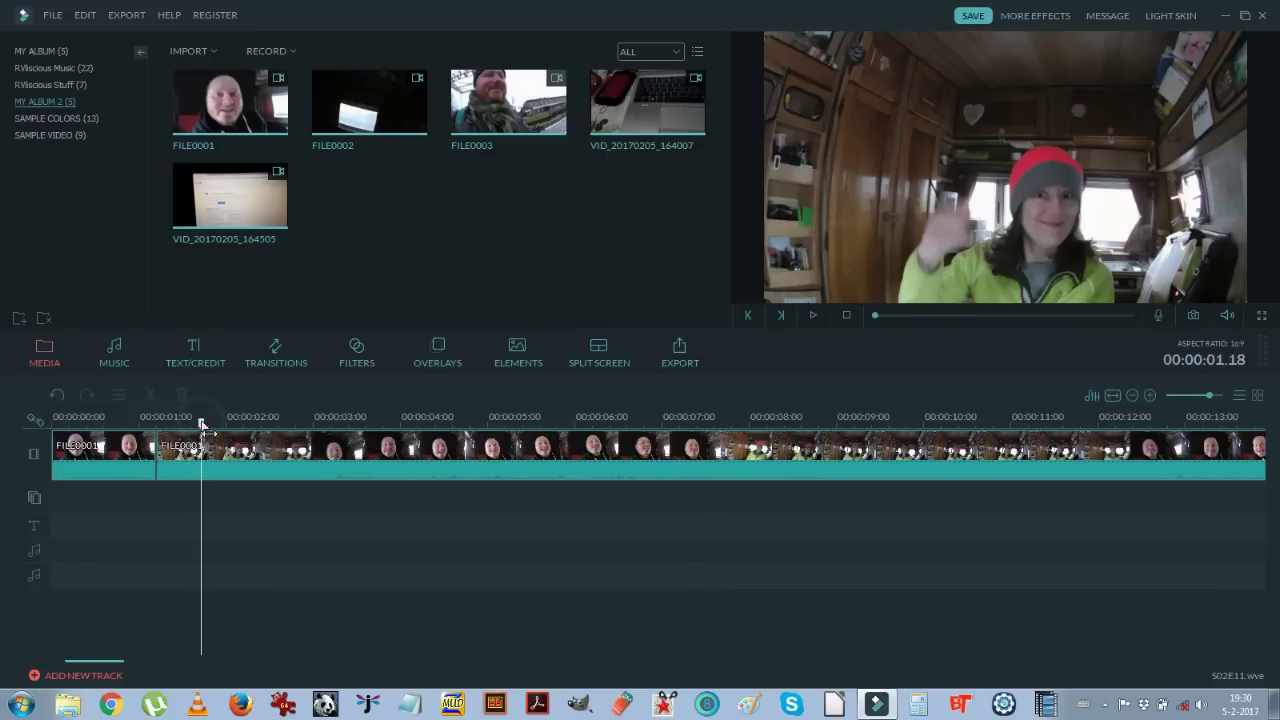
{"action": "key", "text": "space"}
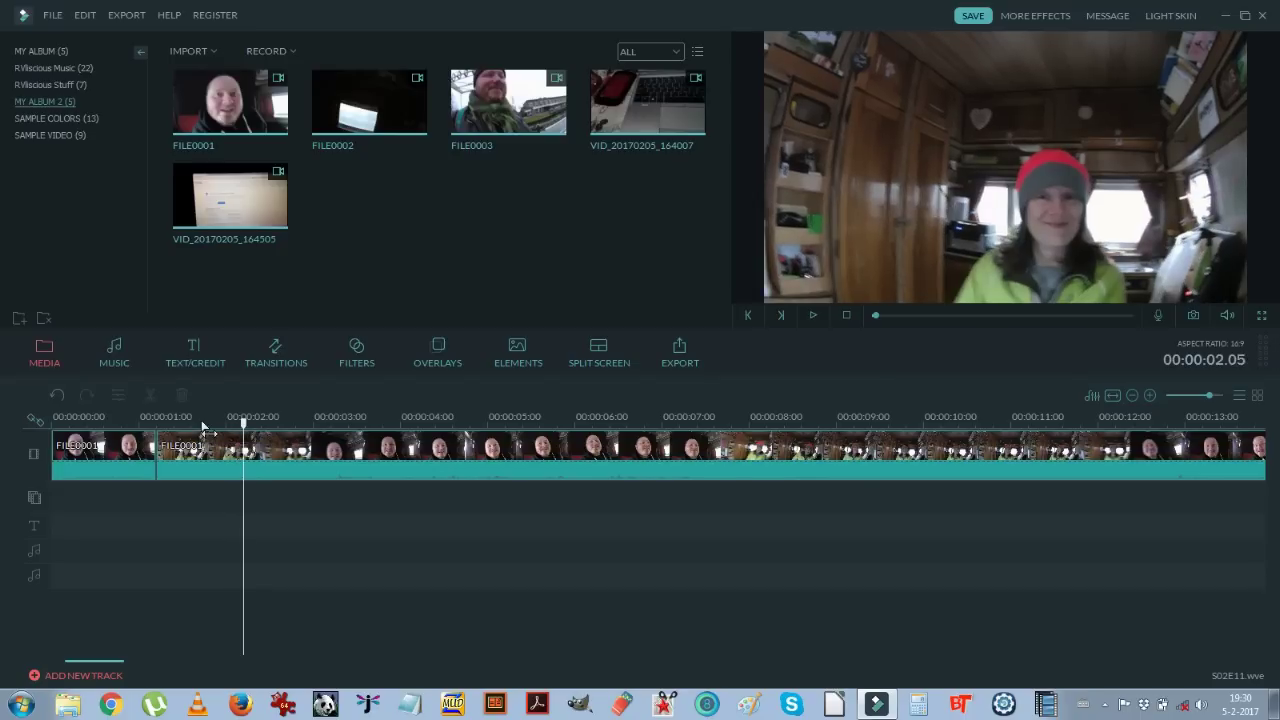
{"action": "left_click", "coordinate": [243, 442]}
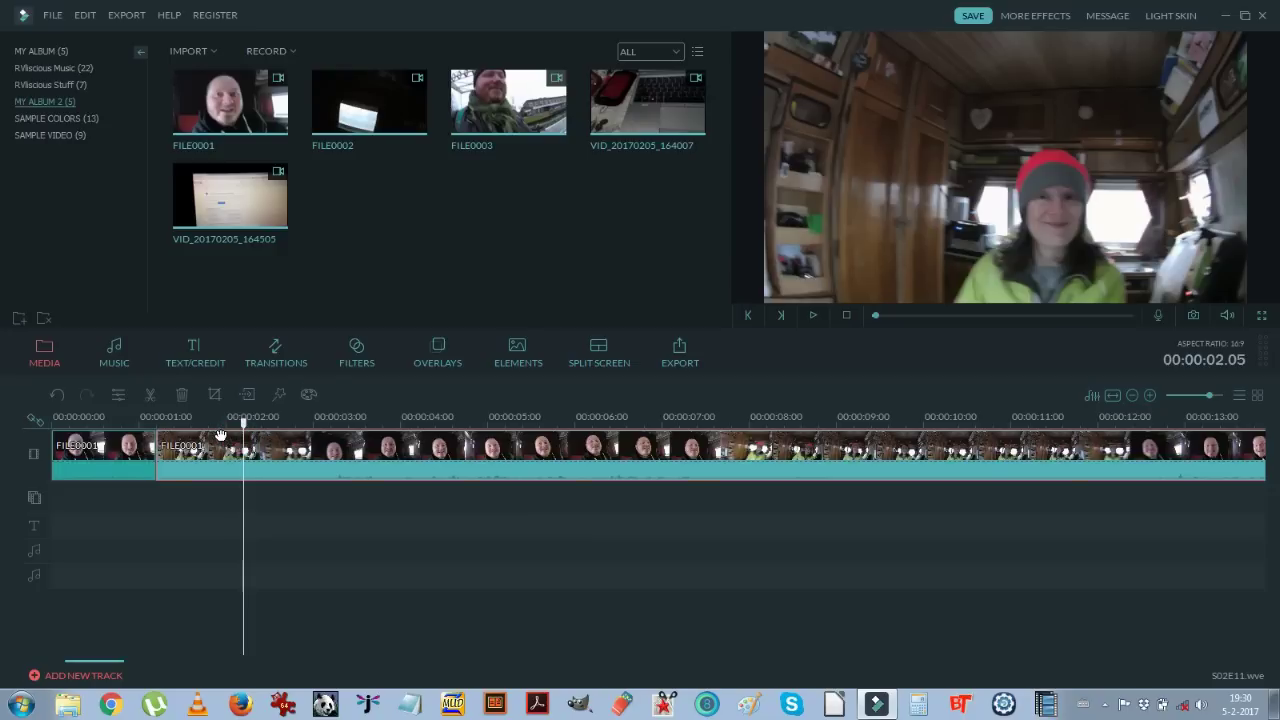
{"action": "left_click", "coordinate": [150, 396]}
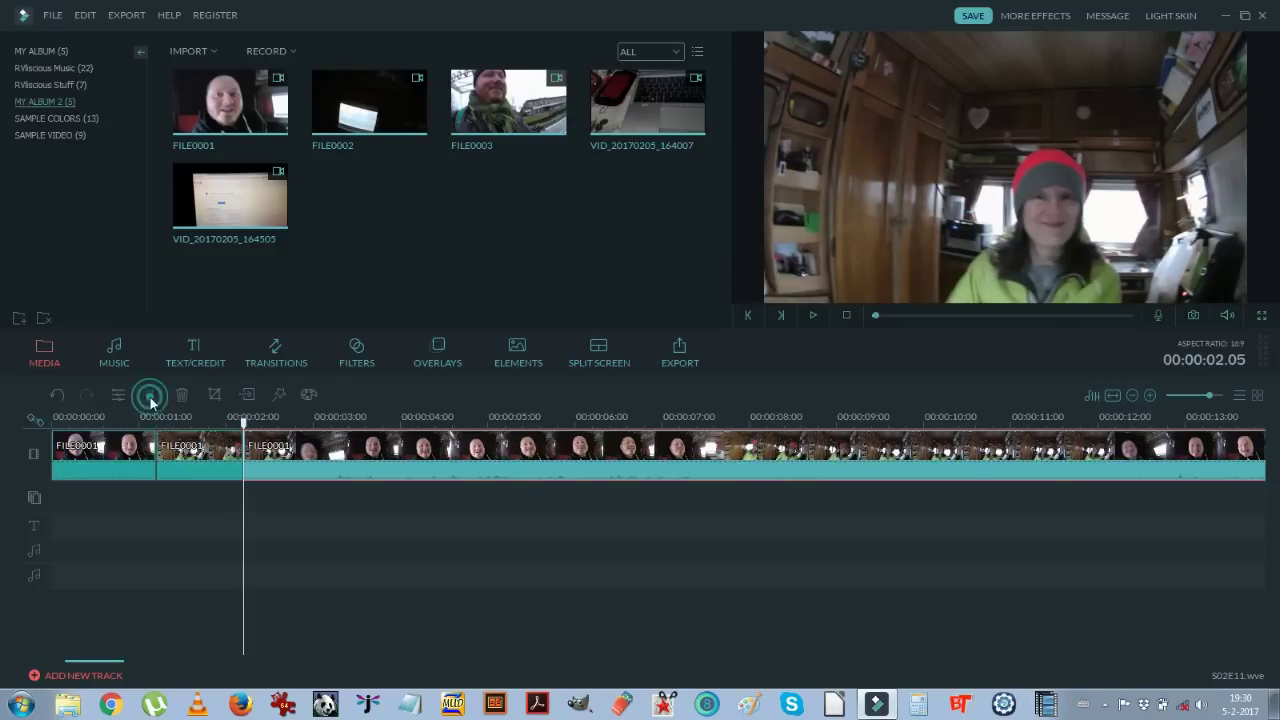
Step: Play the FILE0001 footage from the new cut to 00:00:13.07, and replay the camera swing from 00:00:11.17 to 00:00:12.17
{"action": "key", "text": "space"}
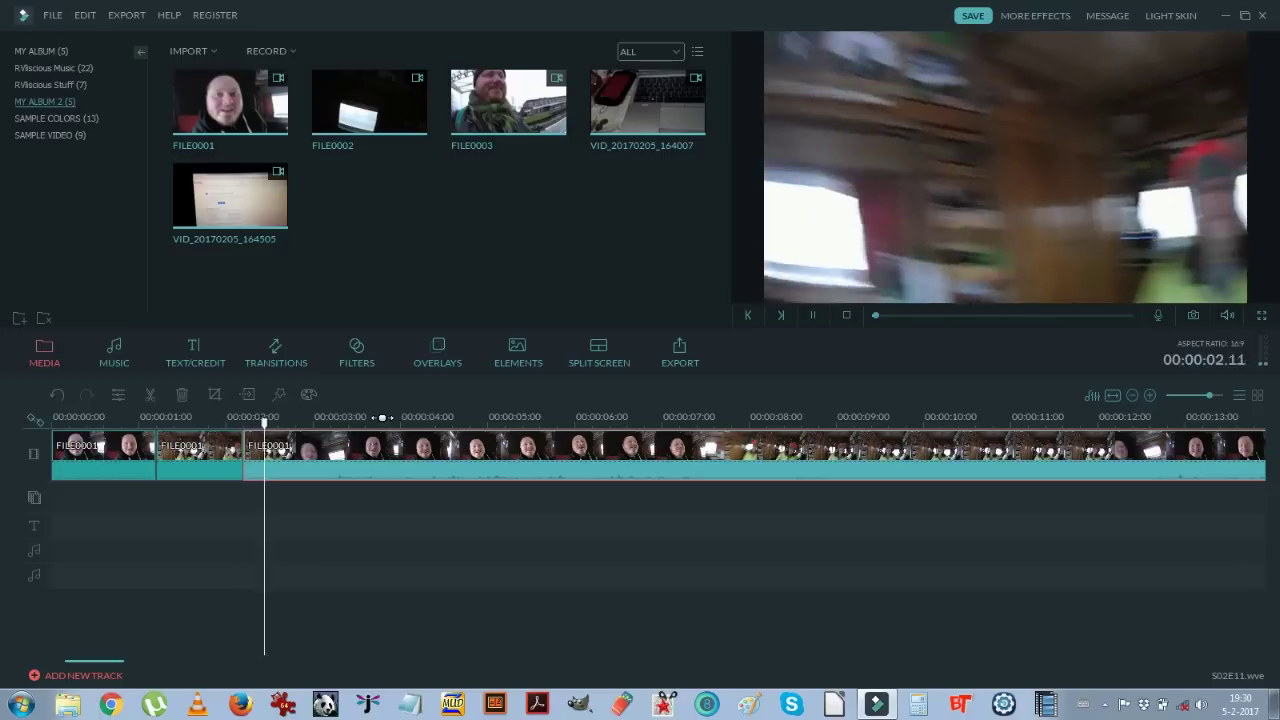
{"action": "key", "text": "space"}
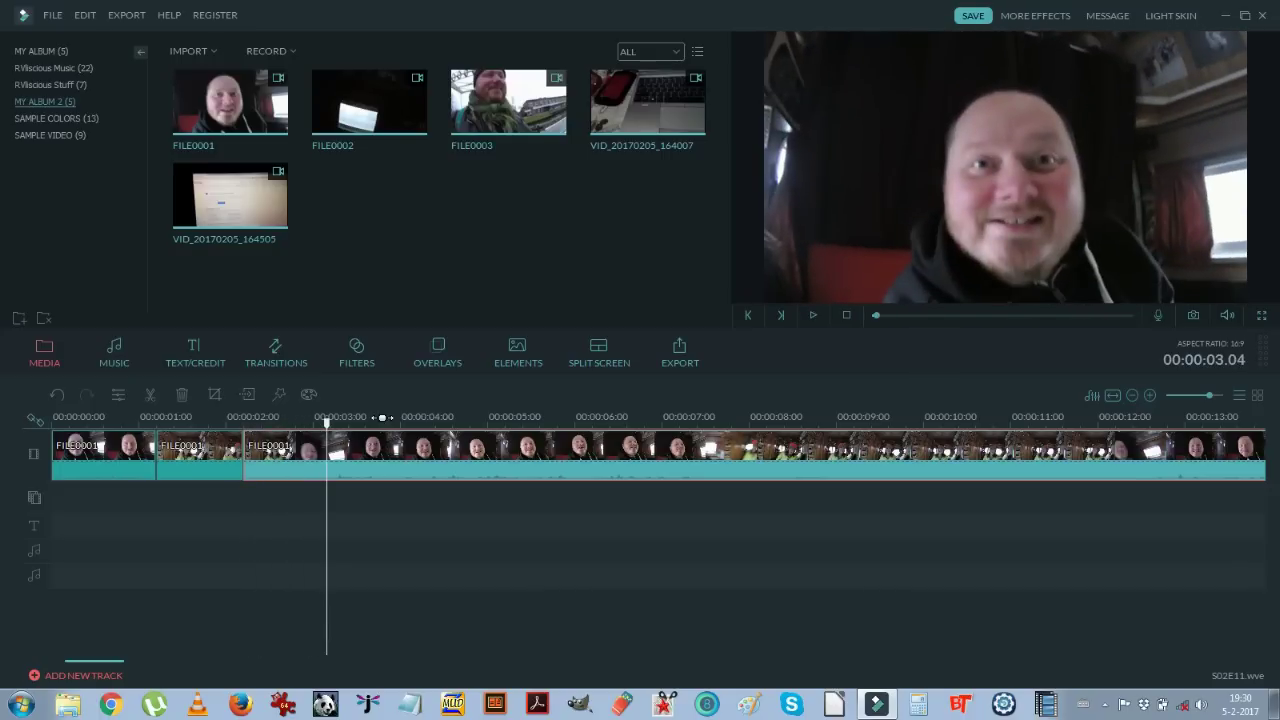
{"action": "key", "text": "space"}
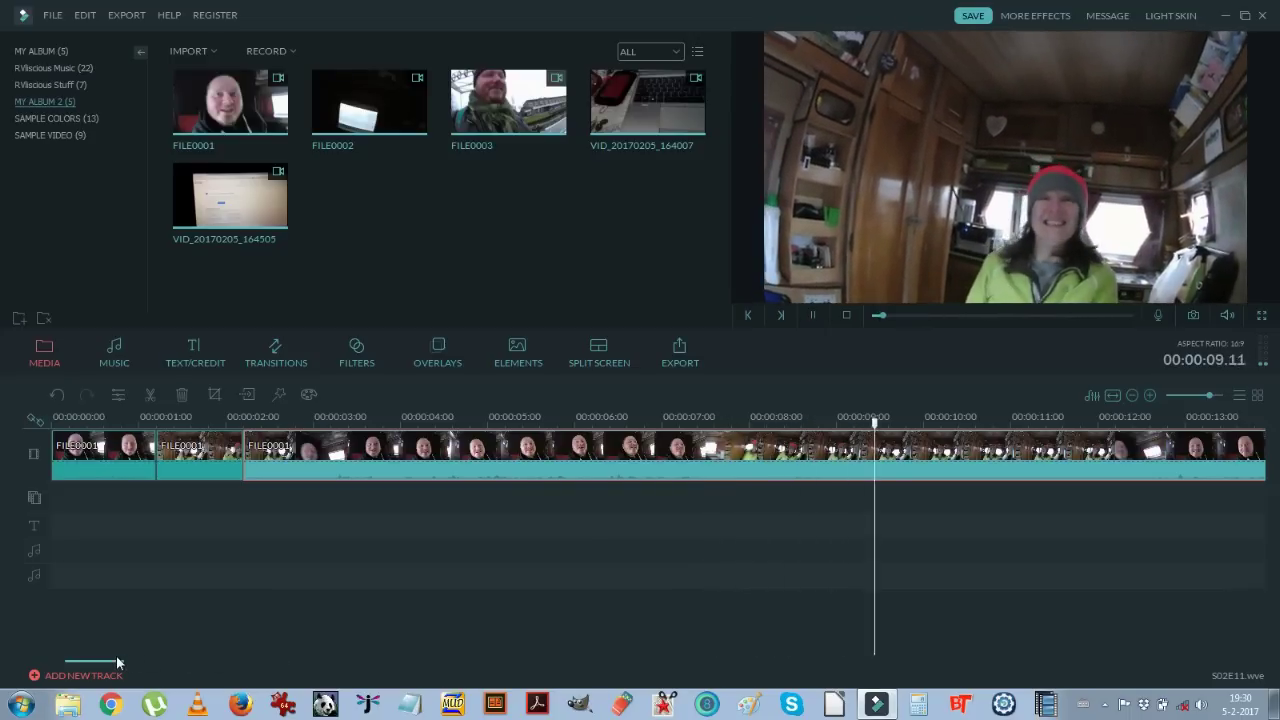
{"action": "key", "text": "space"}
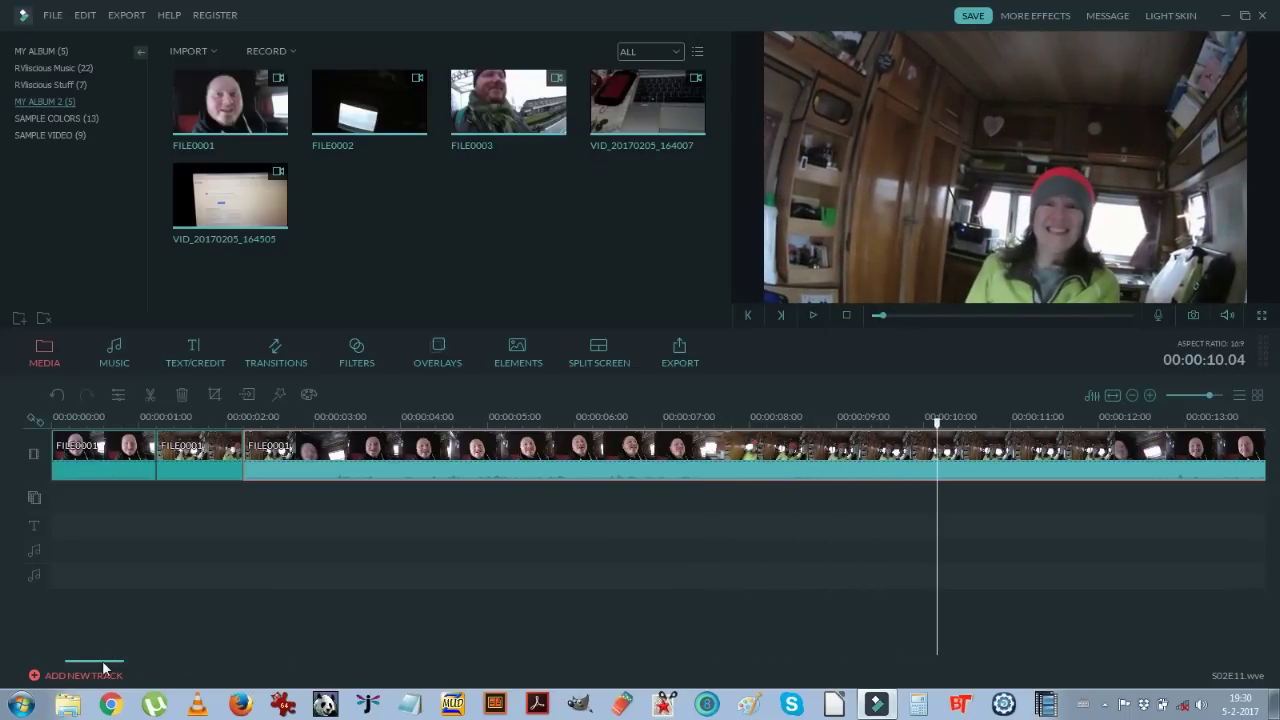
{"action": "key", "text": "space"}
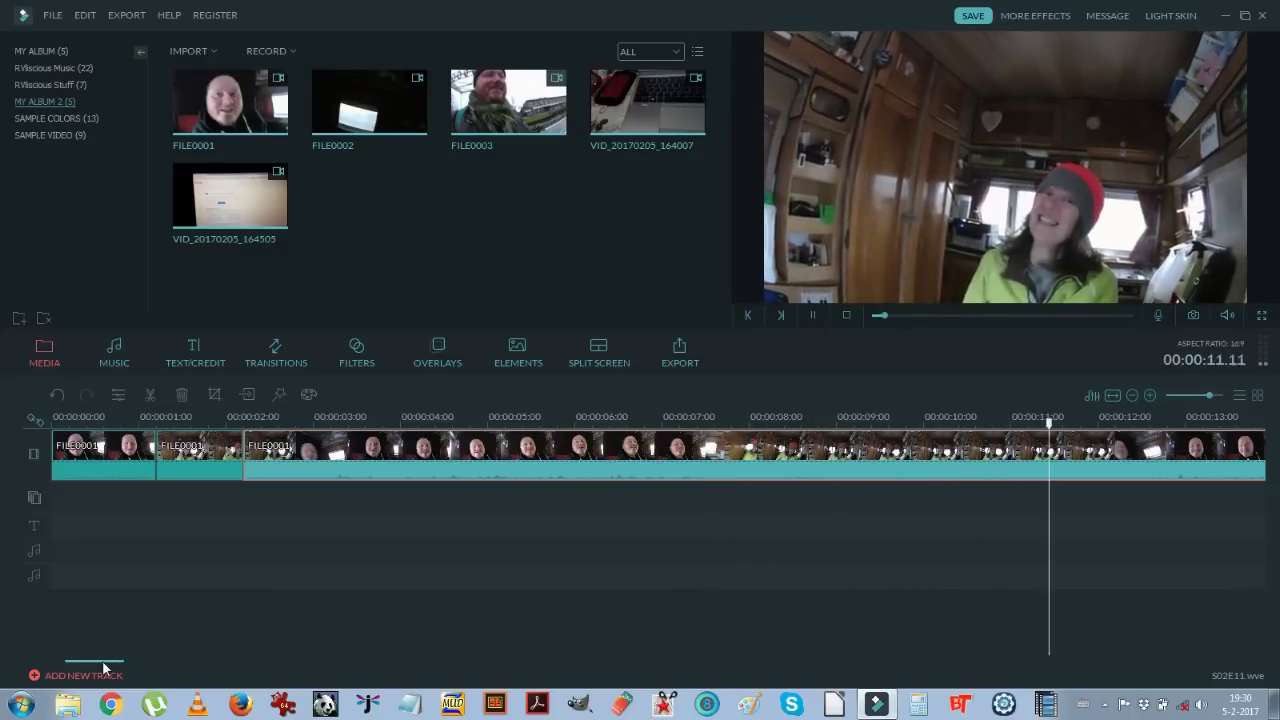
{"action": "key", "text": "space"}
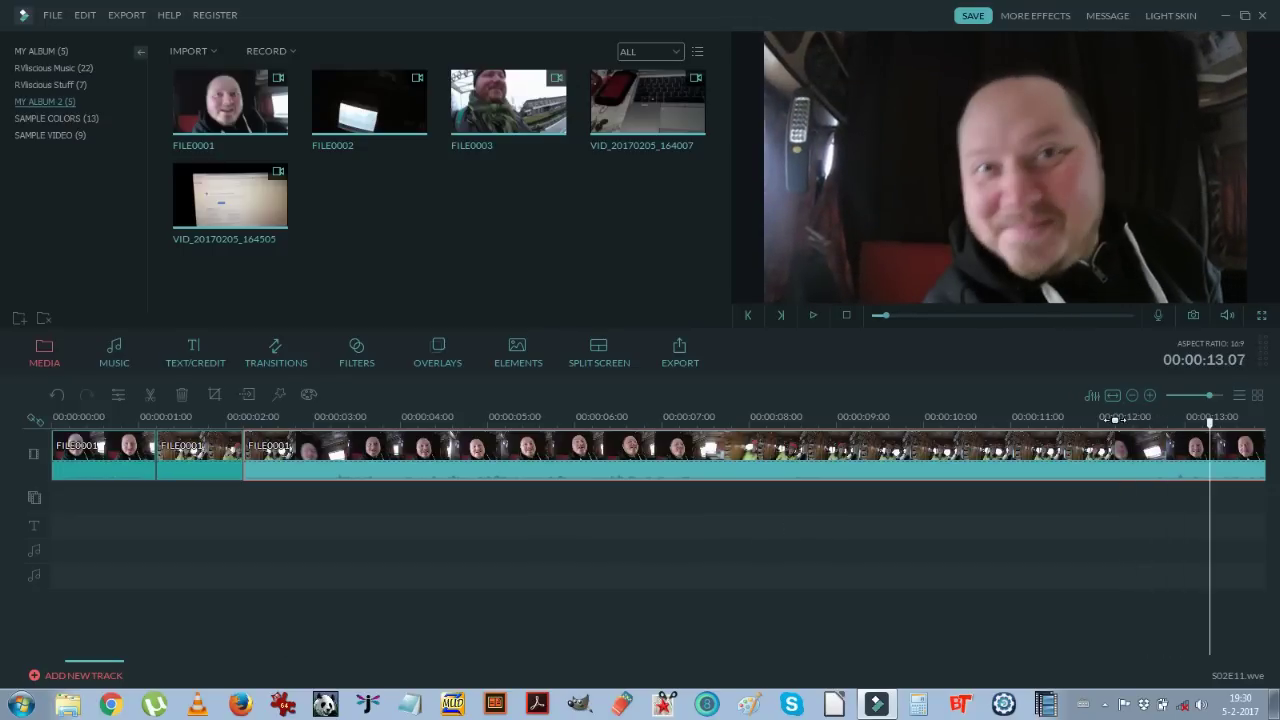
{"action": "left_click", "coordinate": [1098, 418]}
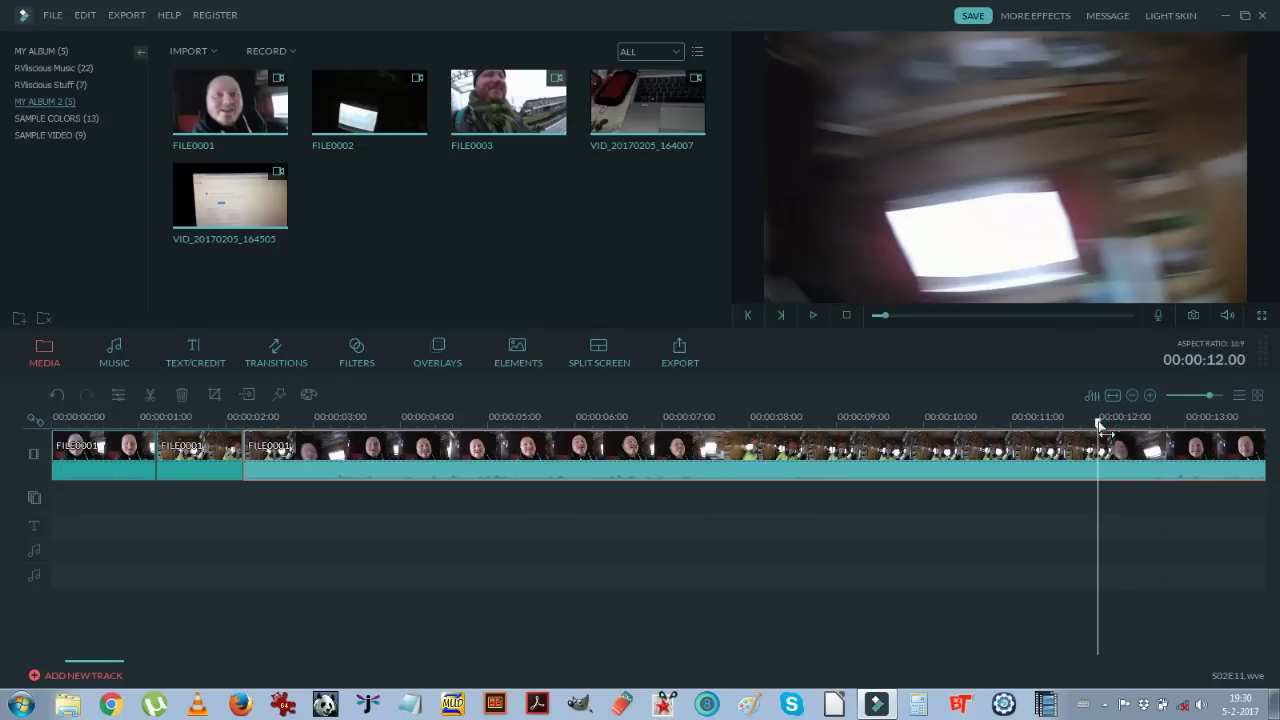
{"action": "left_click", "coordinate": [1071, 419]}
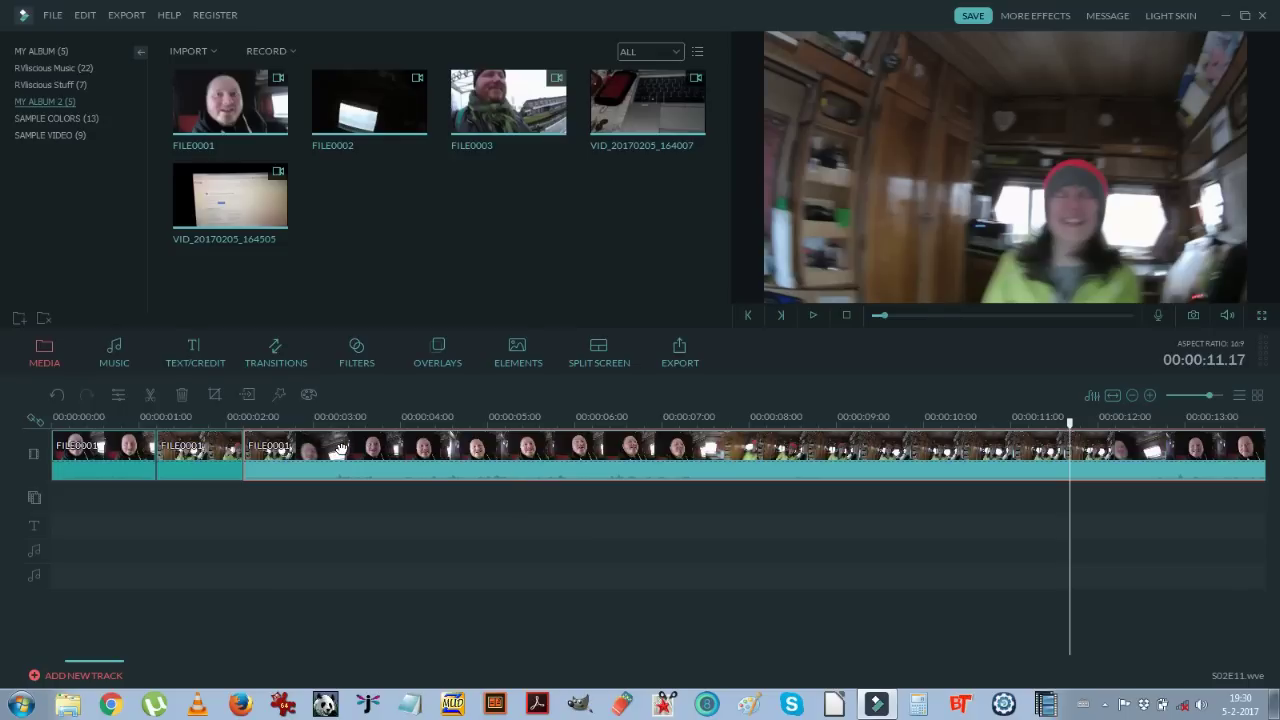
{"action": "key", "text": "space"}
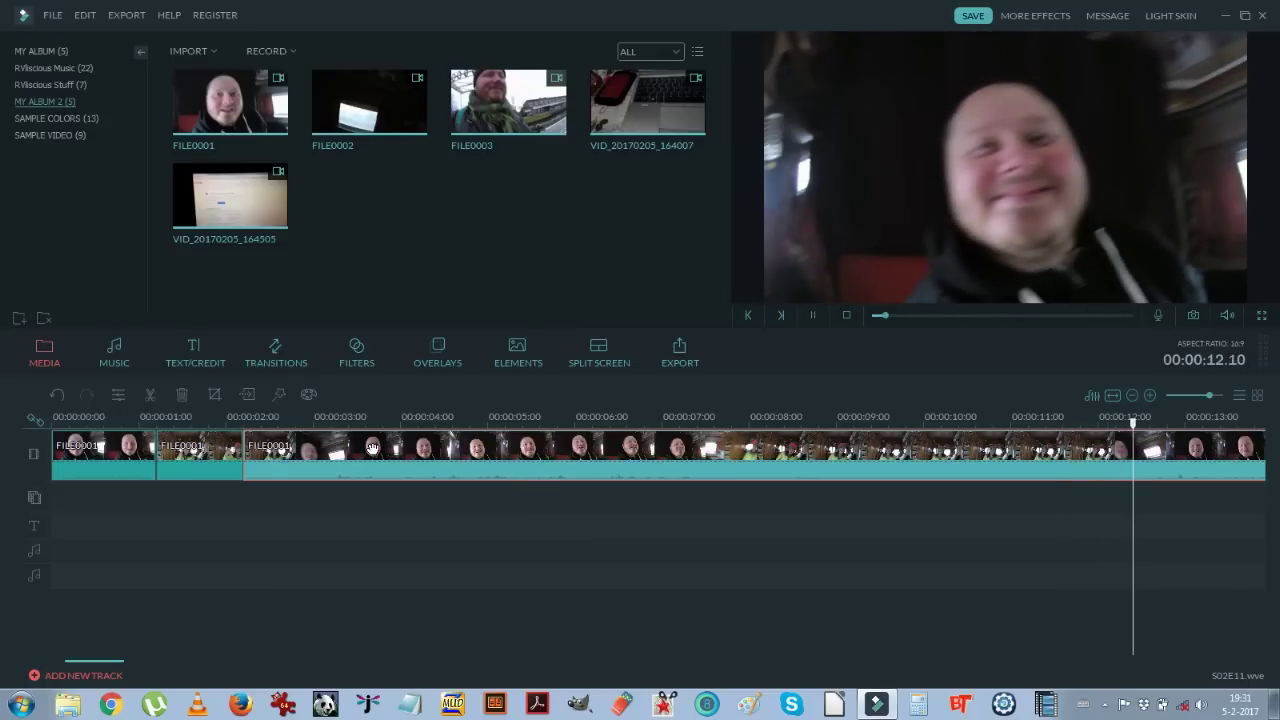
{"action": "key", "text": "space"}
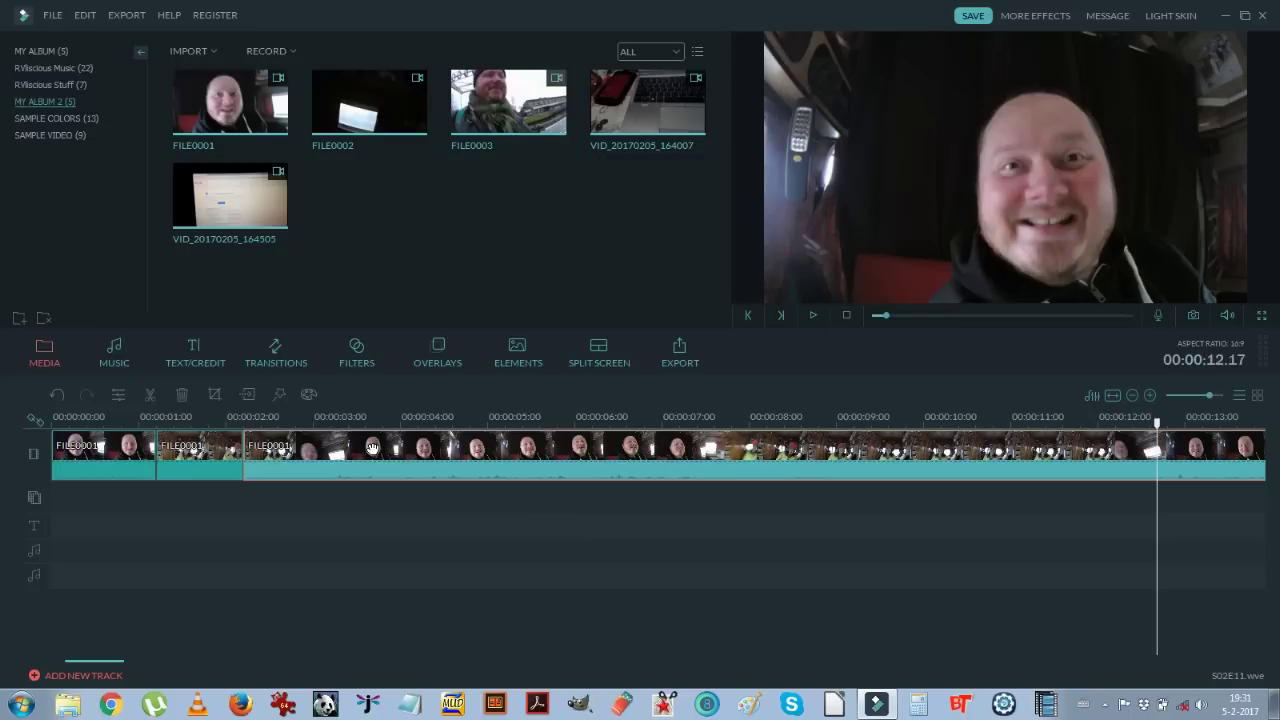
Step: Step frame by frame back to 00:00:12.08, where the camera returns to the man, and split the FILE0001 clip there
{"action": "key", "text": "Left"}
{"action": "key", "text": "Left"}
{"action": "key", "text": "Left"}
{"action": "key", "text": "Left"}
{"action": "key", "text": "Left"}
{"action": "key", "text": "Left"}
{"action": "key", "text": "Left"}
{"action": "key", "text": "Left"}
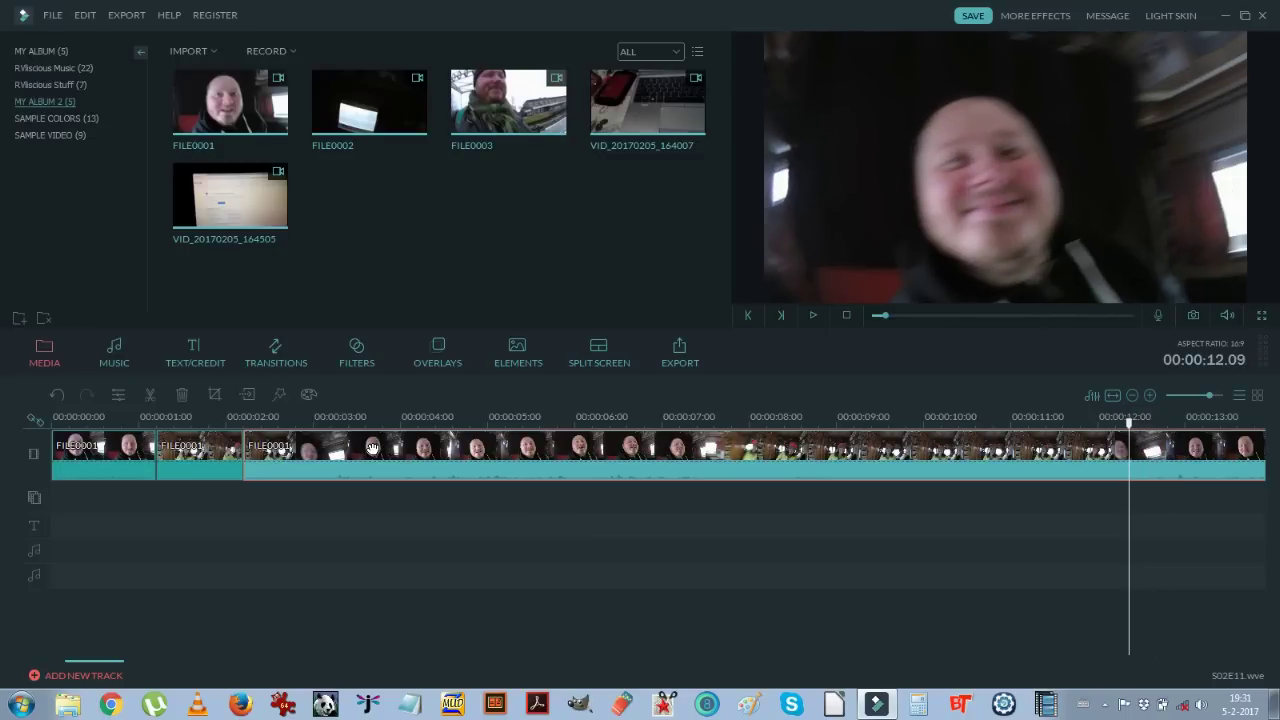
{"action": "key", "text": "Left"}
{"action": "key", "text": "Left"}
{"action": "key", "text": "Right"}
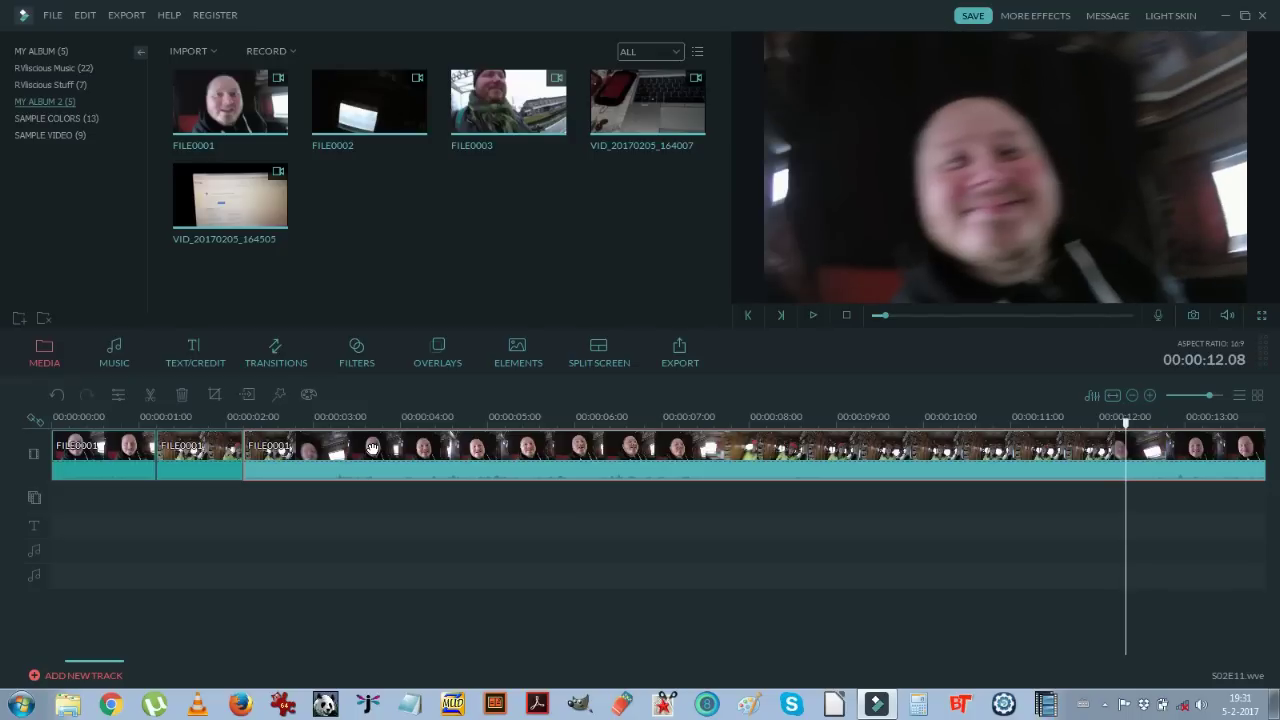
{"action": "left_click", "coordinate": [149, 396]}
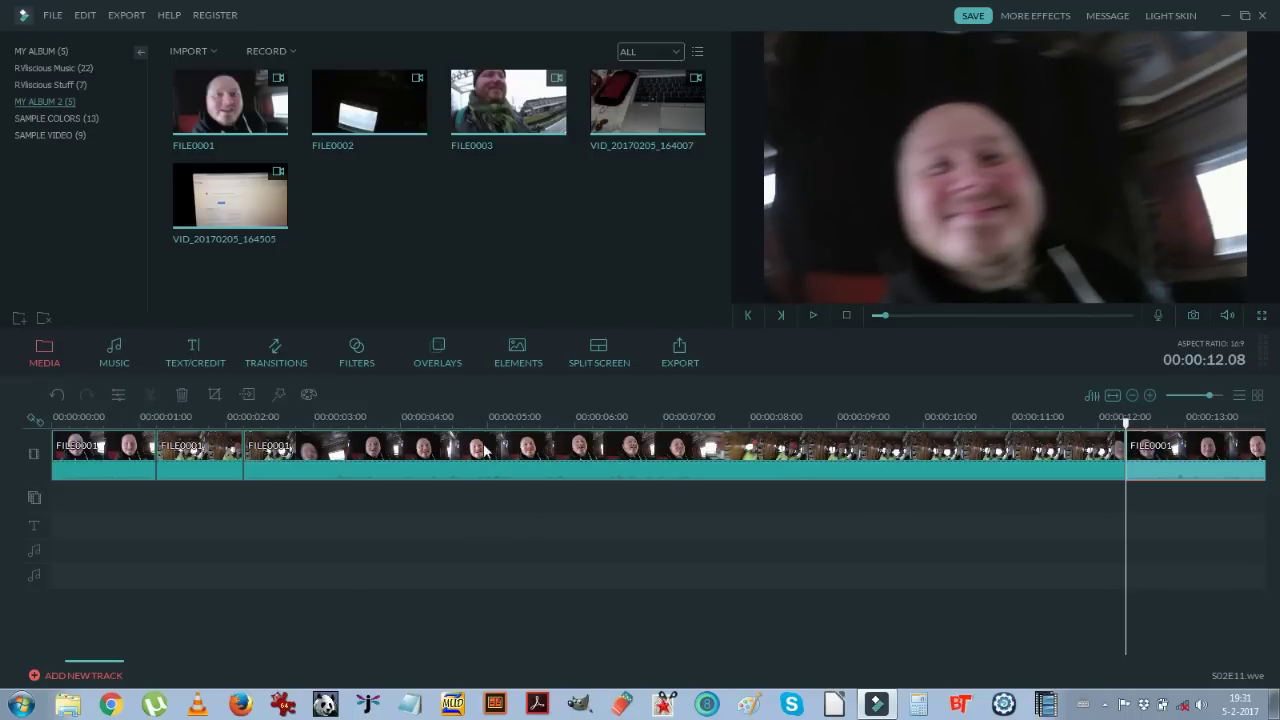
Step: Delete the FILE0001 piece between 00:00:02.05 and 00:00:12.08
{"action": "left_click", "coordinate": [564, 456]}
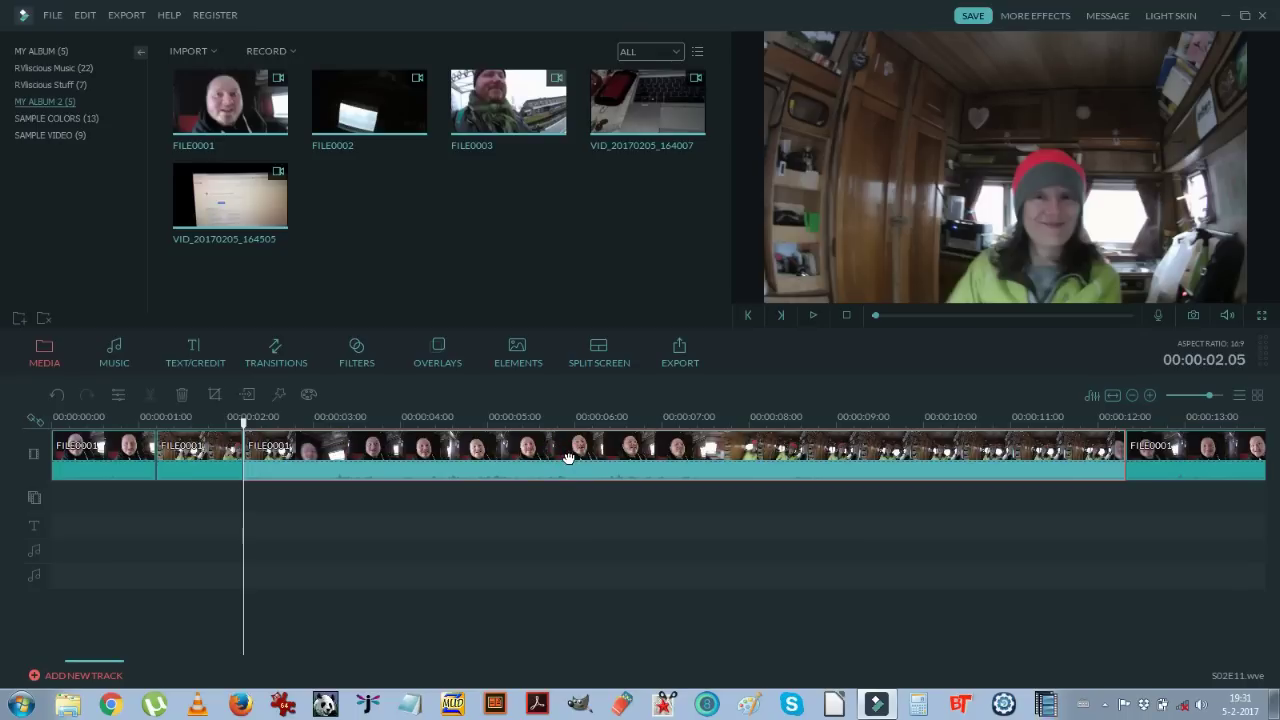
{"action": "right_click", "coordinate": [564, 456]}
{"action": "left_click", "coordinate": [576, 447]}
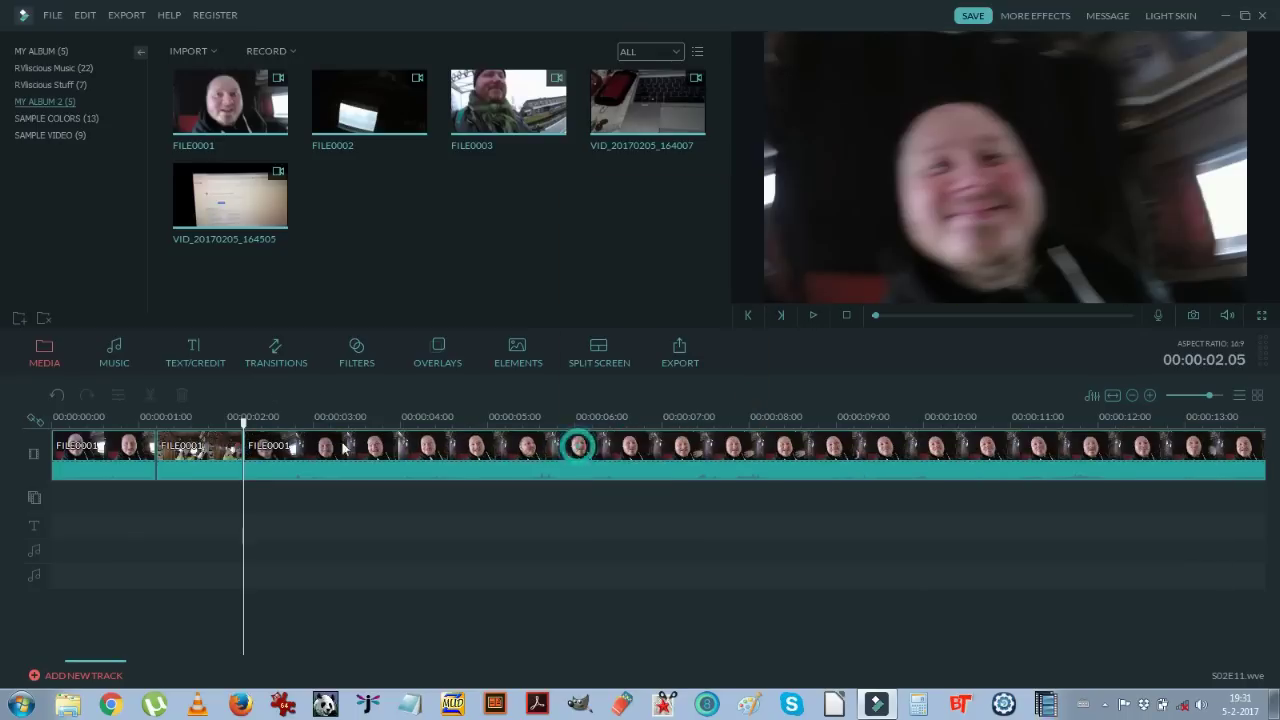
Step: Play the shortened FILE0001 sequence from the timeline start up to 00:00:19.00 to review the cuts and following footage
{"action": "left_click", "coordinate": [53, 416]}
{"action": "key", "text": "space"}
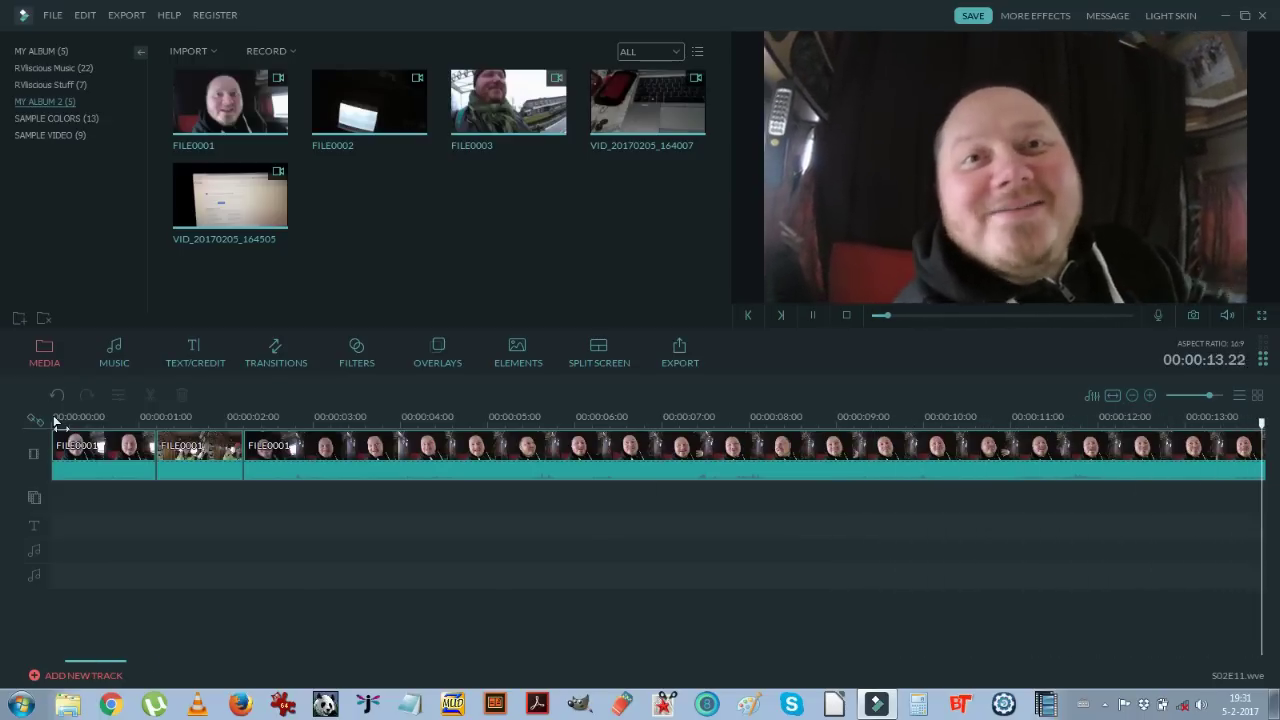
{"action": "key", "text": "space"}
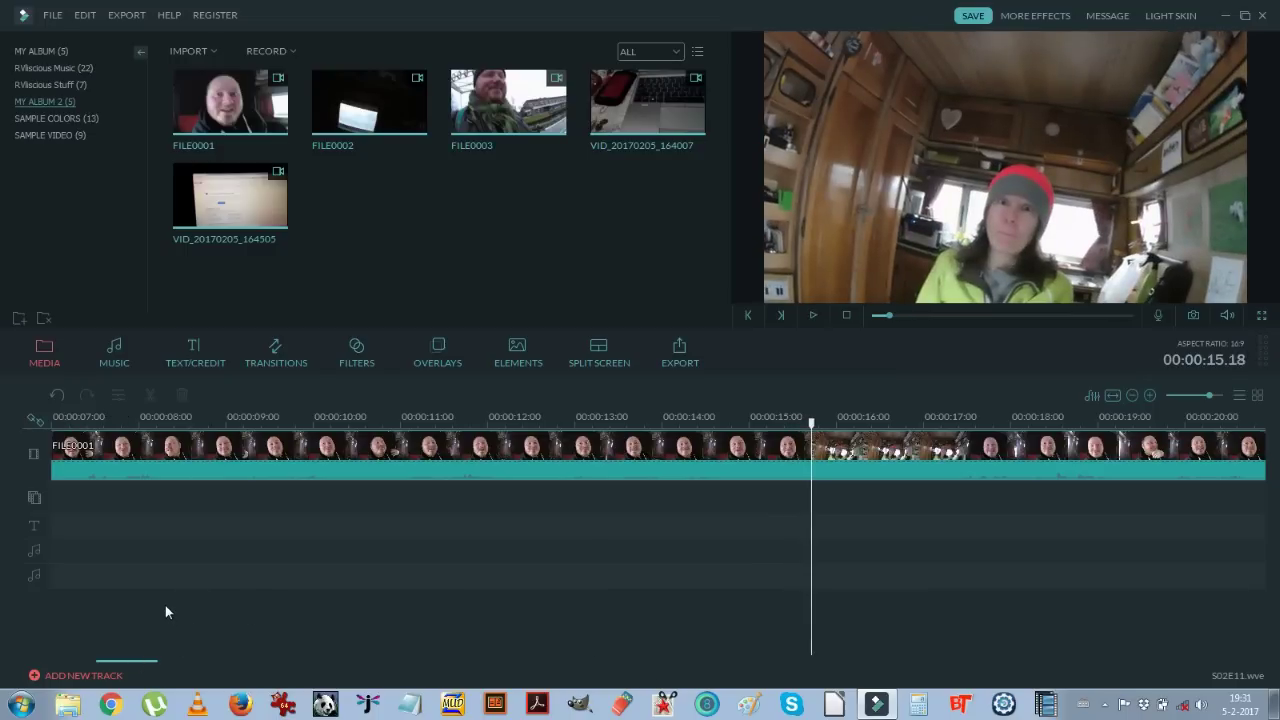
{"action": "key", "text": "space"}
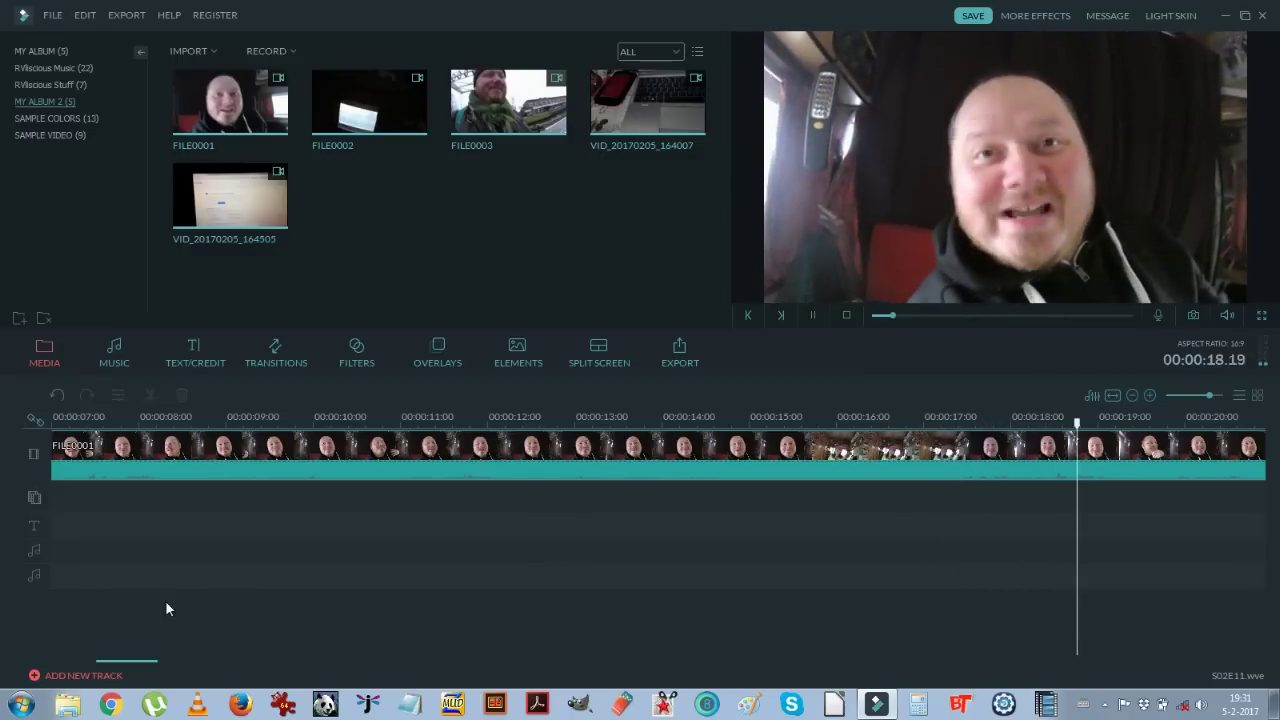
{"action": "key", "text": "space"}
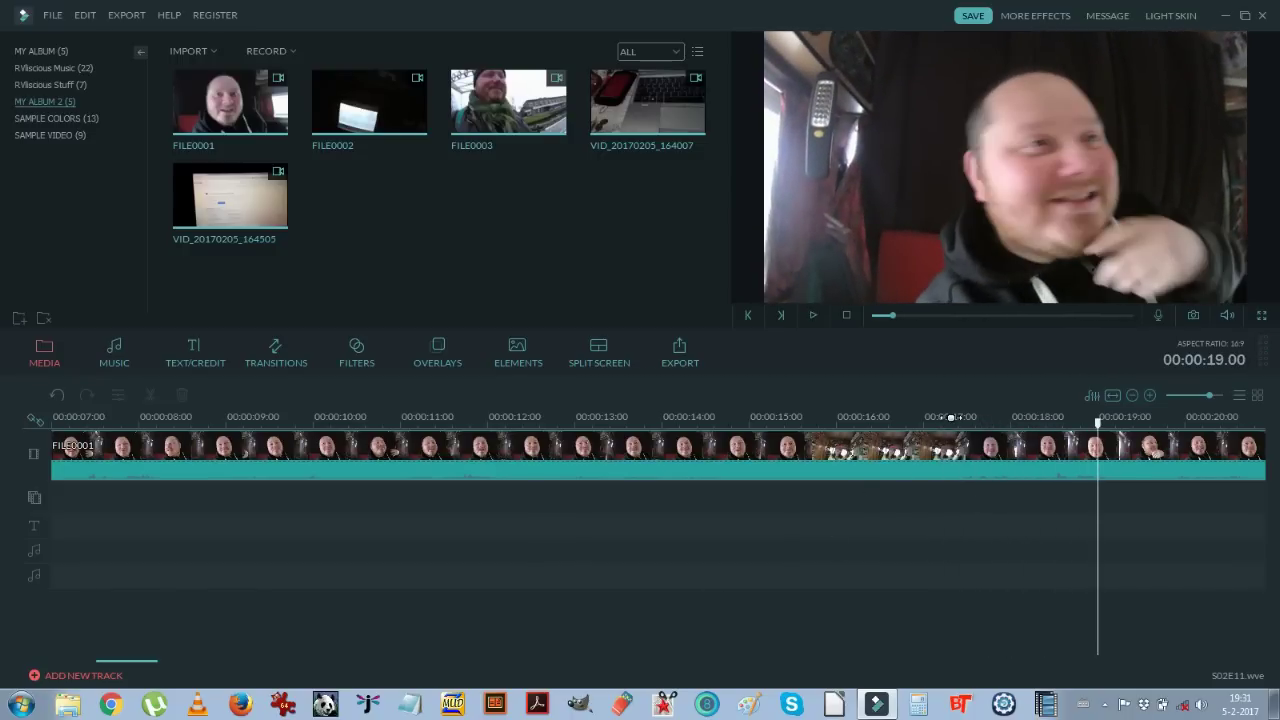
Step: Split the FILE0001 clip at 00:00:17.04, where the camera swings back from the woman to the man
{"action": "left_click", "coordinate": [950, 418]}
{"action": "left_click", "coordinate": [942, 422]}
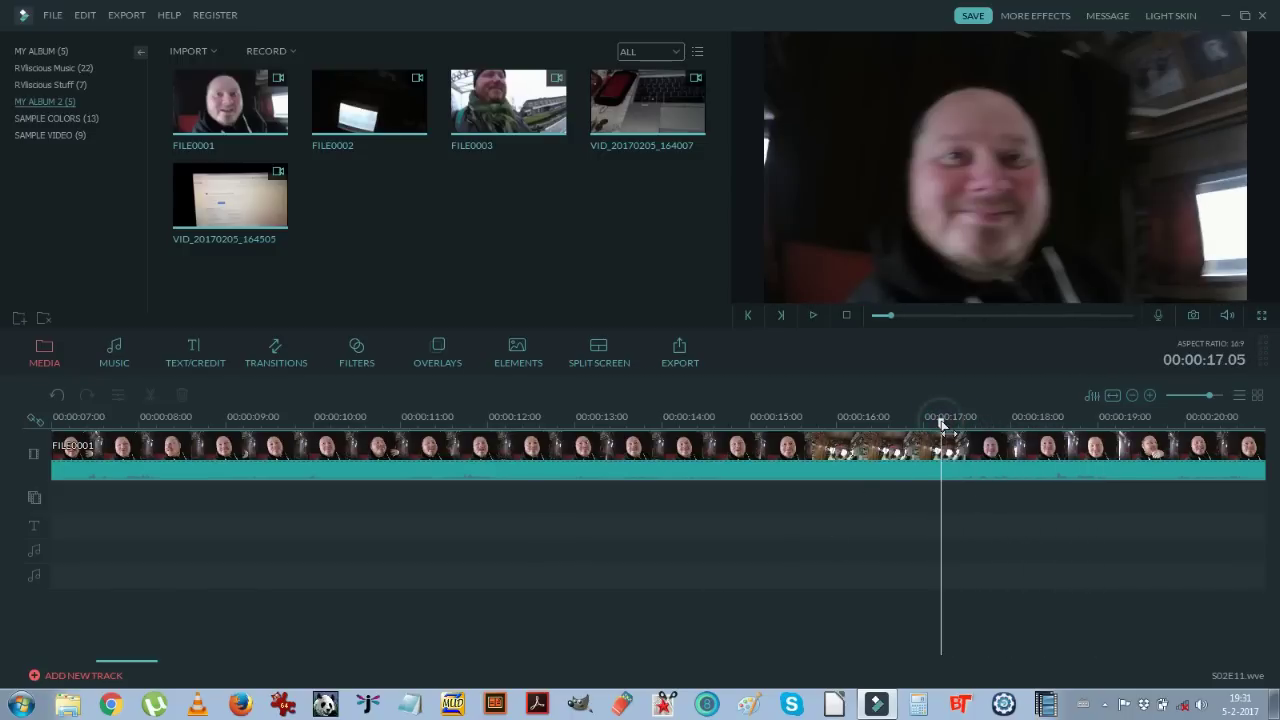
{"action": "left_click_drag", "start_coordinate": [938, 423], "coordinate": [968, 424]}
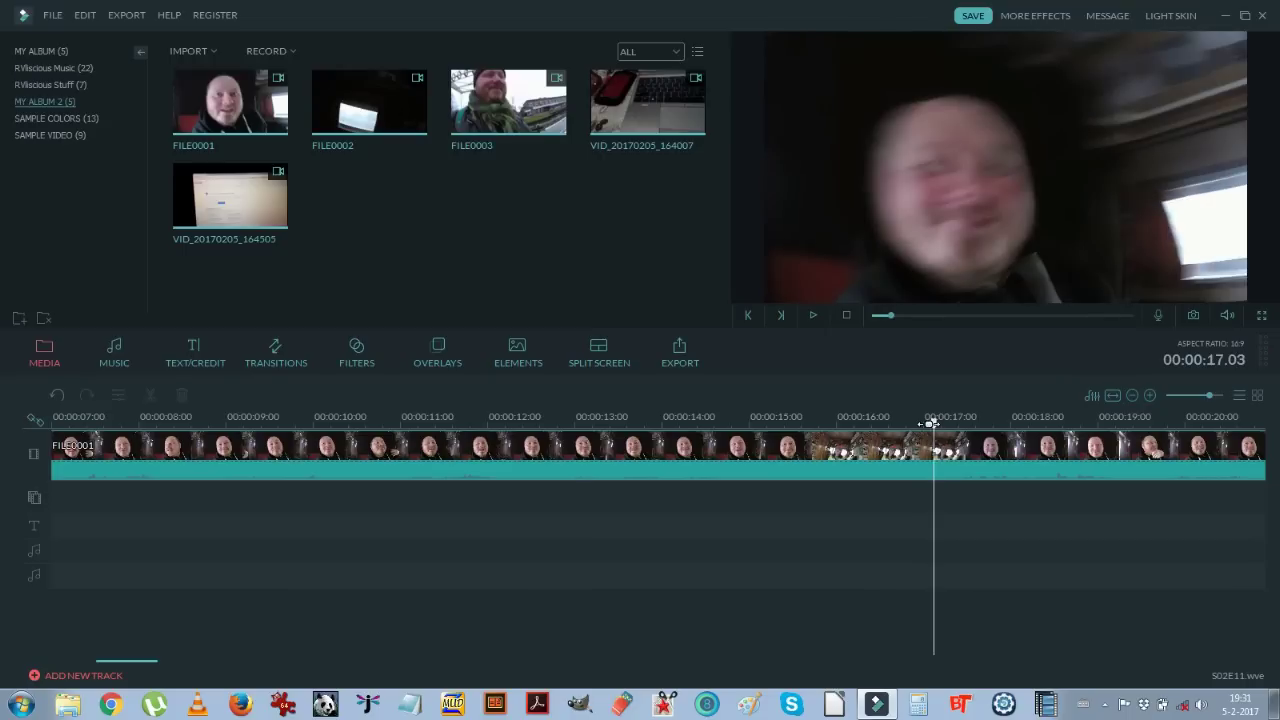
{"action": "left_click", "coordinate": [877, 468]}
{"action": "left_click", "coordinate": [150, 394]}
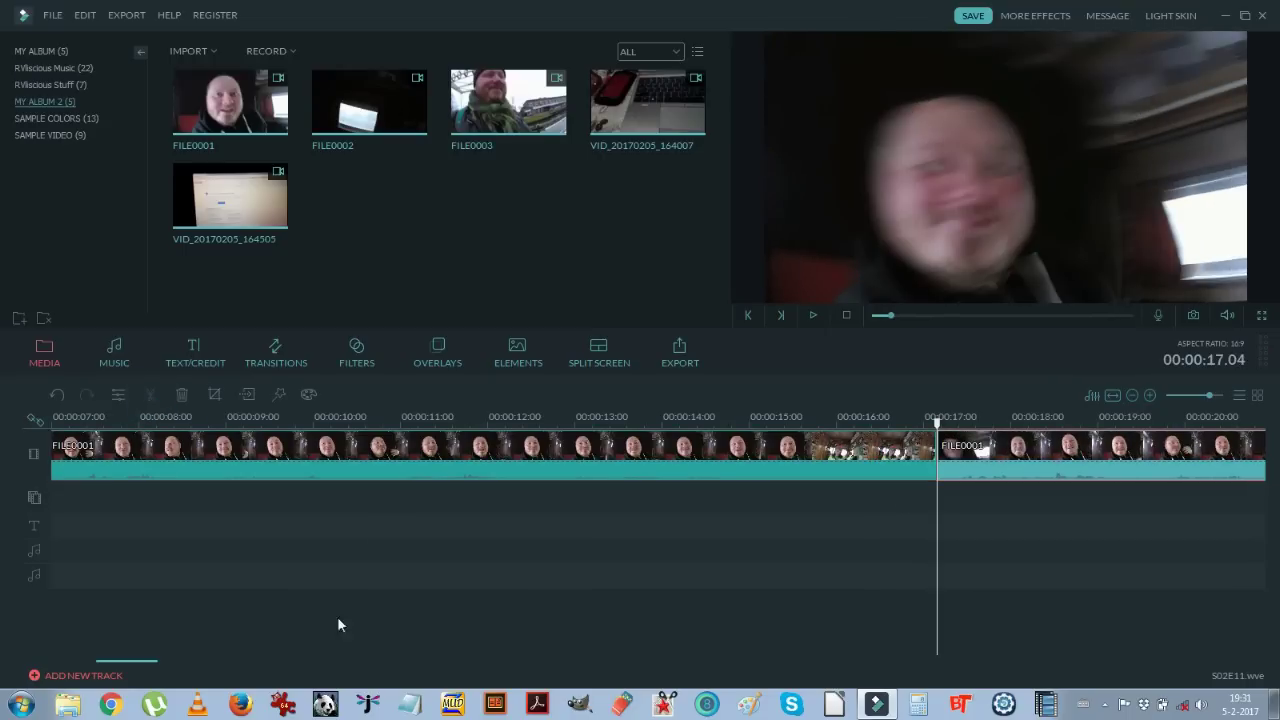
Step: Delete the FILE0001 piece between 00:00:02.05 and 00:00:17.04 after a short playback from its start
{"action": "mouse_move", "coordinate": [138, 668]}
{"action": "left_mouse_down"}
{"action": "mouse_move", "coordinate": [114, 667]}
{"action": "mouse_move", "coordinate": [124, 651]}
{"action": "left_mouse_up"}
{"action": "left_click", "coordinate": [143, 420]}
{"action": "key", "text": "space"}
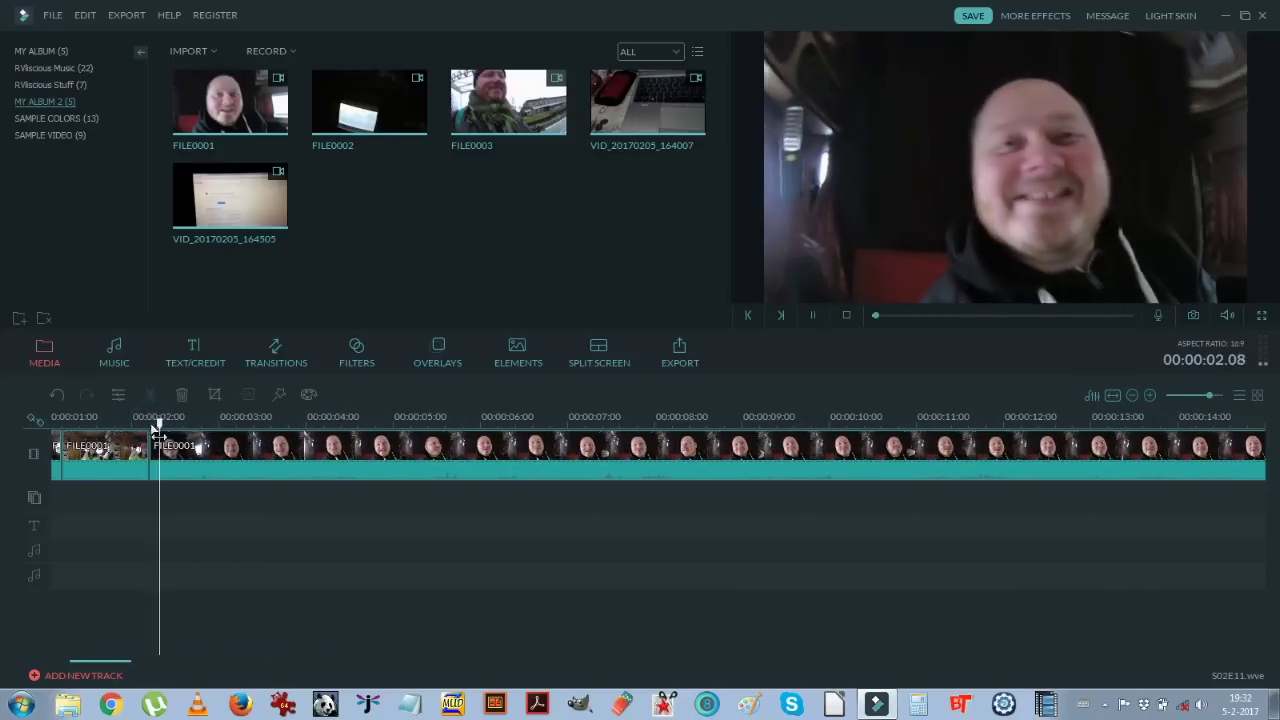
{"action": "right_click", "coordinate": [364, 456]}
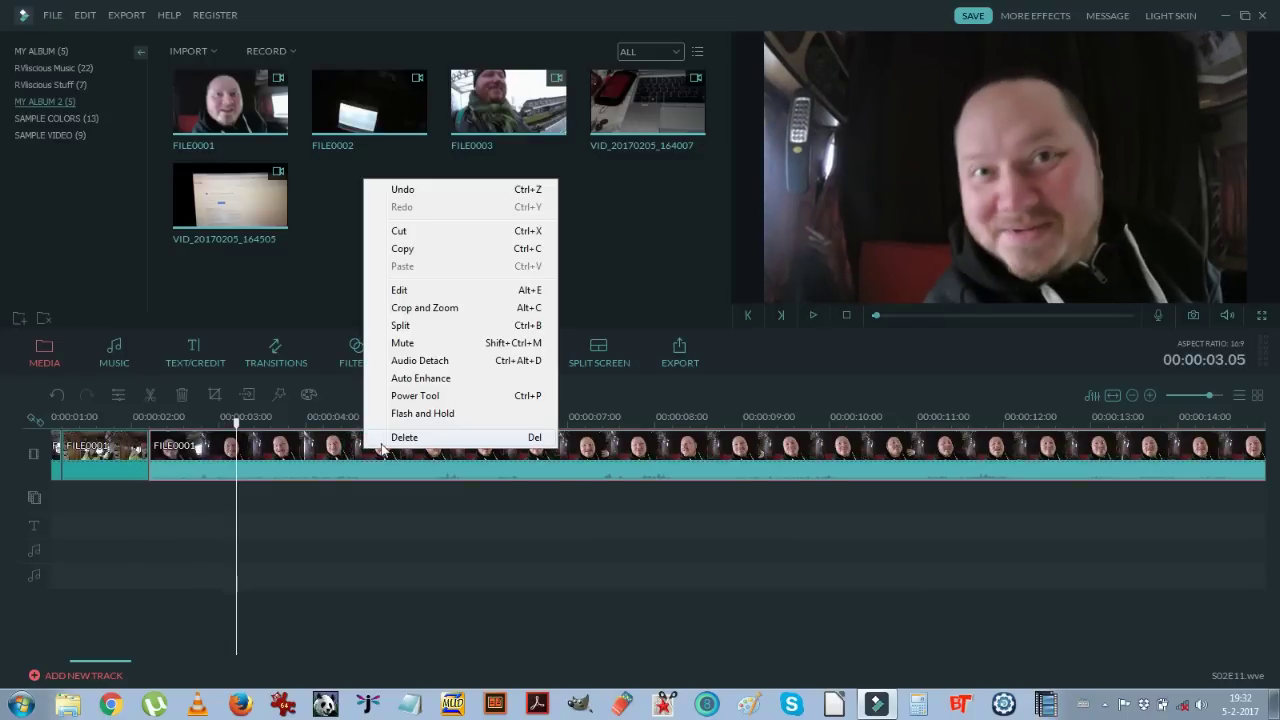
{"action": "left_click", "coordinate": [404, 437]}
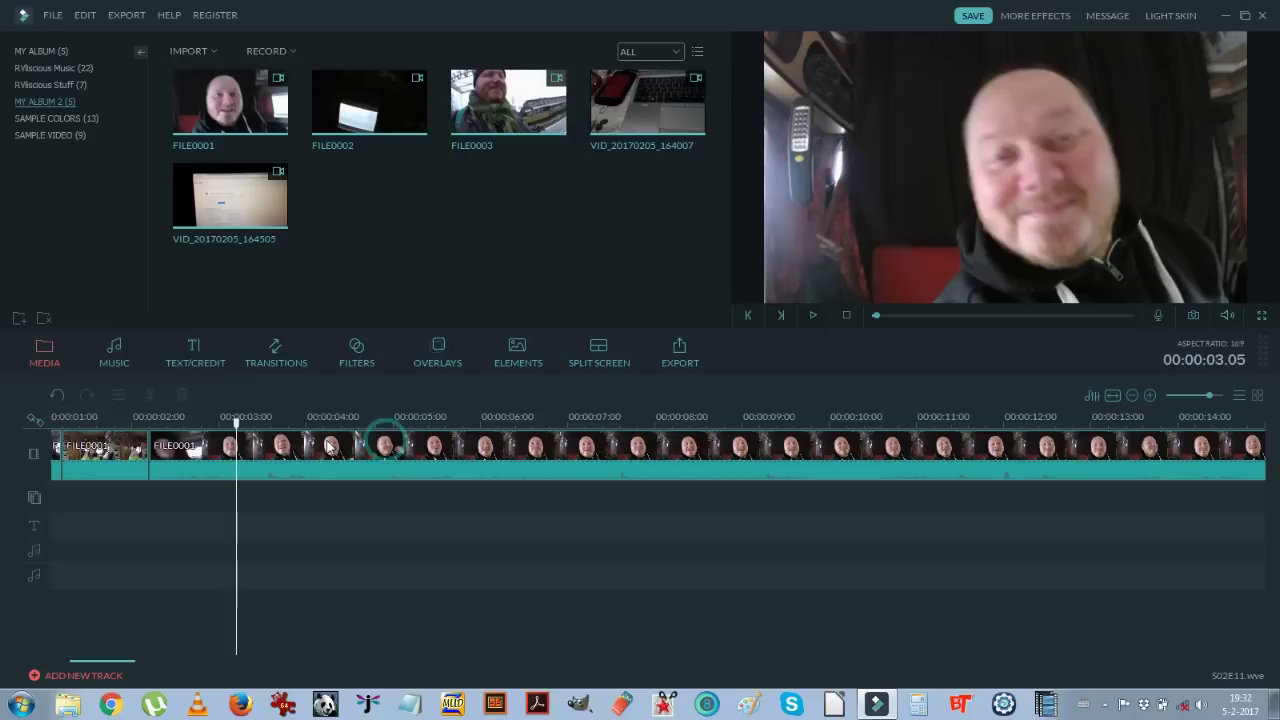
Step: Play the footage following the second cut and split the FILE0001 clip at 00:00:07.13, where the opening remark ends
{"action": "left_click", "coordinate": [115, 417]}
{"action": "key", "text": "space"}
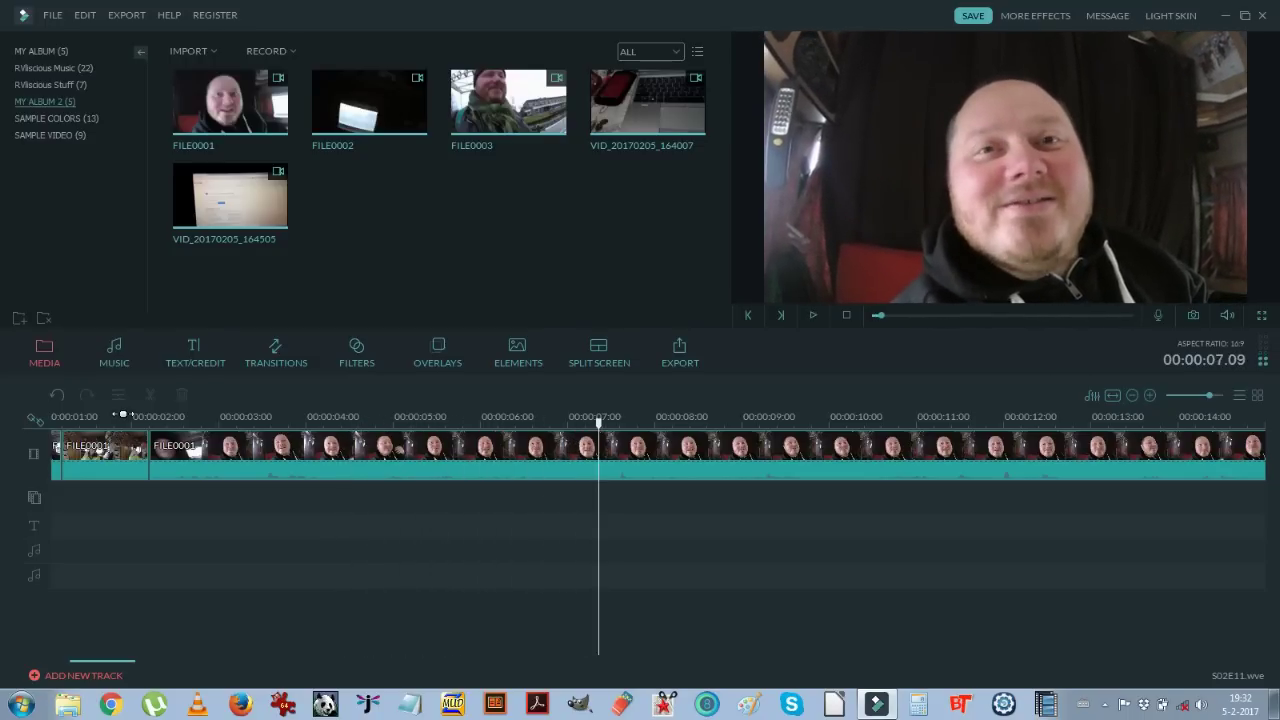
{"action": "key", "text": "space"}
{"action": "key", "text": "space"}
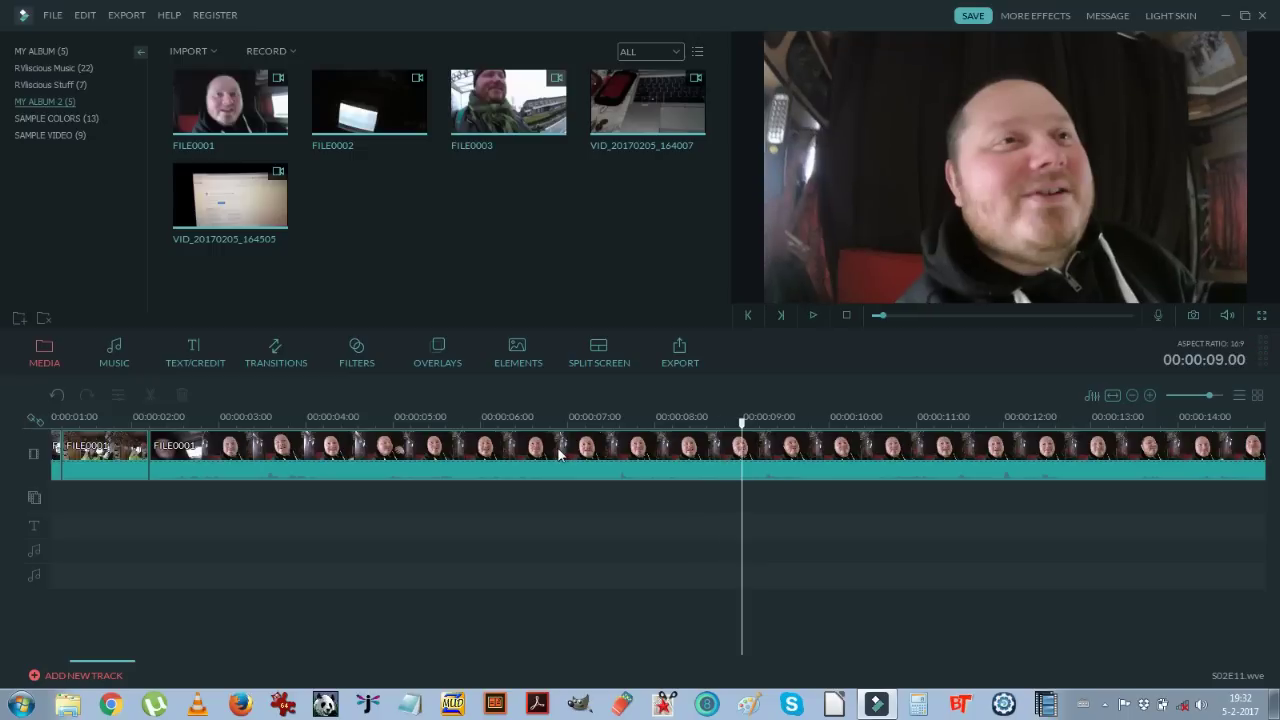
{"action": "left_click", "coordinate": [460, 419]}
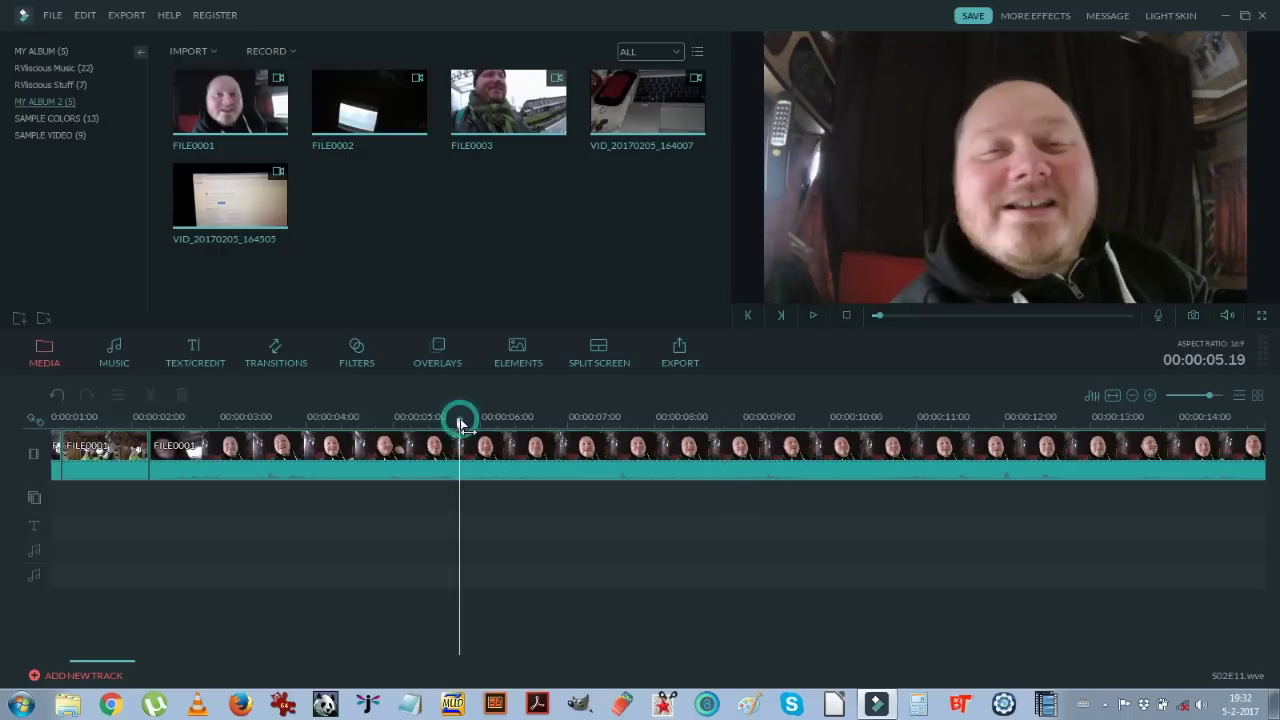
{"action": "key", "text": "space"}
{"action": "key", "text": "space"}
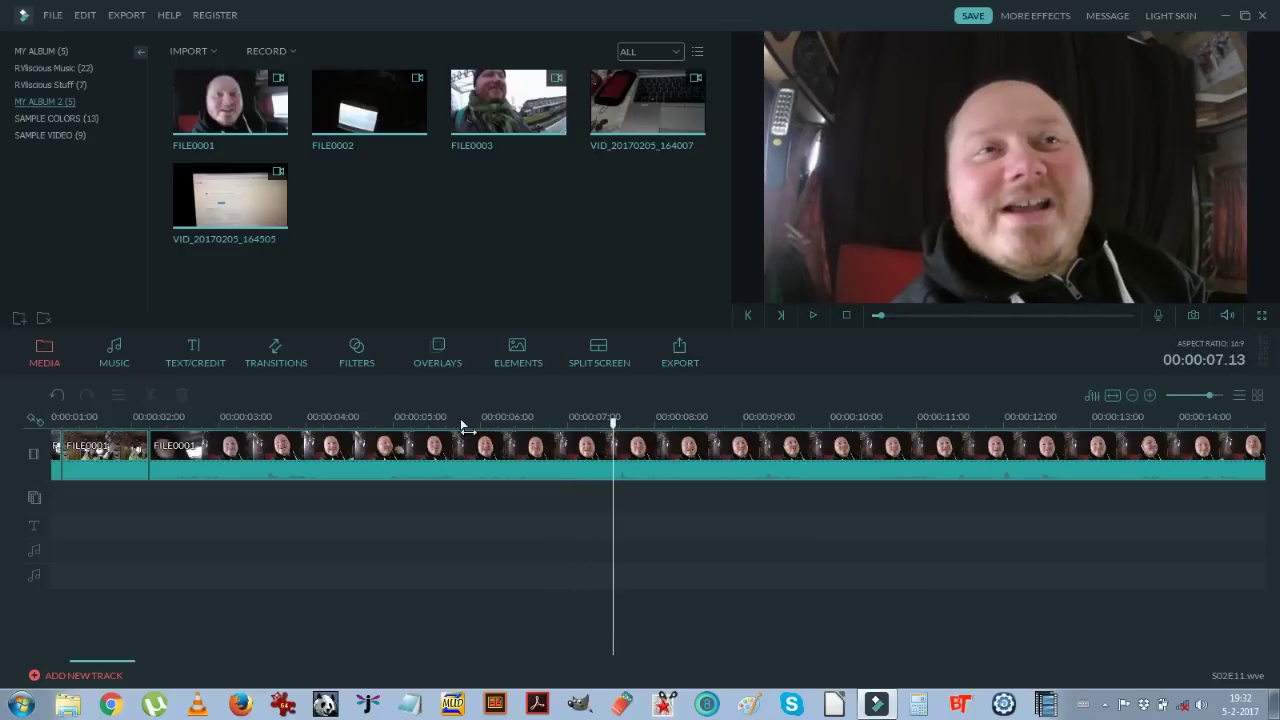
{"action": "left_click", "coordinate": [412, 451]}
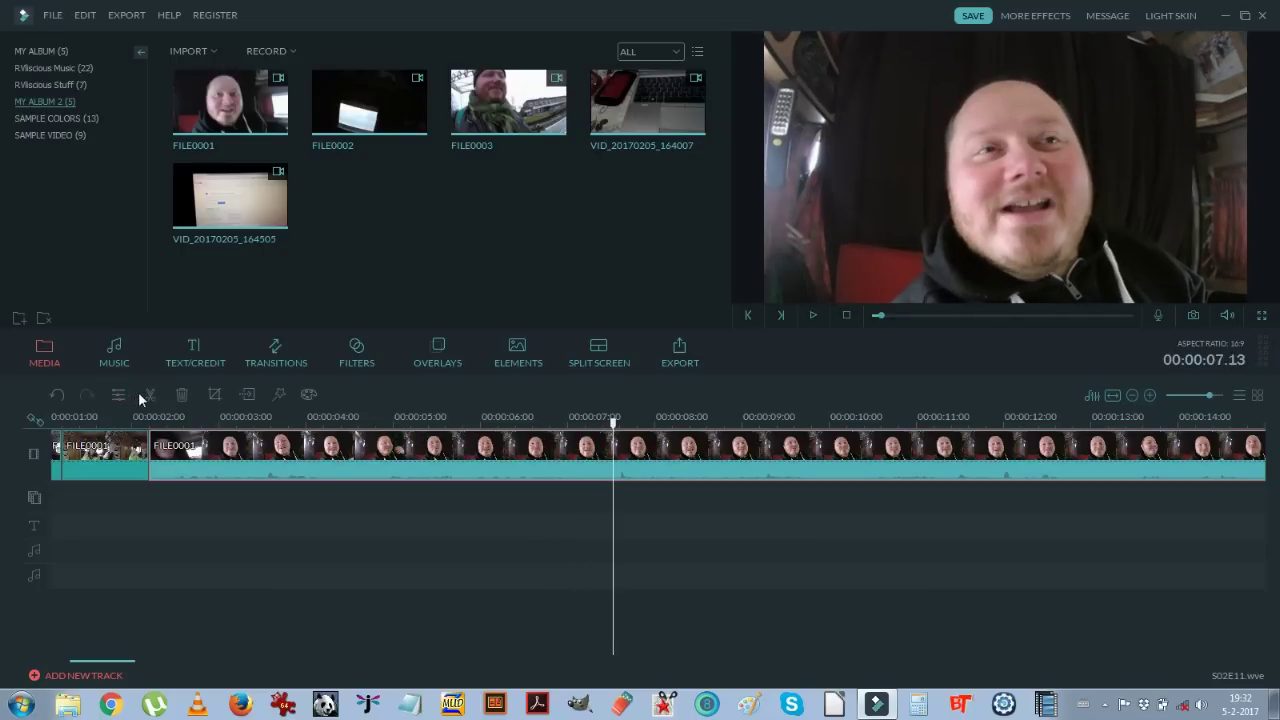
{"action": "left_click", "coordinate": [150, 396]}
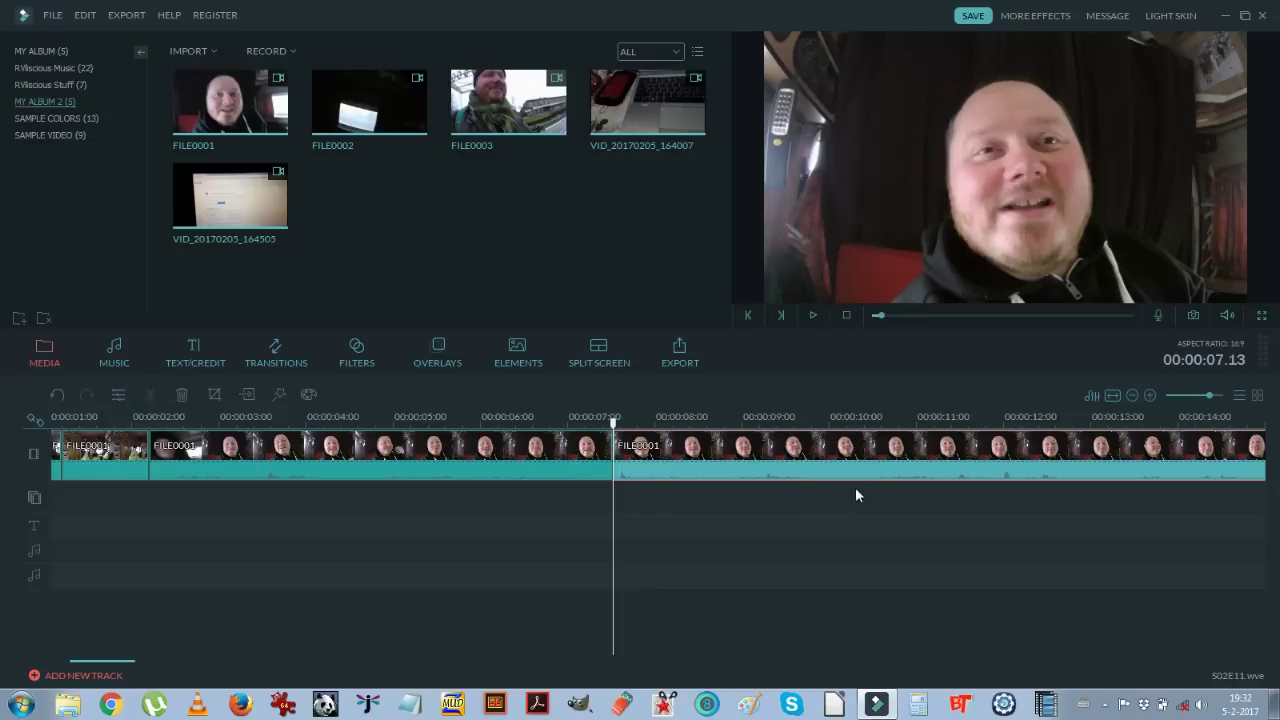
Step: Delete the long remainder of FILE0001 from 00:00:07.13 up to the first FILE0003 clip
{"action": "left_click_drag", "start_coordinate": [116, 660], "coordinate": [214, 658]}
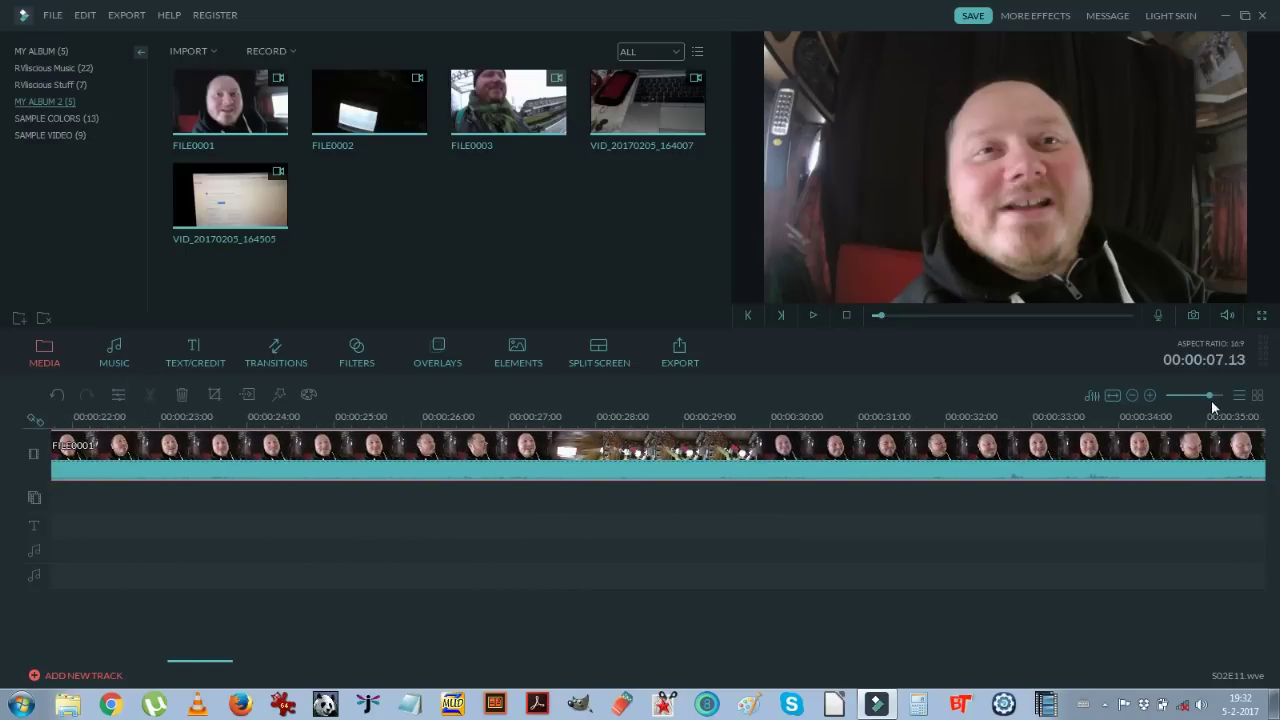
{"action": "left_click_drag", "start_coordinate": [1210, 396], "coordinate": [1197, 395]}
{"action": "left_click_drag", "start_coordinate": [656, 658], "coordinate": [507, 645]}
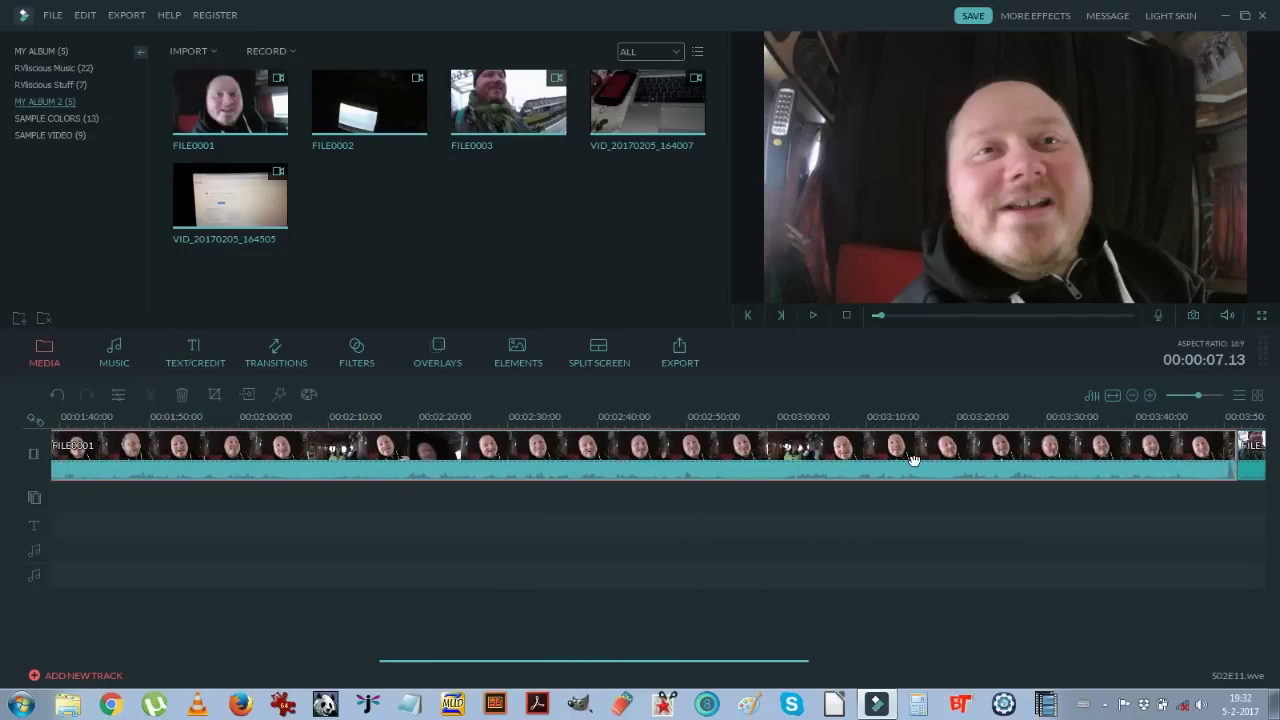
{"action": "right_click", "coordinate": [948, 466]}
{"action": "left_click", "coordinate": [977, 453]}
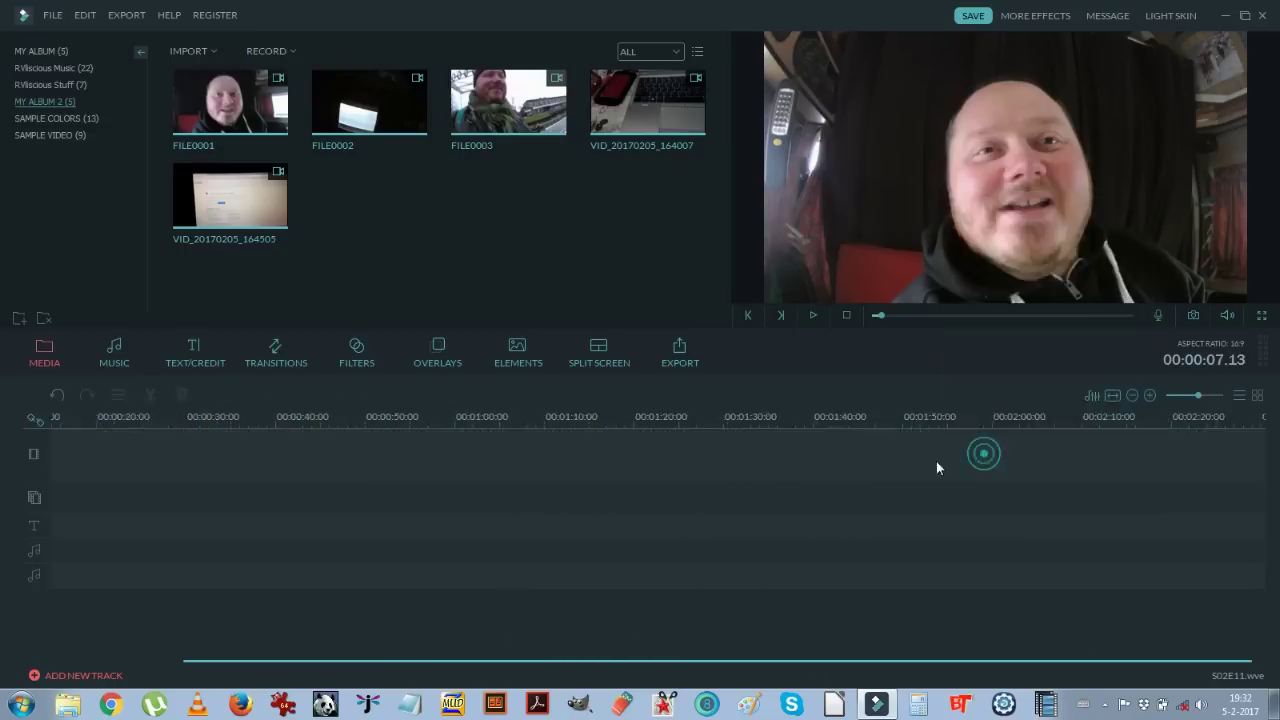
{"action": "key", "text": "ctrl+z"}
{"action": "left_click_drag", "start_coordinate": [437, 663], "coordinate": [238, 648]}
Step: Save the project and play the shortened sequence from the timeline start up to 00:00:09.04
{"action": "left_click_drag", "start_coordinate": [118, 425], "coordinate": [53, 425]}
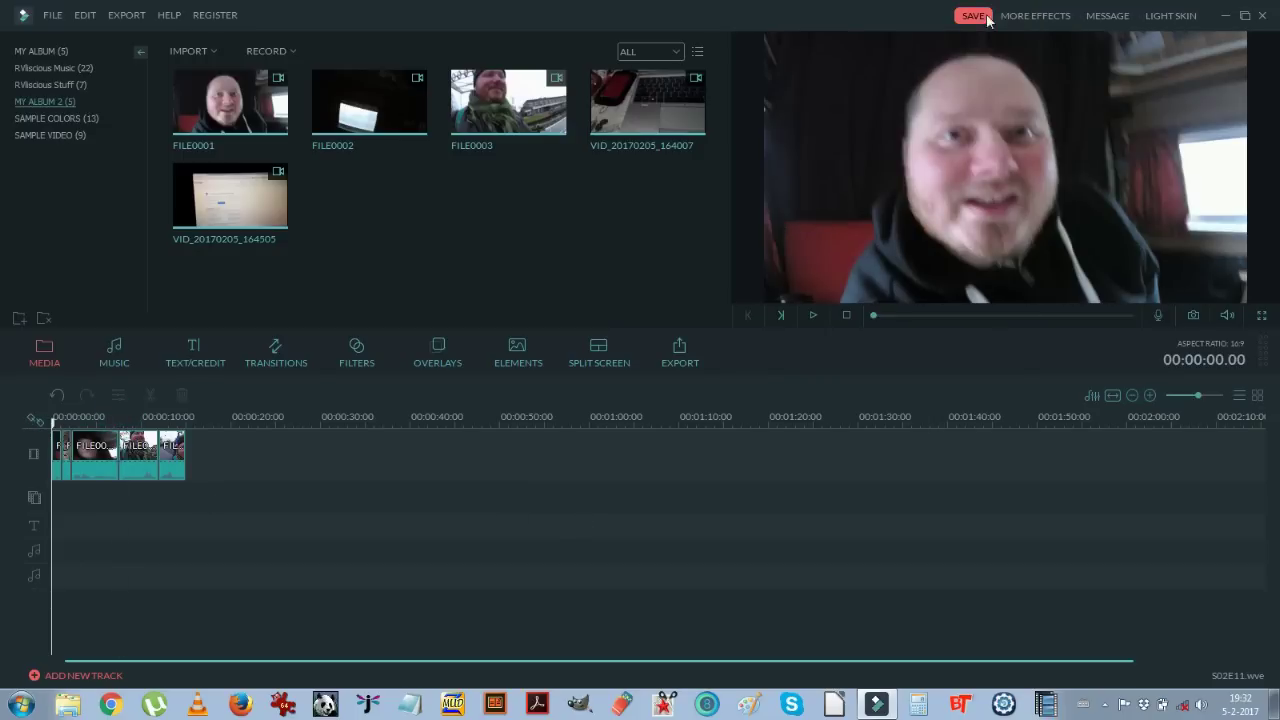
{"action": "key", "text": "space"}
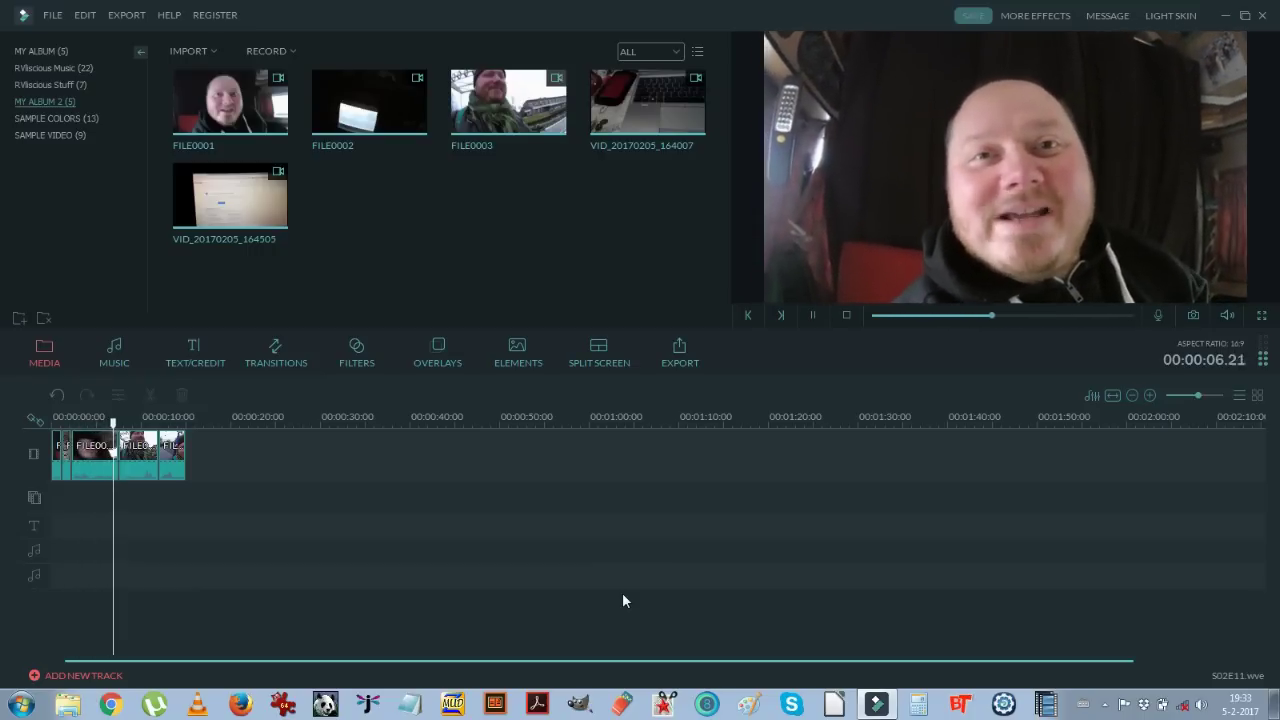
{"action": "key", "text": "space"}
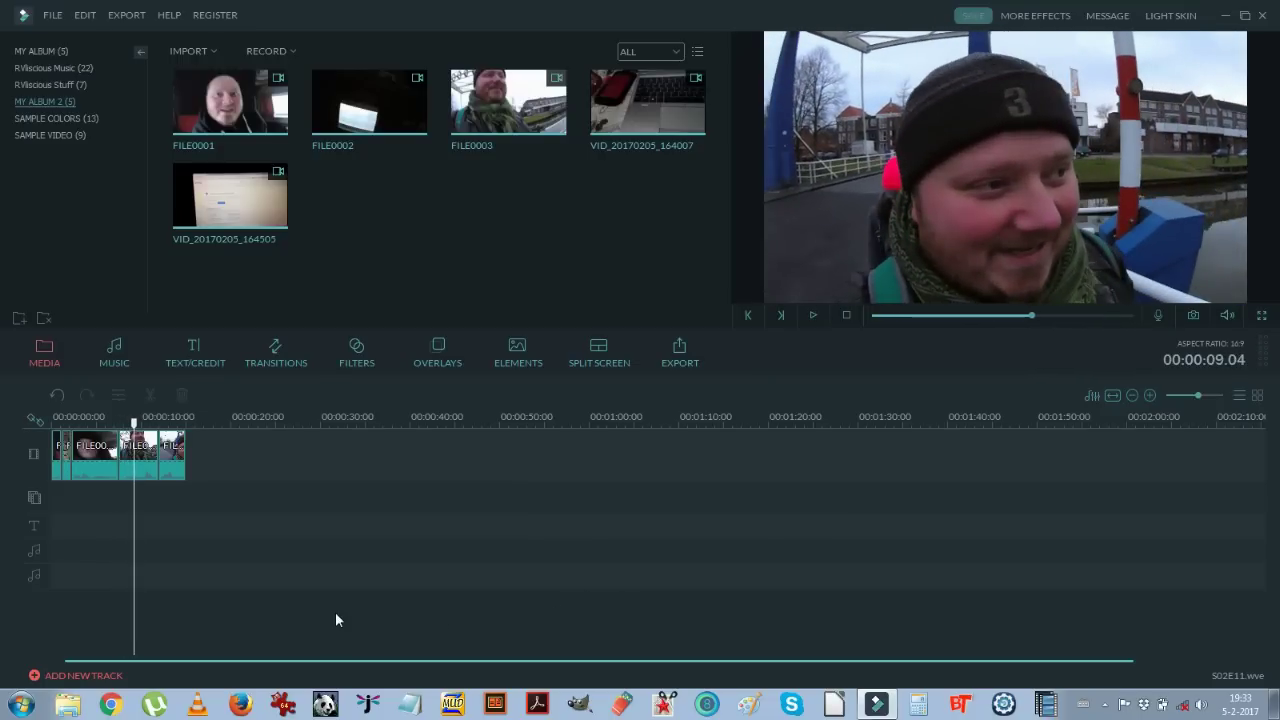
Step: Browse the transitions library and preview CrazyParammetricFun, CrossZoom, Cross_shutter_2 and Cross_shutter_1
{"action": "left_click", "coordinate": [285, 660]}
{"action": "left_click", "coordinate": [275, 355]}
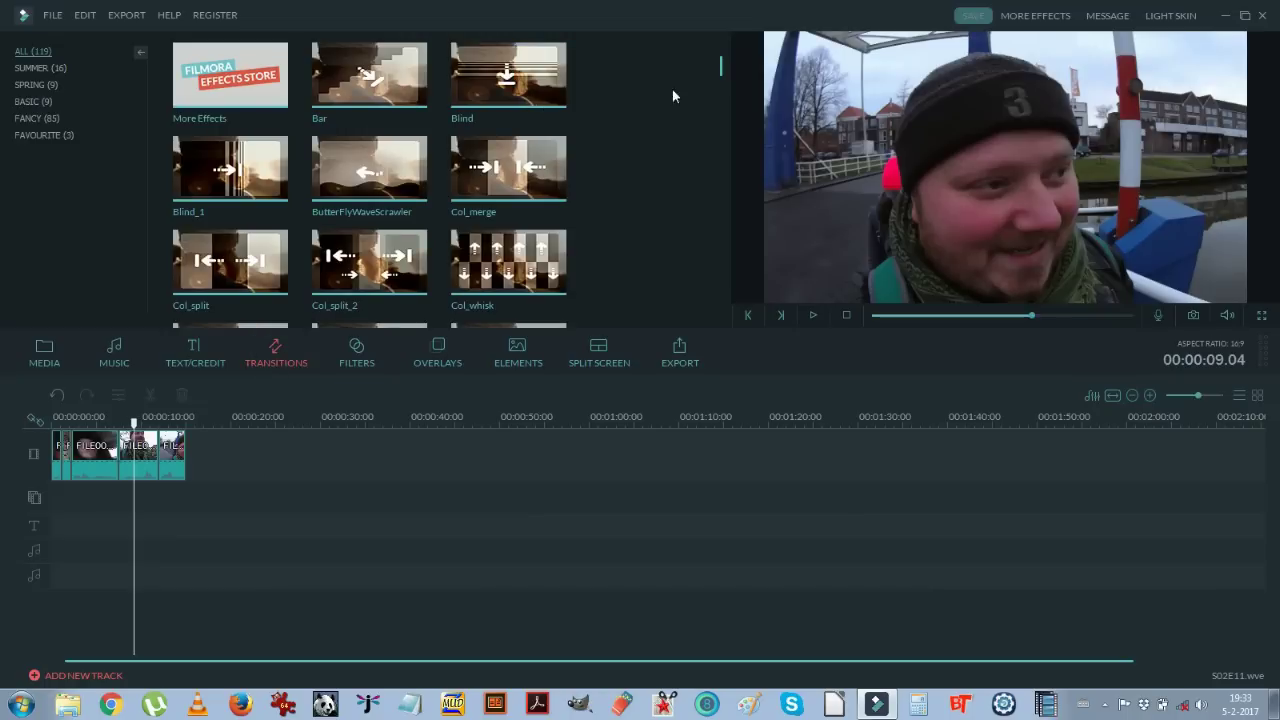
{"action": "left_click", "coordinate": [720, 64]}
{"action": "left_click_drag", "start_coordinate": [720, 64], "coordinate": [724, 84]}
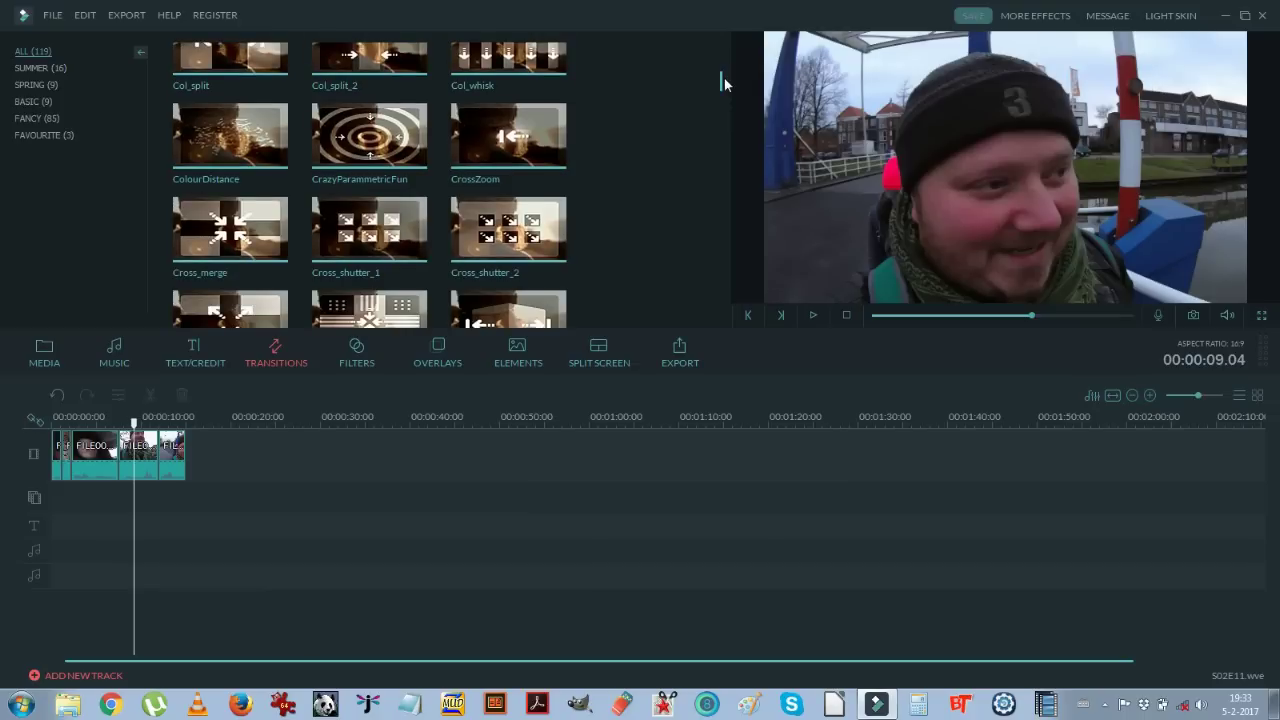
{"action": "left_click", "coordinate": [404, 145]}
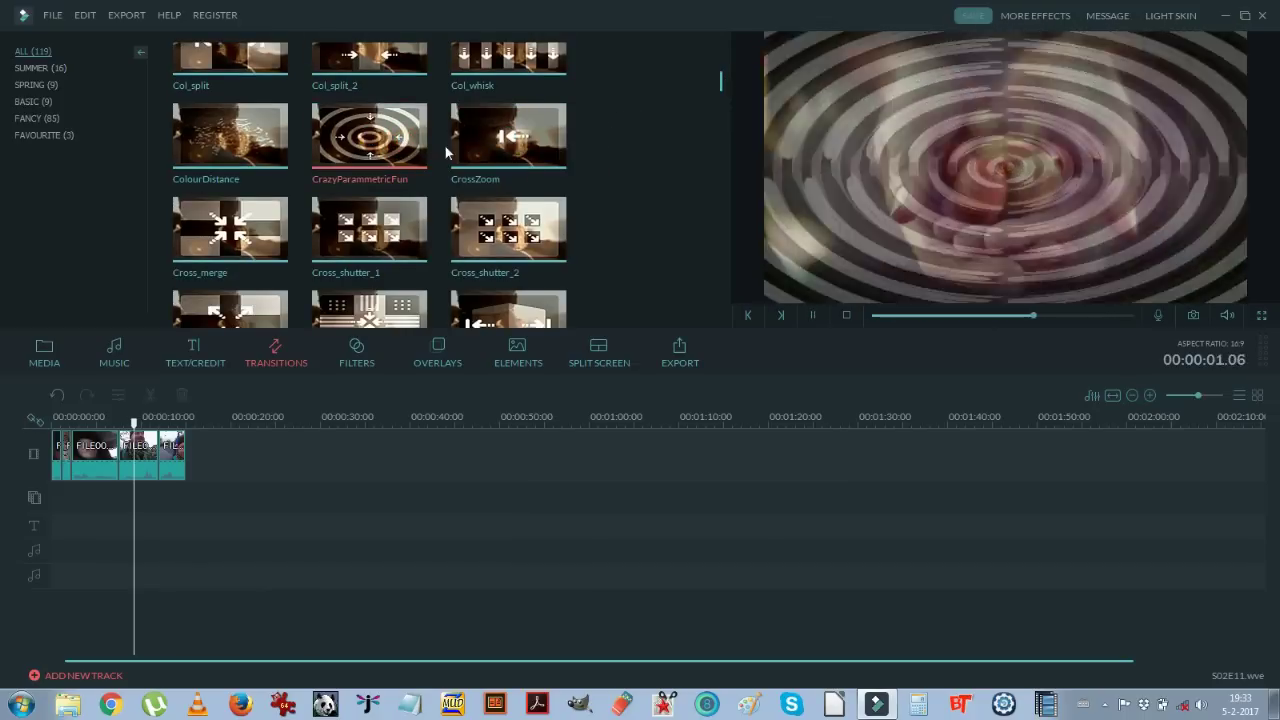
{"action": "left_click", "coordinate": [469, 148]}
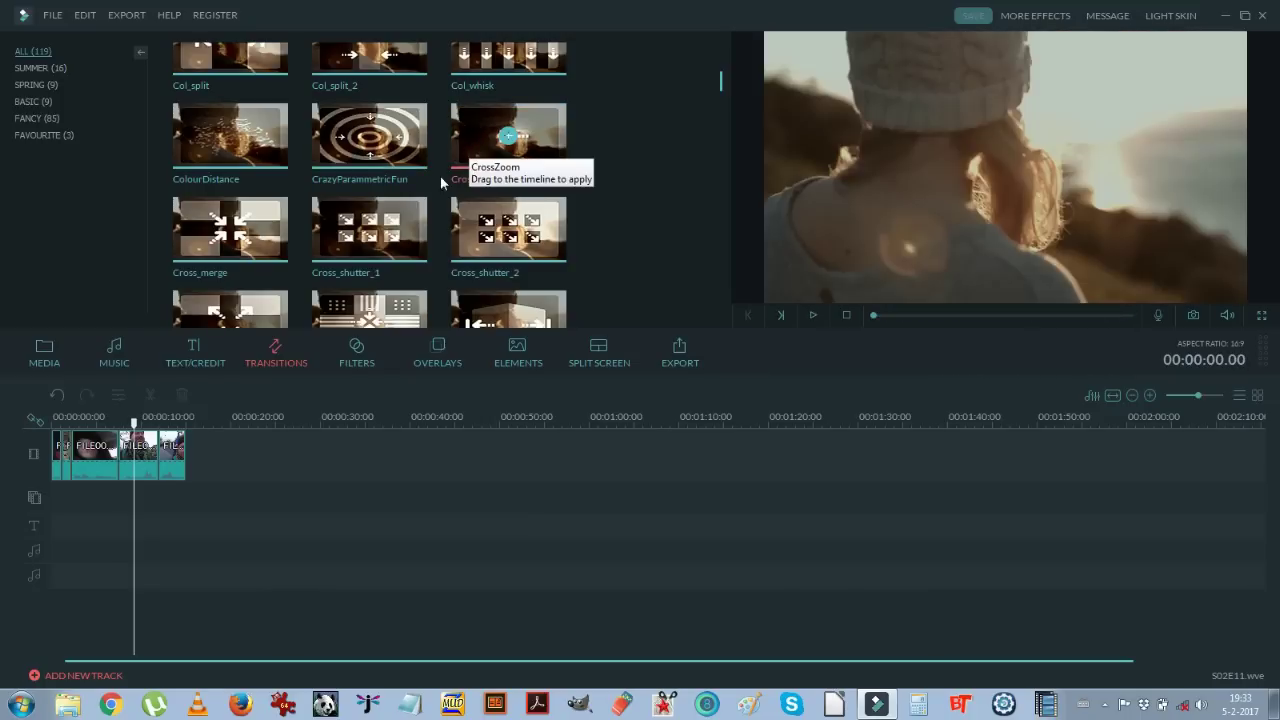
{"action": "left_click", "coordinate": [462, 212]}
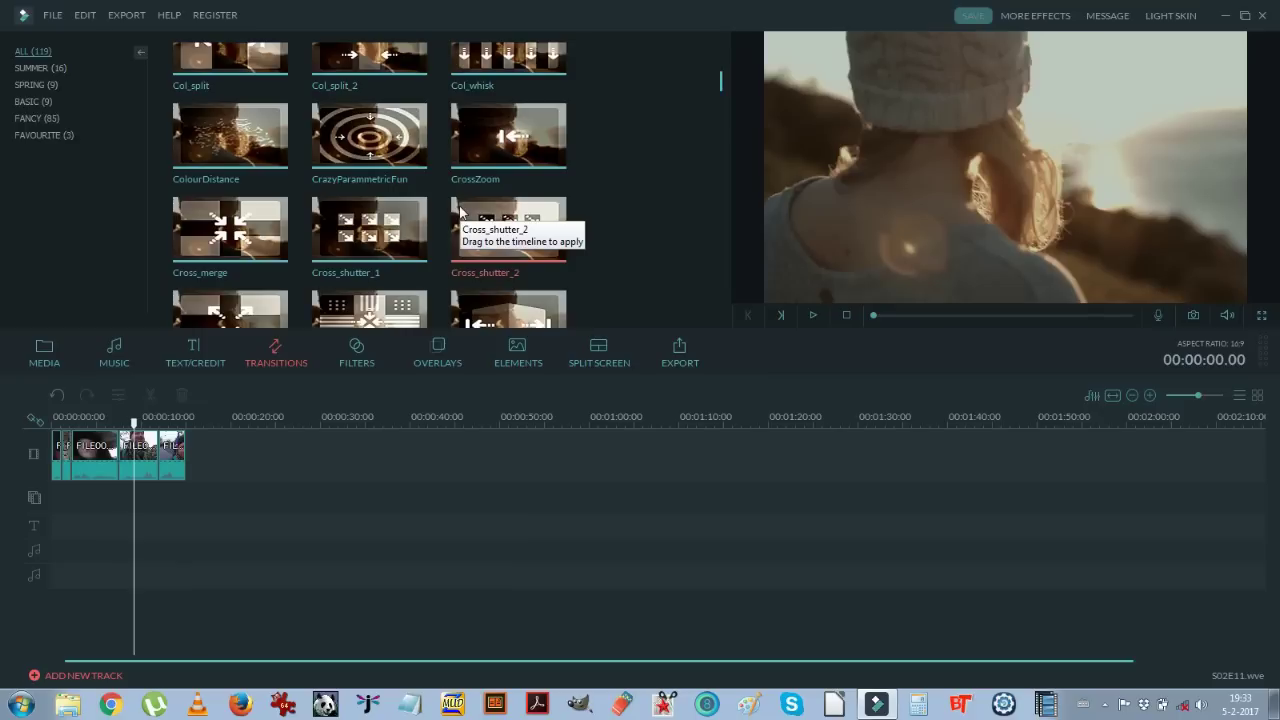
{"action": "left_click", "coordinate": [400, 316]}
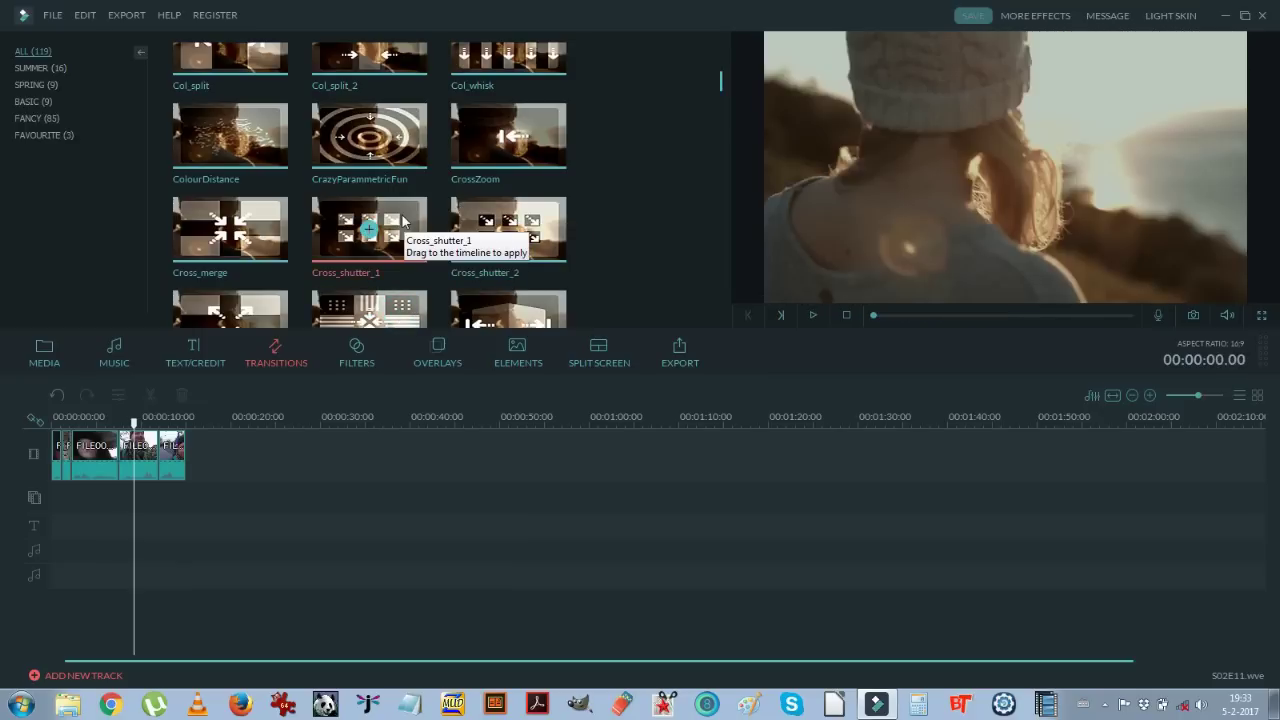
Step: Preview Cross_shutter_1 and place it on the cut between the last FILE0001 piece and the first FILE0003 clip
{"action": "left_click_drag", "start_coordinate": [1200, 395], "coordinate": [1213, 397]}
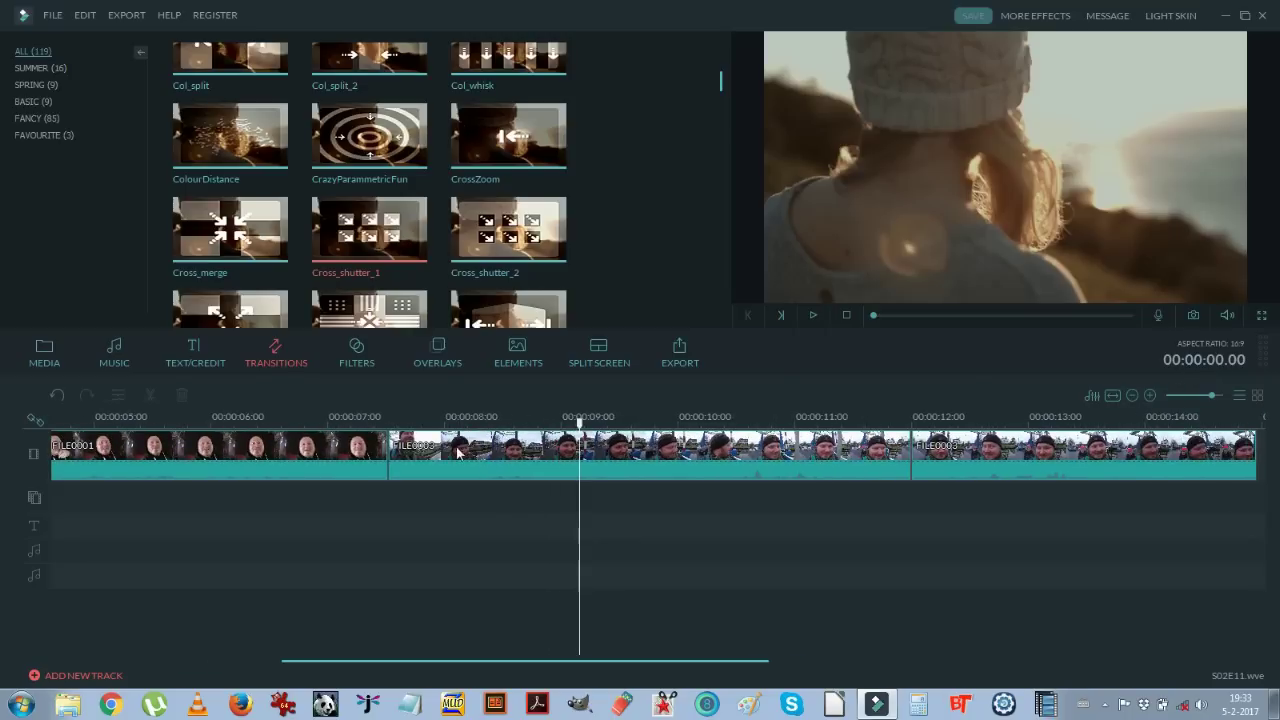
{"action": "left_click", "coordinate": [366, 416]}
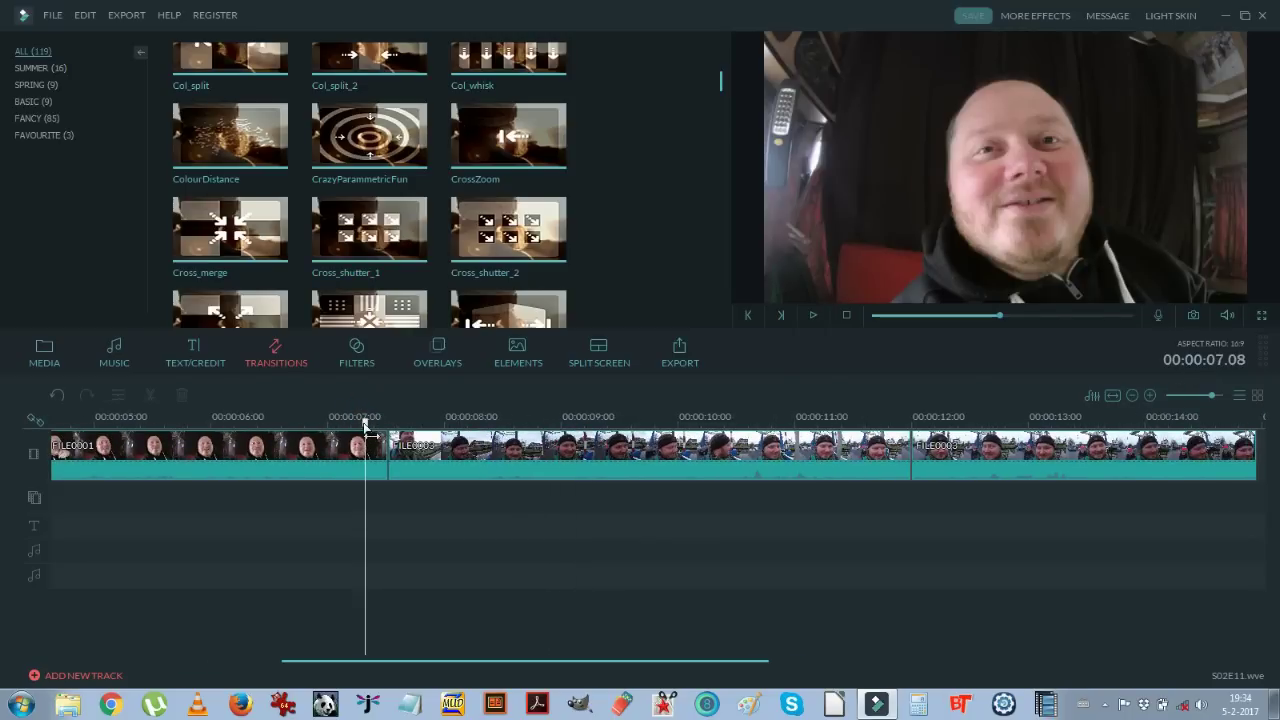
{"action": "left_click", "coordinate": [415, 418]}
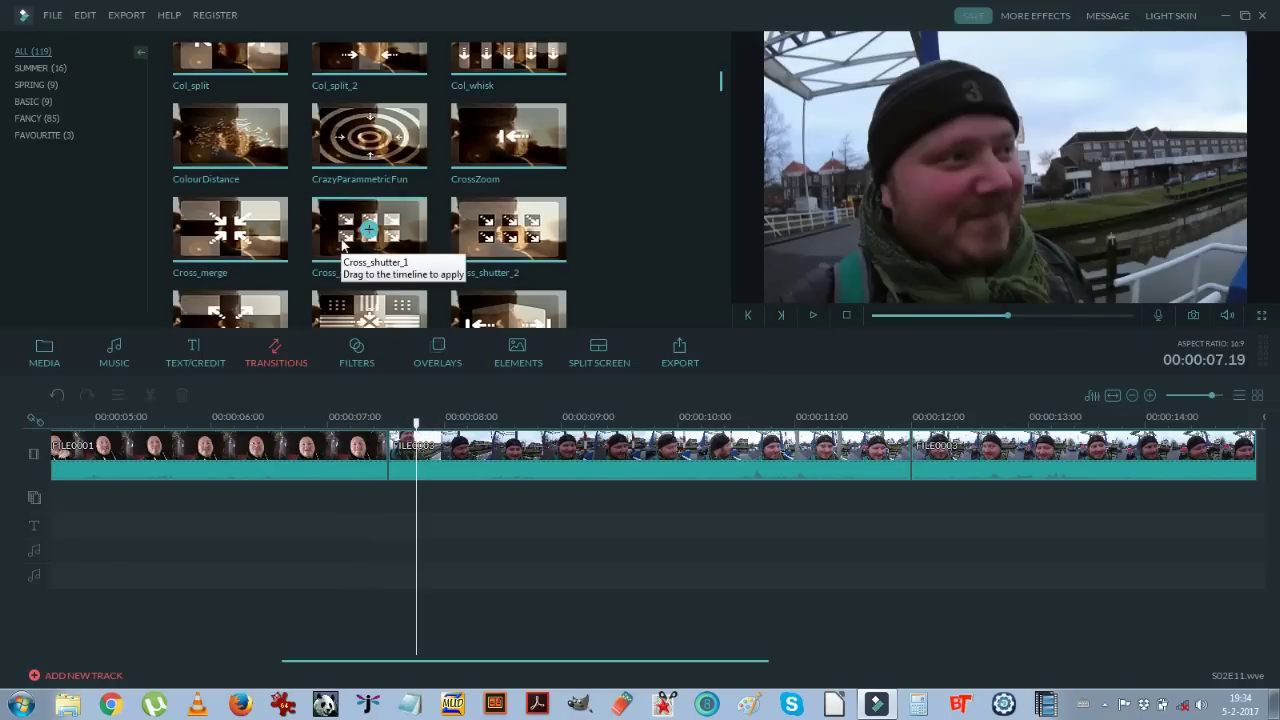
{"action": "left_click", "coordinate": [335, 243]}
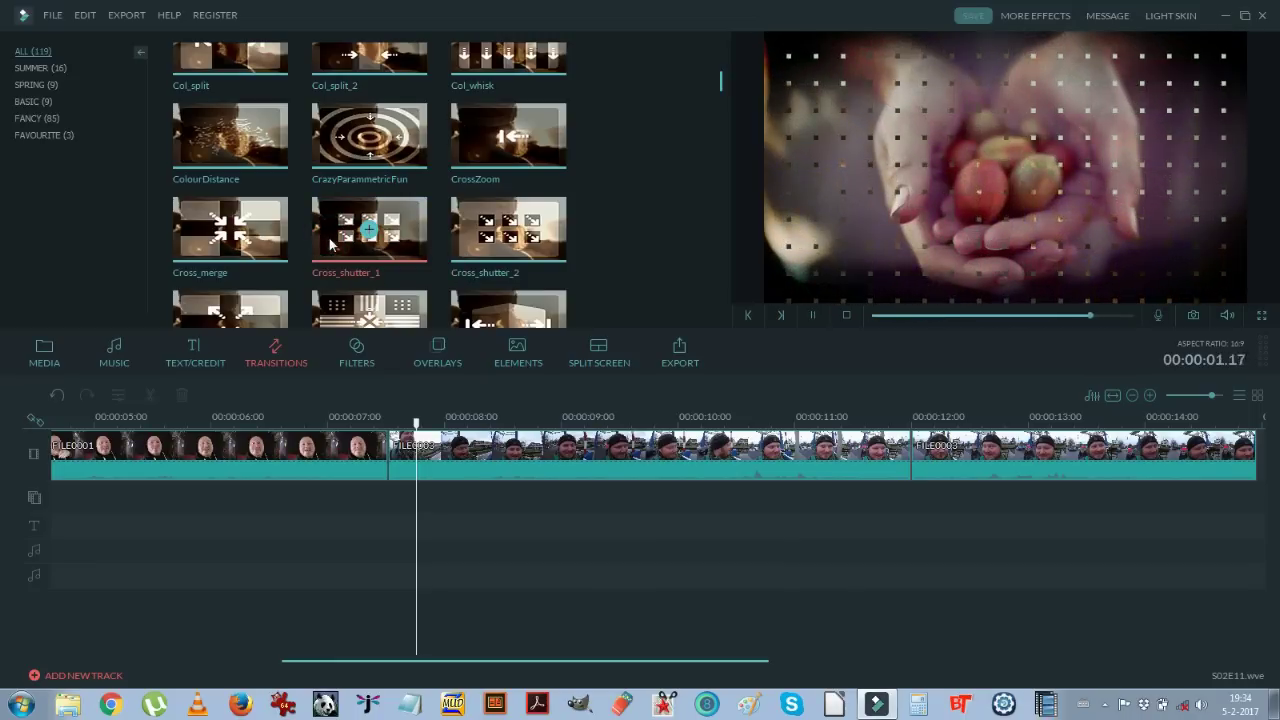
{"action": "left_click_drag", "start_coordinate": [333, 243], "coordinate": [389, 458]}
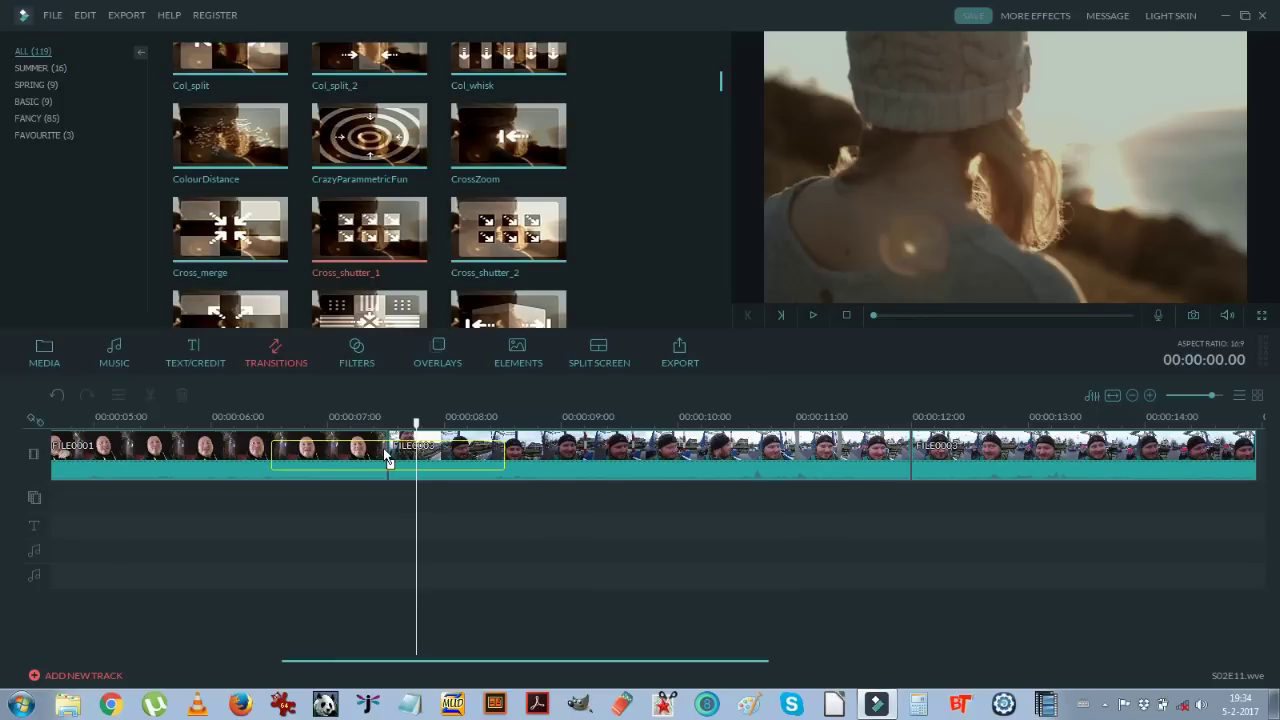
{"action": "left_click_drag", "start_coordinate": [383, 448], "coordinate": [385, 450]}
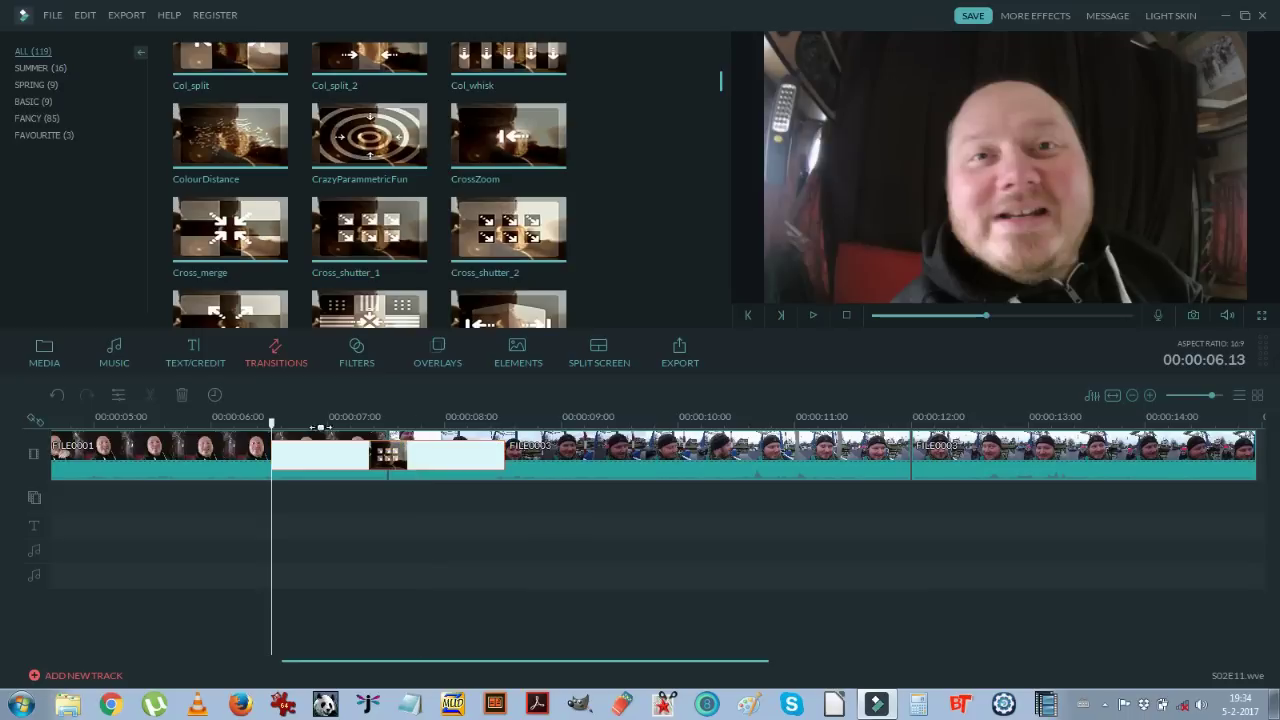
Step: Play through the Cross_shutter_1 transition up to 00:00:09.03 and save the project
{"action": "left_click", "coordinate": [250, 422]}
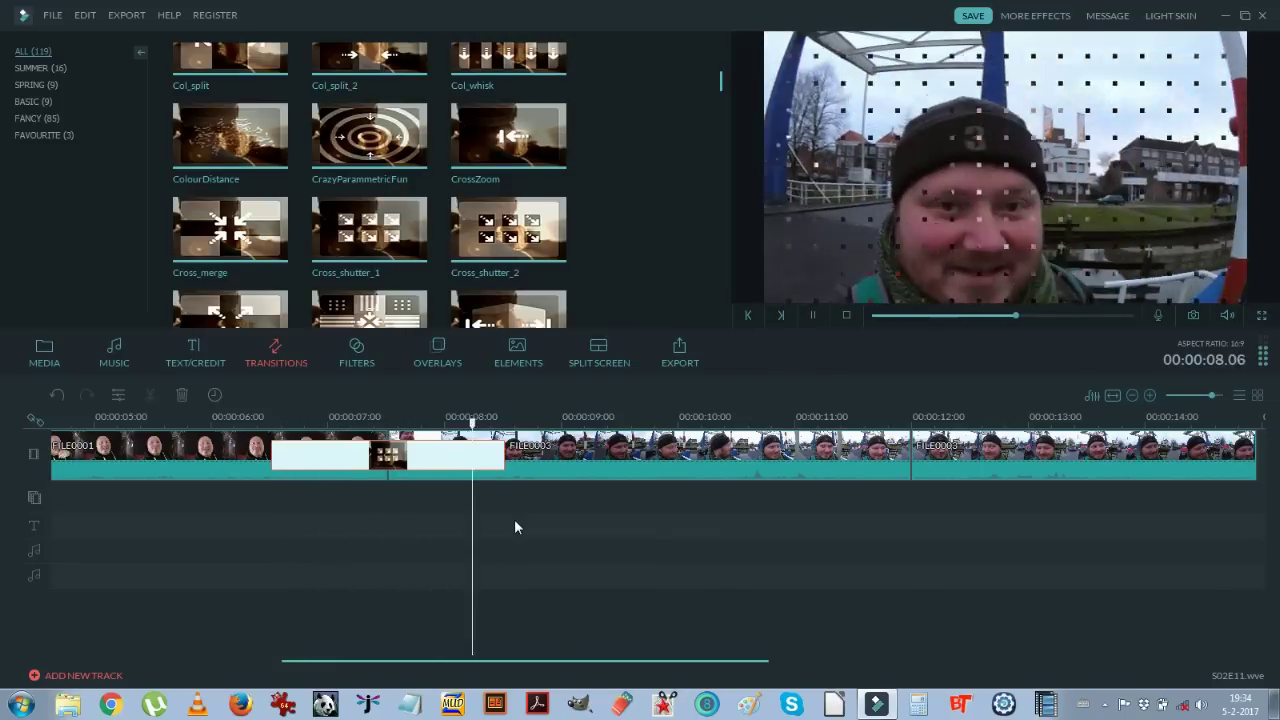
{"action": "key", "text": "space"}
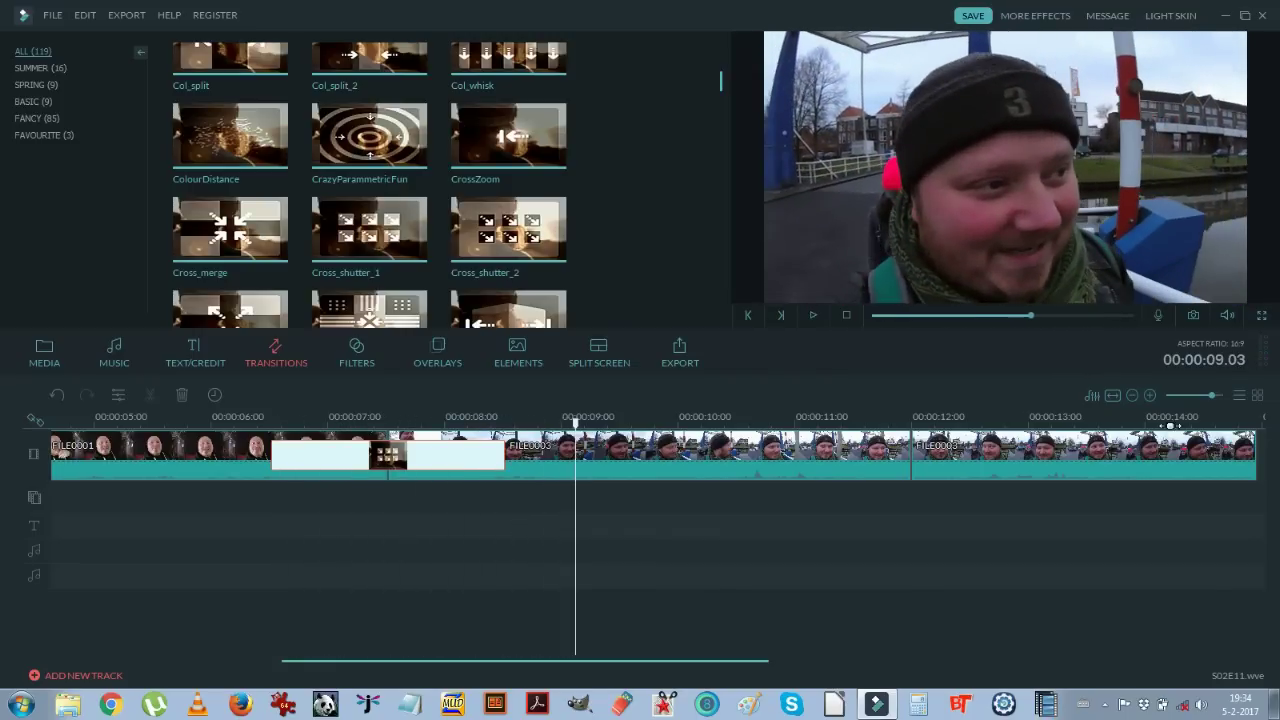
{"action": "left_click_drag", "start_coordinate": [1213, 396], "coordinate": [1207, 397]}
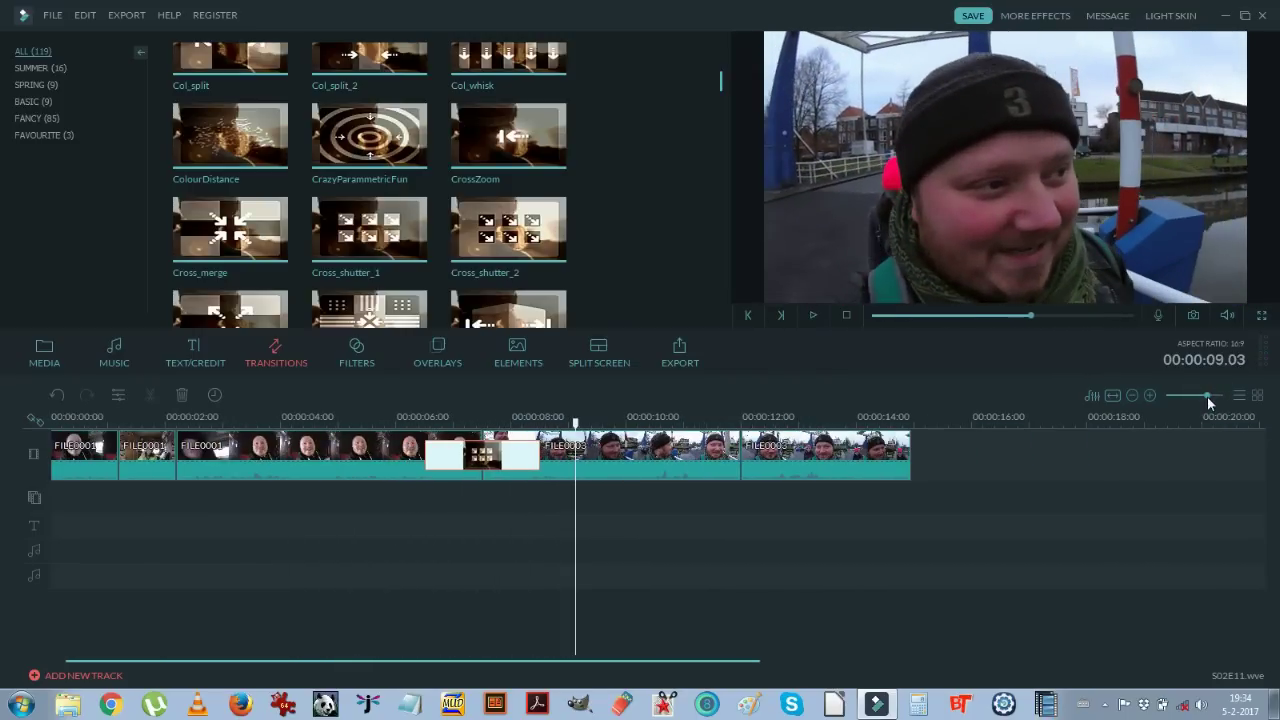
{"action": "left_click", "coordinate": [973, 15]}
Step: Undo and redo adding the Cross_shutter_1 transition
{"action": "left_click", "coordinate": [57, 393]}
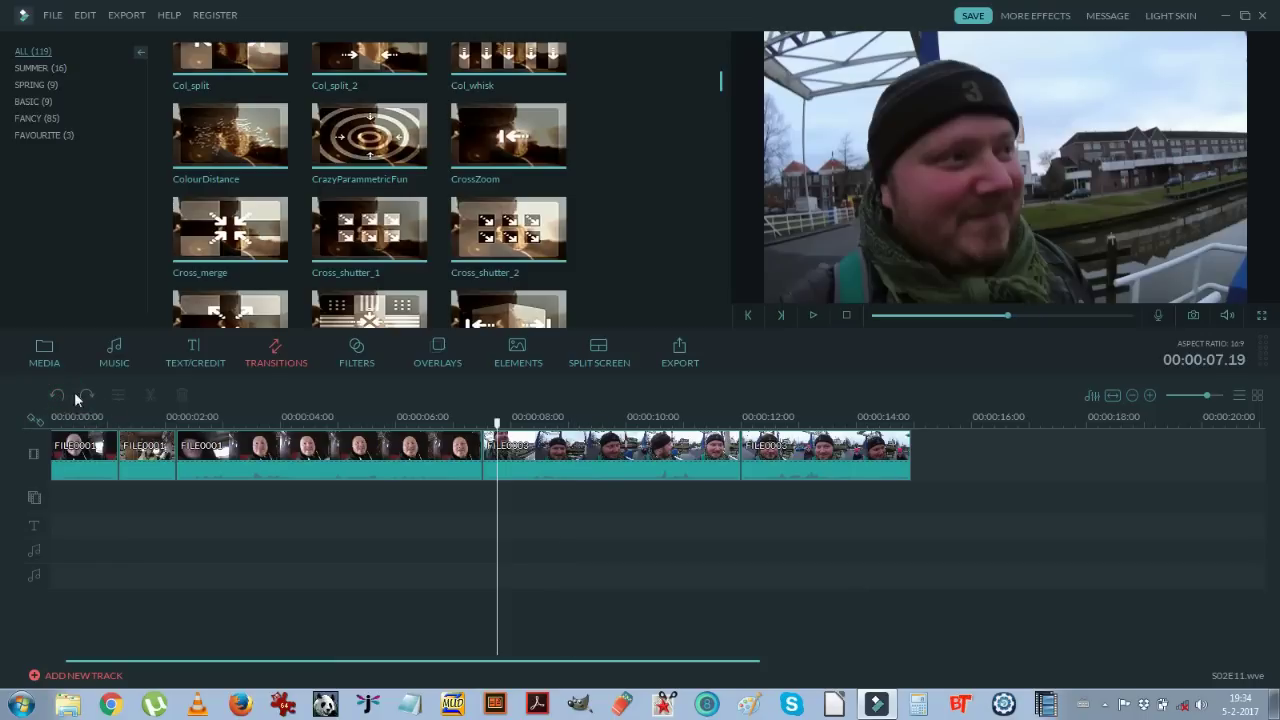
{"action": "left_click", "coordinate": [86, 396]}
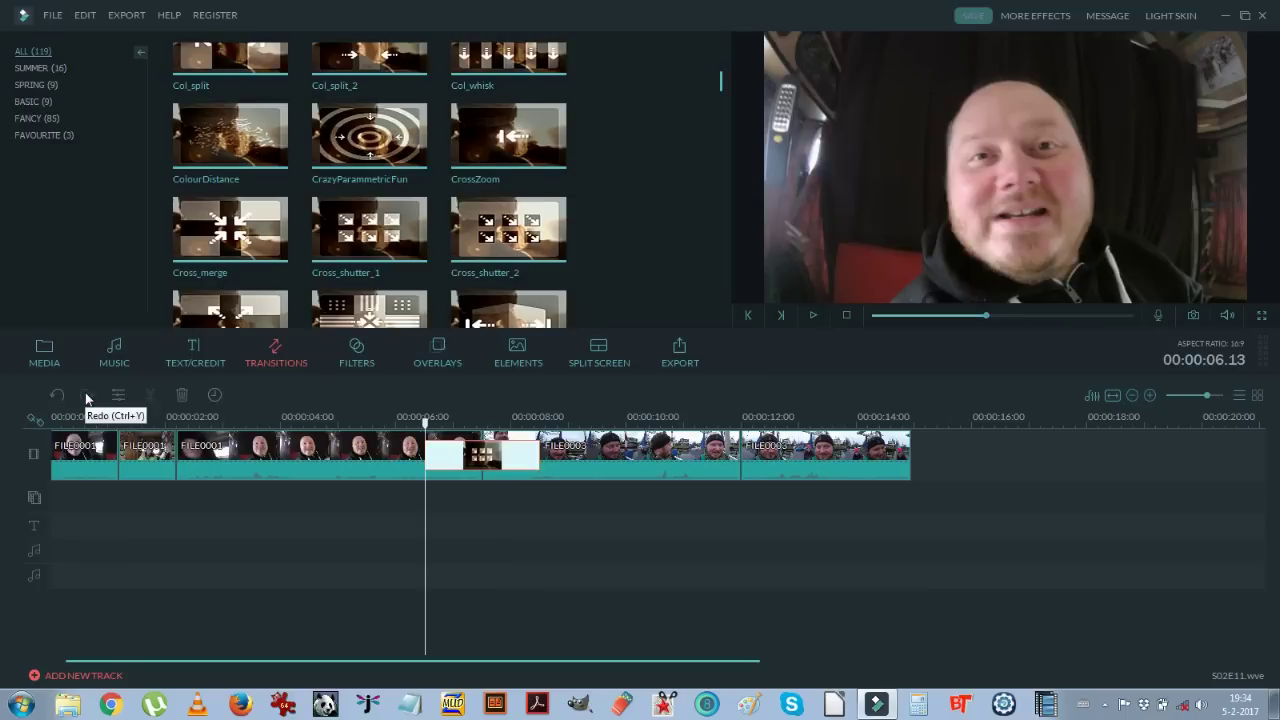
Step: Replace the transition between FILE0001 and FILE0003 with CrazyParammetricFun and play it through to 00:00:08.19
{"action": "mouse_move", "coordinate": [331, 150]}
{"action": "left_click_drag", "start_coordinate": [326, 152], "coordinate": [436, 458]}
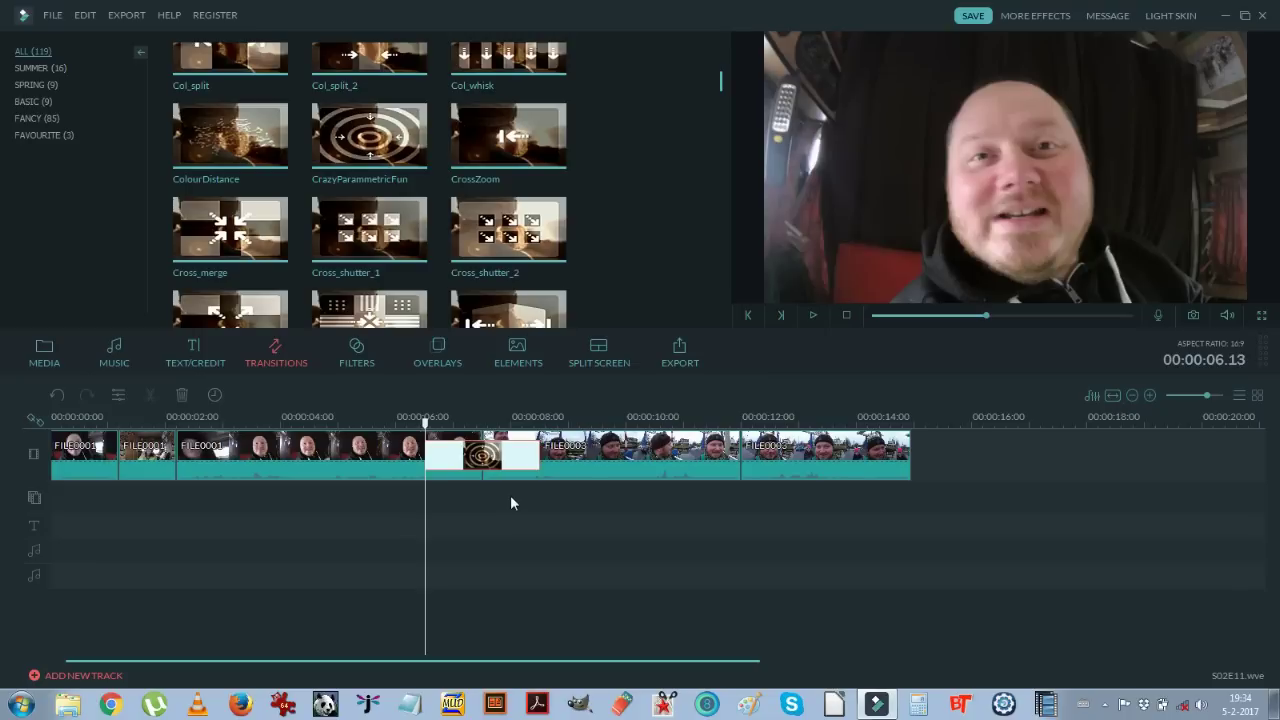
{"action": "key", "text": "space"}
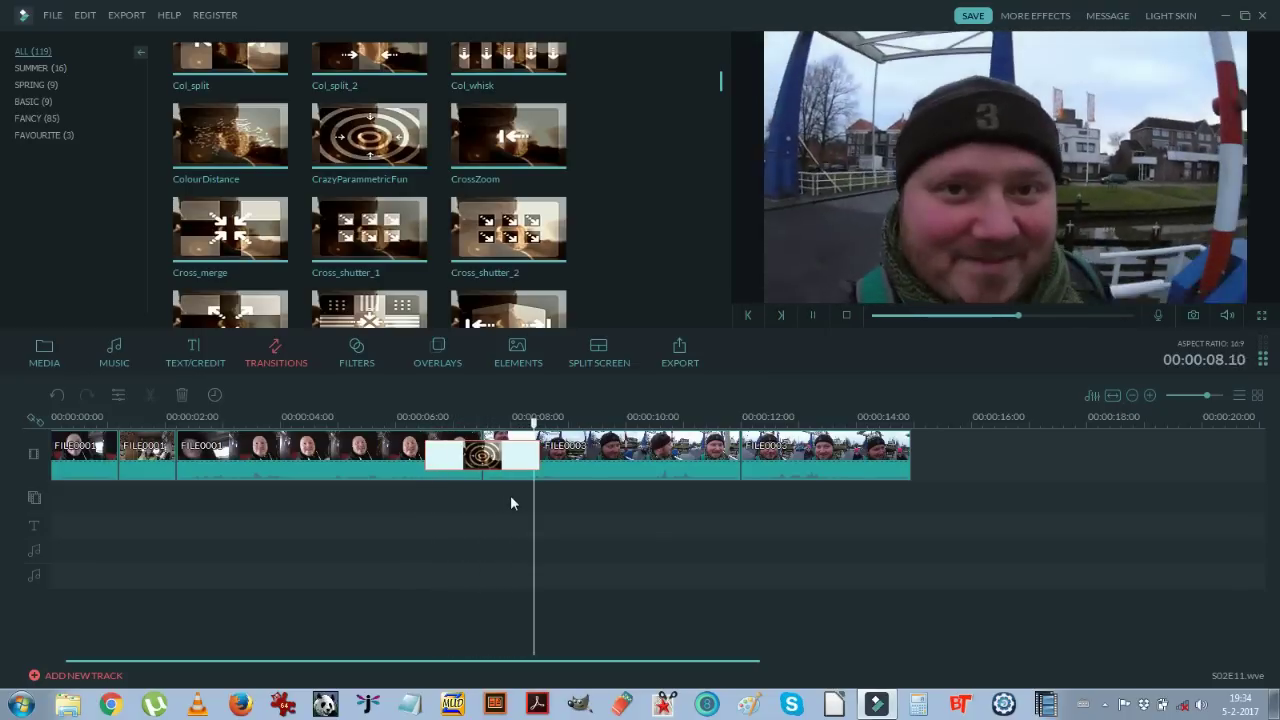
{"action": "key", "text": "space"}
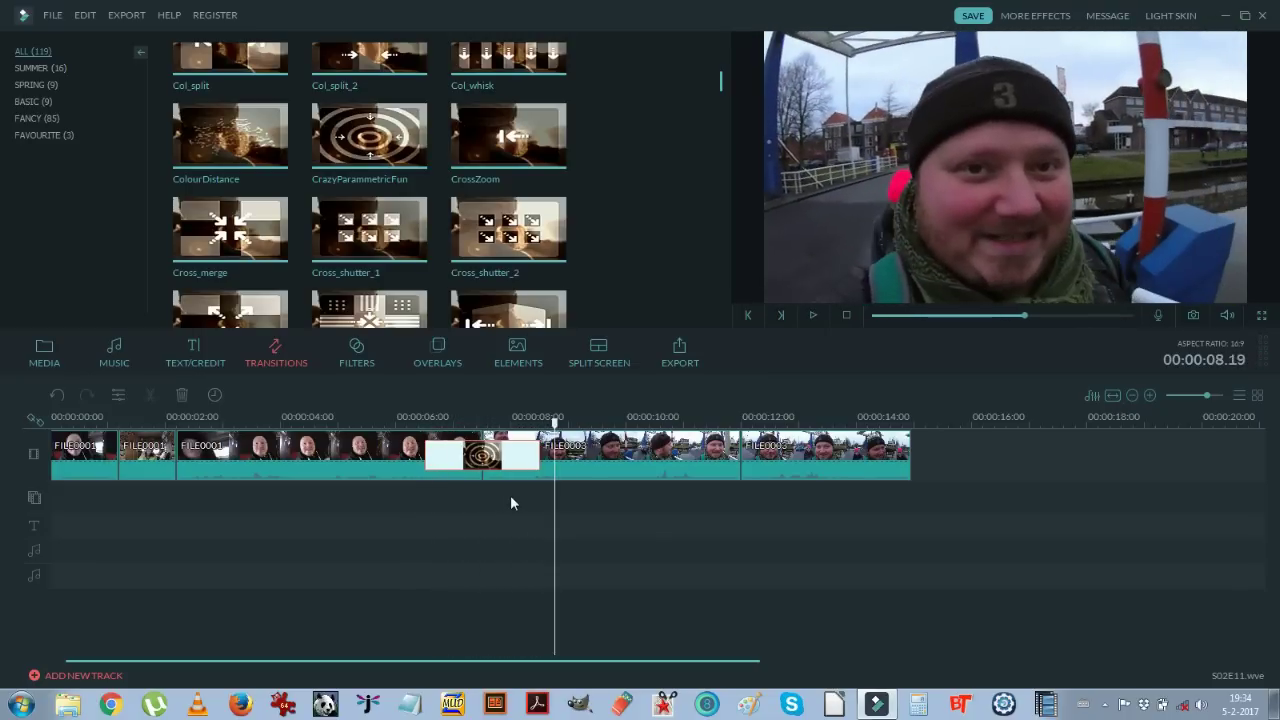
Step: Undo the switch to CrazyParammetricFun and play through the Cross_shutter_1 transition to 00:00:08.13
{"action": "left_click", "coordinate": [55, 396]}
{"action": "key", "text": "space"}
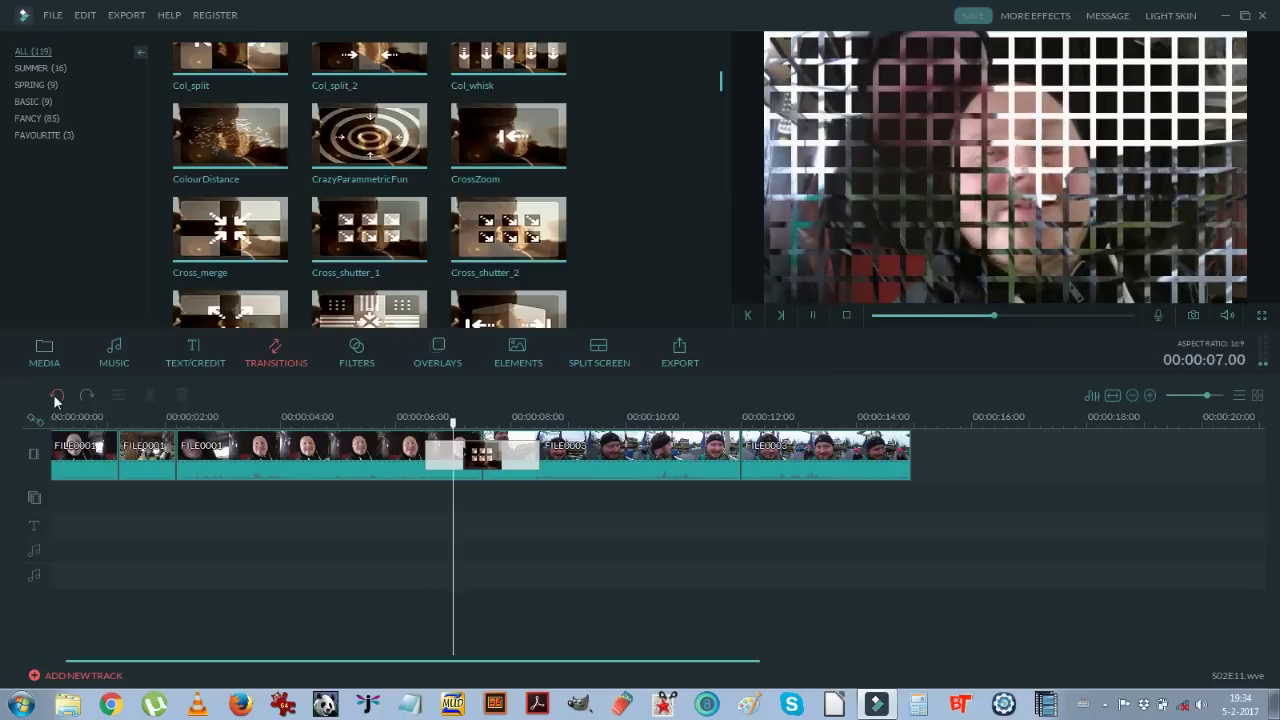
{"action": "key", "text": "space"}
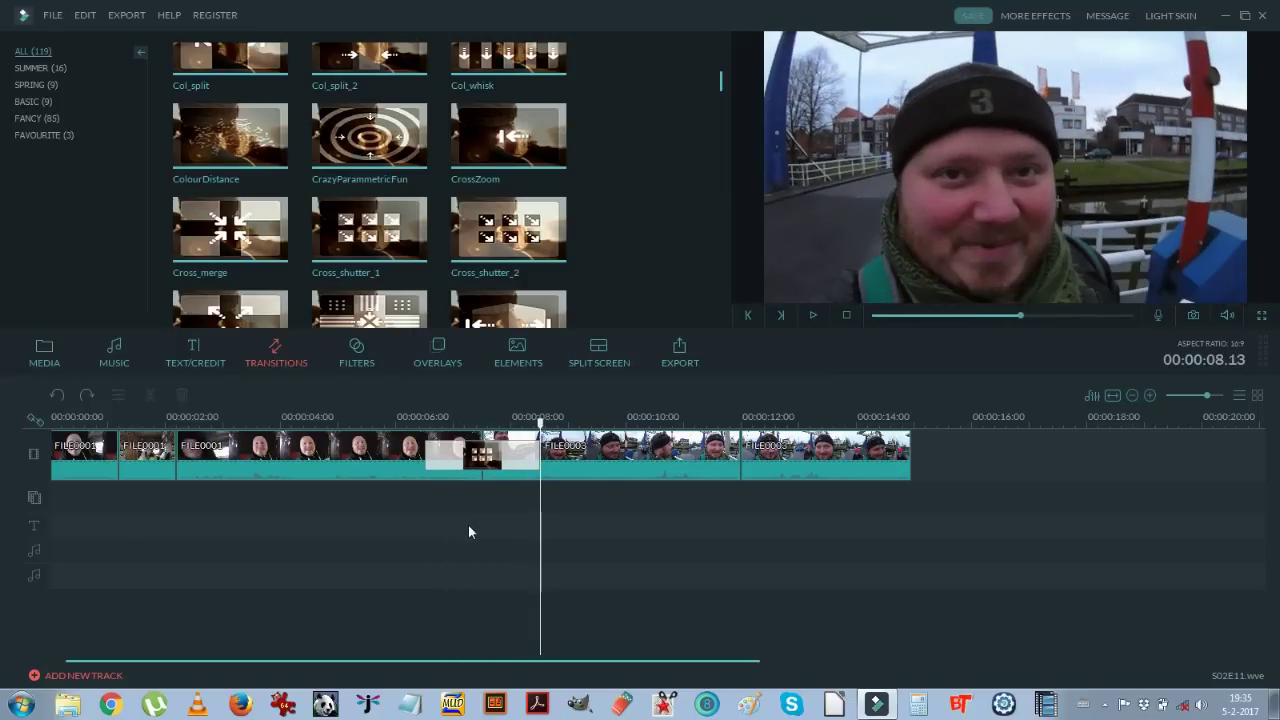
{"action": "left_click", "coordinate": [390, 659]}
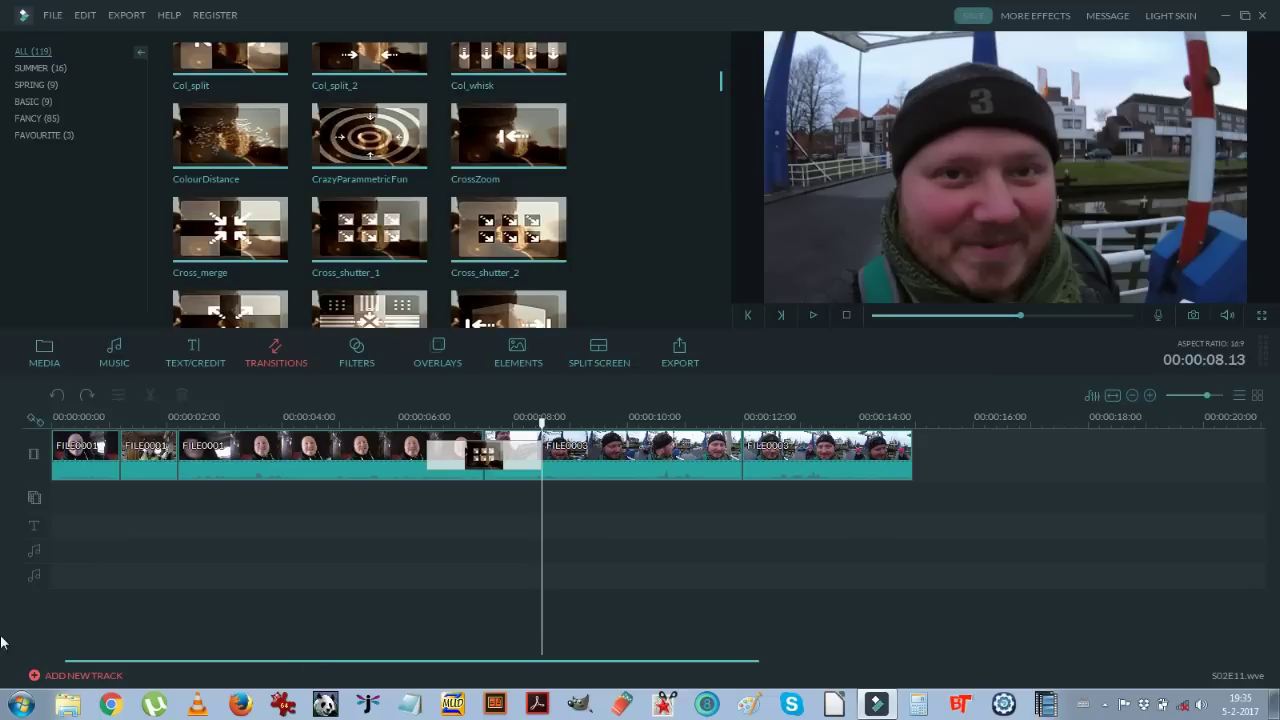
Step: Open the text and credit presets and play the second FILE0001 piece from 00:00:01.06 to 00:00:02.14
{"action": "left_click", "coordinate": [200, 362]}
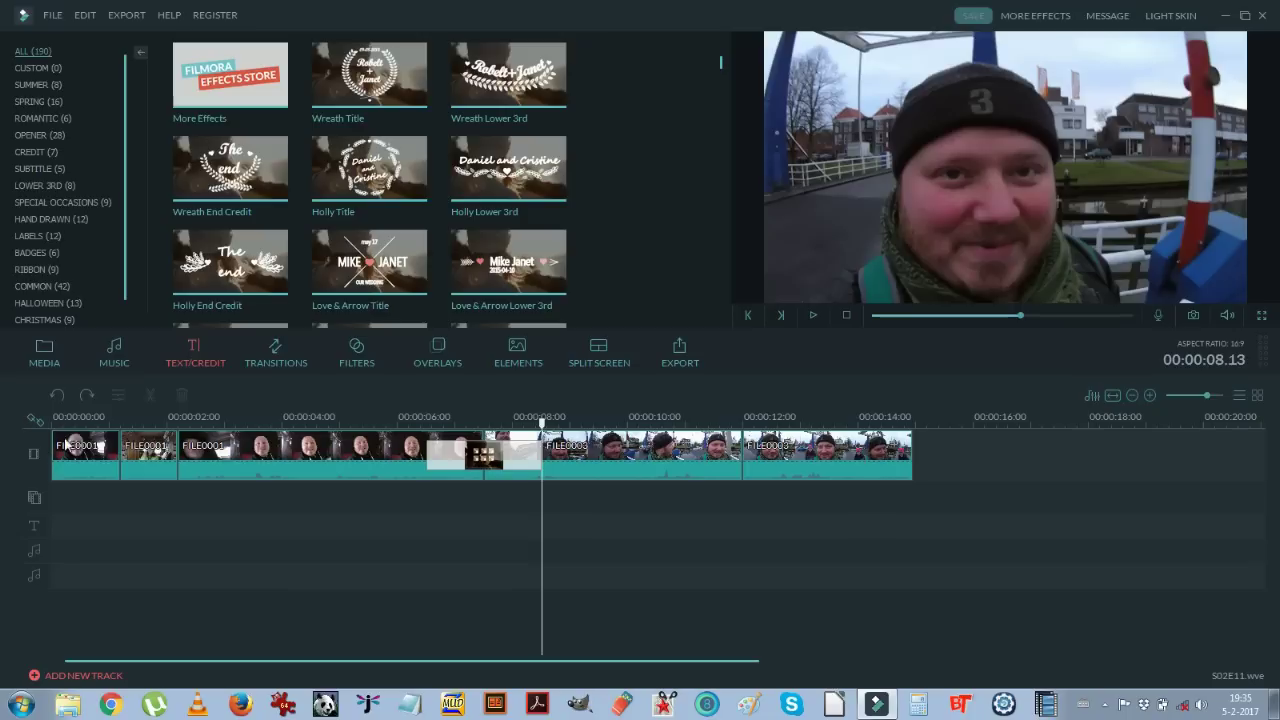
{"action": "left_click", "coordinate": [57, 423]}
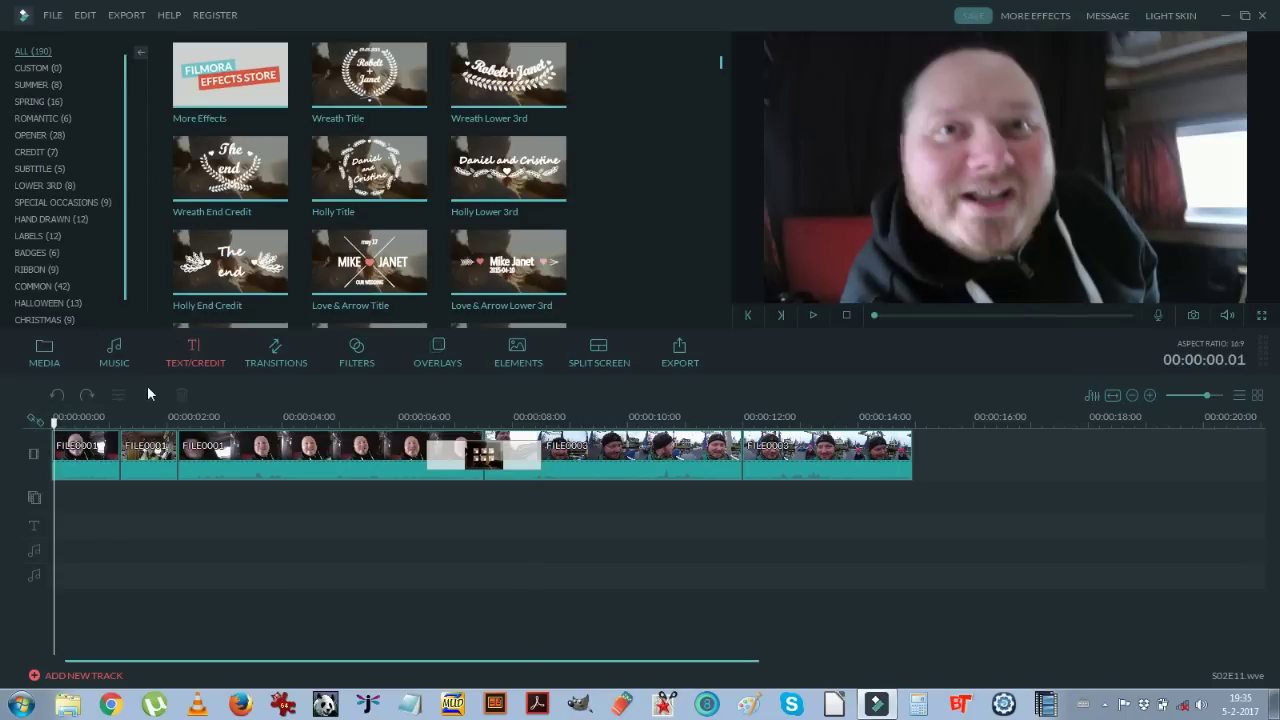
{"action": "left_click", "coordinate": [123, 420]}
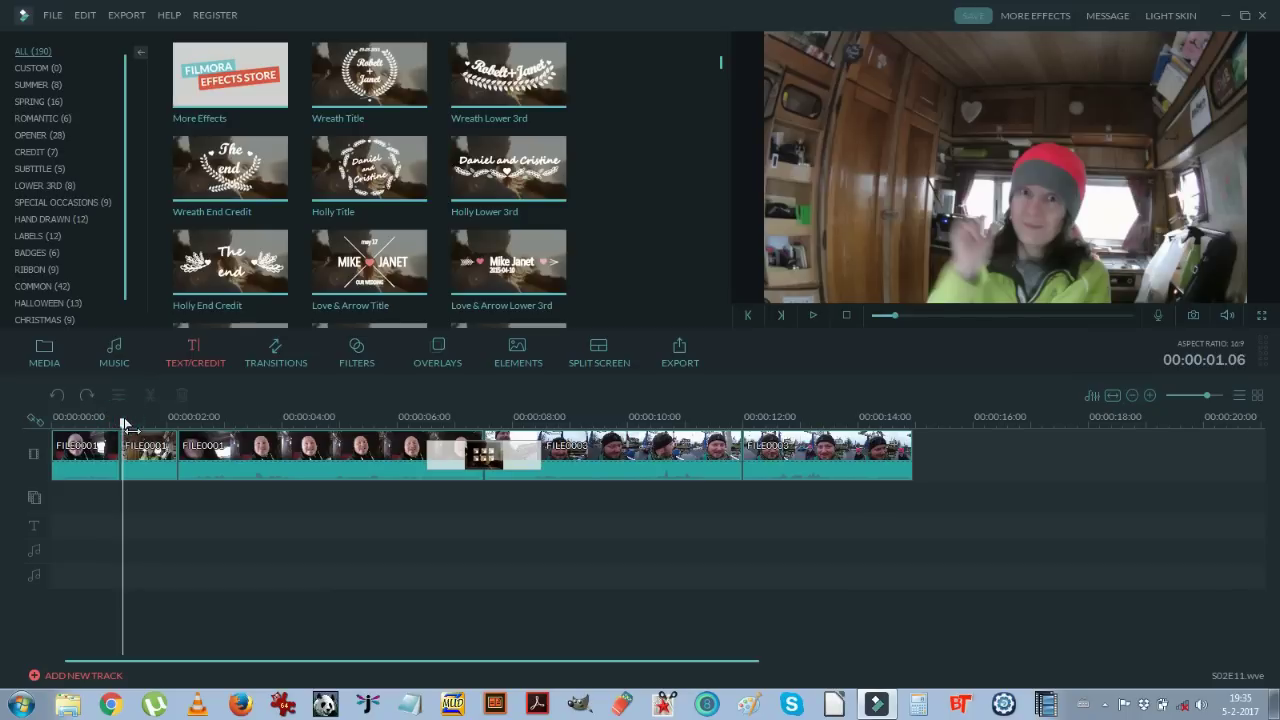
{"action": "key", "text": "space"}
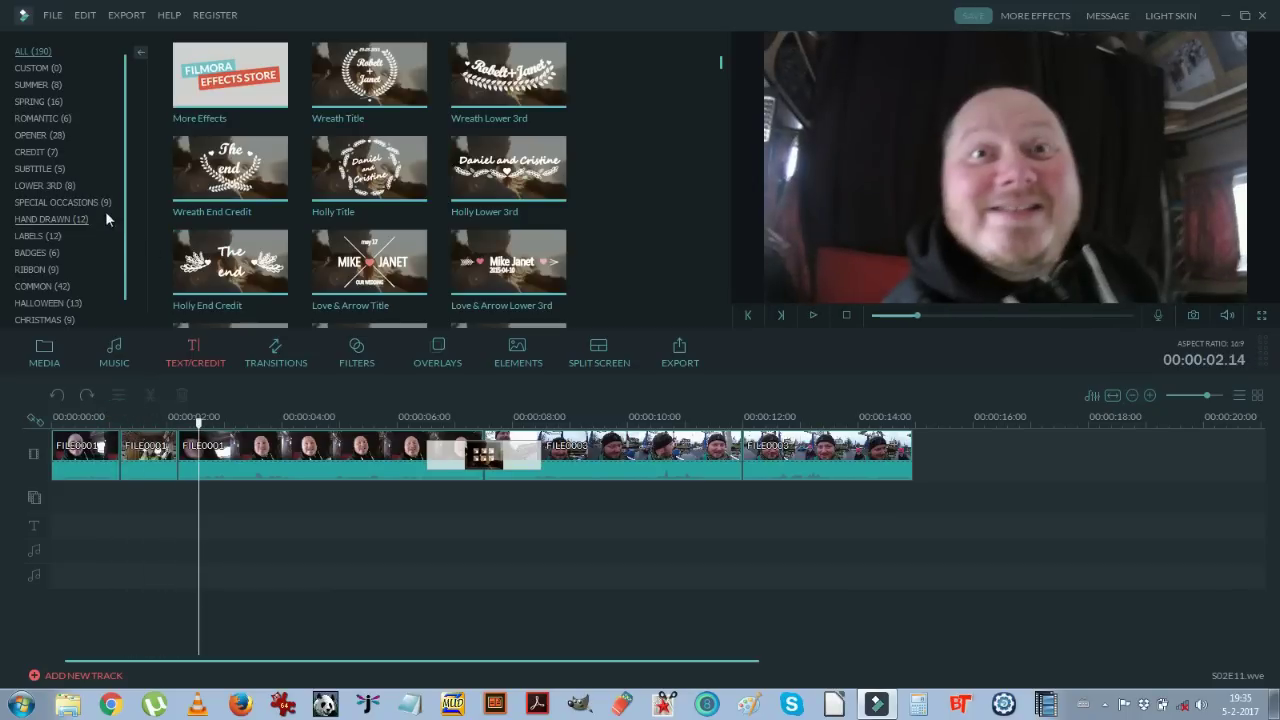
Step: Preview the title presets Subtitle 1, 2, 3 and 5 in the Subtitle category
{"action": "left_click", "coordinate": [38, 169]}
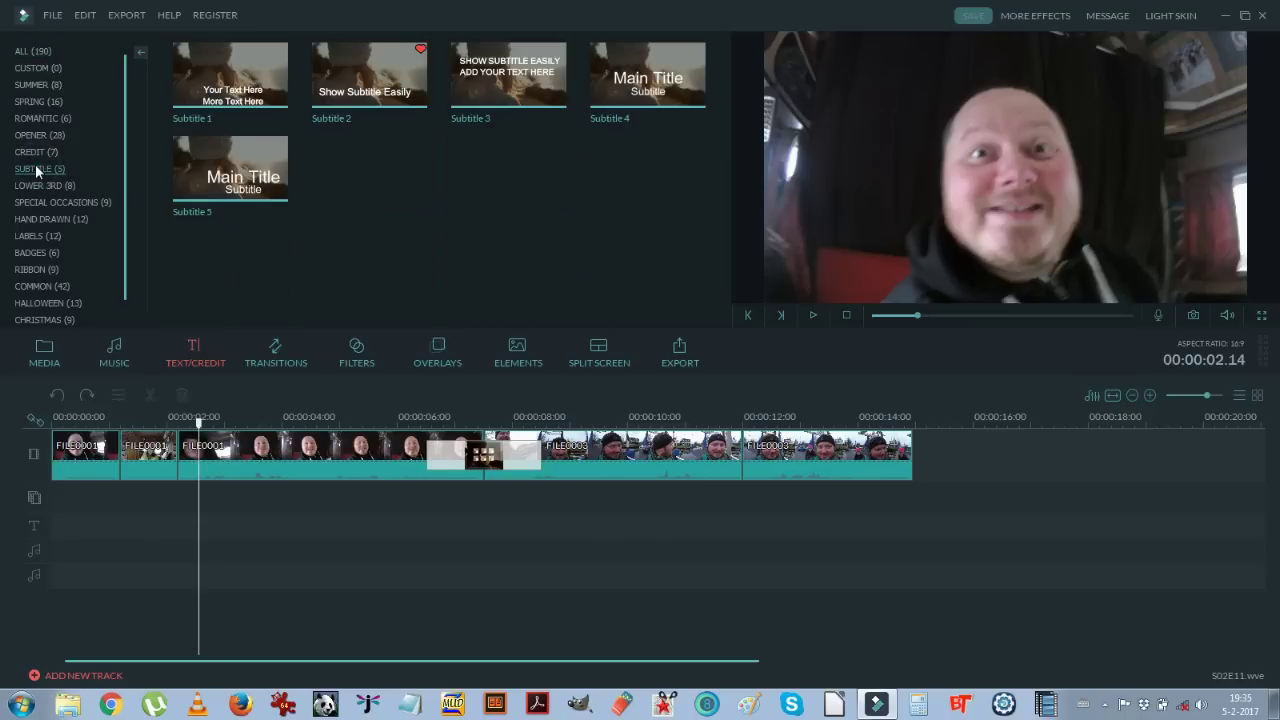
{"action": "left_click", "coordinate": [201, 162]}
{"action": "mouse_move", "coordinate": [588, 86]}
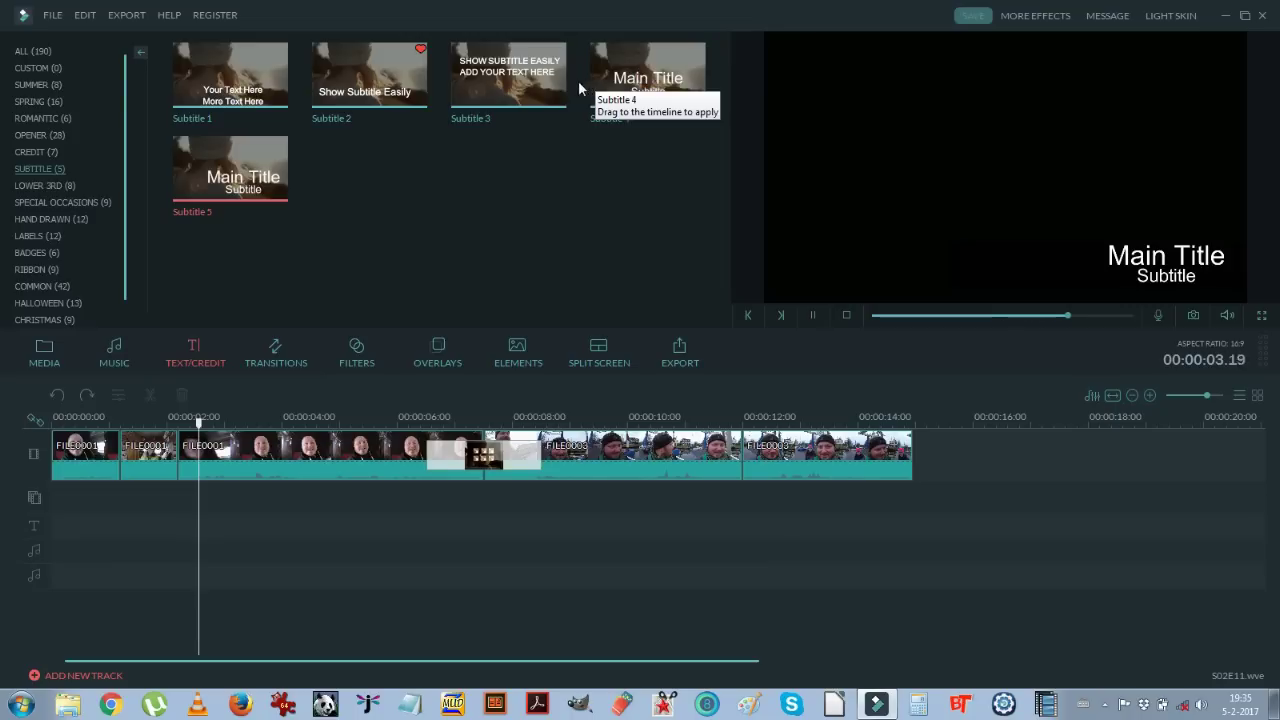
{"action": "left_click", "coordinate": [268, 78]}
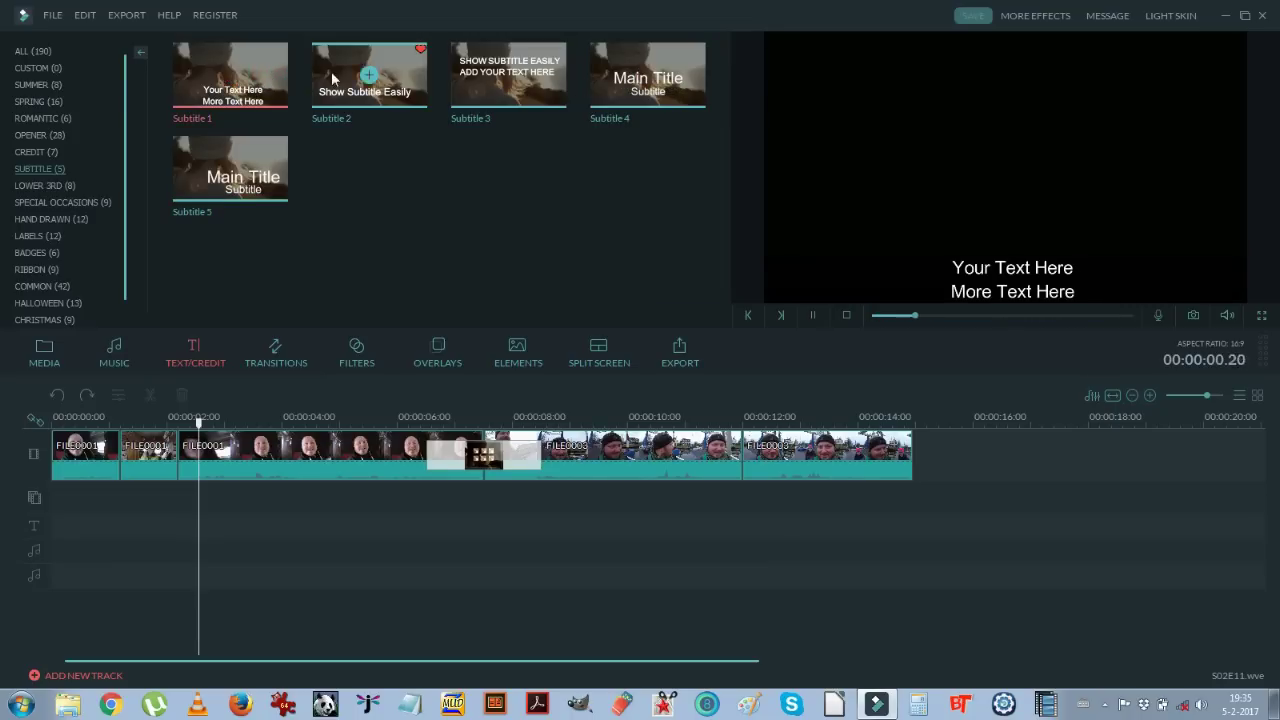
{"action": "left_click", "coordinate": [383, 100]}
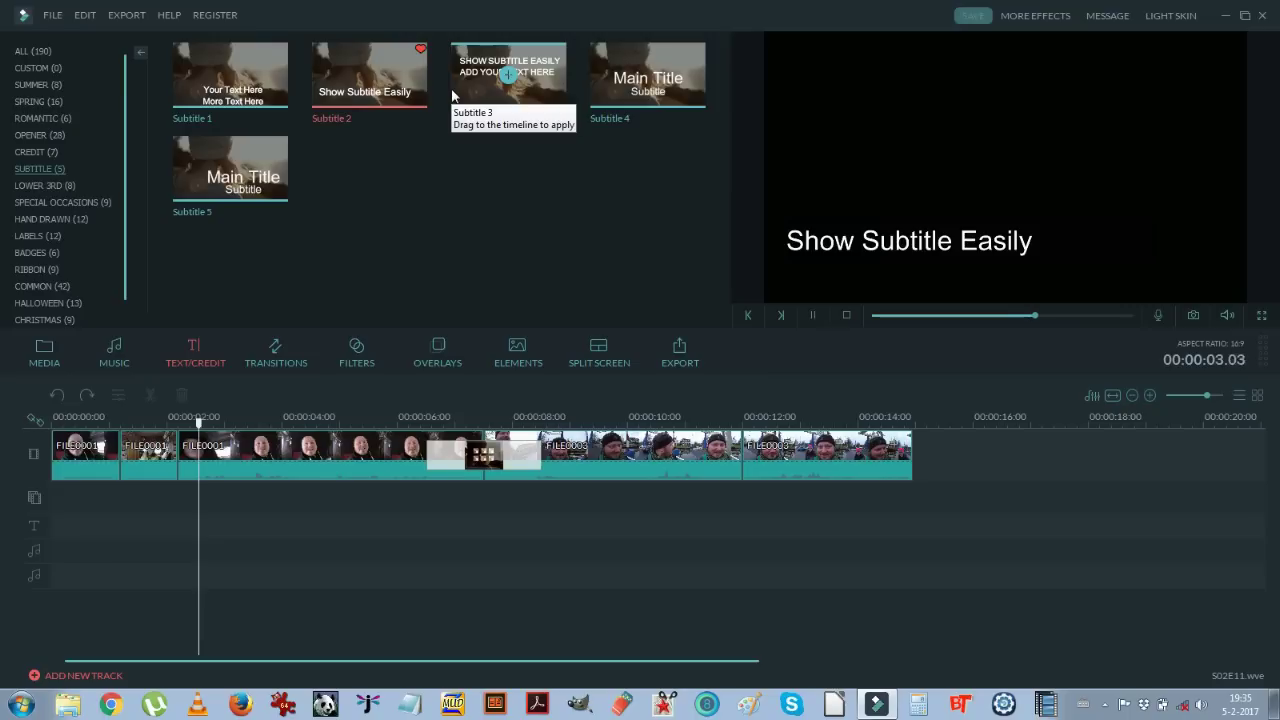
{"action": "left_click", "coordinate": [490, 85]}
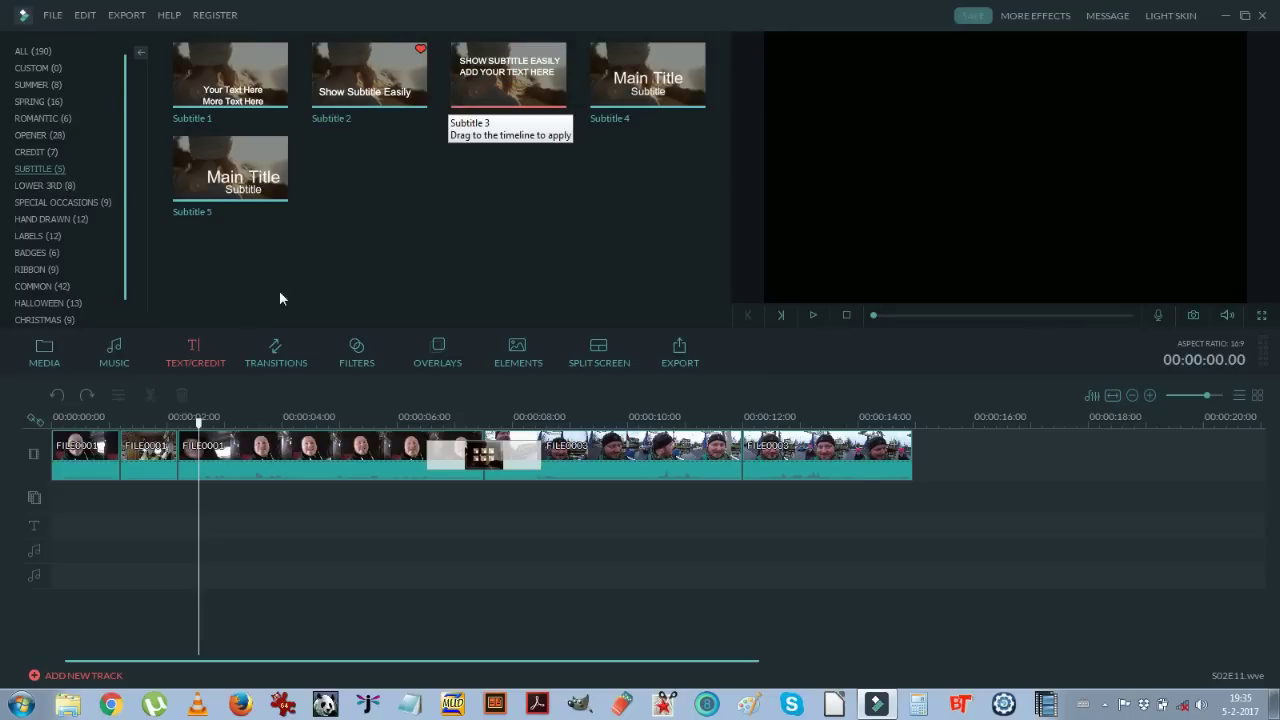
{"action": "left_click", "coordinate": [460, 102]}
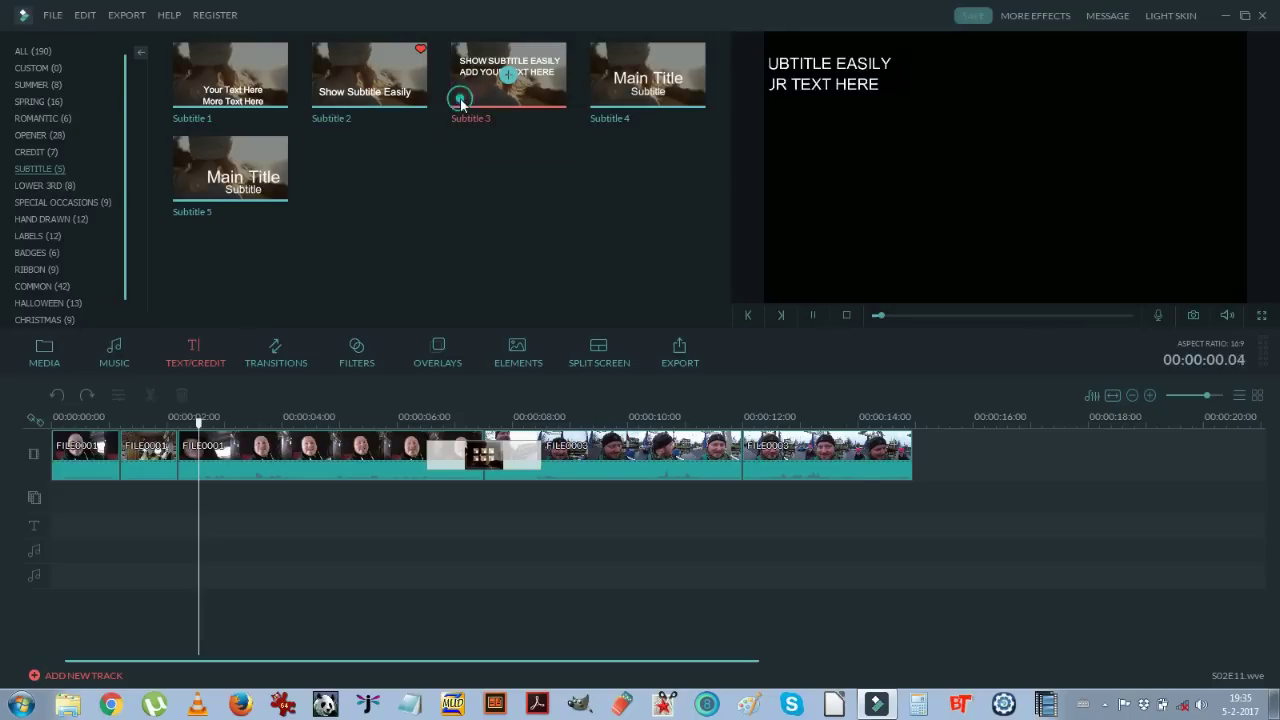
{"action": "left_click", "coordinate": [191, 168]}
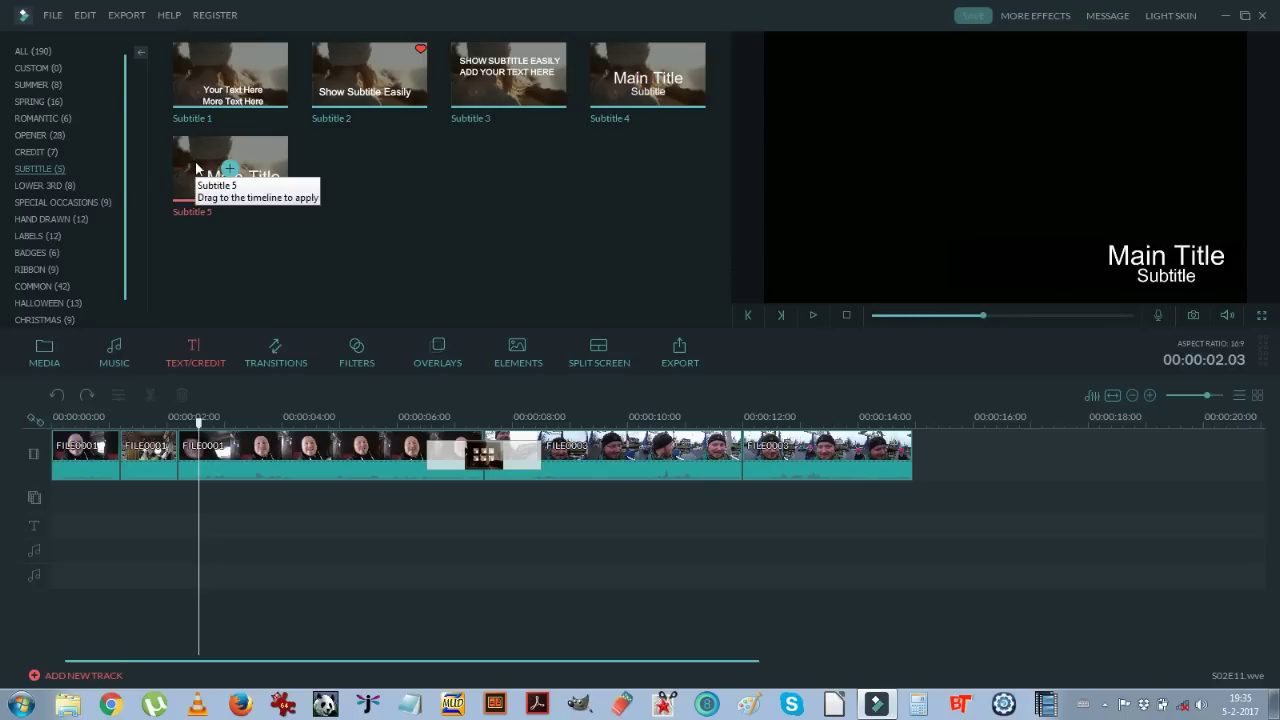
Step: Place the Subtitle 5 title on the text track, starting with the second FILE0001 piece at 00:00:01.05
{"action": "left_click_drag", "start_coordinate": [191, 148], "coordinate": [121, 519]}
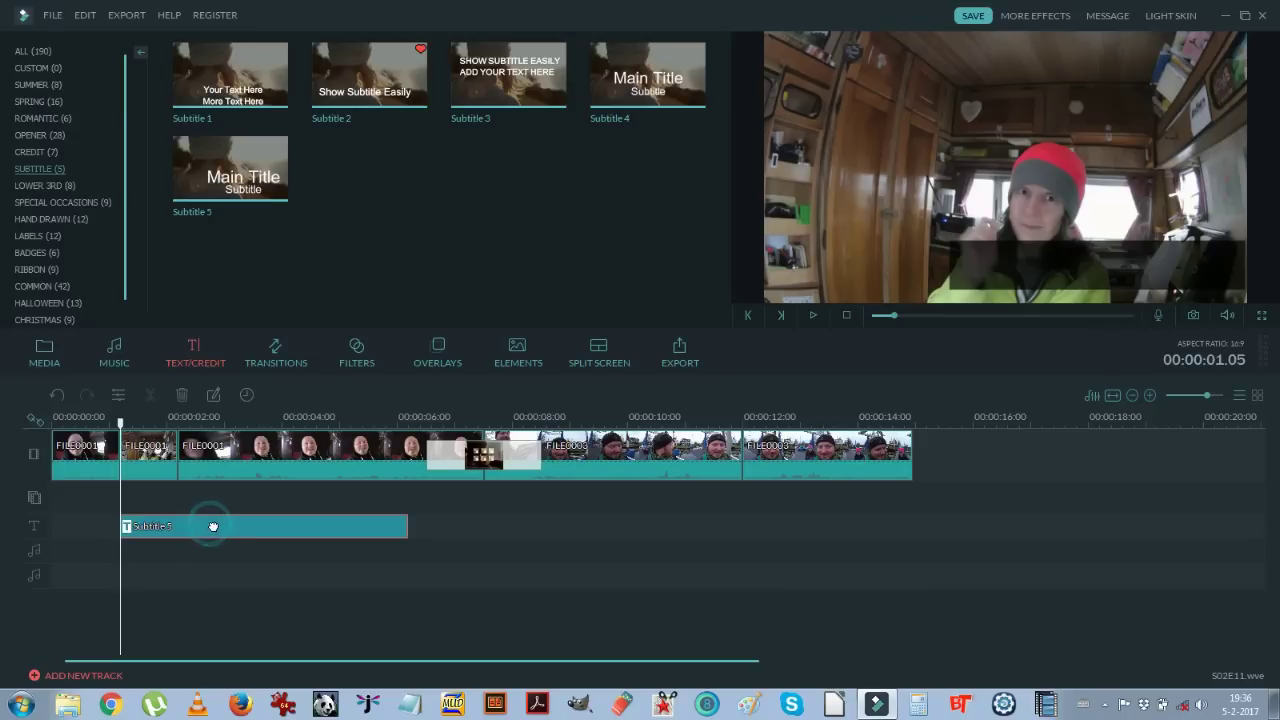
{"action": "left_click_drag", "start_coordinate": [213, 526], "coordinate": [151, 531]}
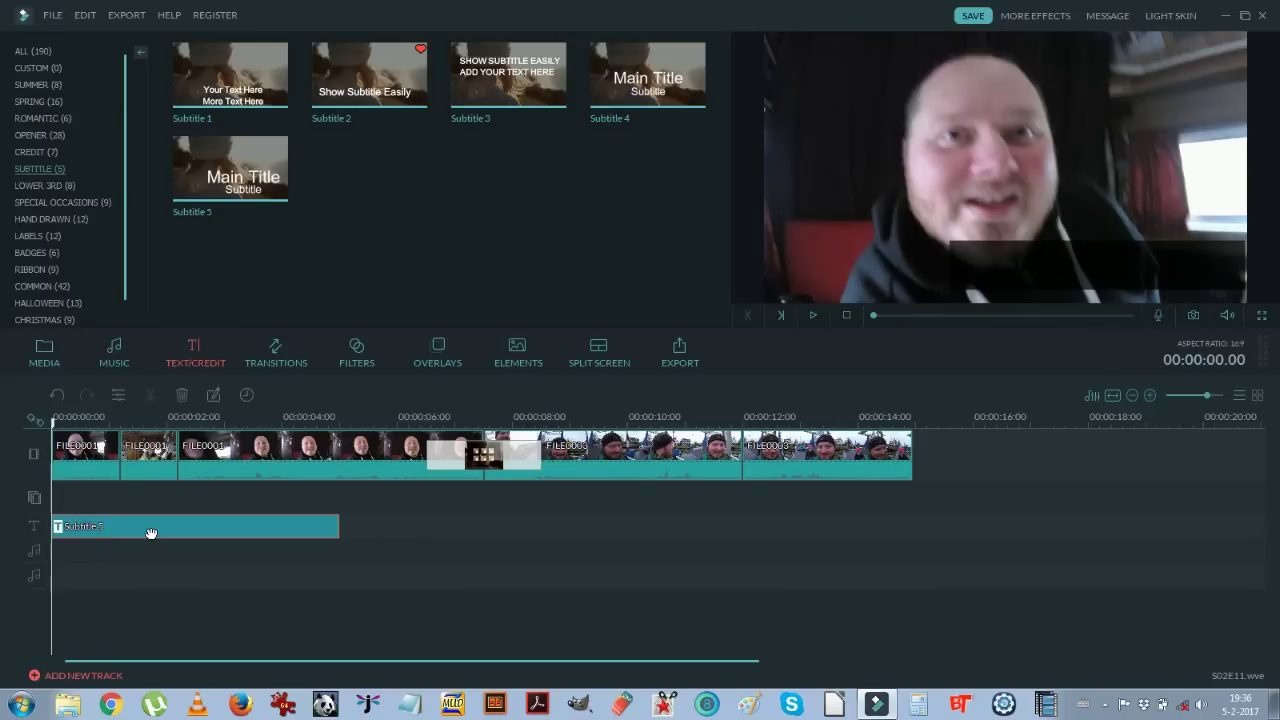
{"action": "left_click_drag", "start_coordinate": [151, 531], "coordinate": [225, 549]}
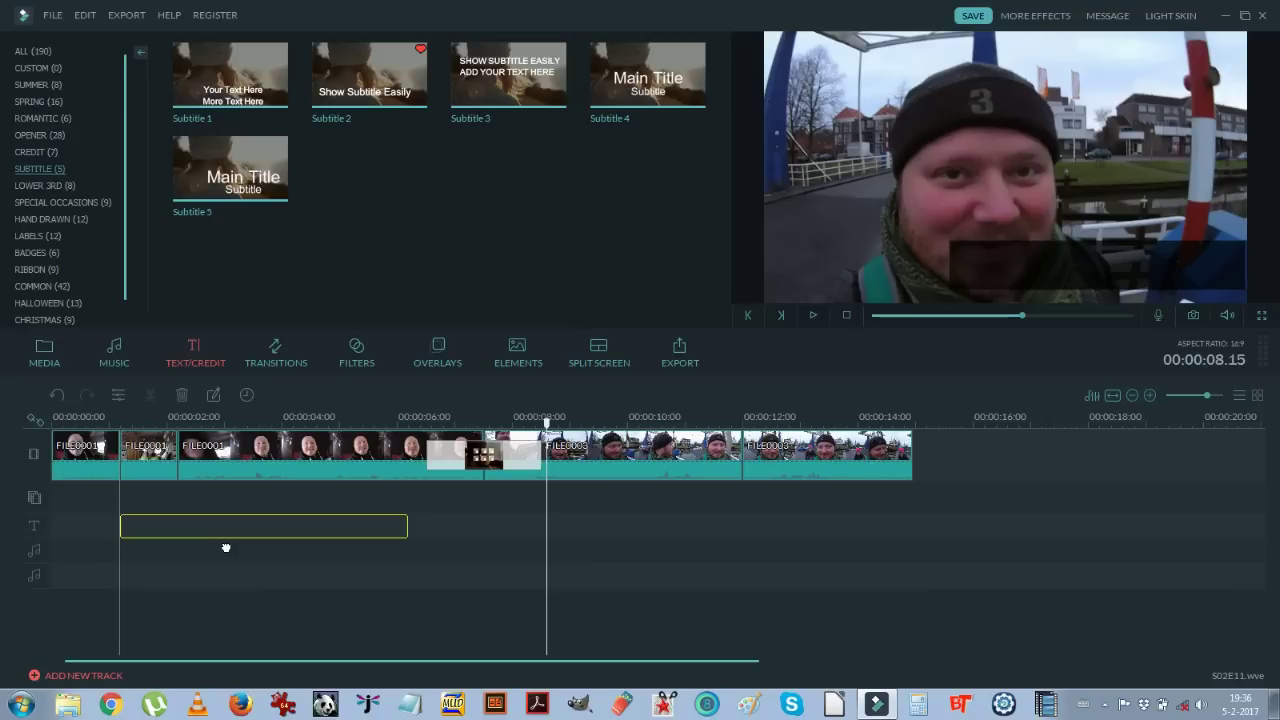
{"action": "left_click_drag", "start_coordinate": [226, 548], "coordinate": [222, 543]}
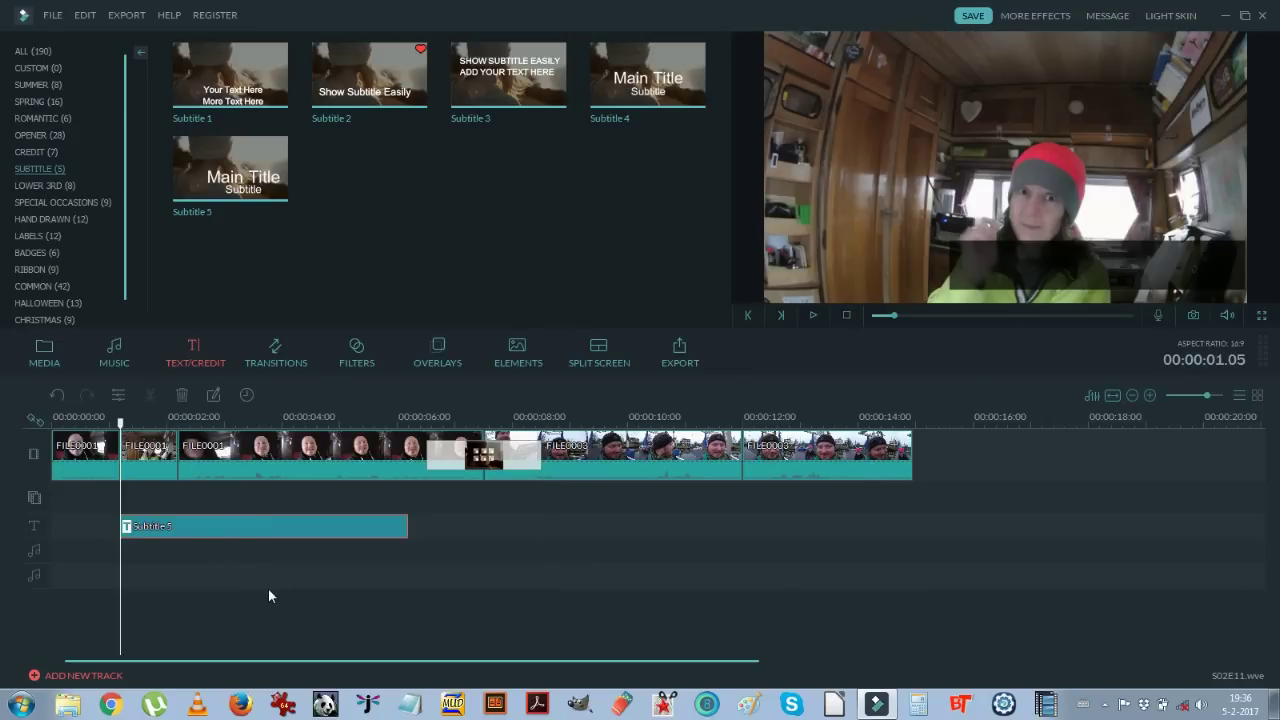
Step: Play the footage from just before the Subtitle 5 title through to the title's end at 00:00:06.05
{"action": "left_click", "coordinate": [102, 420]}
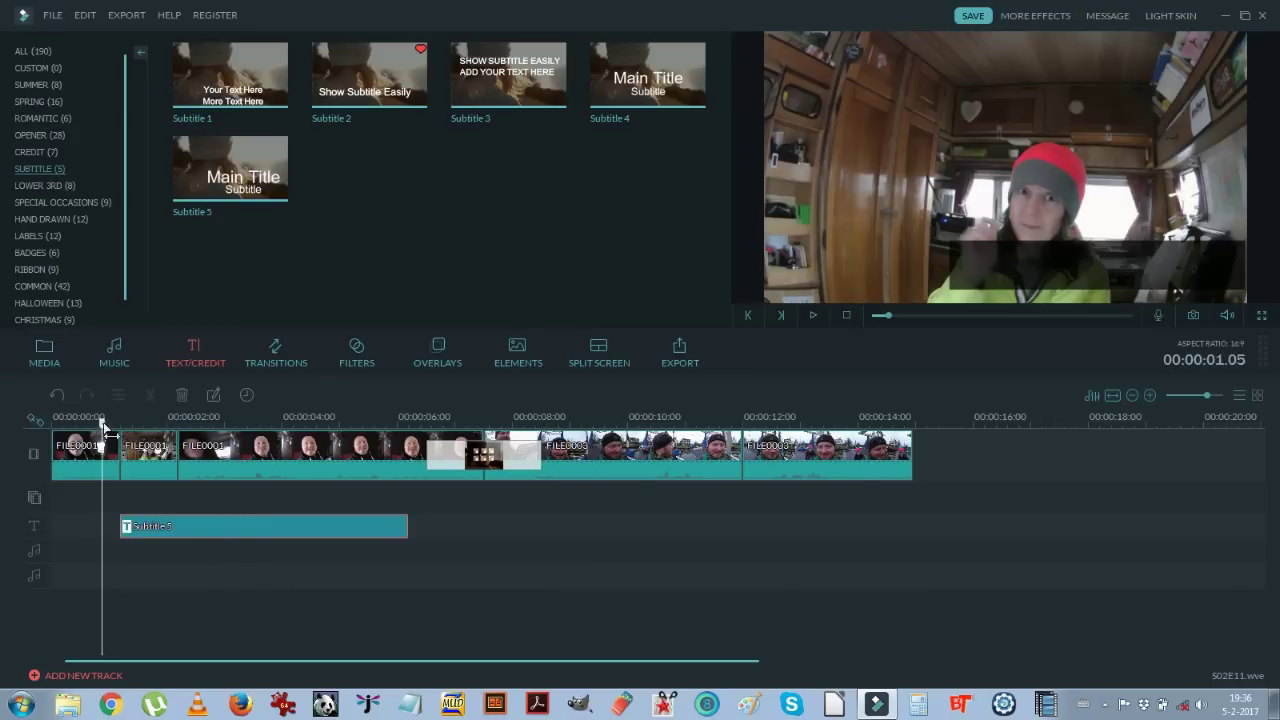
{"action": "key", "text": "space"}
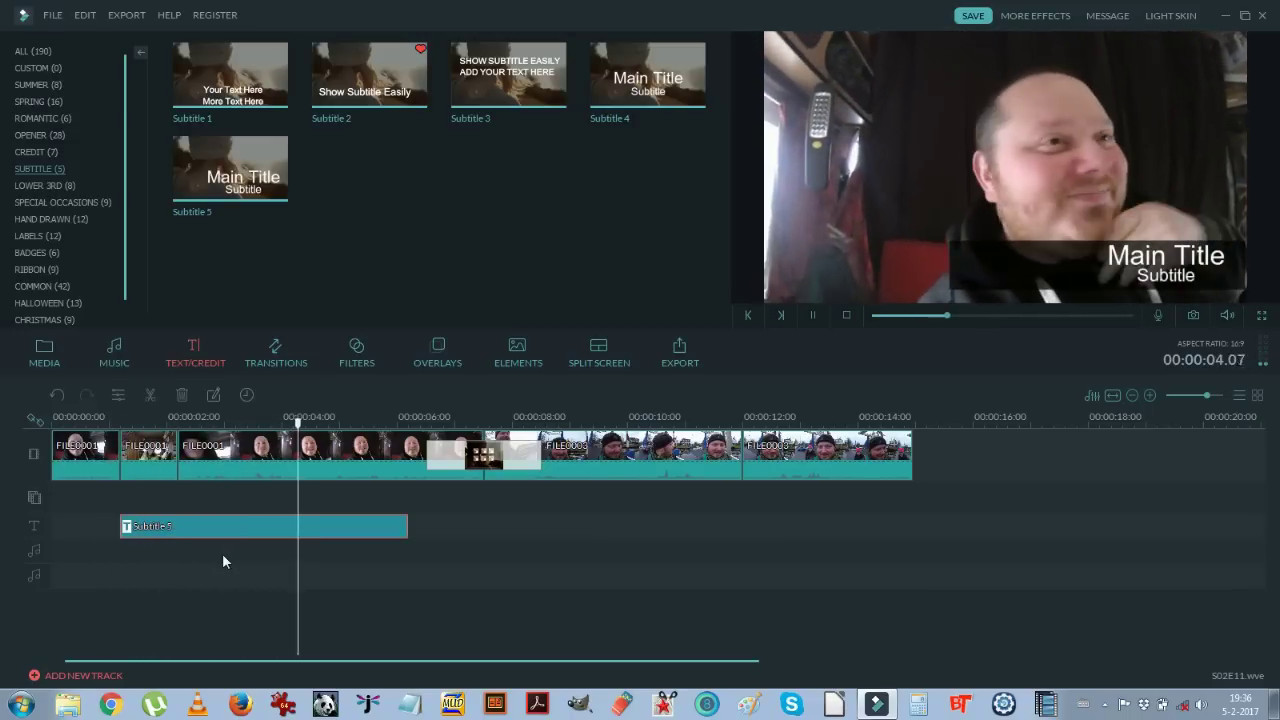
{"action": "key", "text": "space"}
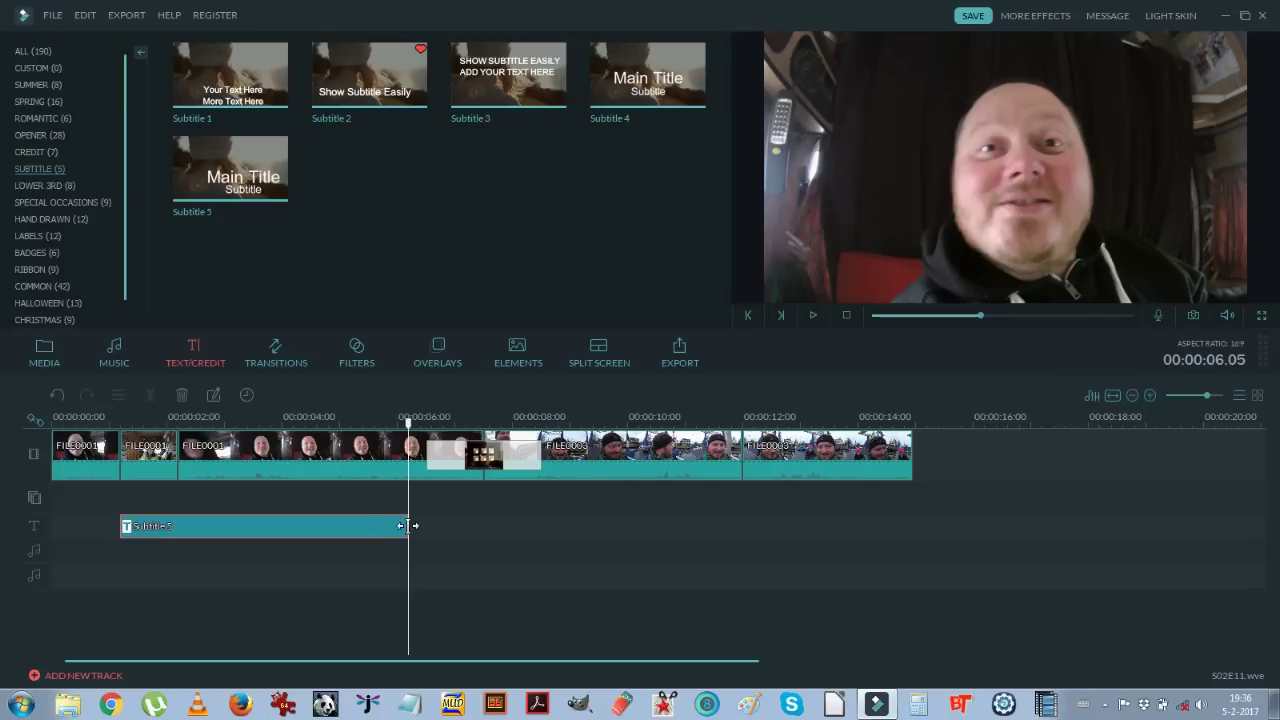
Step: Shorten the Subtitle 5 title to end with the second FILE0001 piece at 00:00:02.05, and play it back
{"action": "left_click_drag", "start_coordinate": [409, 526], "coordinate": [178, 520]}
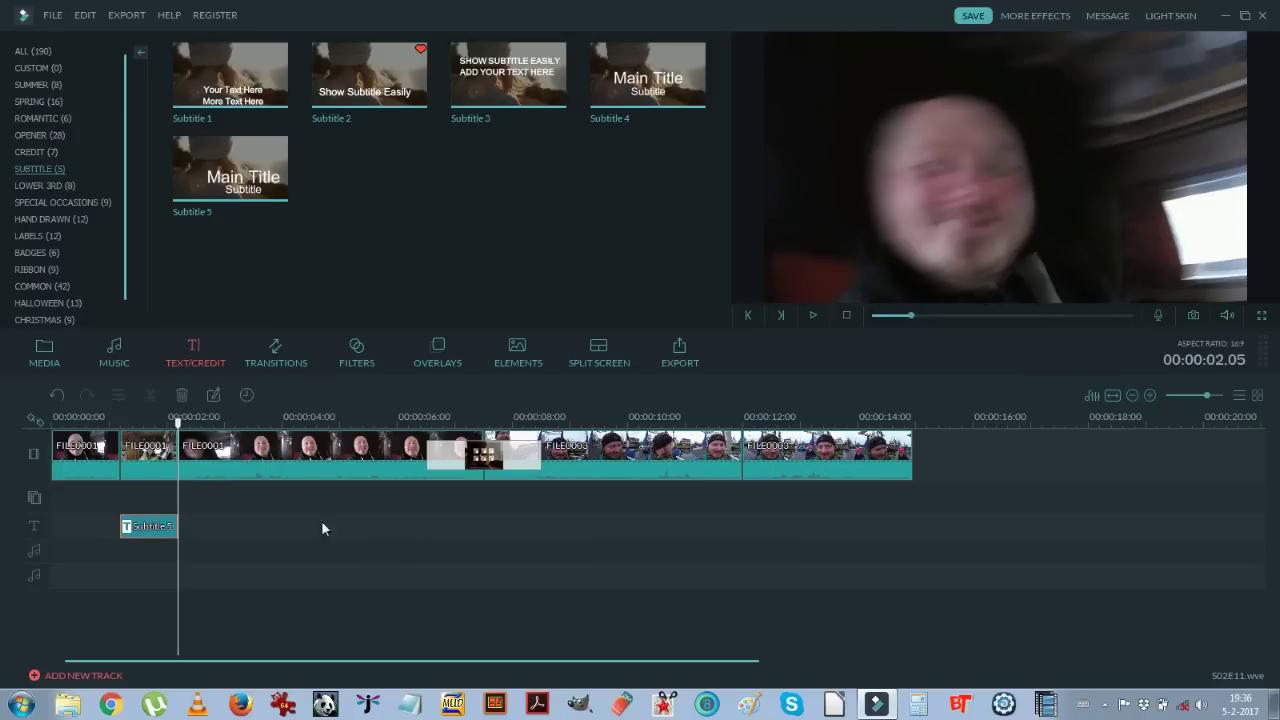
{"action": "left_click", "coordinate": [110, 419]}
{"action": "left_click", "coordinate": [147, 453]}
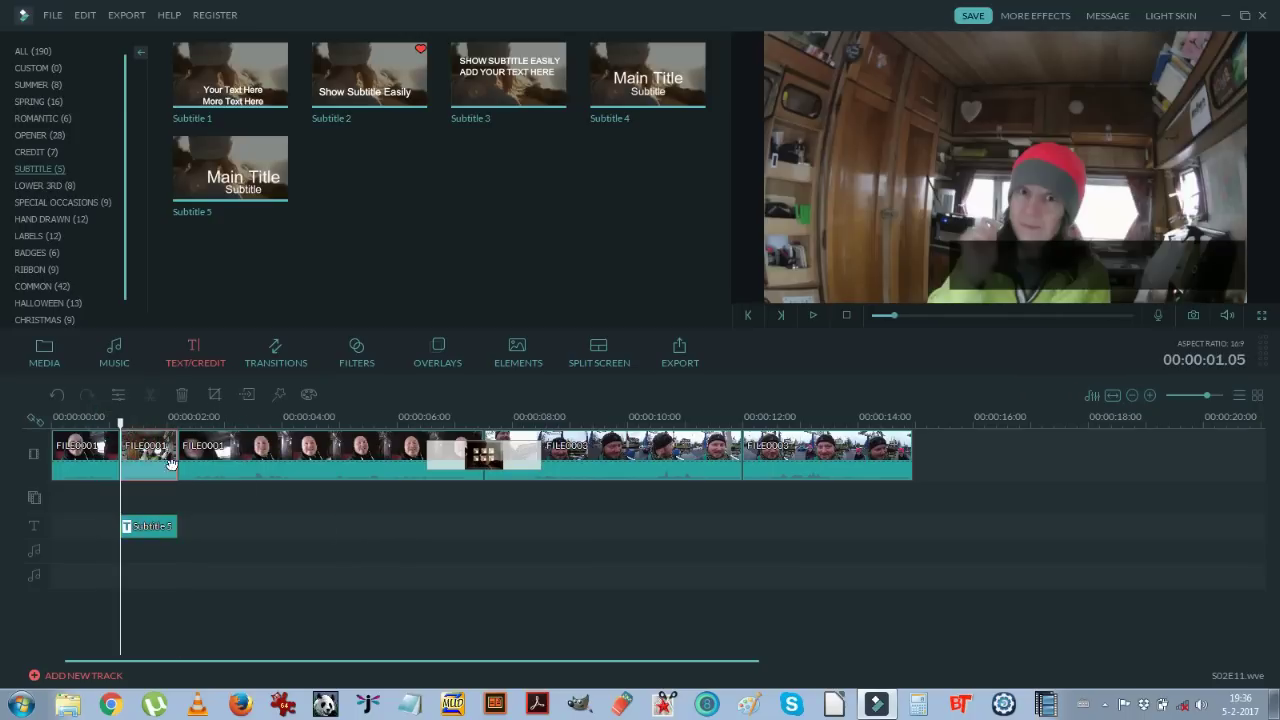
{"action": "key", "text": "space"}
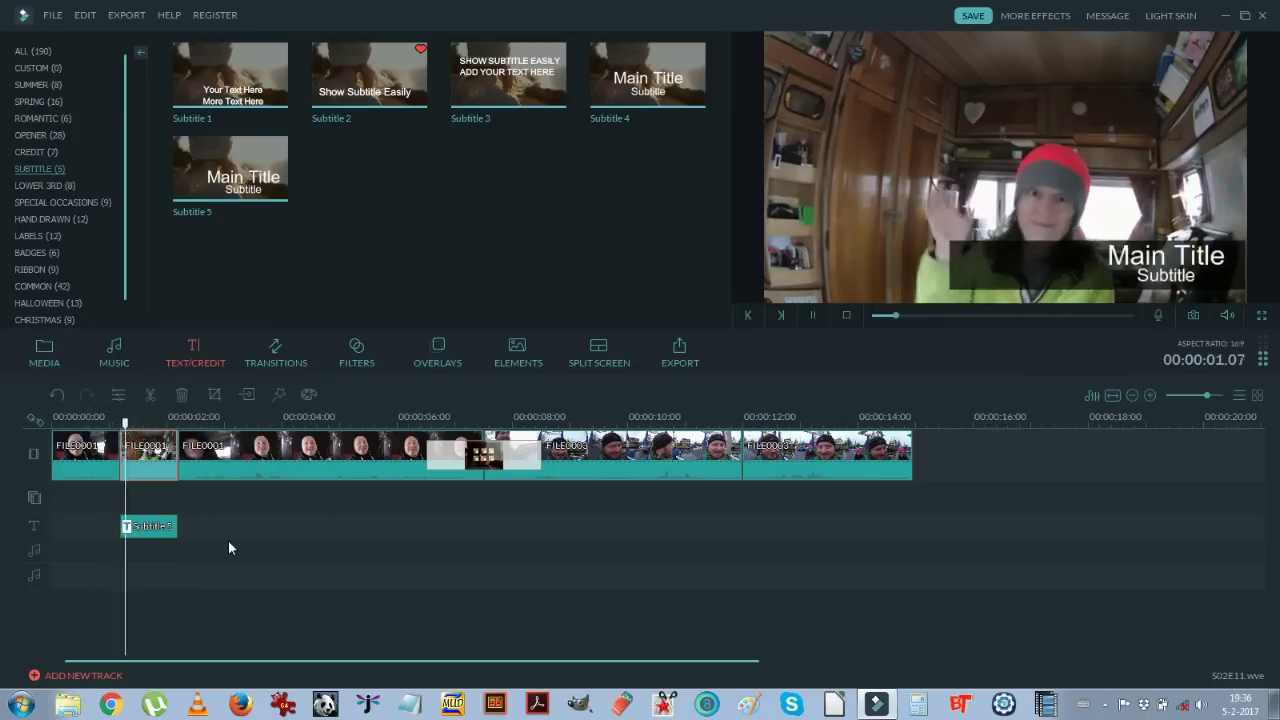
{"action": "key", "text": "space"}
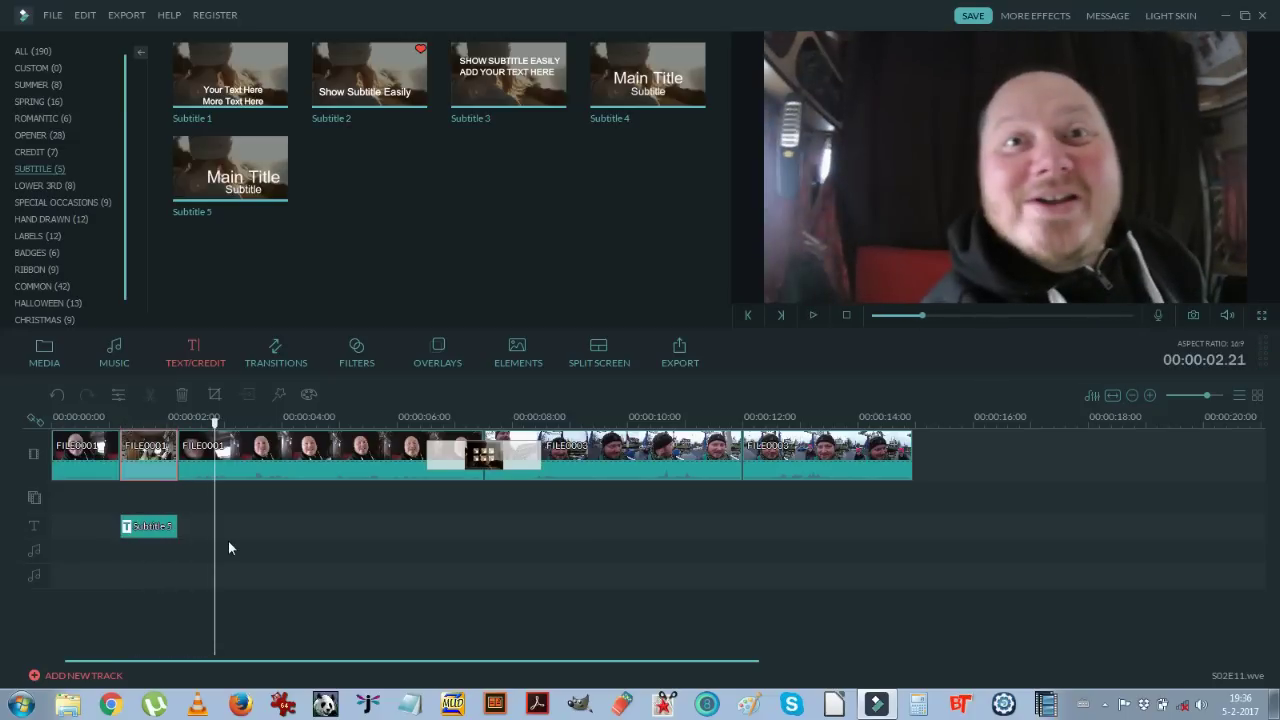
Step: Set the playhead to 00:00:01.12 within the Subtitle 5 title and open its text for editing in the preview
{"action": "left_click", "coordinate": [136, 419]}
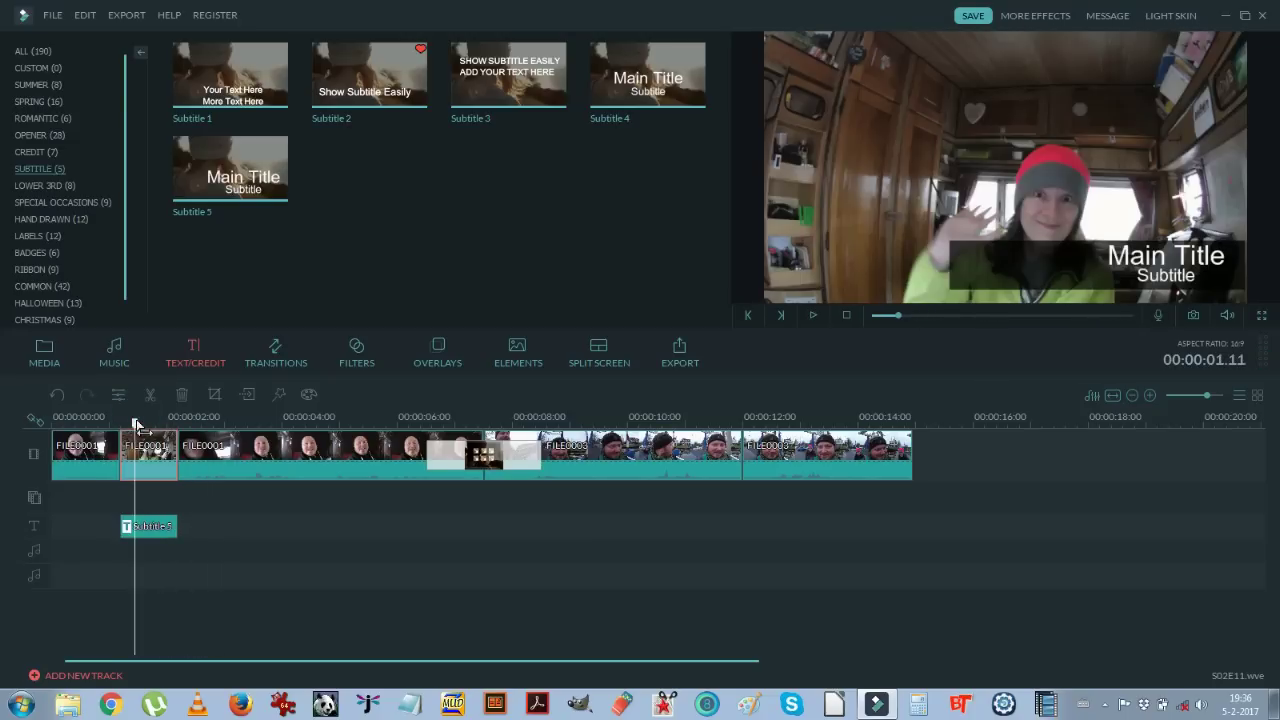
{"action": "left_click", "coordinate": [157, 419]}
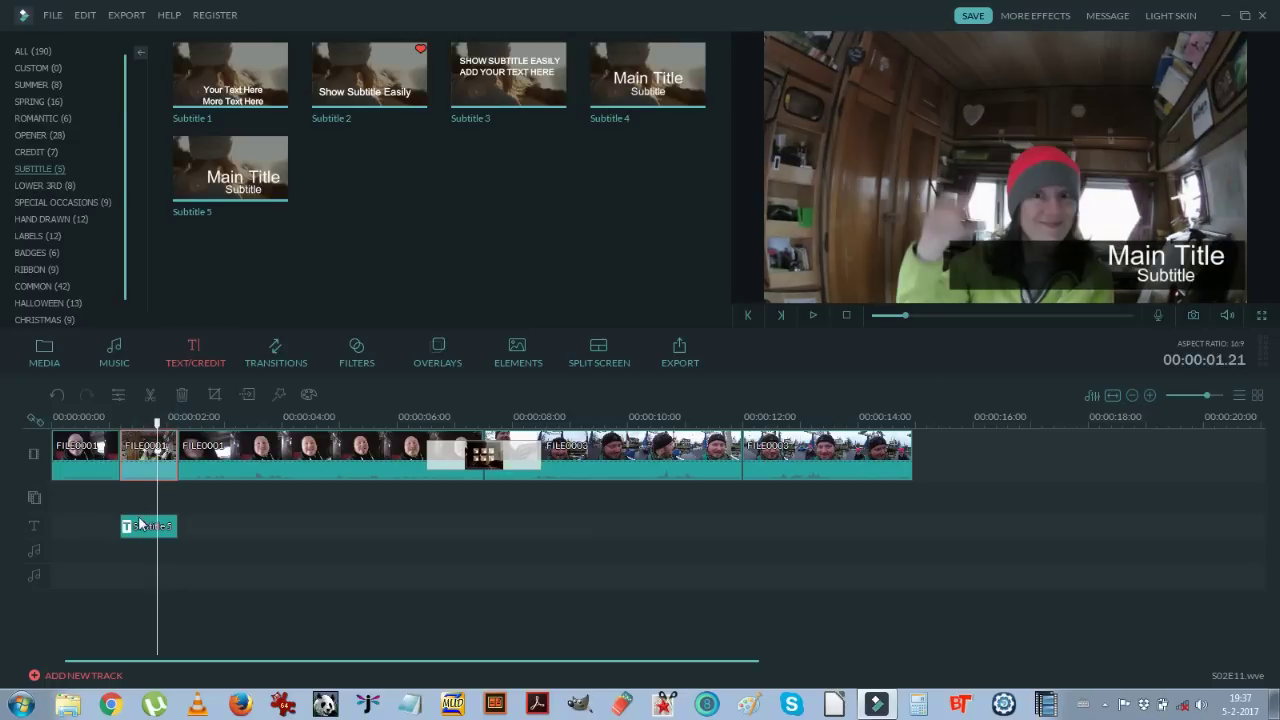
{"action": "left_click", "coordinate": [137, 419]}
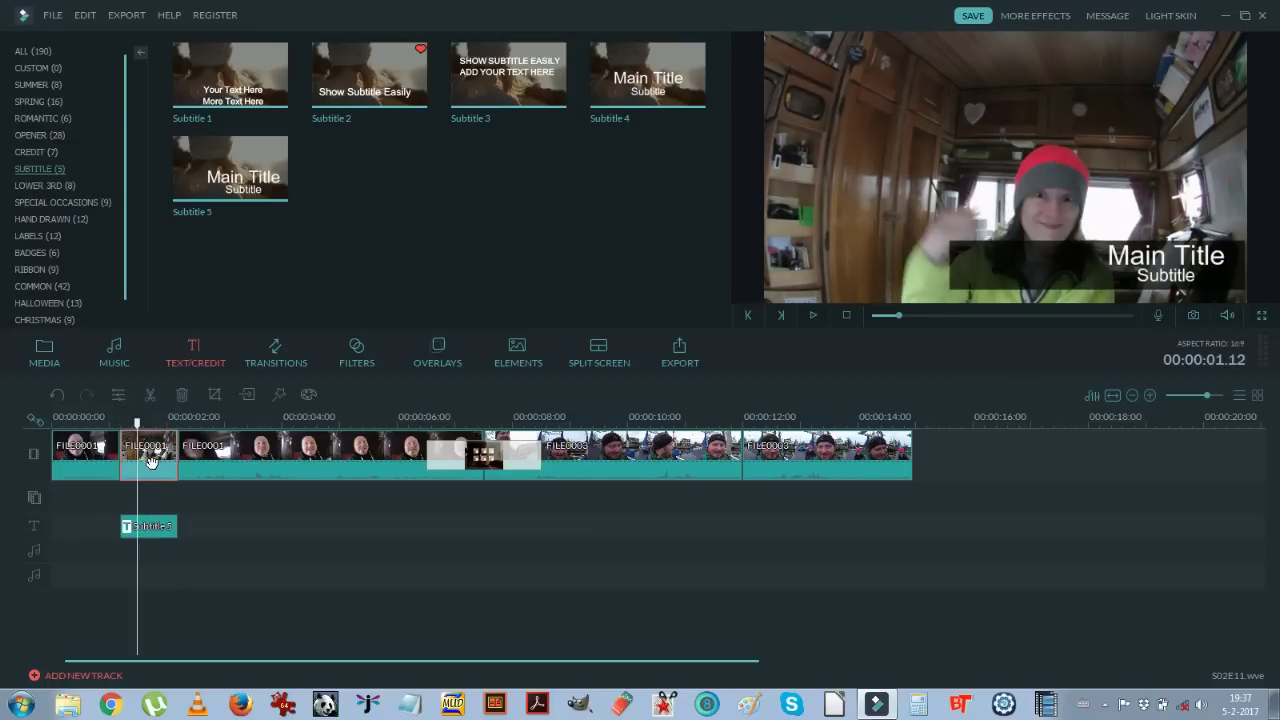
{"action": "double_click", "coordinate": [1135, 262]}
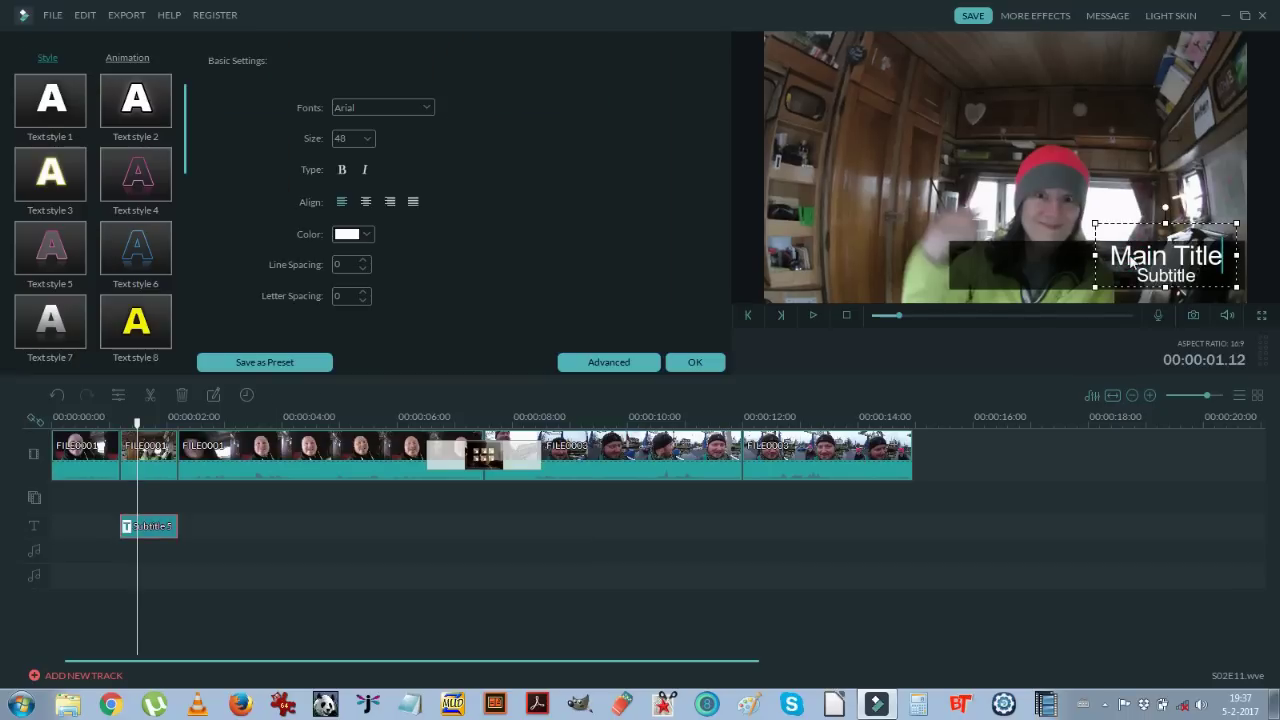
Step: Examine the title's editable parts by selecting its dark background box, Subtitle line and Main Title line
{"action": "left_click", "coordinate": [1010, 264]}
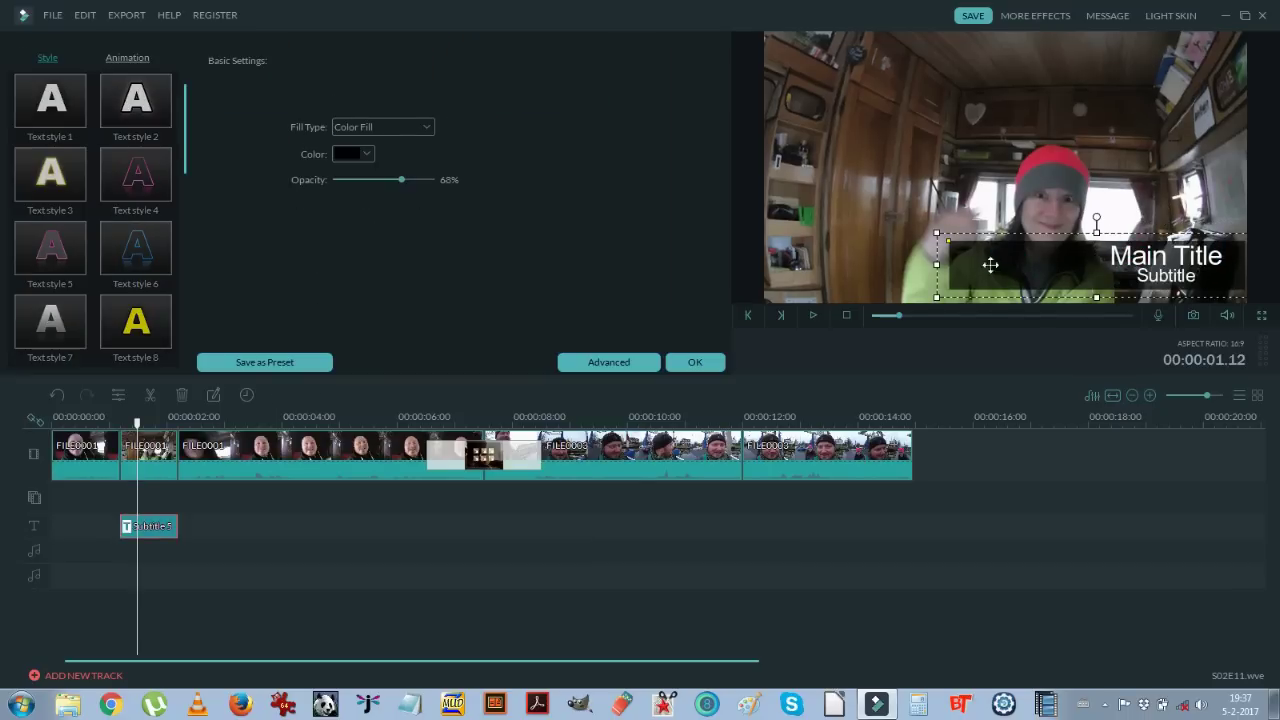
{"action": "left_click", "coordinate": [1160, 252]}
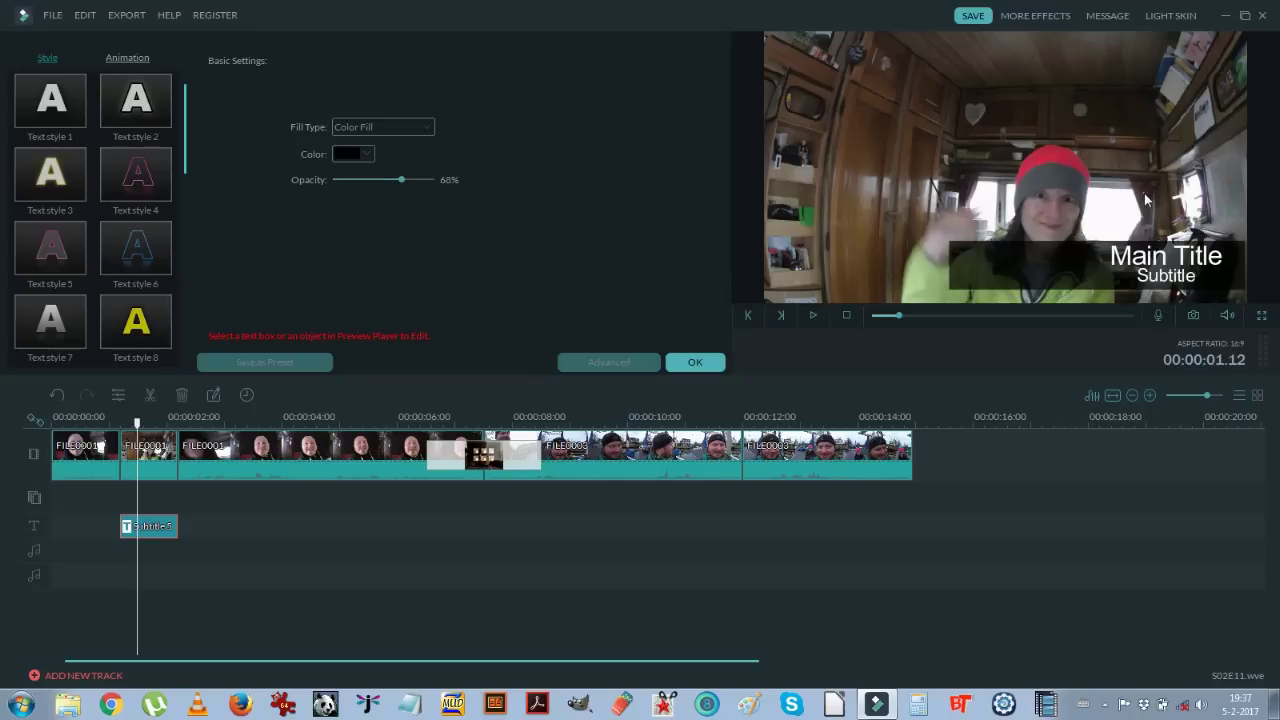
{"action": "left_click", "coordinate": [1158, 262]}
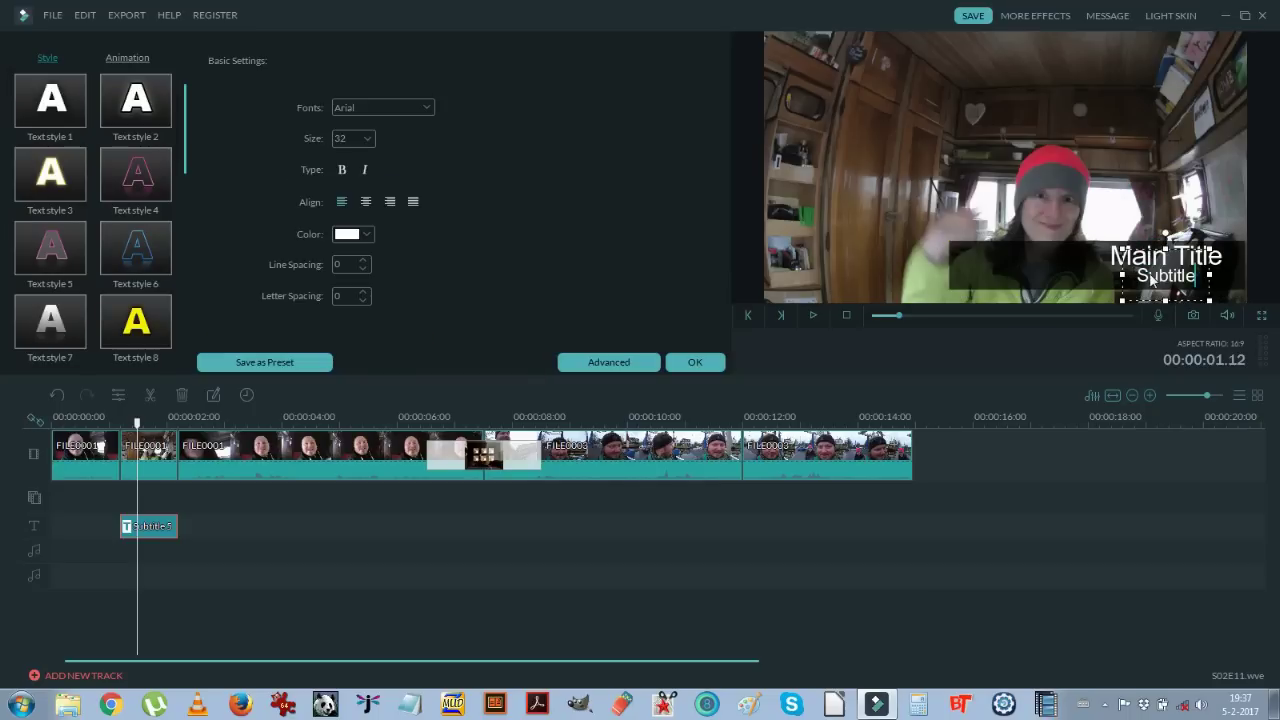
{"action": "left_click", "coordinate": [1102, 258]}
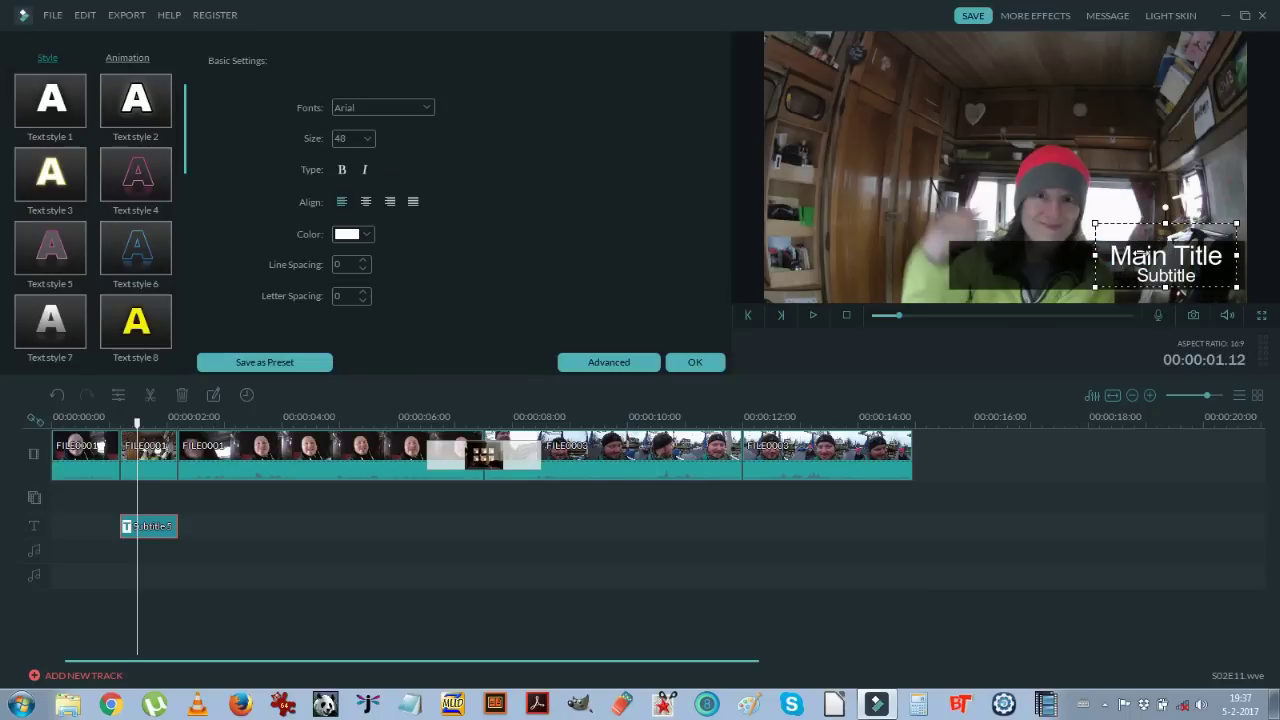
{"action": "left_click", "coordinate": [1062, 258]}
Step: Delete the word Subtitle from the second line of the Subtitle 5 title
{"action": "left_click", "coordinate": [1205, 262]}
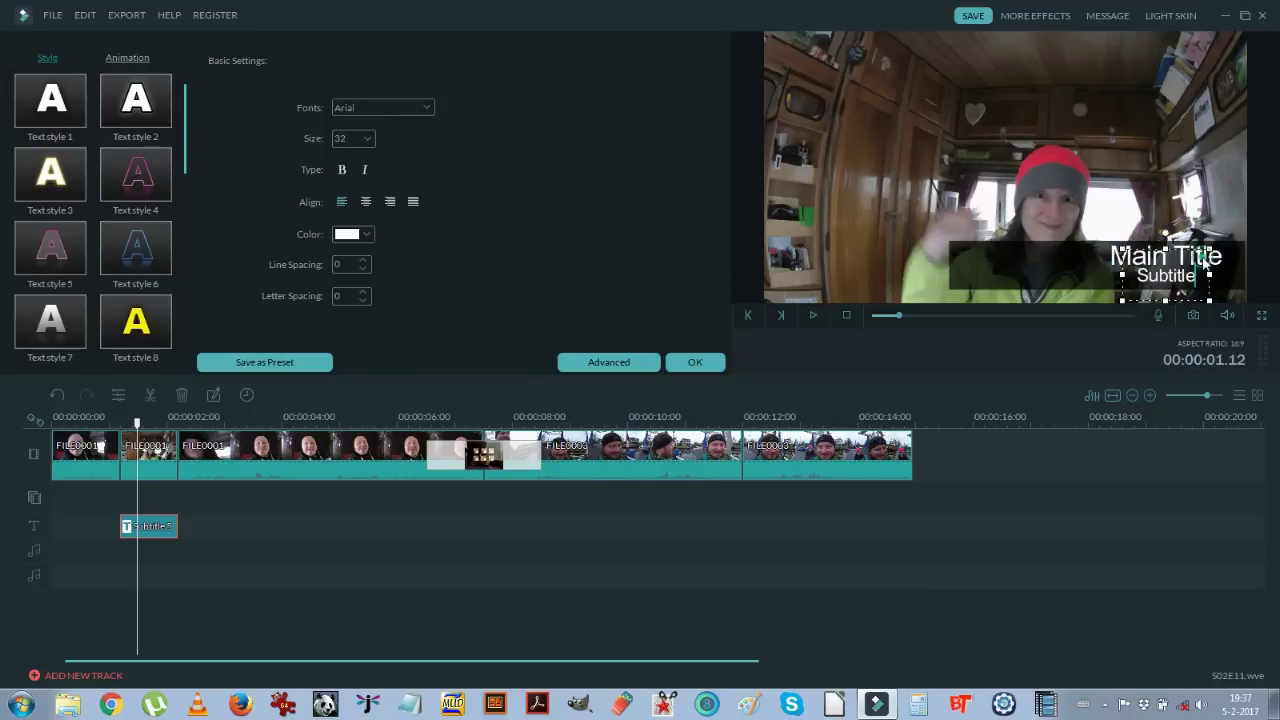
{"action": "key", "text": "BackSpace"}
{"action": "key", "text": "BackSpace"}
{"action": "key", "text": "BackSpace"}
{"action": "key", "text": "BackSpace"}
{"action": "key", "text": "BackSpace"}
{"action": "key", "text": "BackSpace"}
{"action": "key", "text": "BackSpace"}
{"action": "key", "text": "BackSpace"}
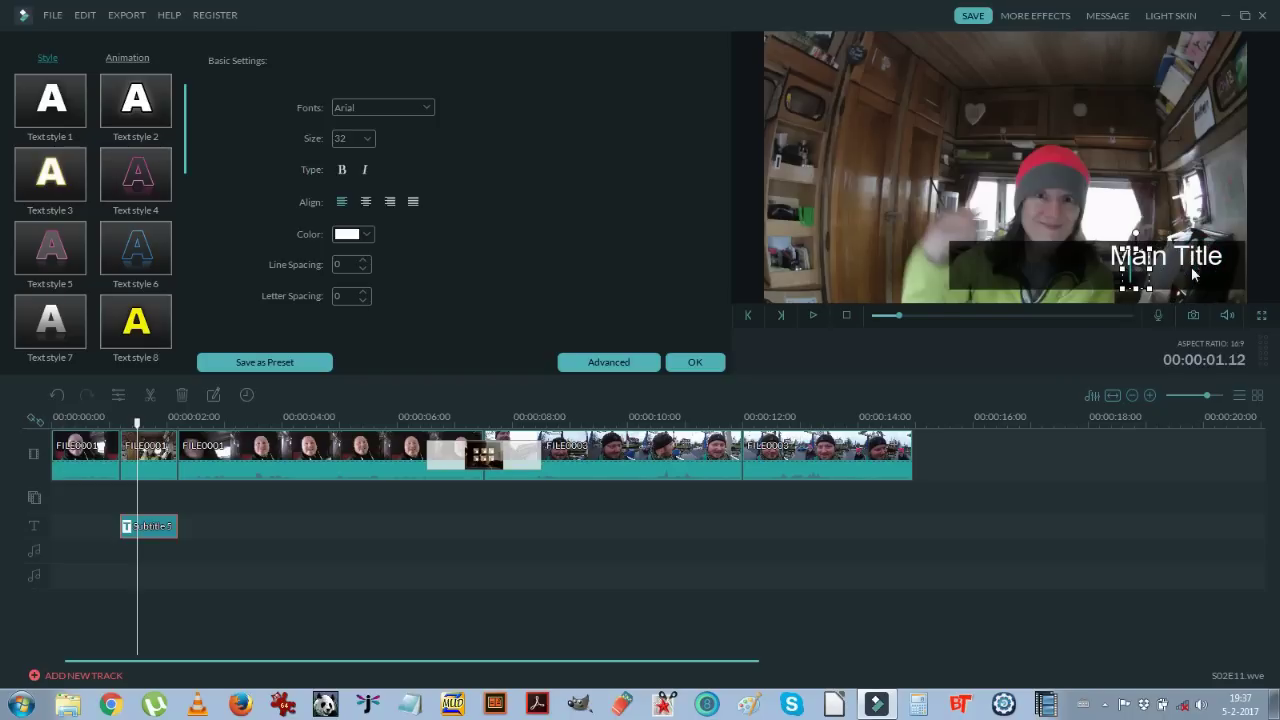
Step: Enter Filmora as the second line of the Subtitle 5 title
{"action": "type", "text": "Tu"}
{"action": "key", "text": "BackSpace"}
{"action": "key", "text": "BackSpace"}
{"action": "type", "text": "F"}
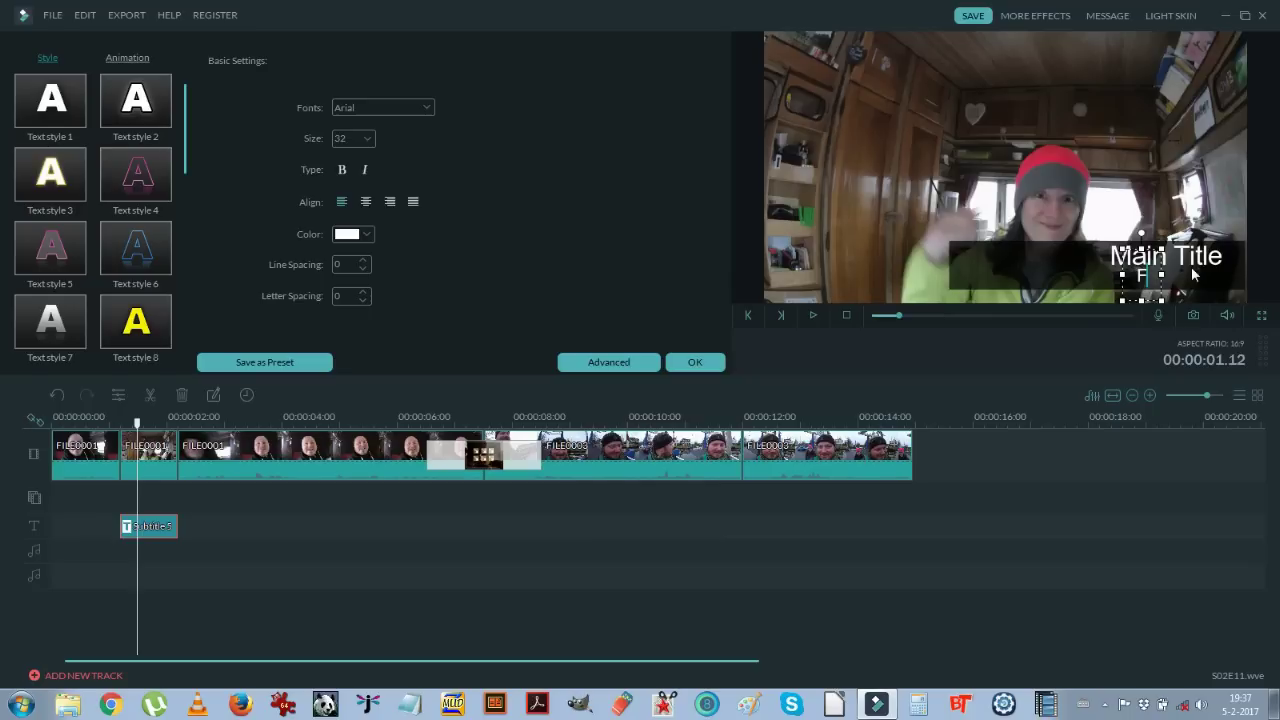
{"action": "type", "text": "ilmora"}
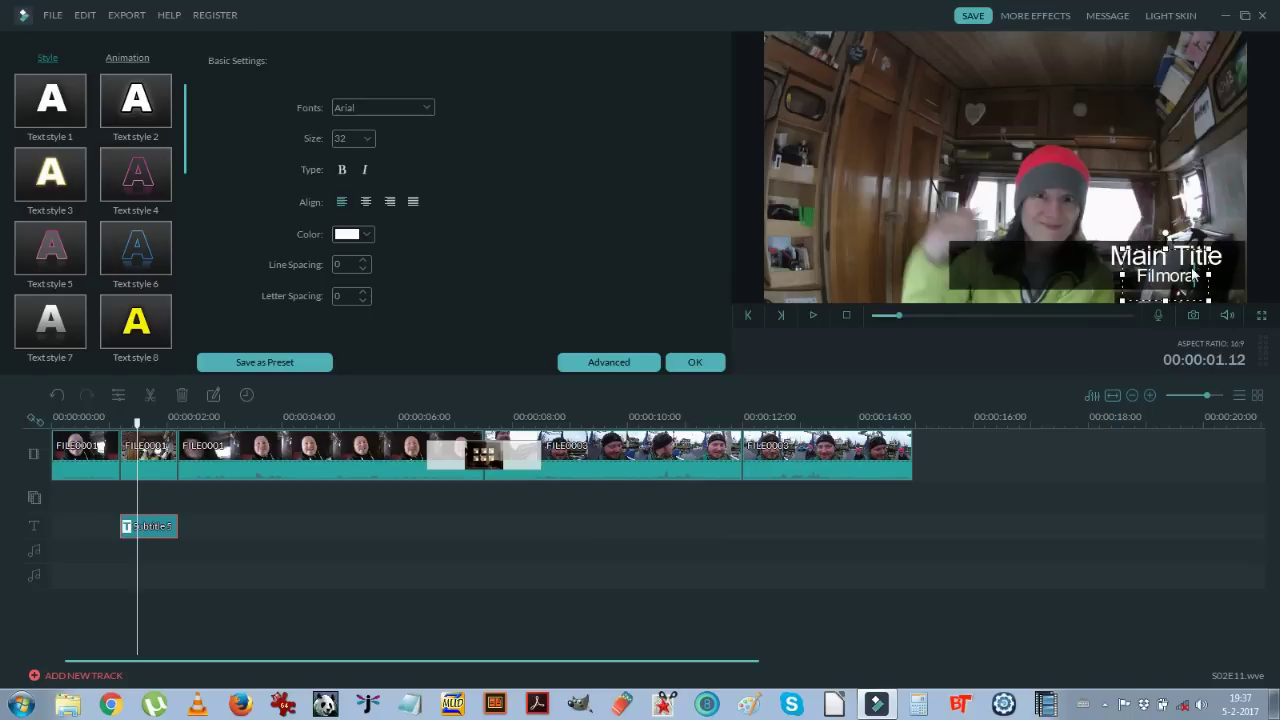
Step: Replace the Main Title text of the Subtitle 5 title with Tutorial
{"action": "left_click", "coordinate": [1102, 256]}
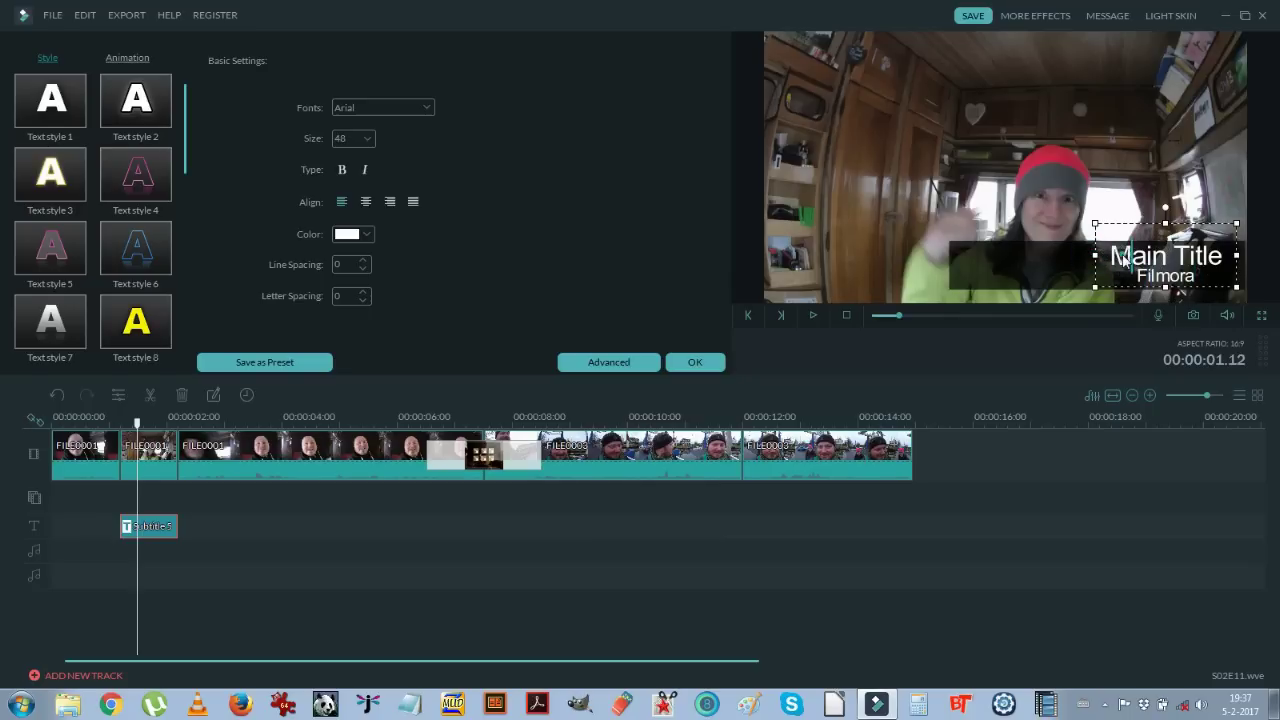
{"action": "key", "text": "Delete"}
{"action": "key", "text": "Delete"}
{"action": "key", "text": "Delete"}
{"action": "key", "text": "Delete"}
{"action": "key", "text": "Delete"}
{"action": "key", "text": "Delete"}
{"action": "key", "text": "Delete"}
{"action": "key", "text": "Delete"}
{"action": "key", "text": "Delete"}
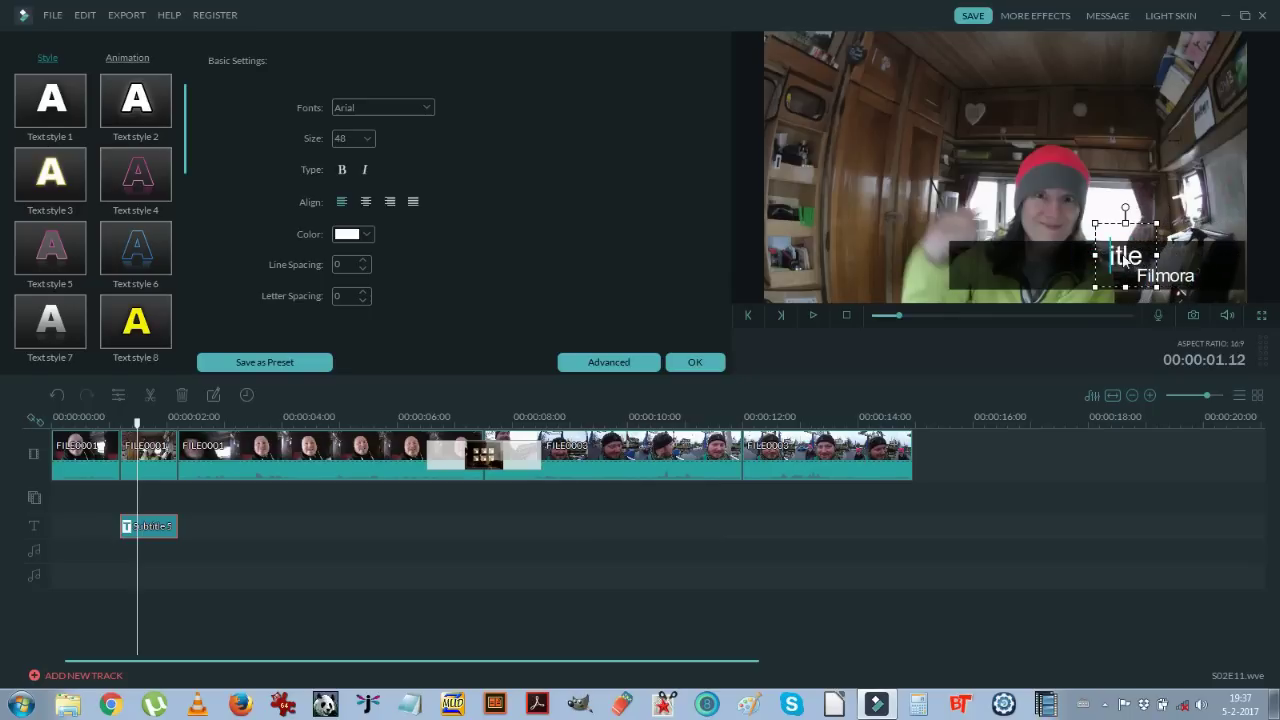
{"action": "key", "text": "Delete"}
{"action": "type", "text": "Tutorial"}
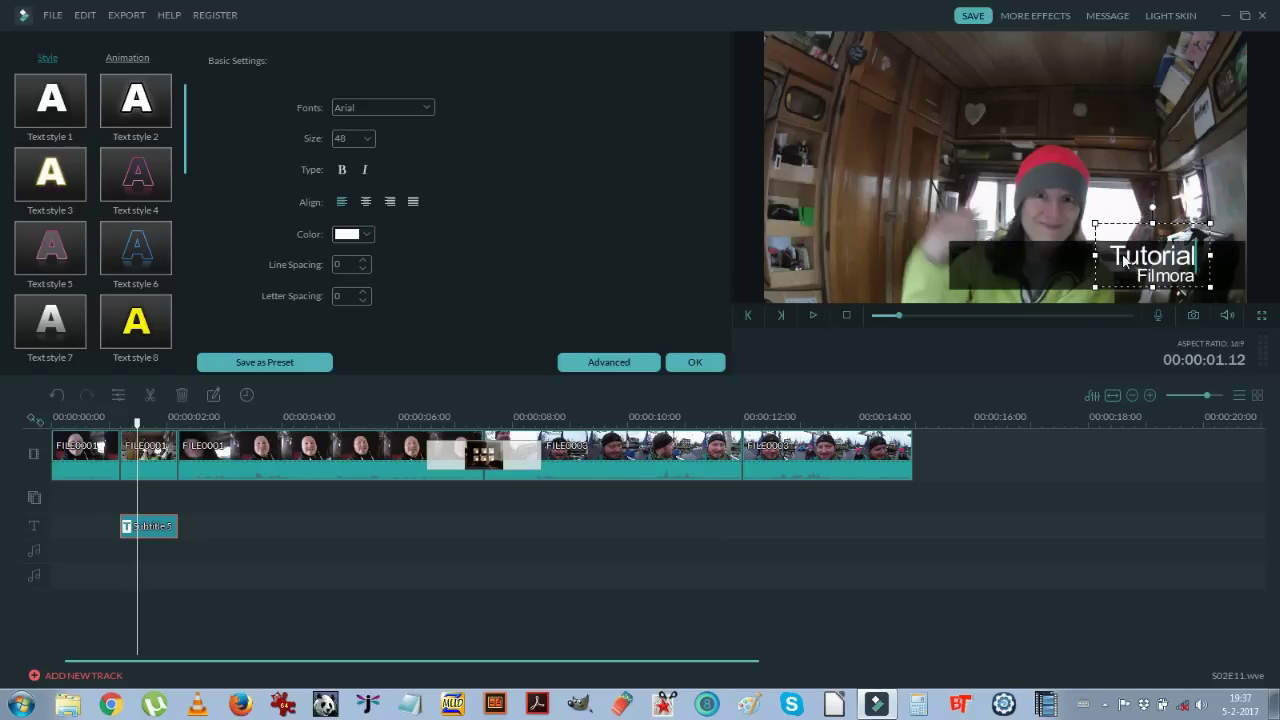
Step: Narrow and reposition the title's dark background box so it fits closely around the Tutorial and Filmora lines
{"action": "left_click", "coordinate": [1072, 267]}
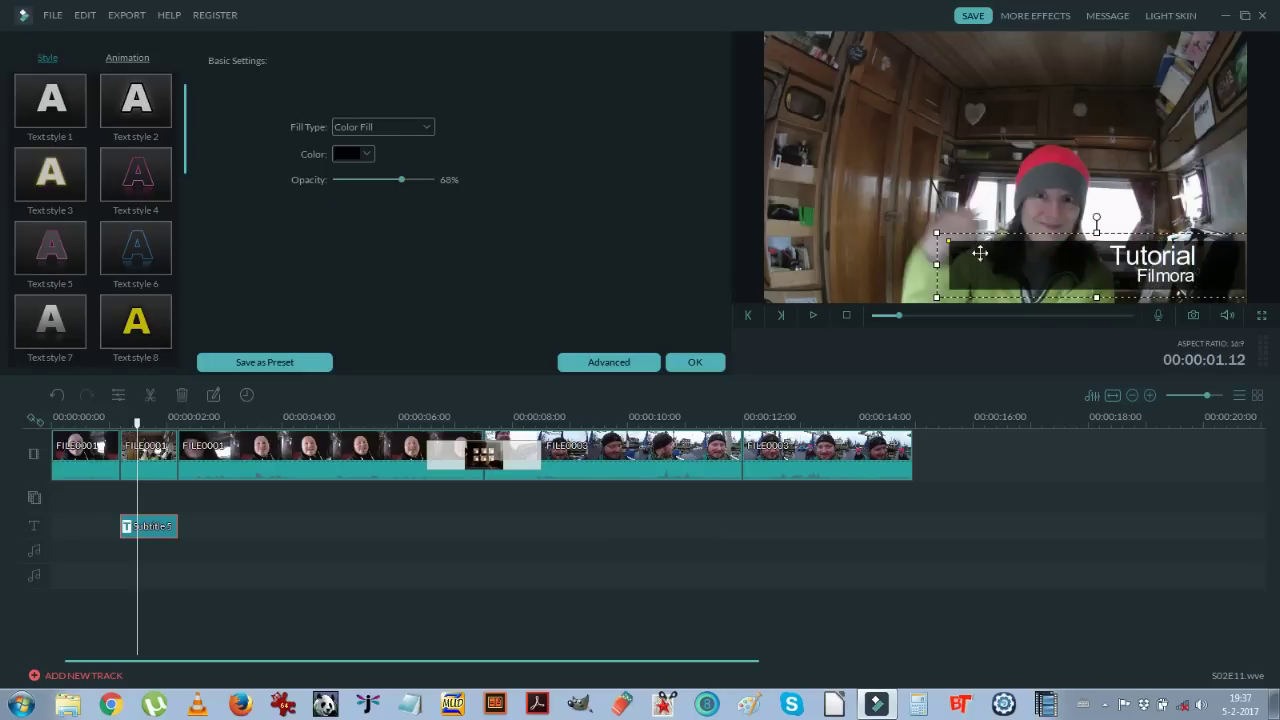
{"action": "left_click", "coordinate": [886, 260]}
{"action": "left_click", "coordinate": [985, 263]}
{"action": "left_click", "coordinate": [977, 212]}
{"action": "left_click", "coordinate": [982, 252]}
{"action": "left_click_drag", "start_coordinate": [935, 230], "coordinate": [1087, 270]}
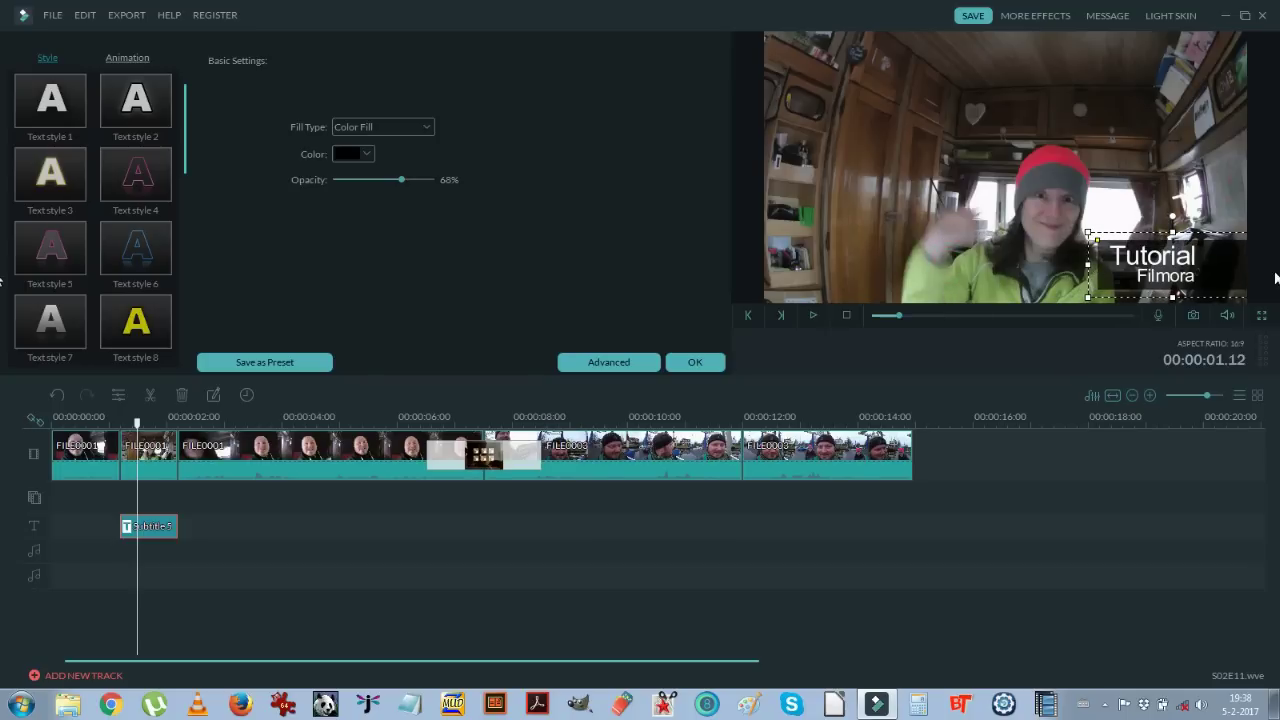
{"action": "left_click_drag", "start_coordinate": [1211, 229], "coordinate": [1224, 263]}
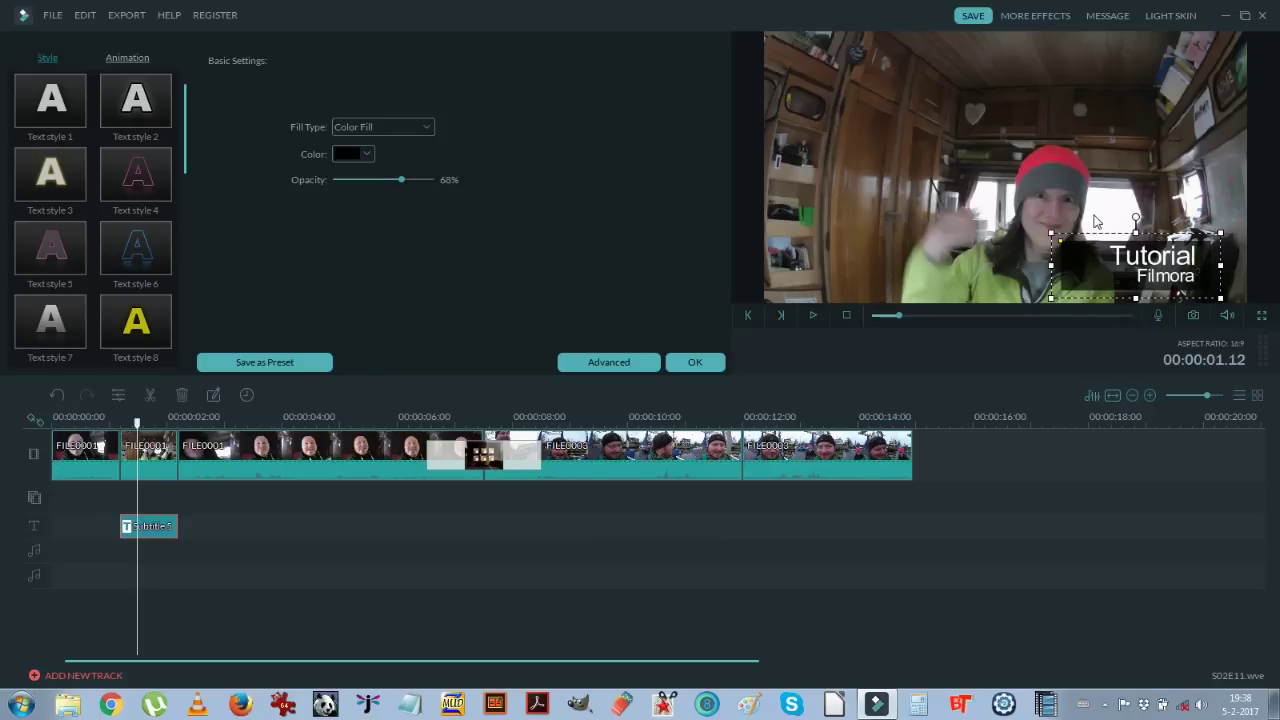
{"action": "left_click_drag", "start_coordinate": [1092, 230], "coordinate": [1090, 262]}
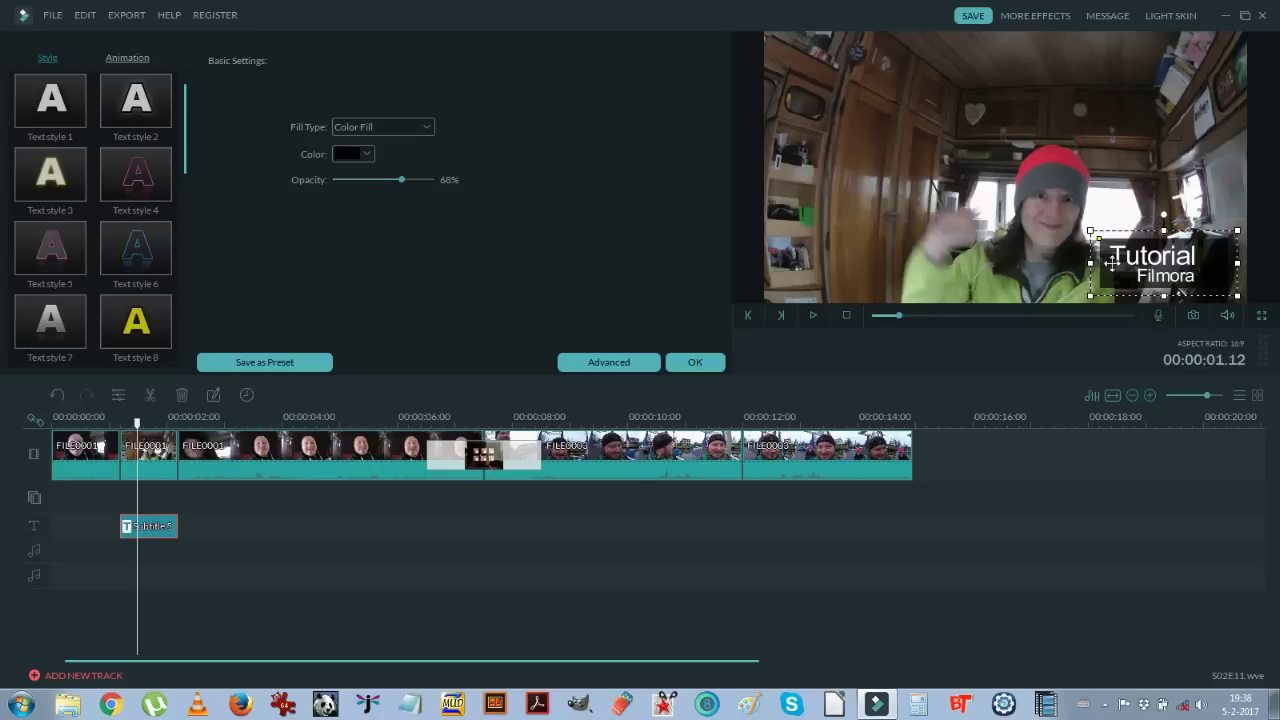
{"action": "left_click_drag", "start_coordinate": [1237, 262], "coordinate": [1220, 262]}
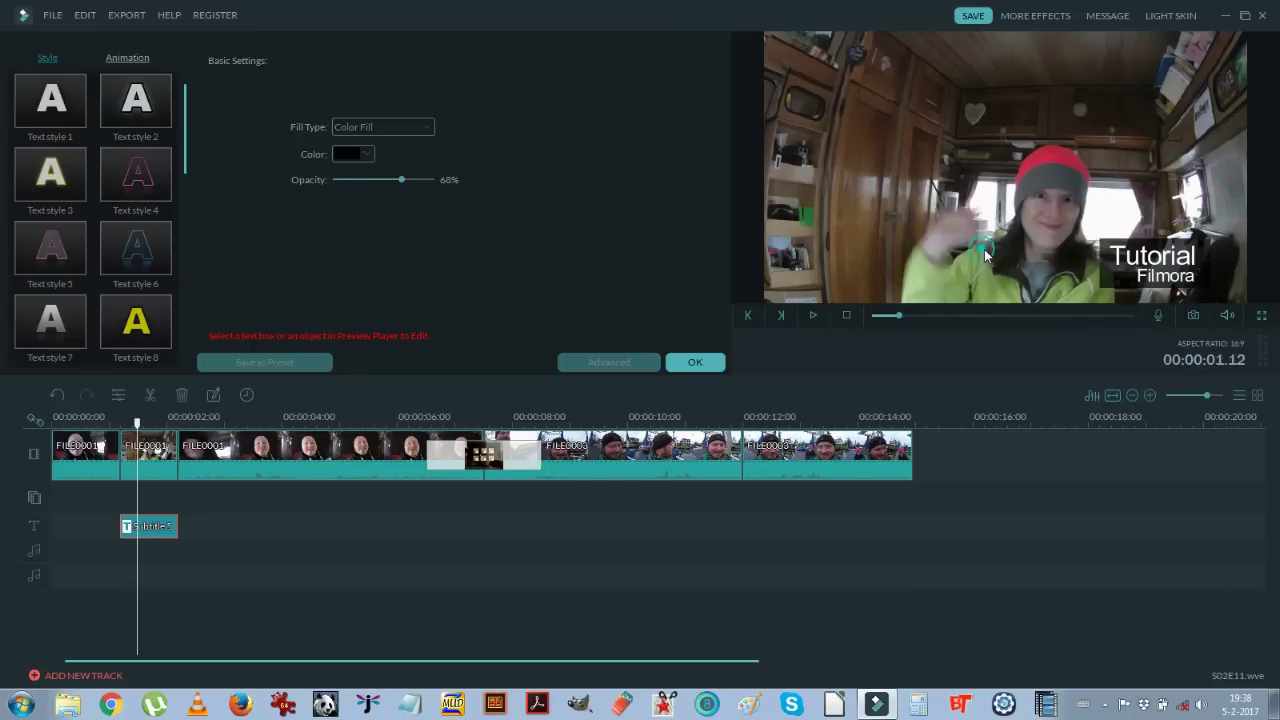
Step: Apply the yellow Text style 8 preset to the Filmora line of the title
{"action": "double_click", "coordinate": [1155, 262]}
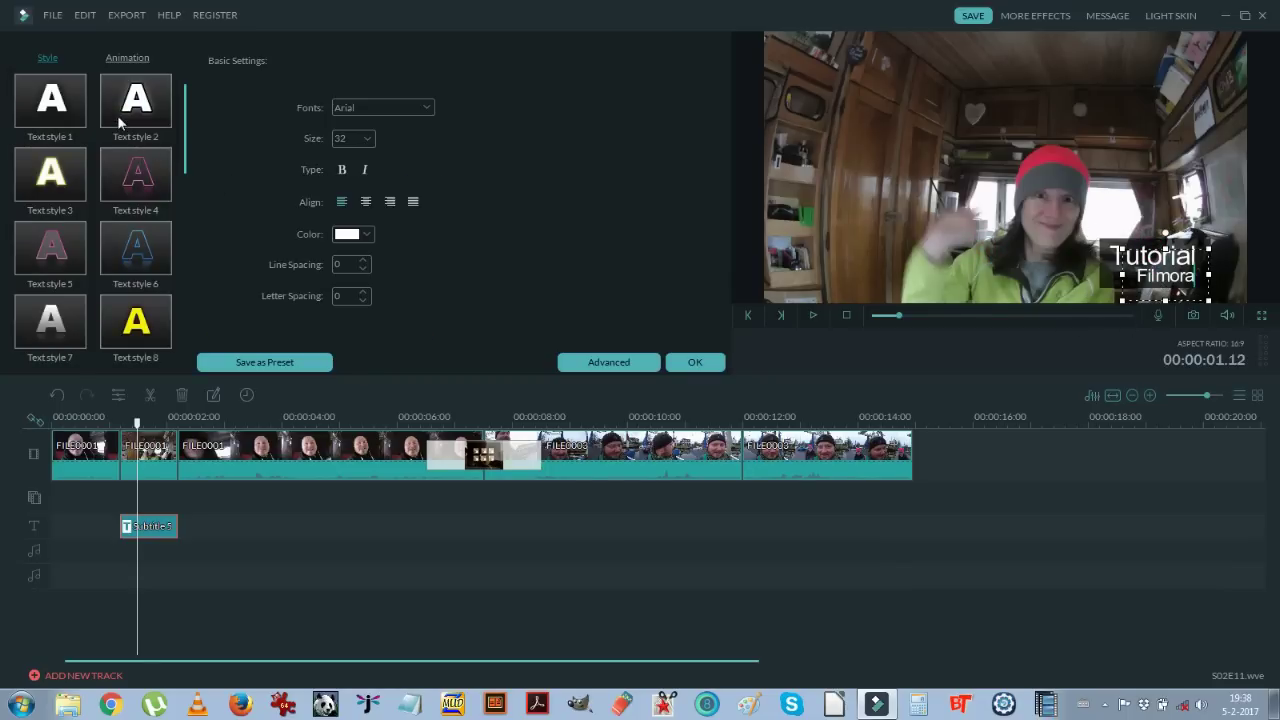
{"action": "left_click", "coordinate": [136, 325]}
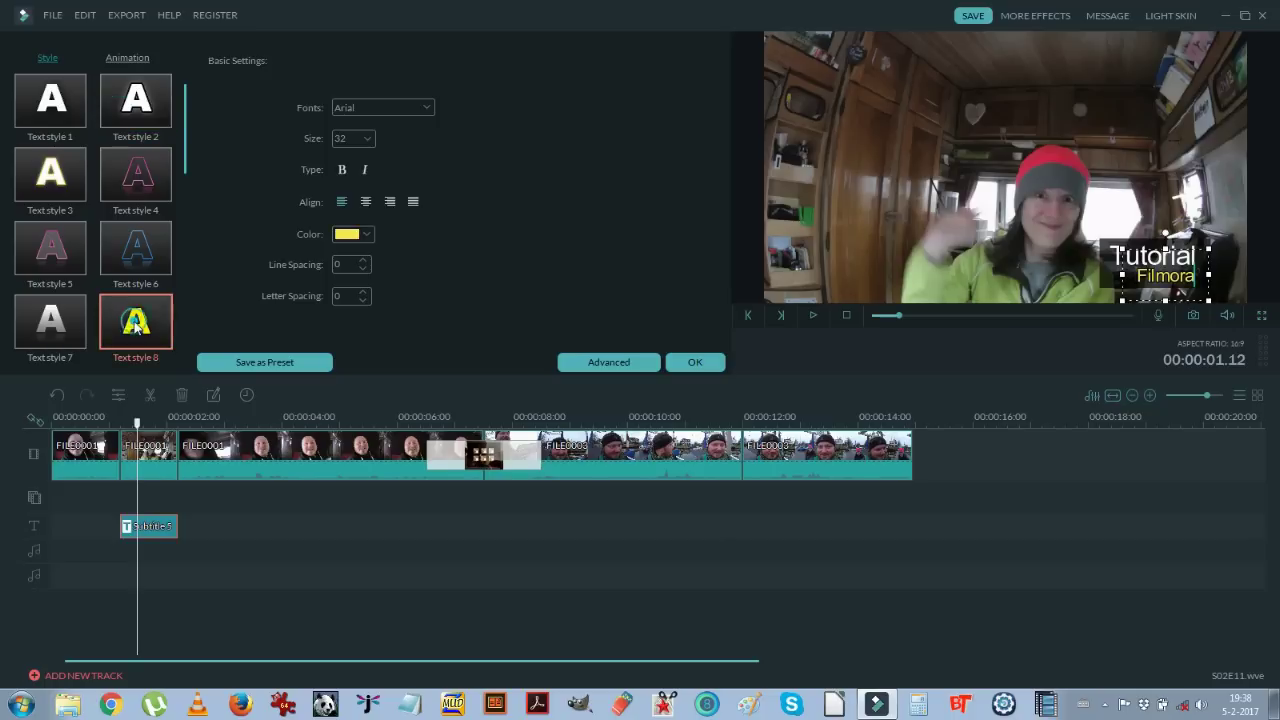
{"action": "left_click", "coordinate": [939, 222]}
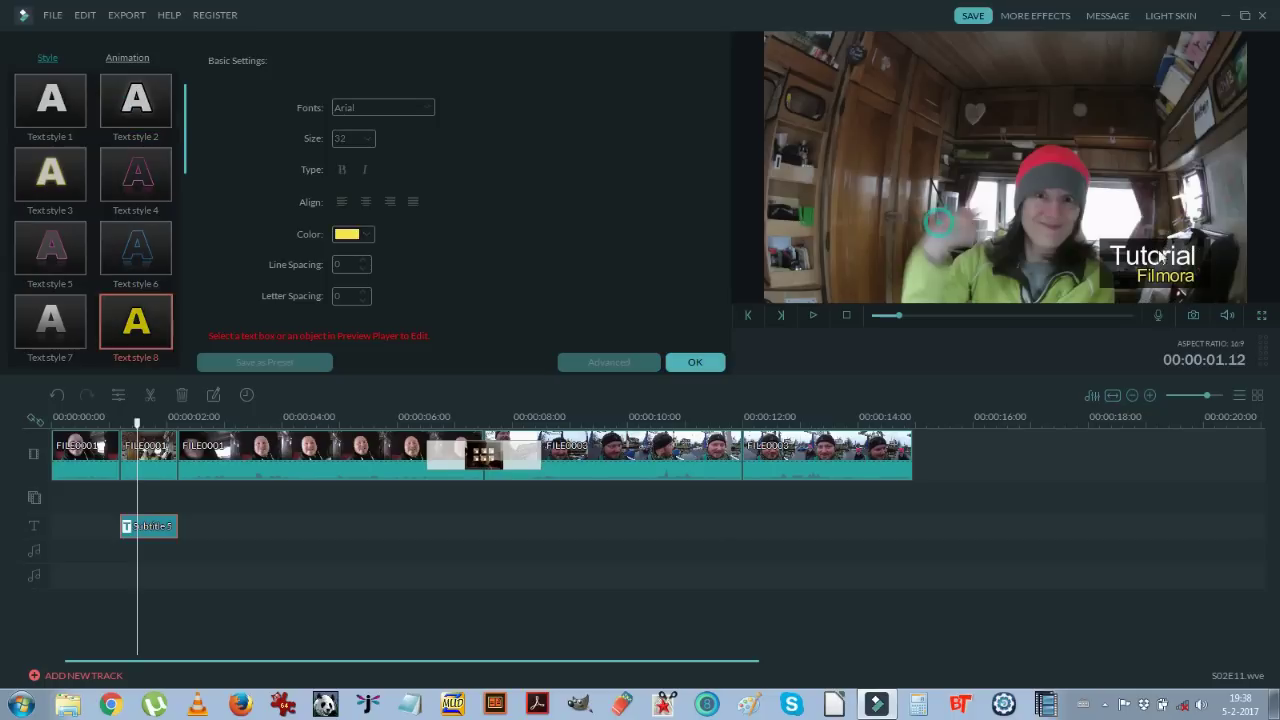
Step: Apply the Text style 11 preset to the Tutorial line after trying Text style 3, and recolor the line magenta
{"action": "left_click", "coordinate": [1168, 260]}
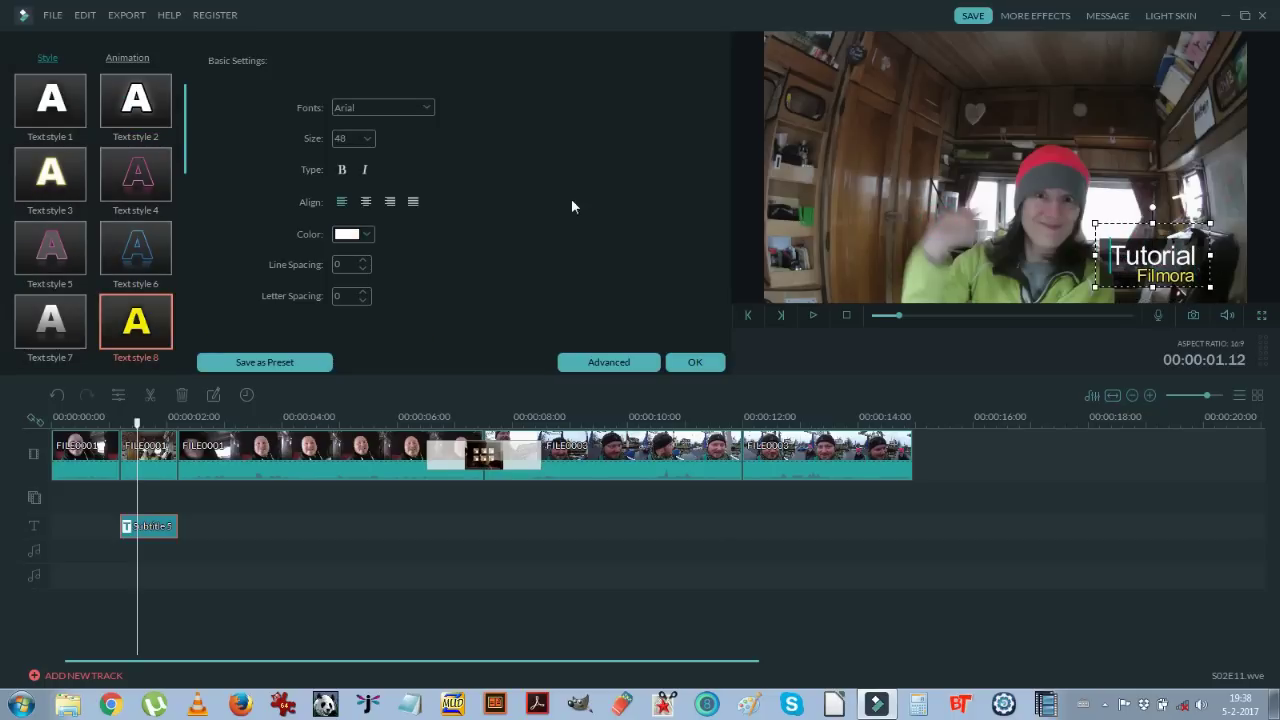
{"action": "double_click", "coordinate": [48, 177]}
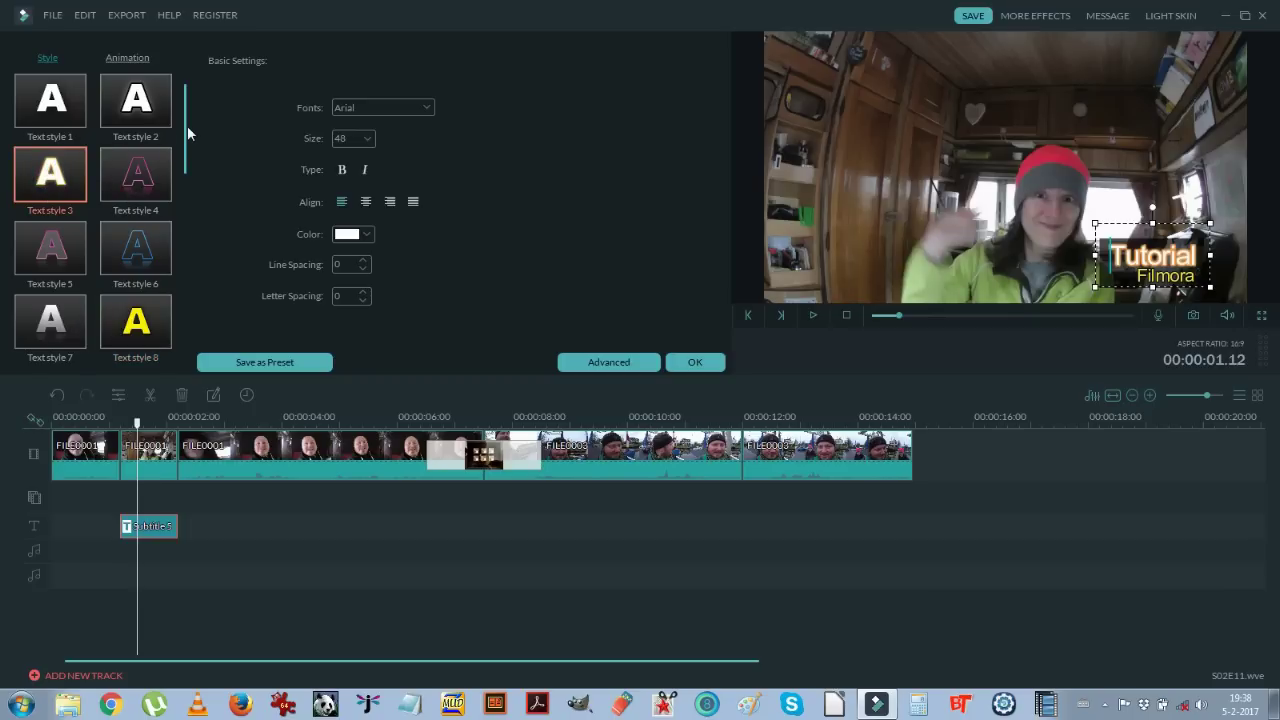
{"action": "left_click_drag", "start_coordinate": [187, 125], "coordinate": [190, 216]}
{"action": "double_click", "coordinate": [57, 178]}
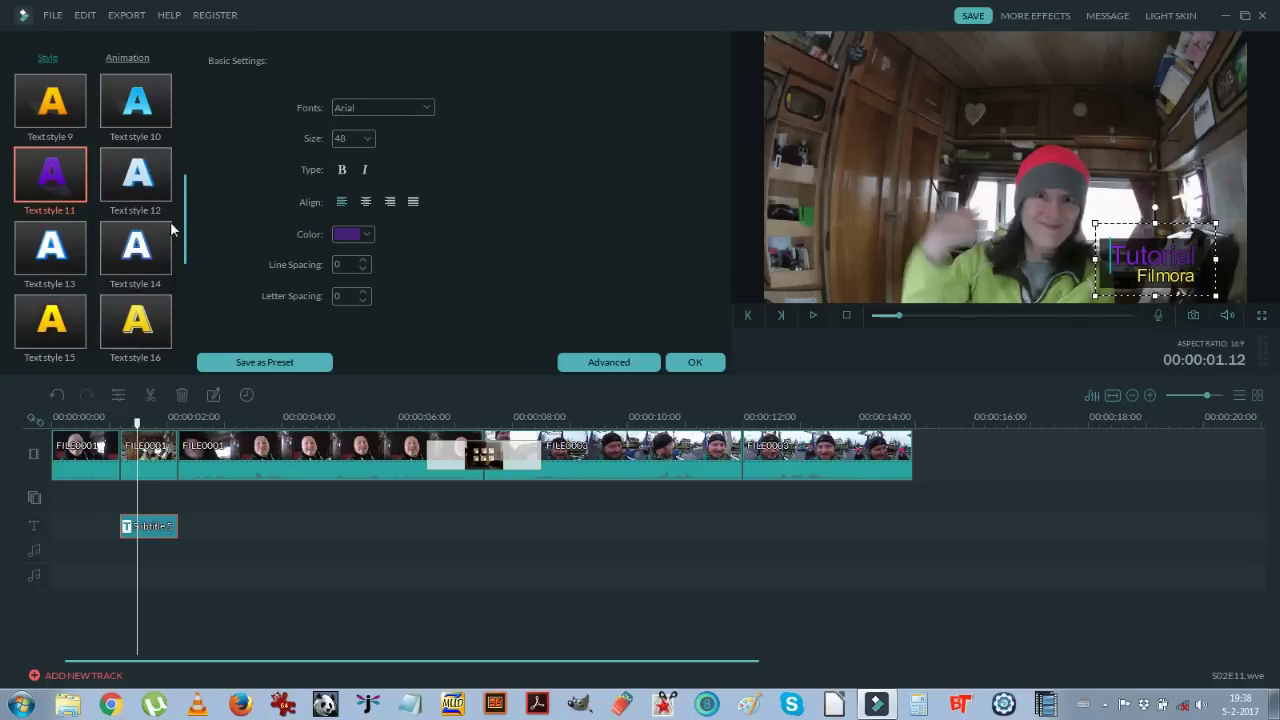
{"action": "left_click", "coordinate": [367, 236]}
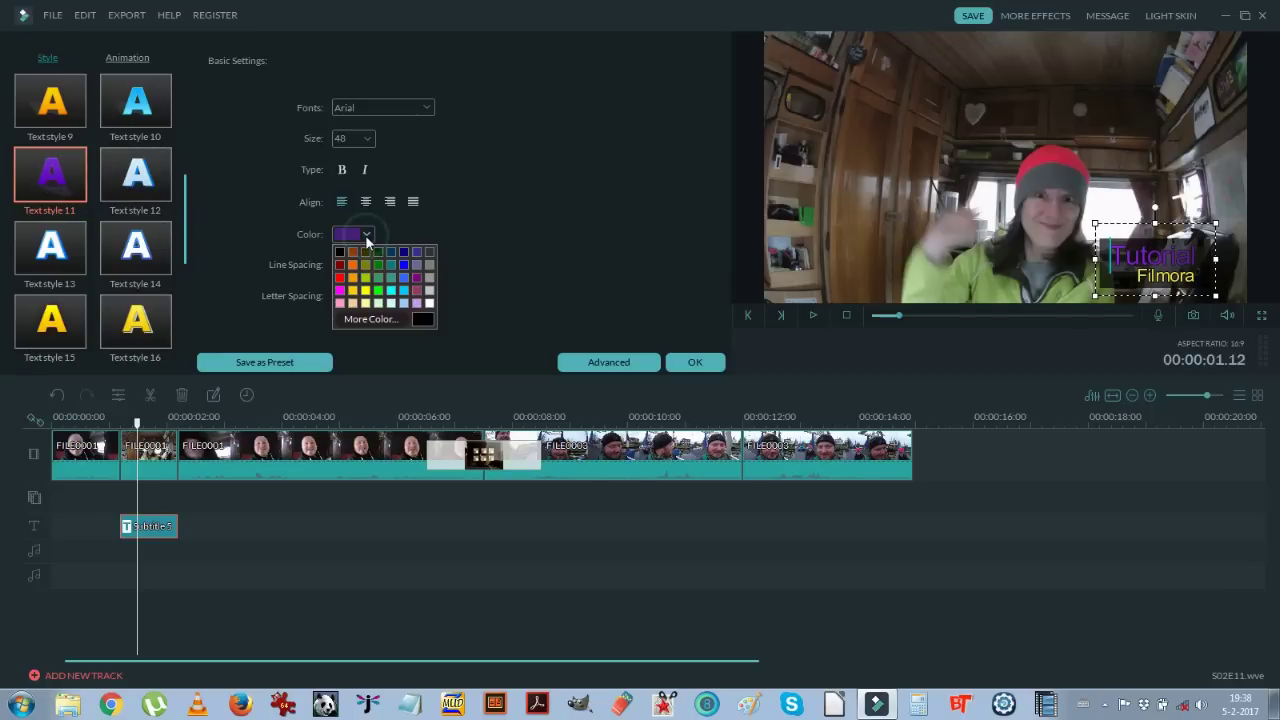
{"action": "left_click", "coordinate": [340, 290]}
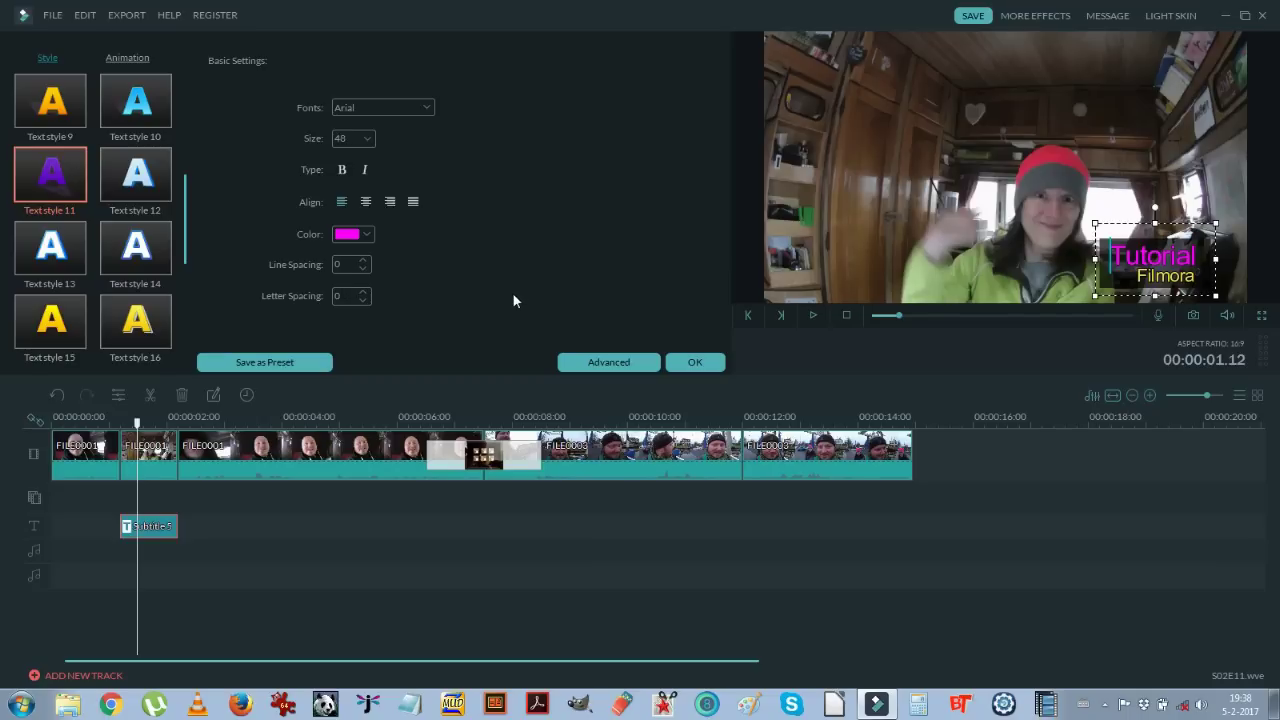
Step: Set the Tutorial line to centre alignment, confirm the title edits, and play back the sequence from near its start
{"action": "left_click", "coordinate": [365, 204]}
{"action": "left_click", "coordinate": [365, 202]}
{"action": "left_click", "coordinate": [695, 363]}
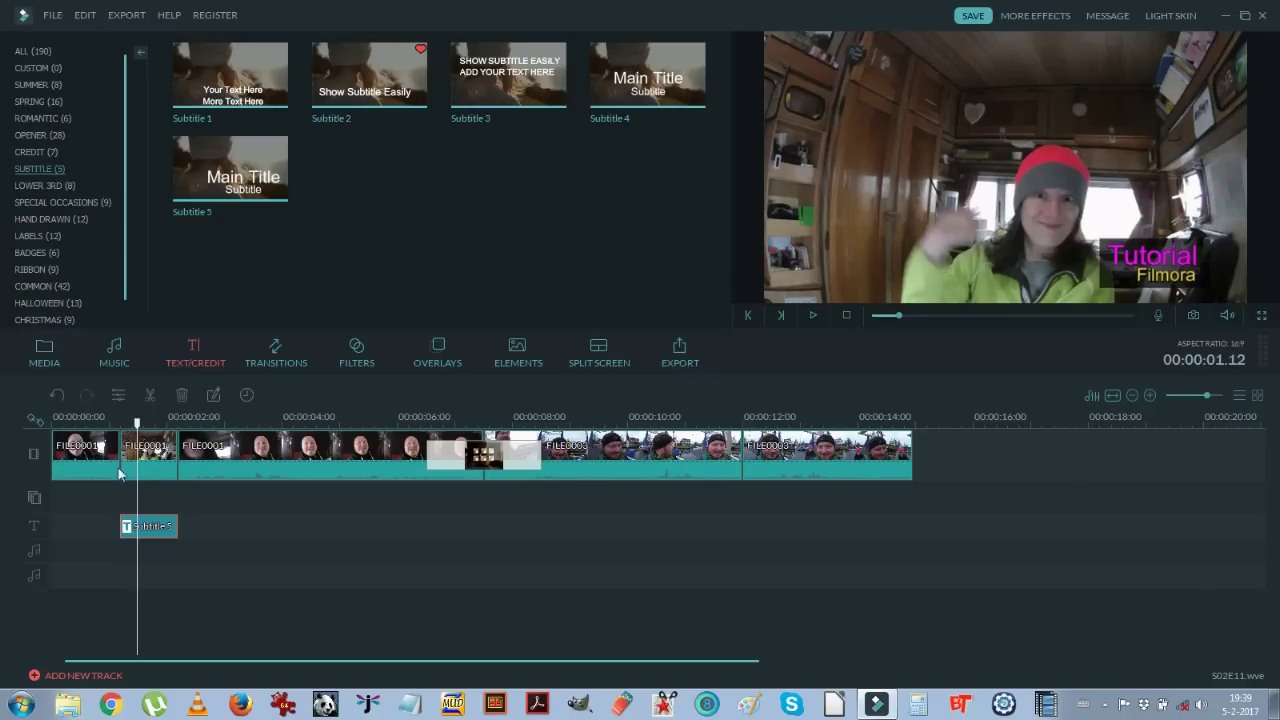
{"action": "left_click", "coordinate": [89, 418]}
{"action": "key", "text": "space"}
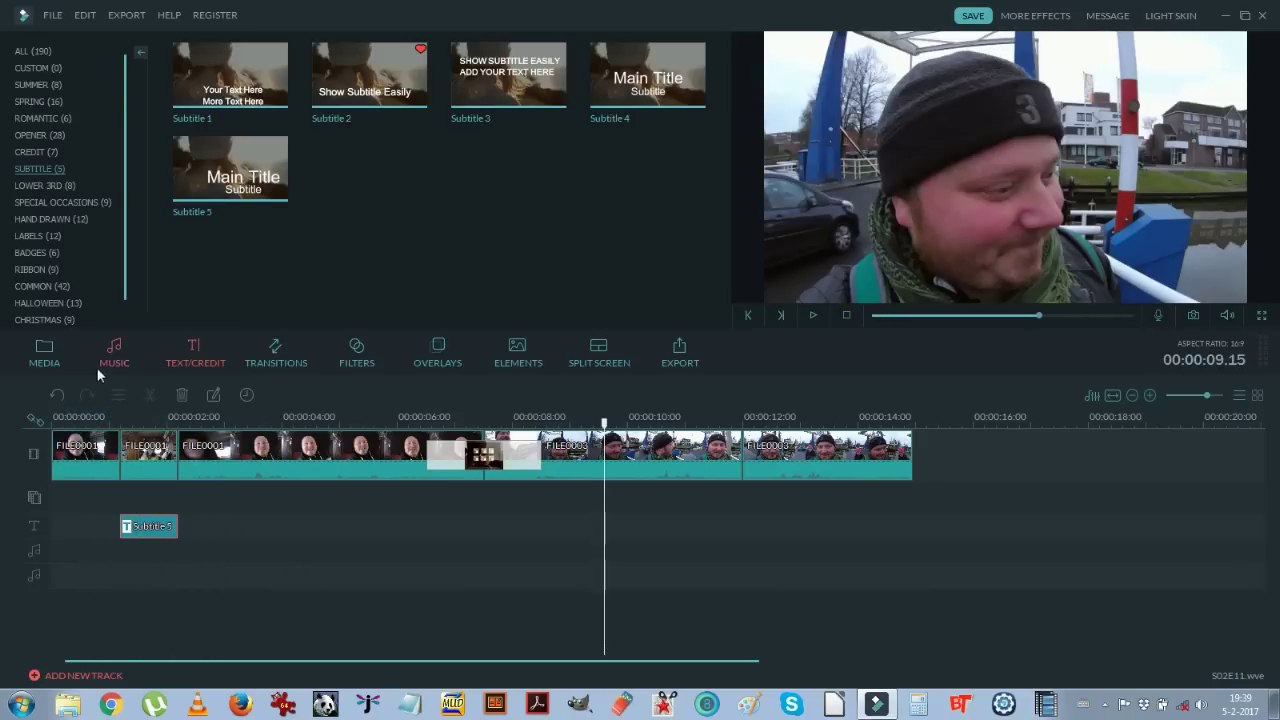
Step: Preview the Summer music tracks Summer bright, Sunshine anthem and Walk Through Life
{"action": "left_click", "coordinate": [114, 354]}
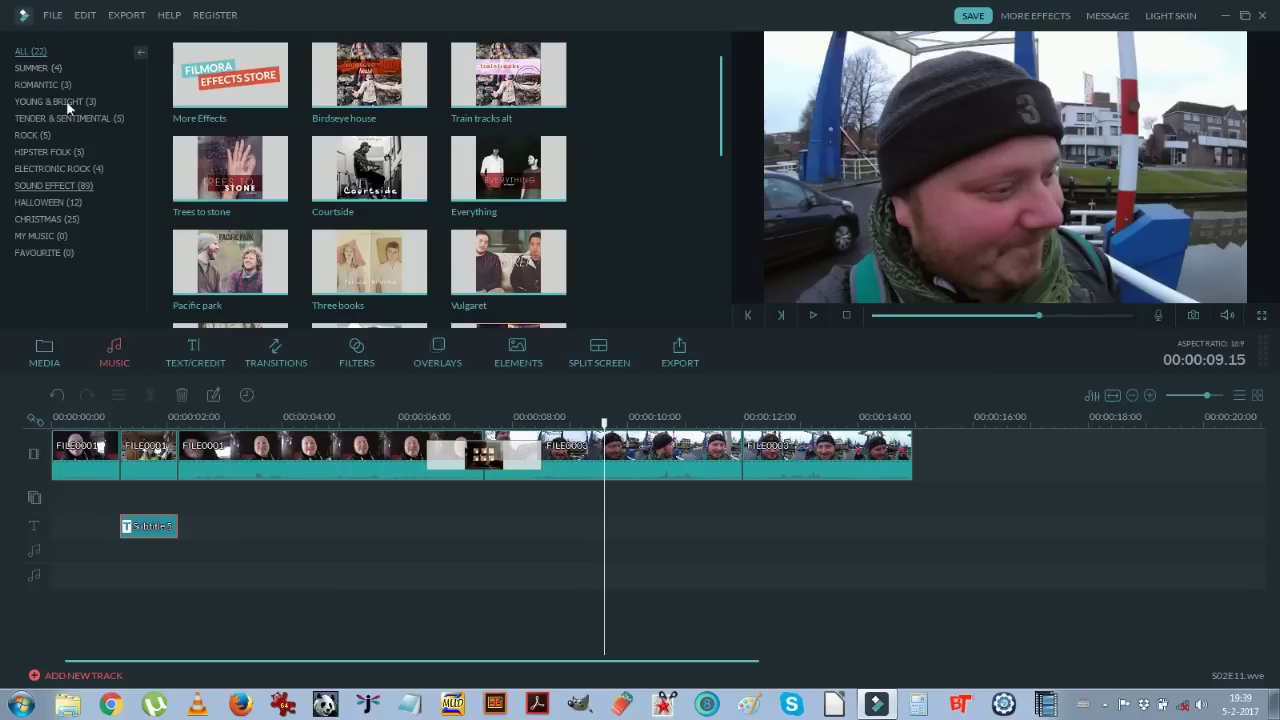
{"action": "left_click", "coordinate": [30, 70]}
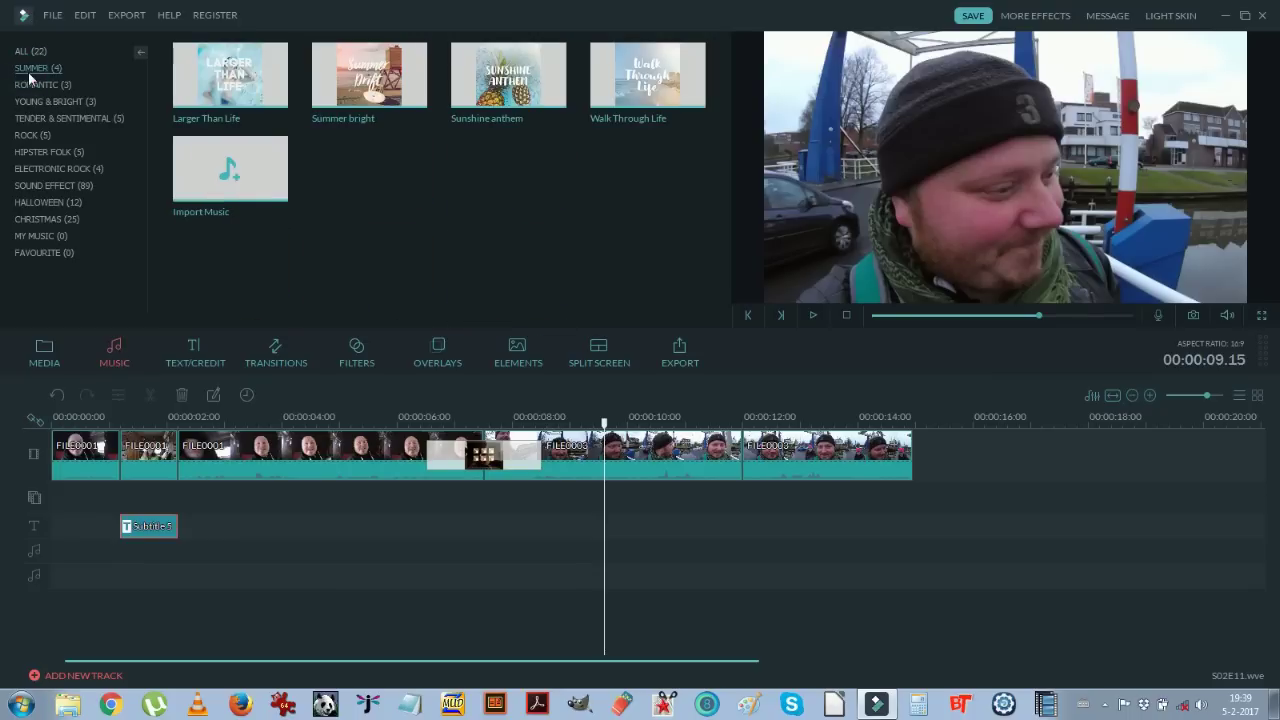
{"action": "double_click", "coordinate": [411, 100]}
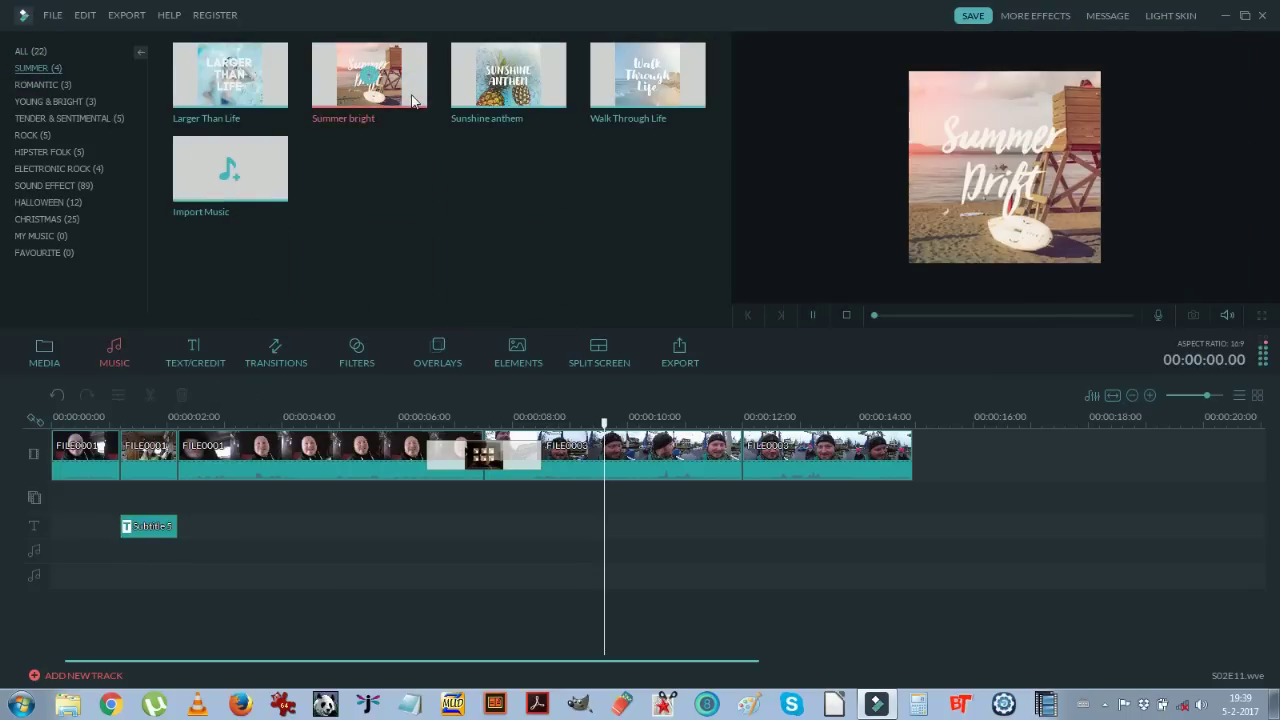
{"action": "double_click", "coordinate": [466, 105]}
{"action": "double_click", "coordinate": [603, 98]}
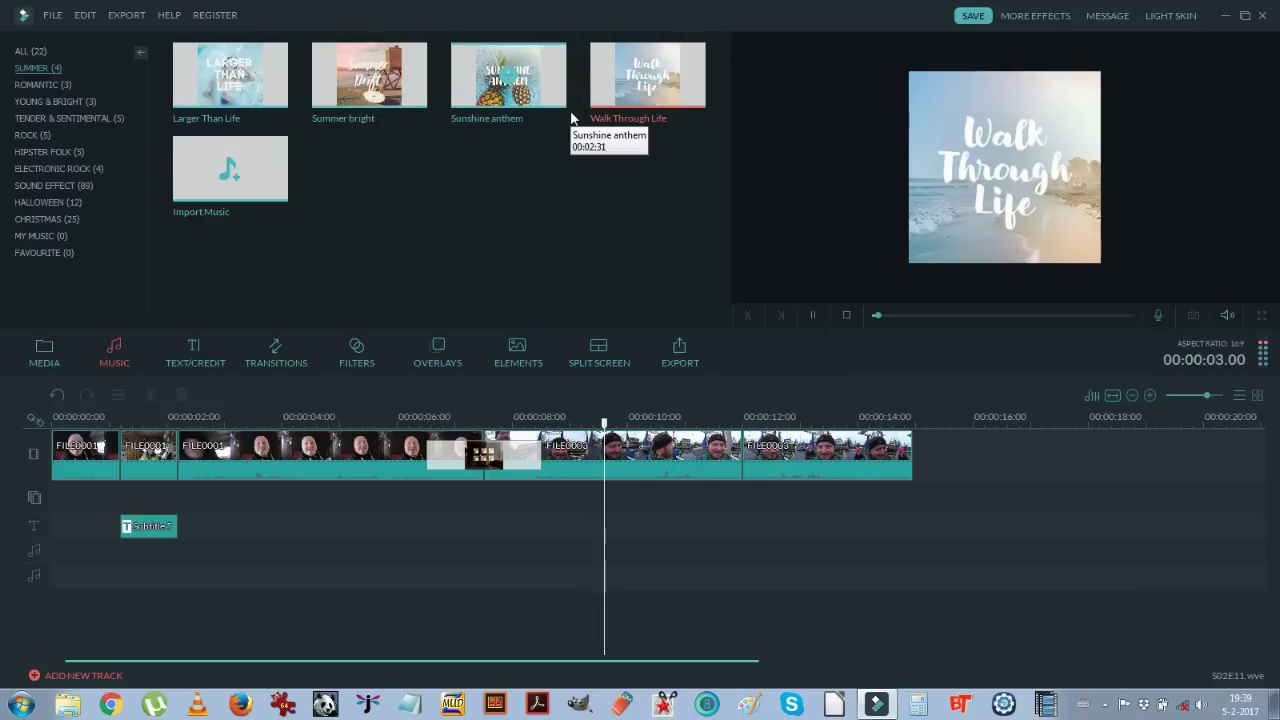
{"action": "left_click", "coordinate": [633, 108]}
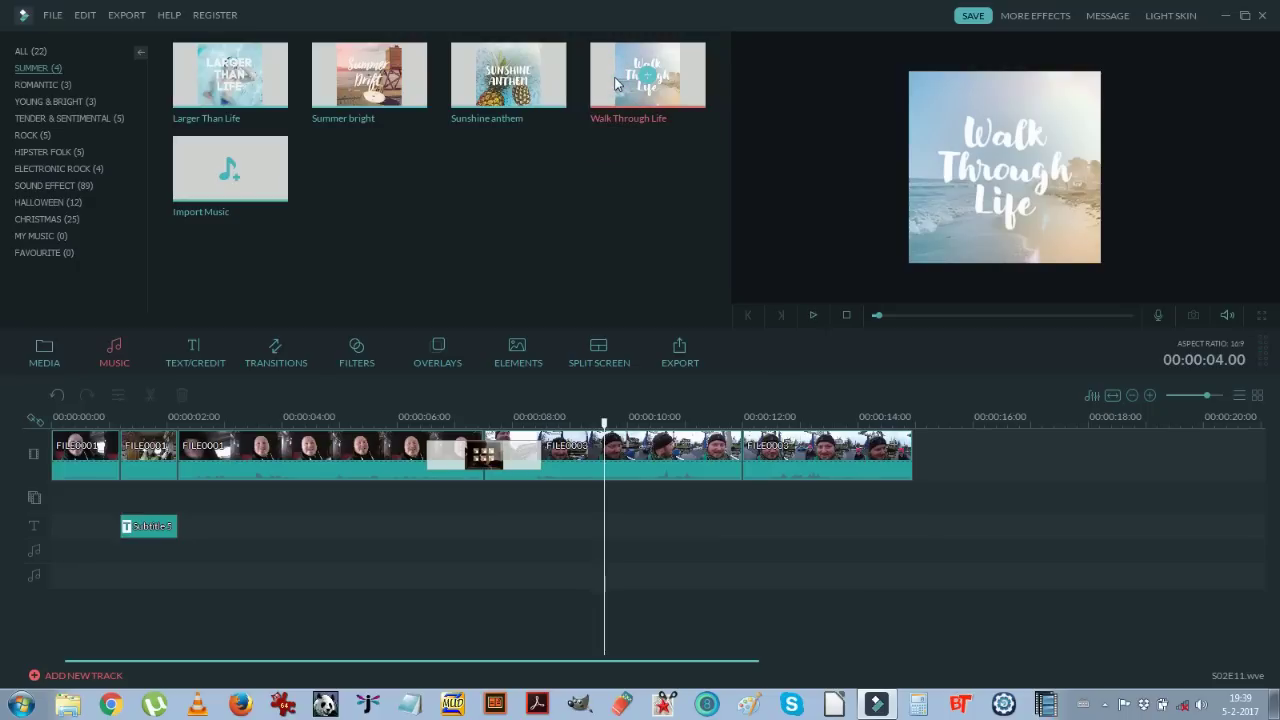
Step: Add Walk Through Life to the first music track at the start of the timeline, and play it back with the video
{"action": "left_click_drag", "start_coordinate": [614, 83], "coordinate": [70, 555]}
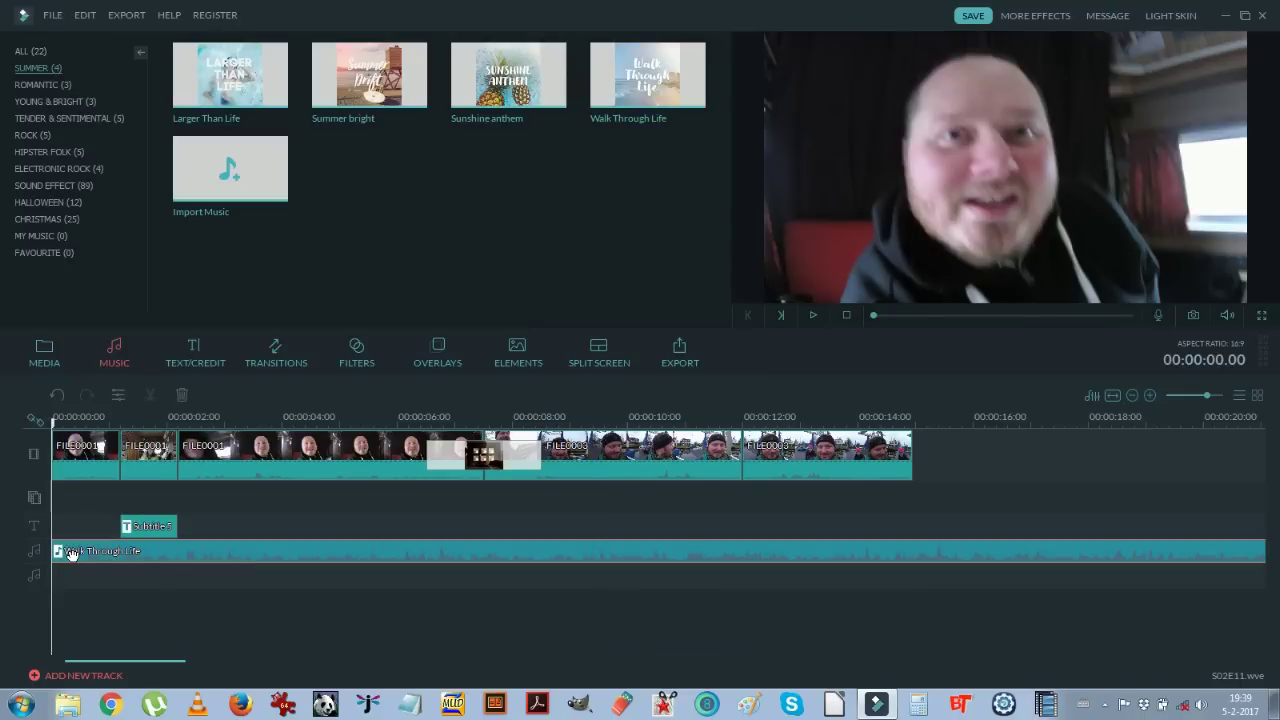
{"action": "key", "text": "space"}
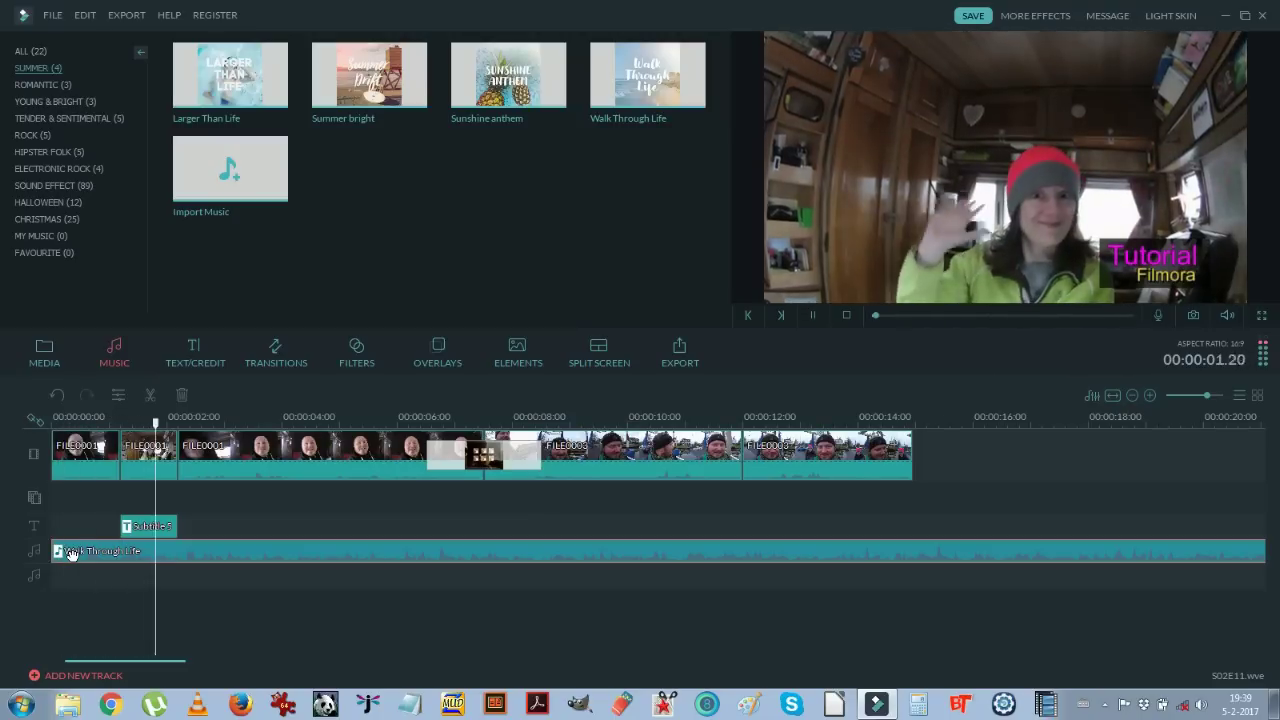
{"action": "key", "text": "space"}
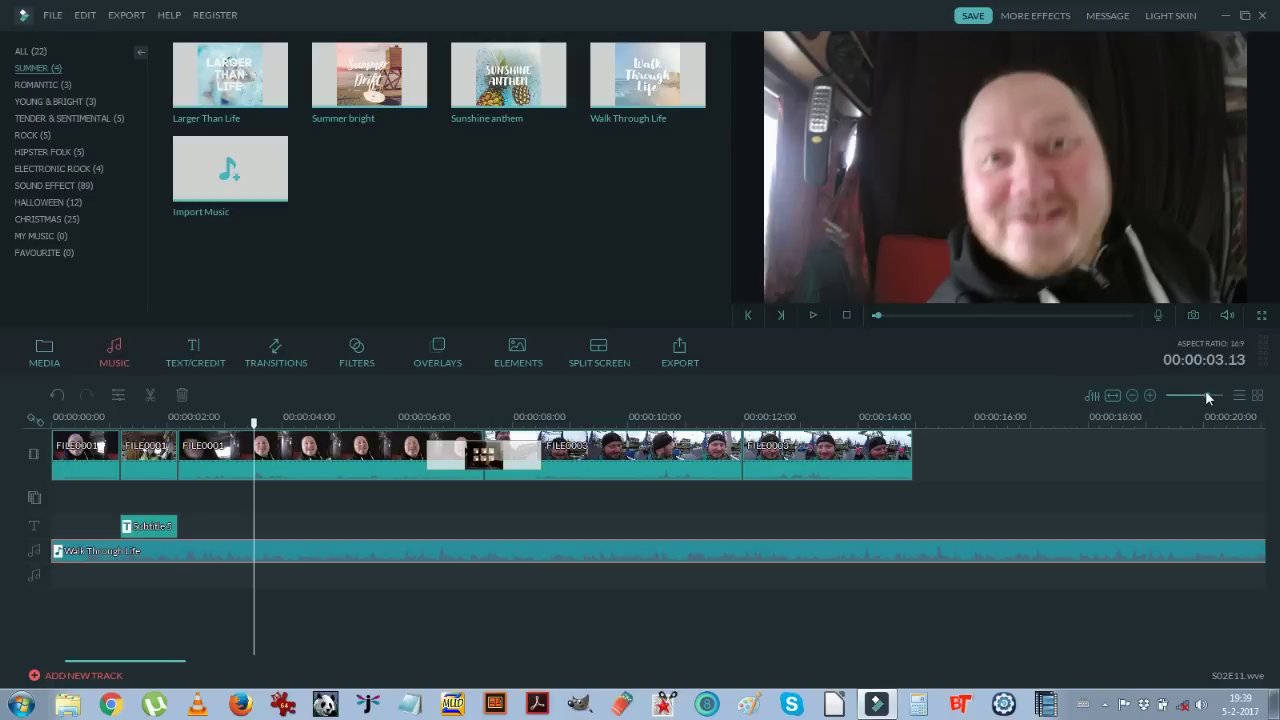
Step: Trim the end of the Walk Through Life music to match the end of the video at 00:00:14.24
{"action": "left_click_drag", "start_coordinate": [1205, 391], "coordinate": [1187, 394]}
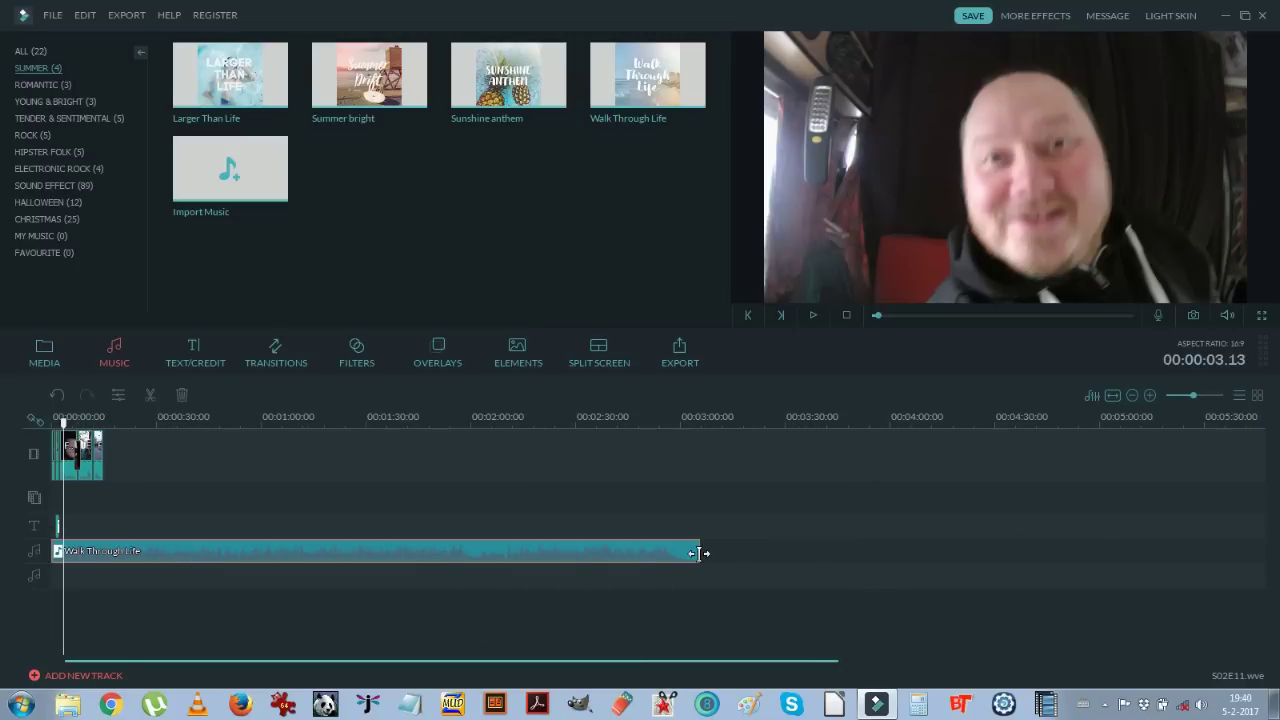
{"action": "left_click_drag", "start_coordinate": [699, 553], "coordinate": [108, 493]}
{"action": "left_click", "coordinate": [306, 661]}
{"action": "left_click_drag", "start_coordinate": [1192, 396], "coordinate": [1218, 400]}
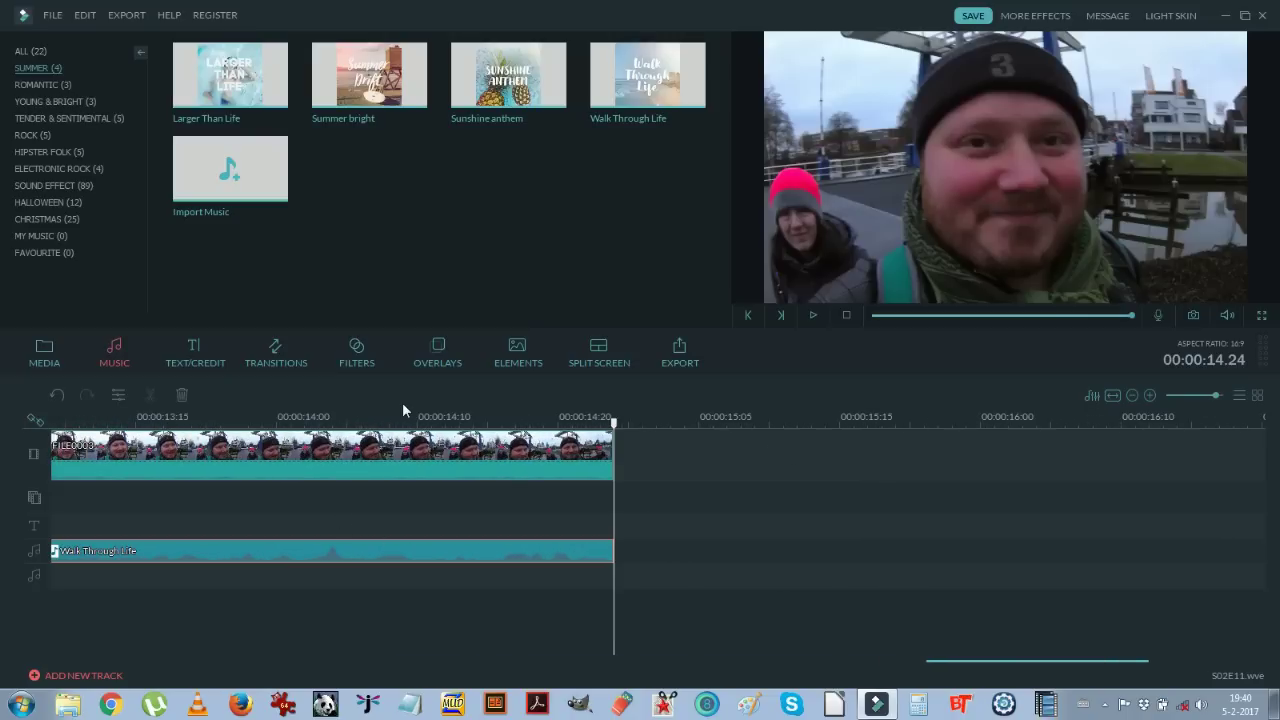
Step: Look over the audio editing settings of the Walk Through Life clip, such as volume, fades and equalizer, and close them
{"action": "right_click", "coordinate": [382, 551]}
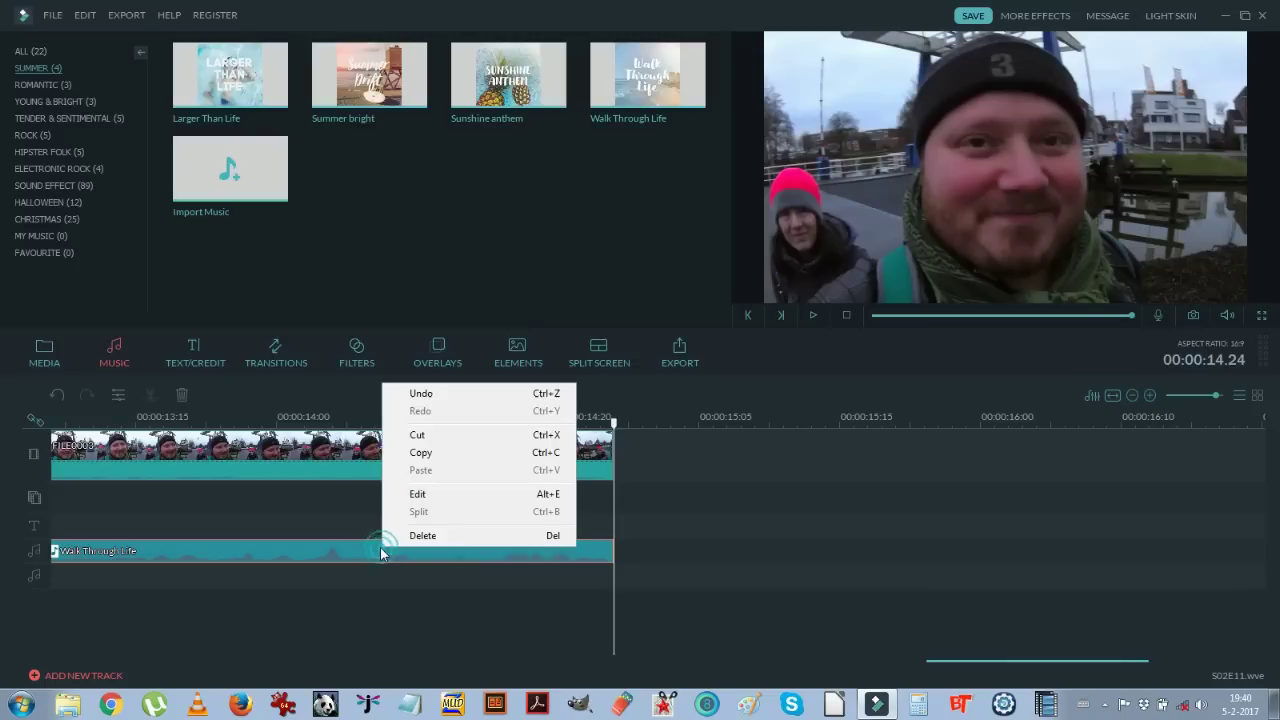
{"action": "left_click", "coordinate": [418, 494]}
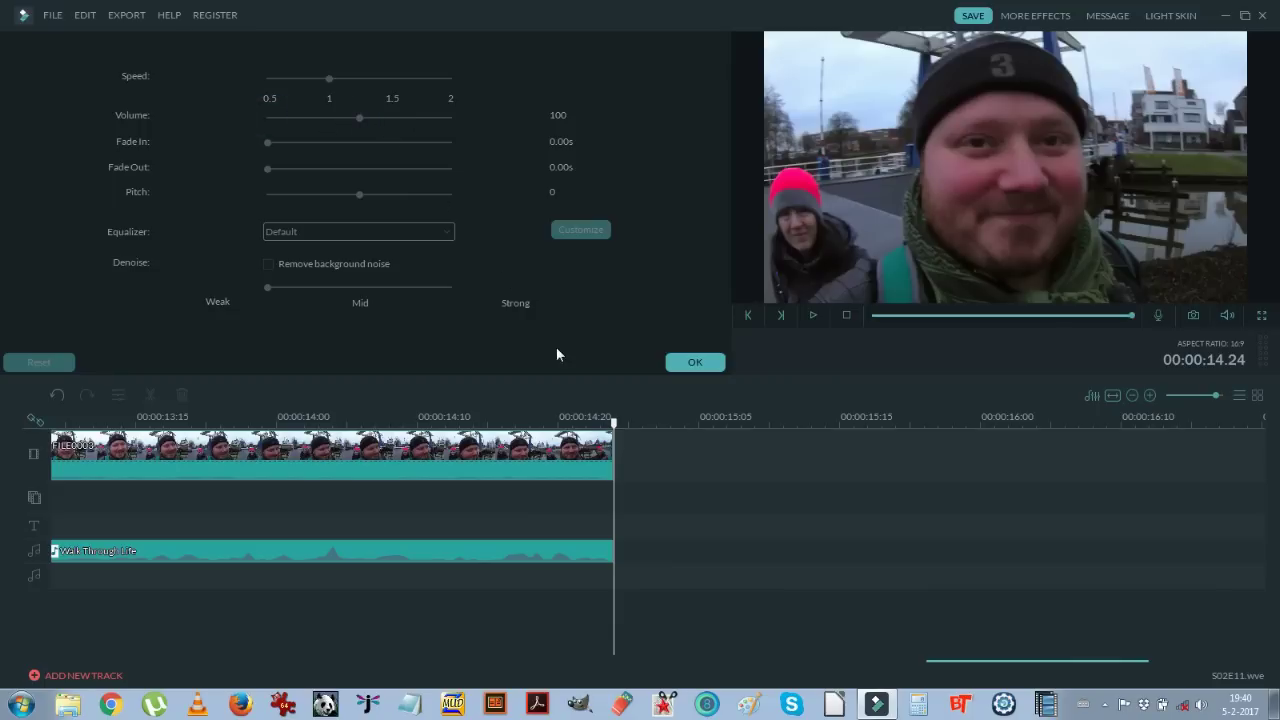
{"action": "left_click", "coordinate": [695, 358]}
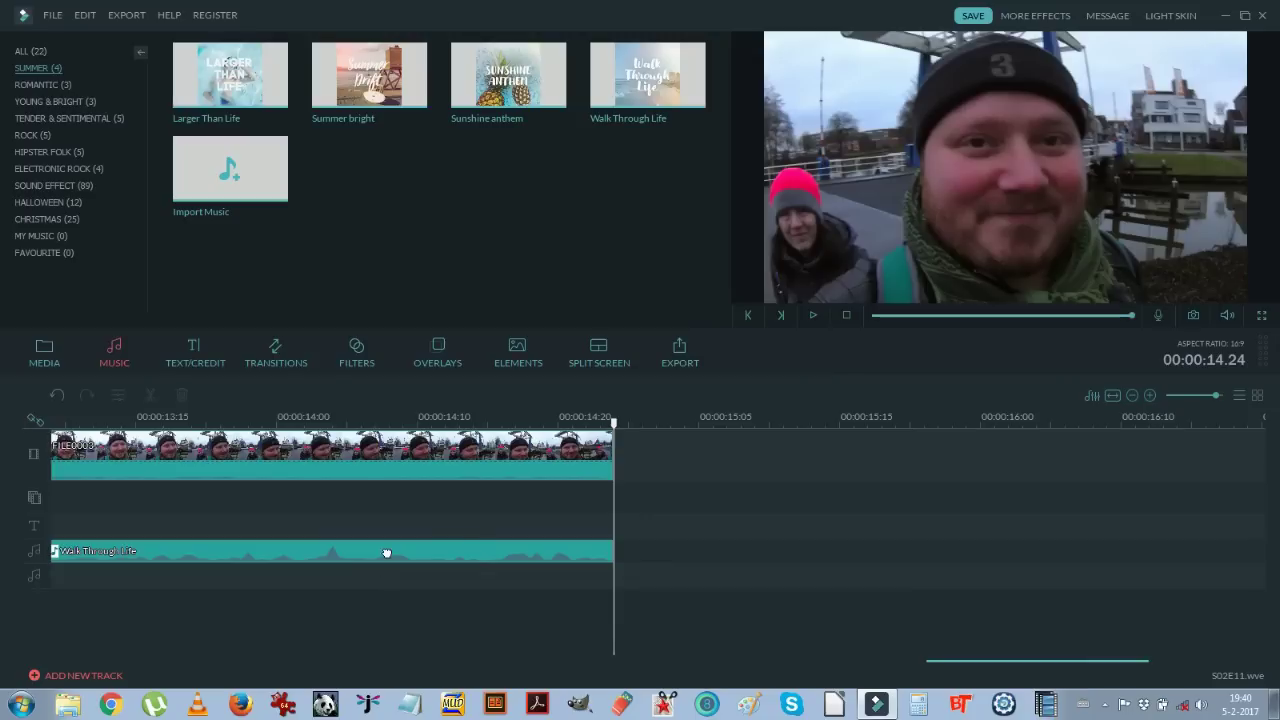
Step: Lower the Walk Through Life clip's volume to 4 and play the video to check the sound balance
{"action": "right_click", "coordinate": [381, 548]}
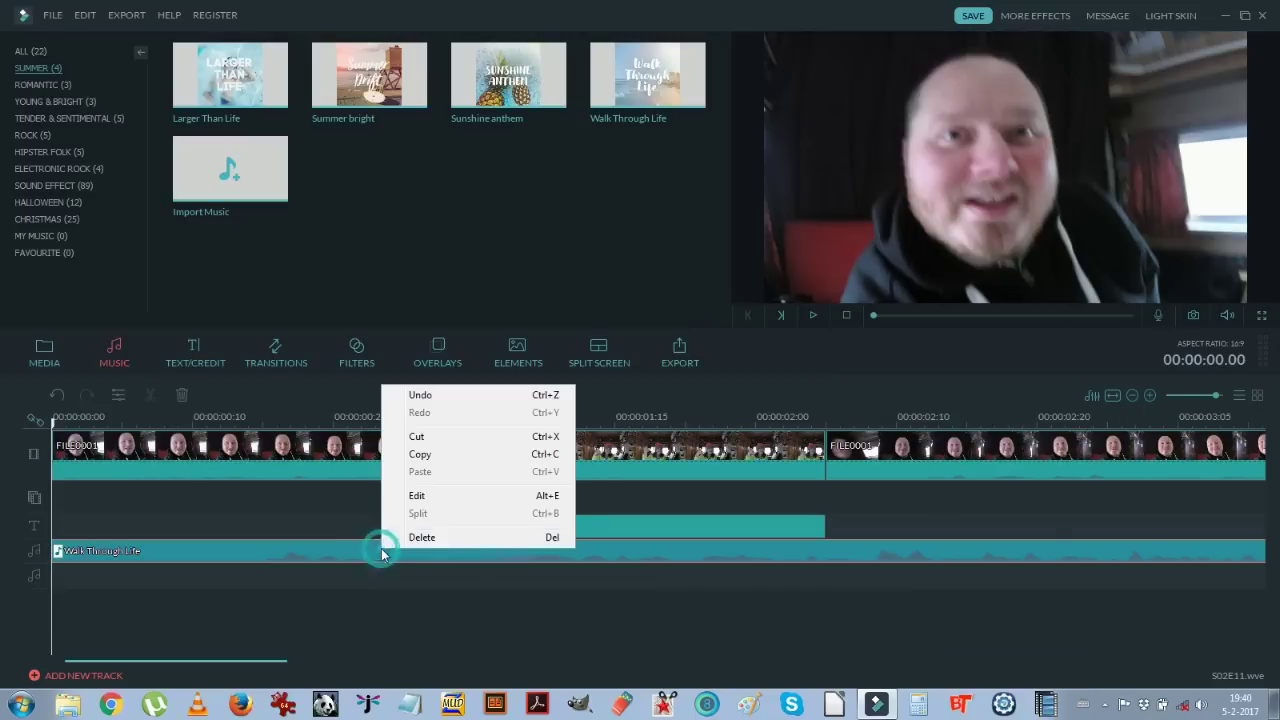
{"action": "left_click", "coordinate": [433, 503]}
{"action": "left_click_drag", "start_coordinate": [357, 117], "coordinate": [322, 121]}
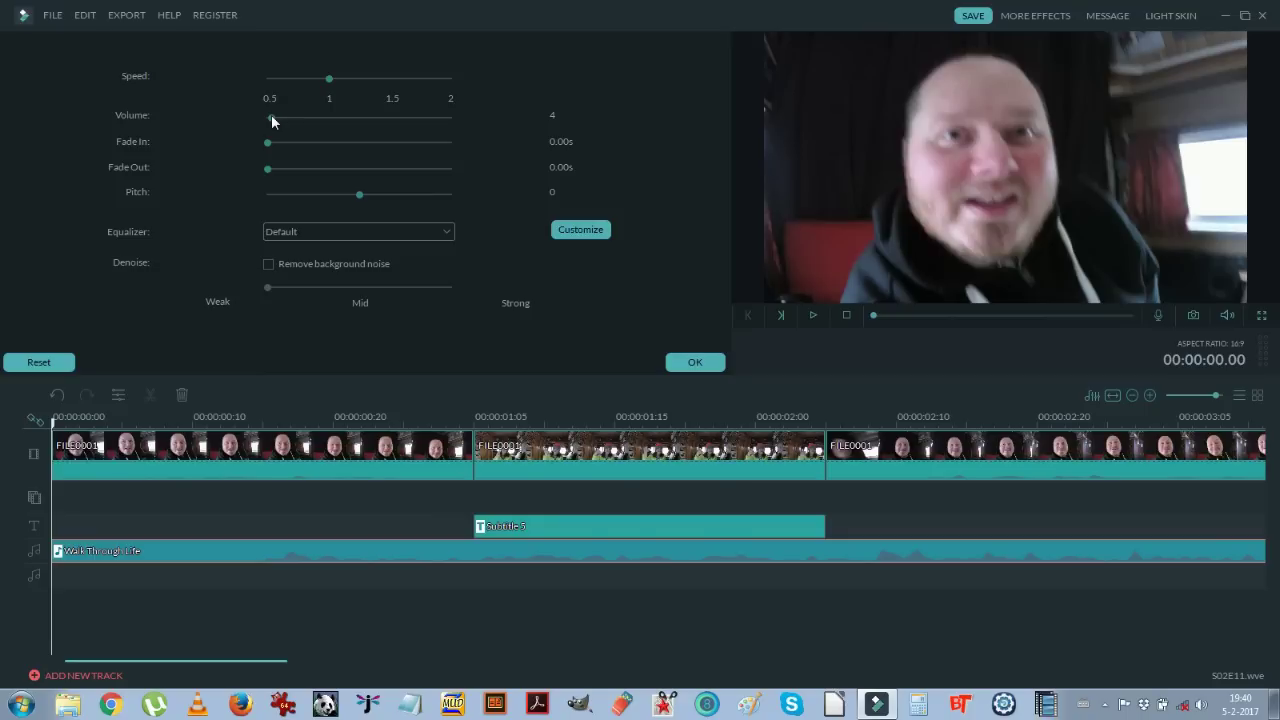
{"action": "left_click", "coordinate": [694, 362]}
{"action": "key", "text": "space"}
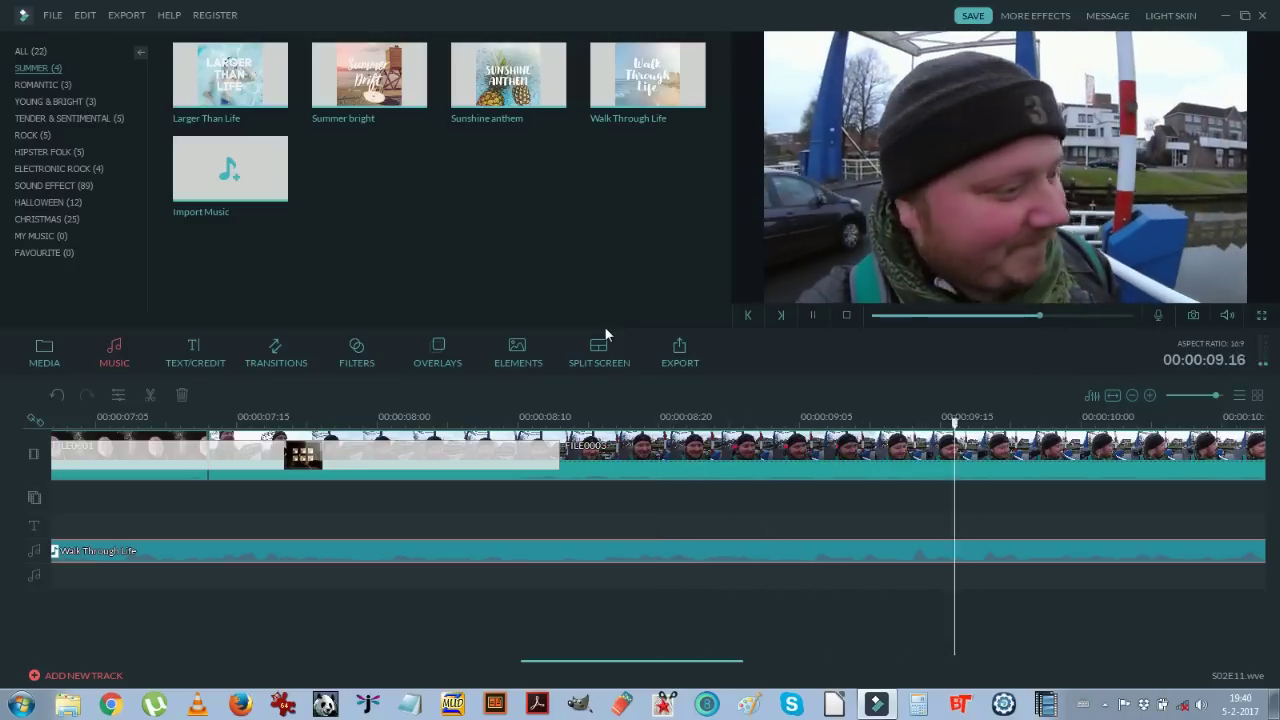
{"action": "key", "text": "space"}
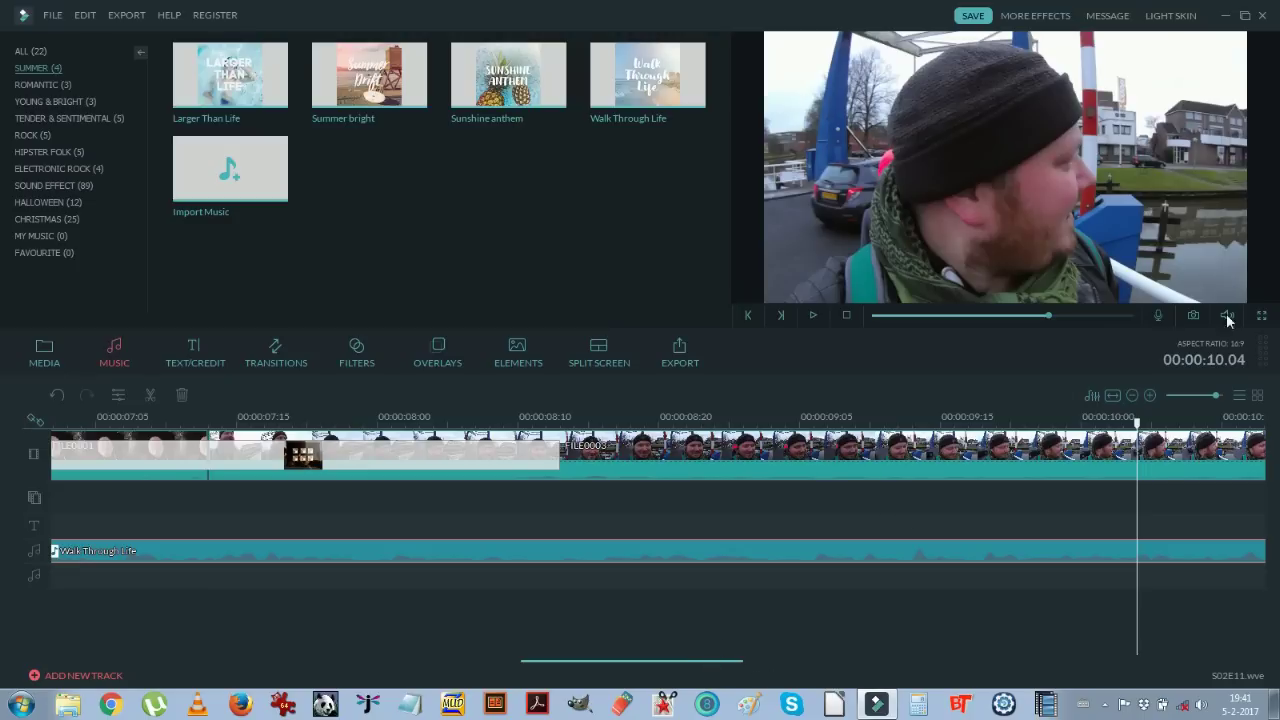
{"action": "left_click_drag", "start_coordinate": [1214, 395], "coordinate": [1205, 400]}
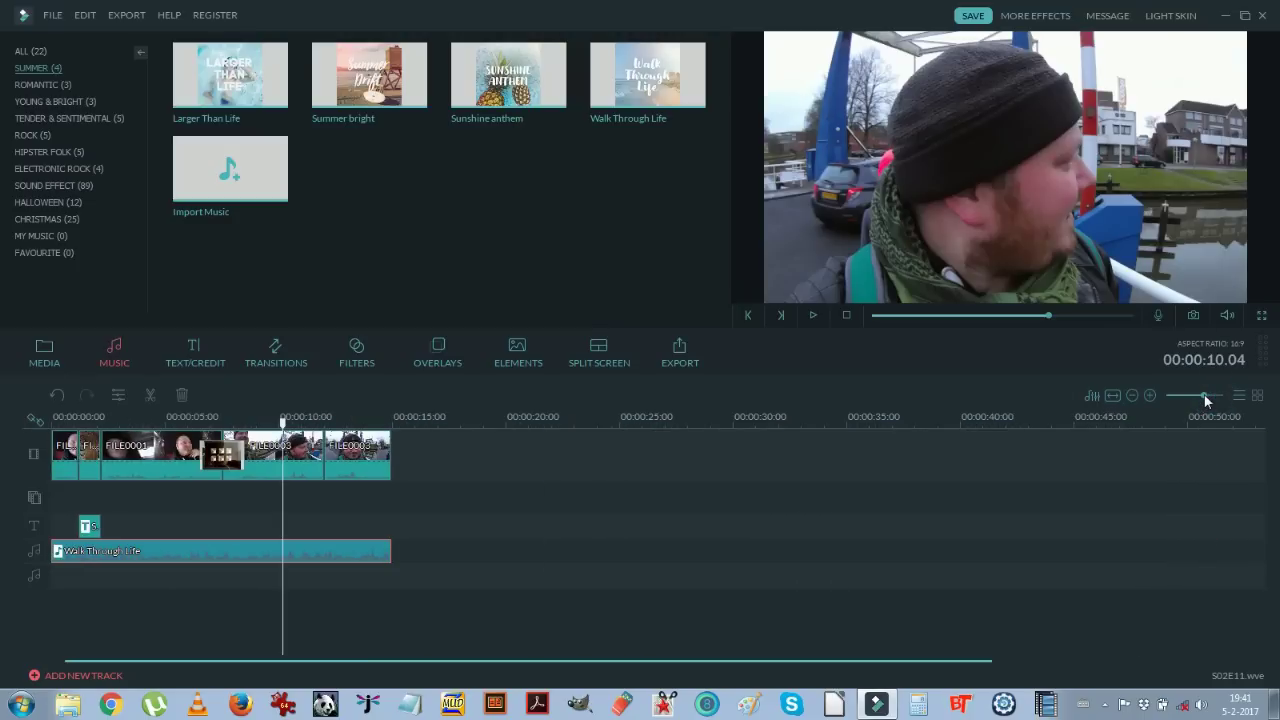
{"action": "key", "text": "space"}
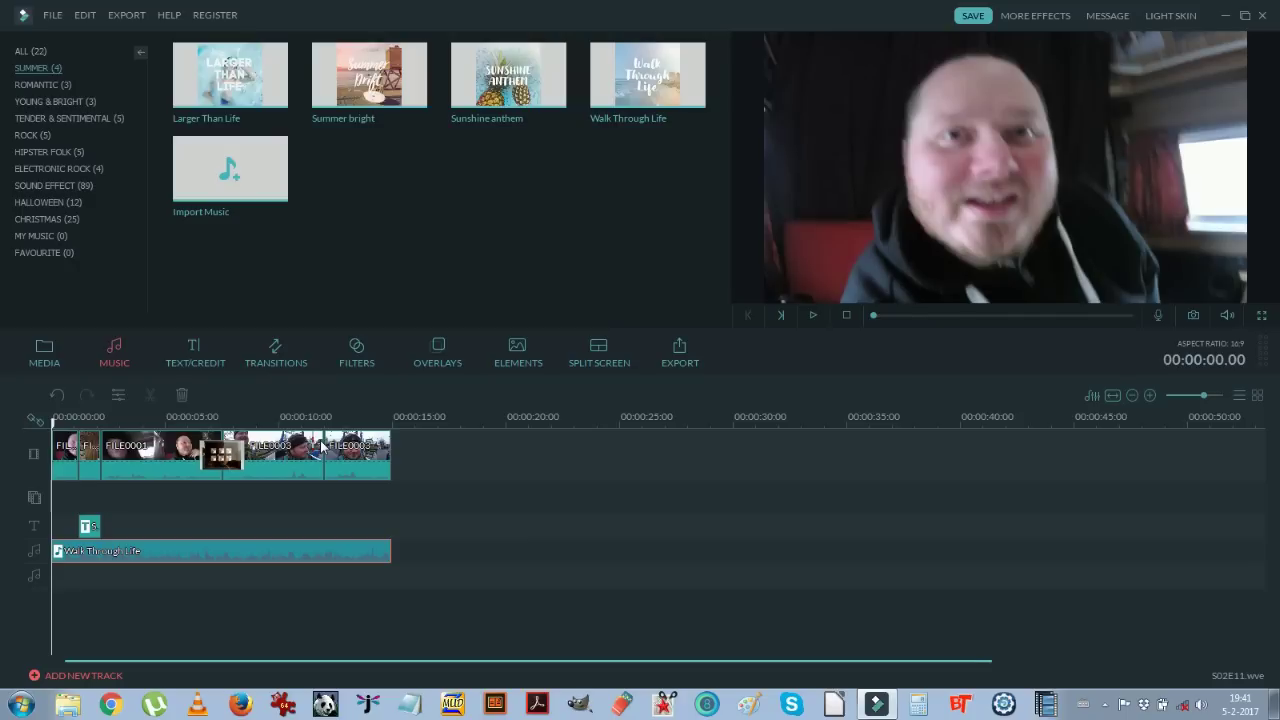
Step: Give the Walk Through Life music the longest fade-out and save the project
{"action": "right_click", "coordinate": [264, 548]}
{"action": "left_click", "coordinate": [290, 493]}
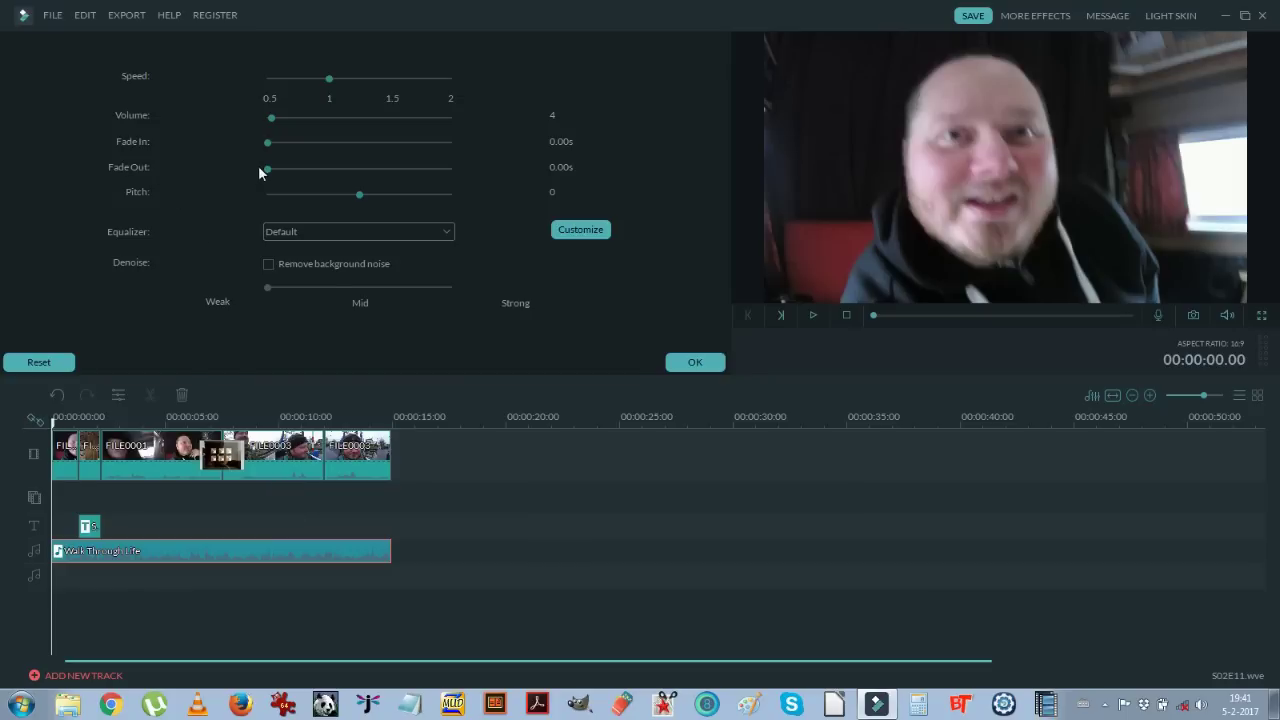
{"action": "left_click_drag", "start_coordinate": [268, 170], "coordinate": [533, 172]}
{"action": "left_click", "coordinate": [697, 362]}
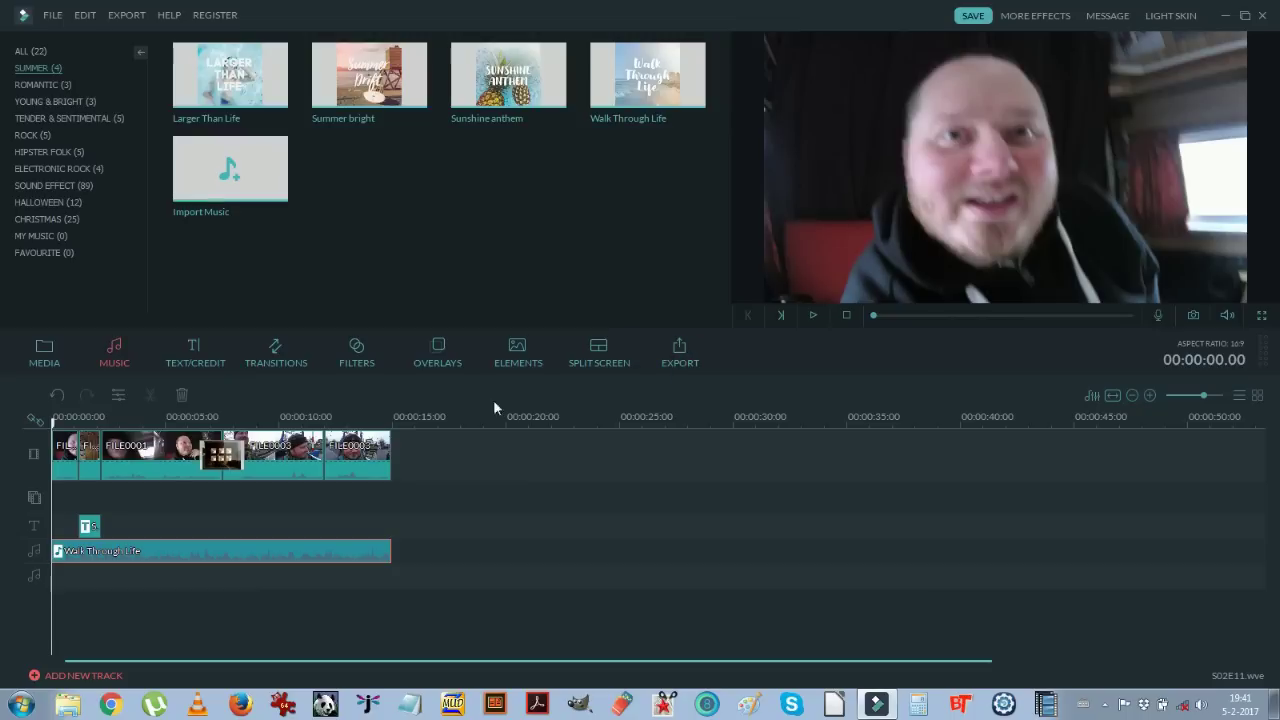
{"action": "left_click", "coordinate": [84, 418]}
{"action": "left_click", "coordinate": [206, 418]}
{"action": "key", "text": "space"}
{"action": "left_click", "coordinate": [976, 16]}
Step: Look over the available overlays, elements and filters
{"action": "left_click", "coordinate": [436, 347]}
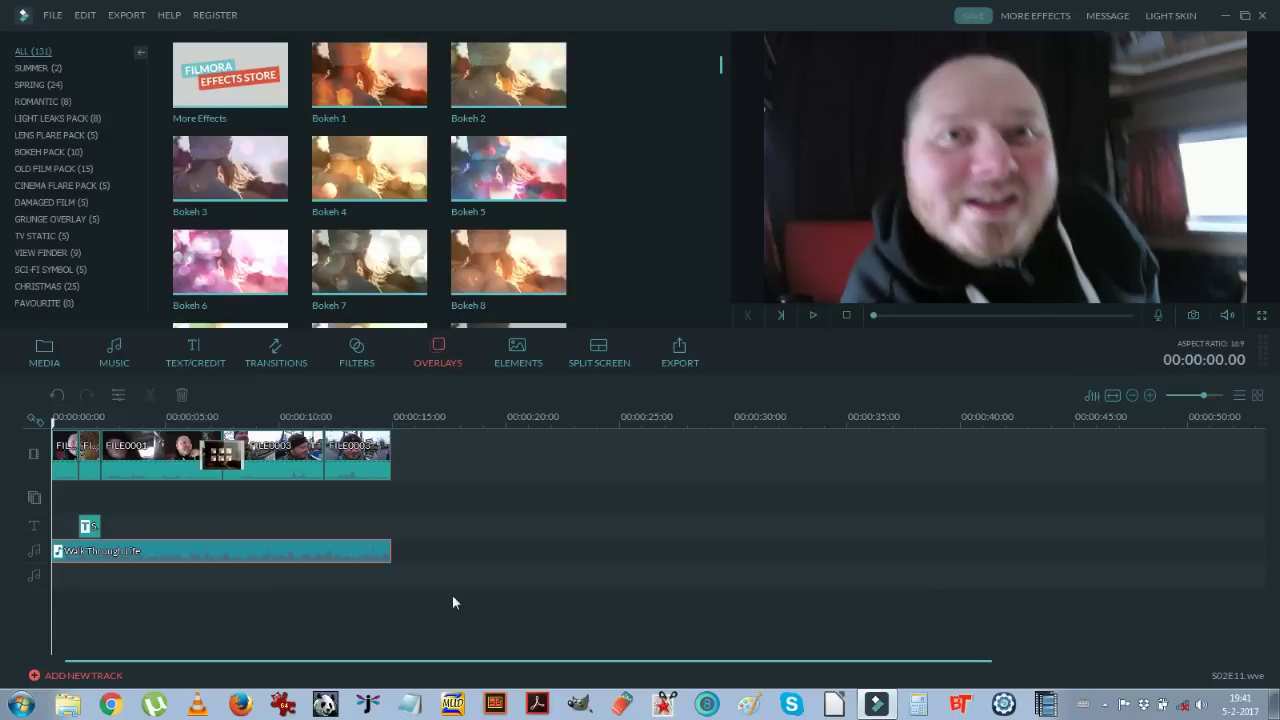
{"action": "left_click", "coordinate": [454, 660]}
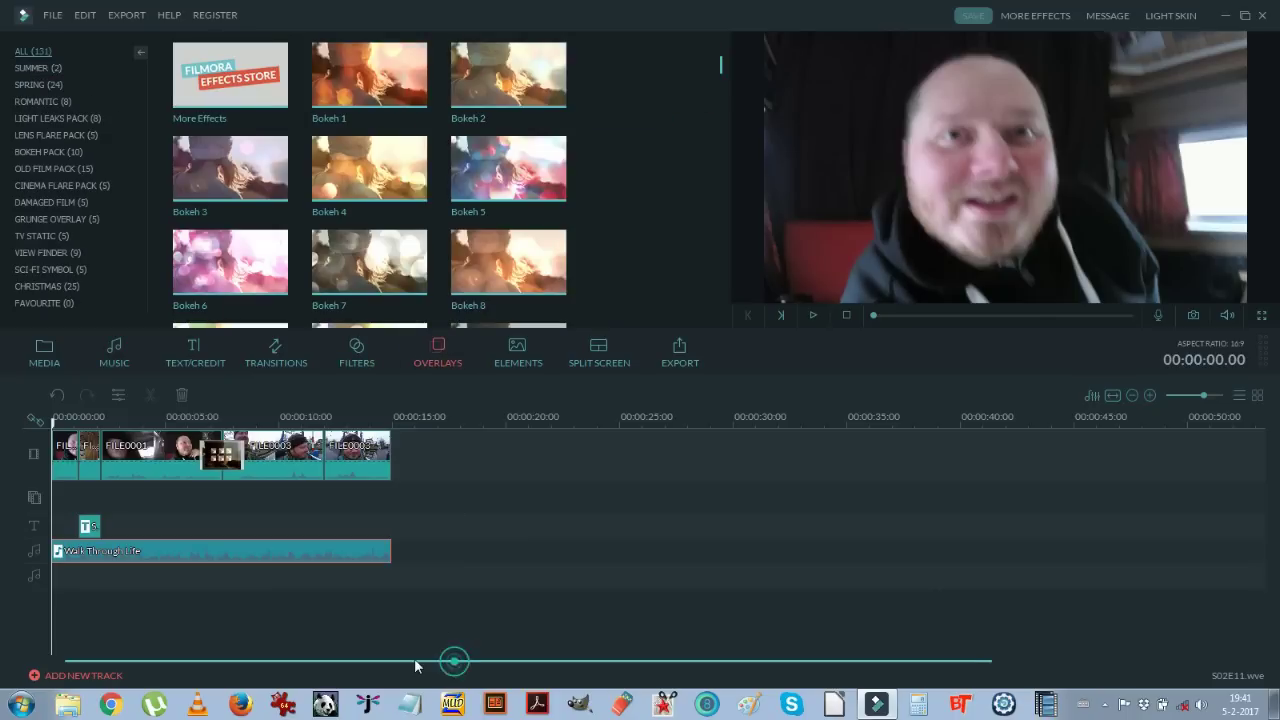
{"action": "left_click", "coordinate": [511, 346]}
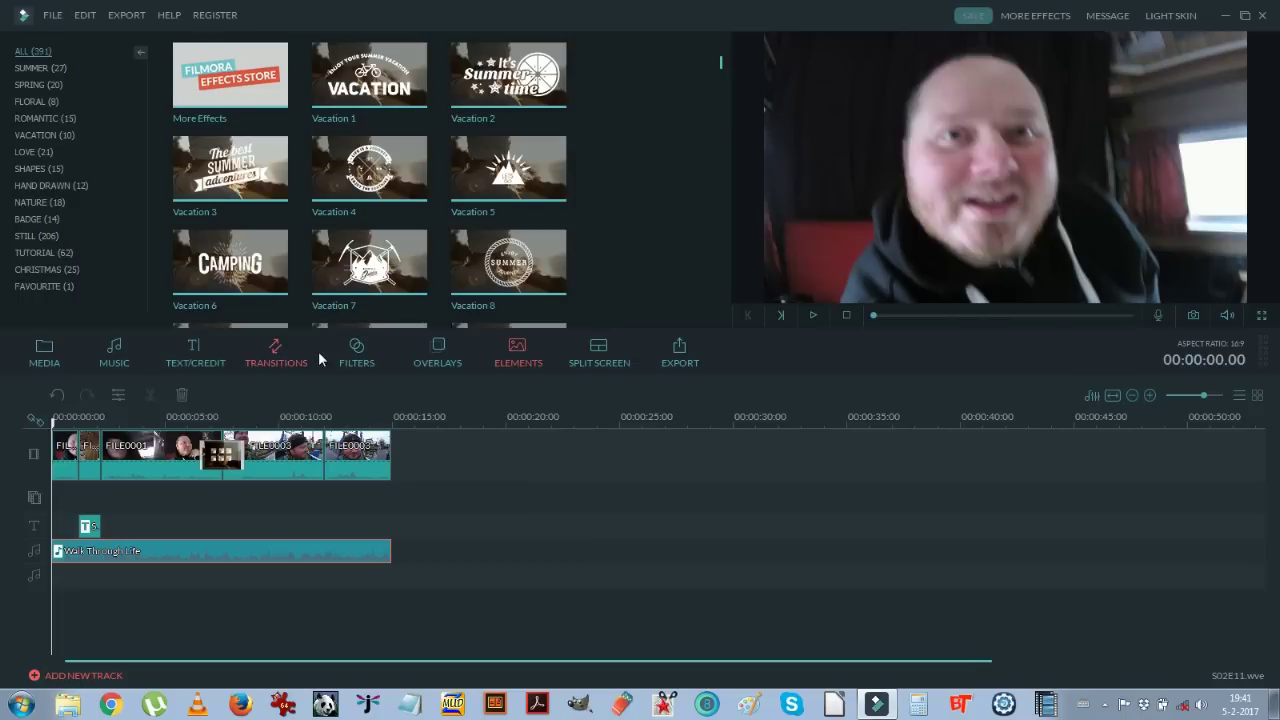
{"action": "left_click", "coordinate": [357, 350]}
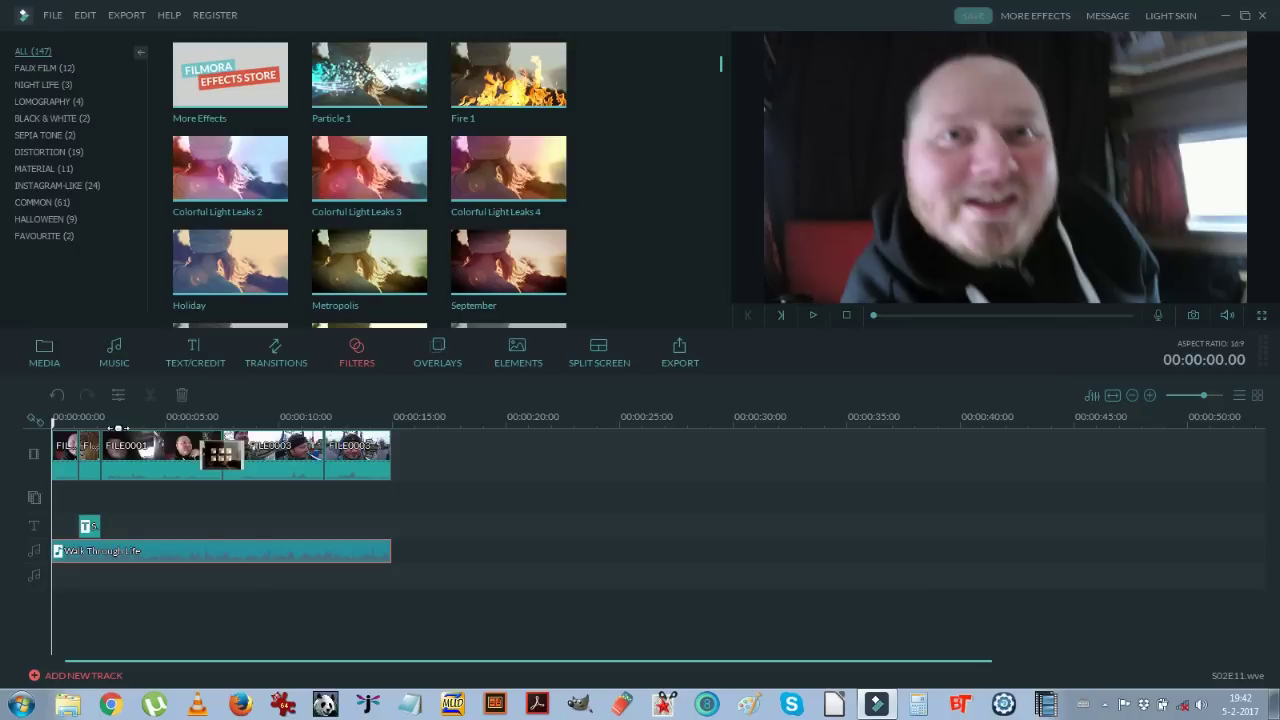
Step: Open the video export options for an MP4 file and name the output Test Clip 1
{"action": "left_click", "coordinate": [679, 352]}
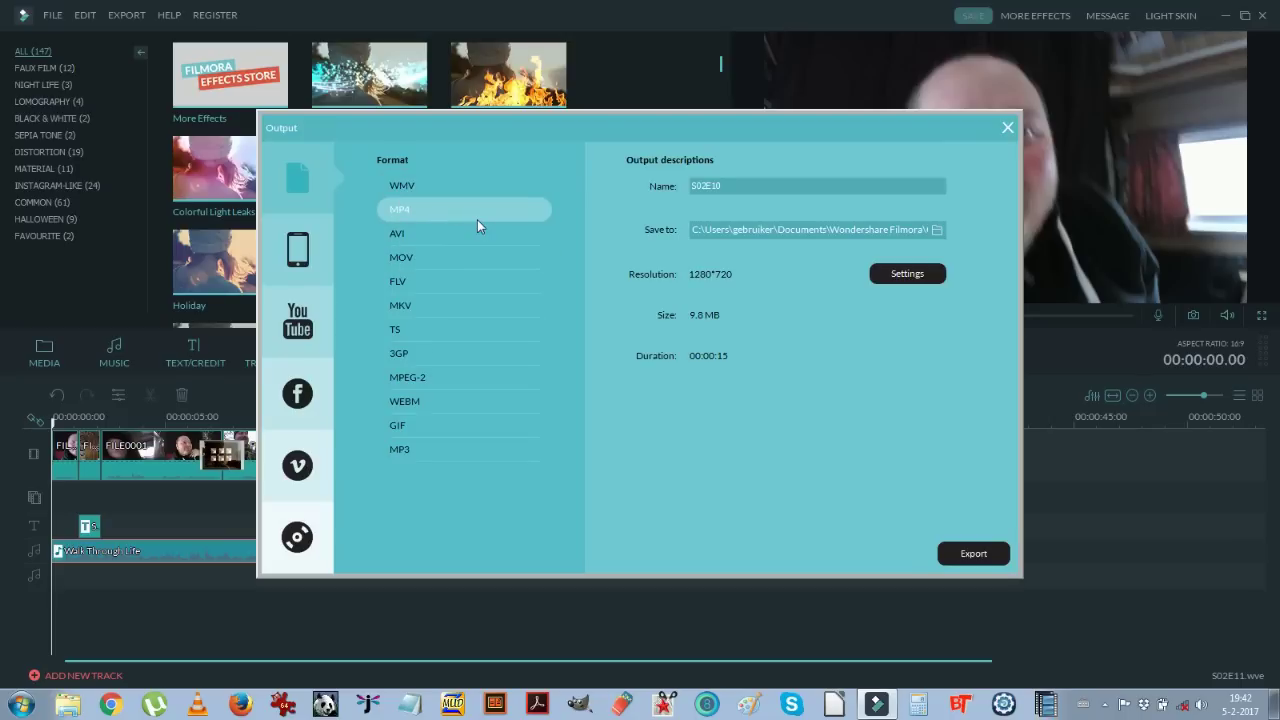
{"action": "left_click", "coordinate": [740, 192]}
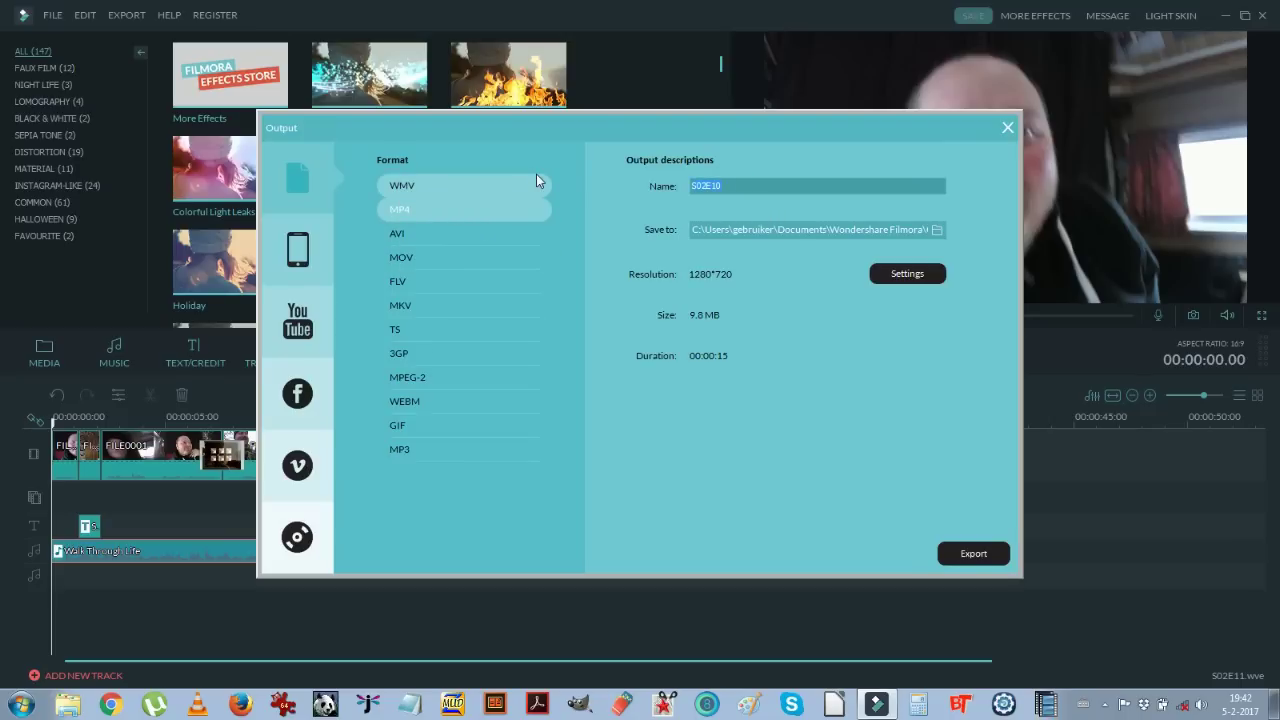
{"action": "type", "text": "Test Clip 1"}
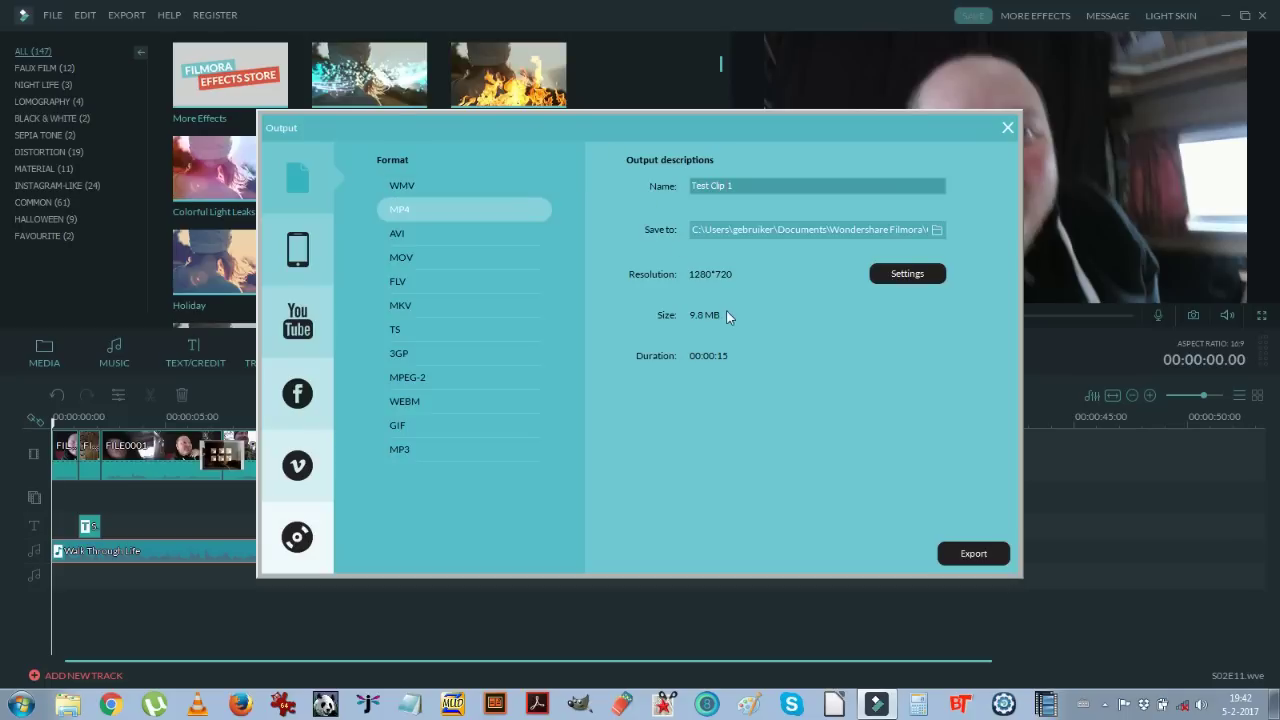
Step: Look over the MP4 encoding settings and the YouTube upload options, including the quality choices
{"action": "left_click", "coordinate": [925, 282]}
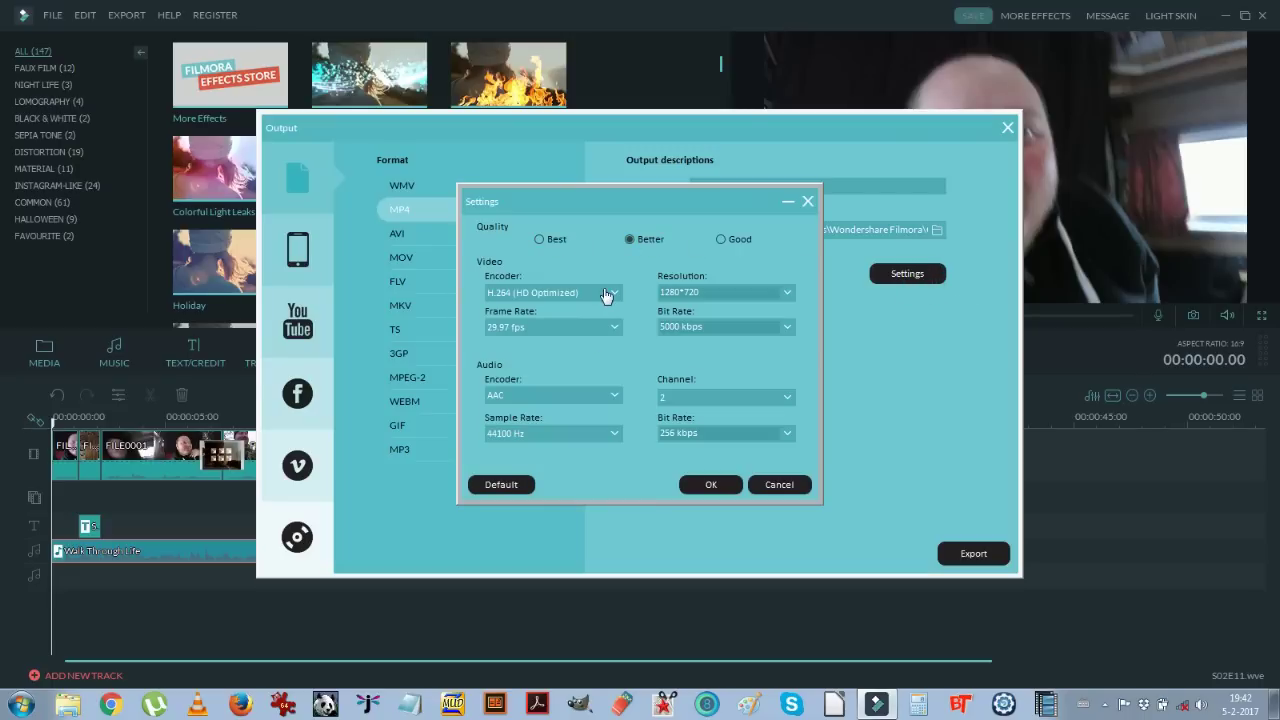
{"action": "key", "text": "Escape"}
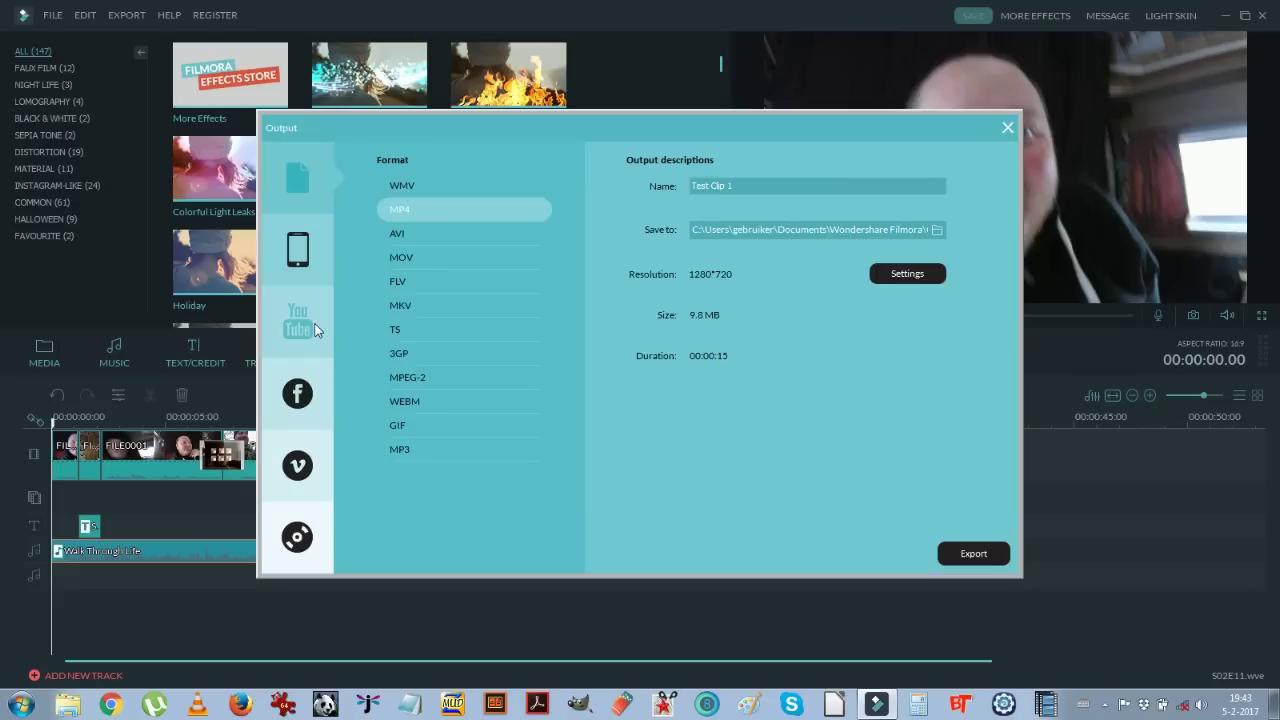
{"action": "left_click", "coordinate": [300, 325]}
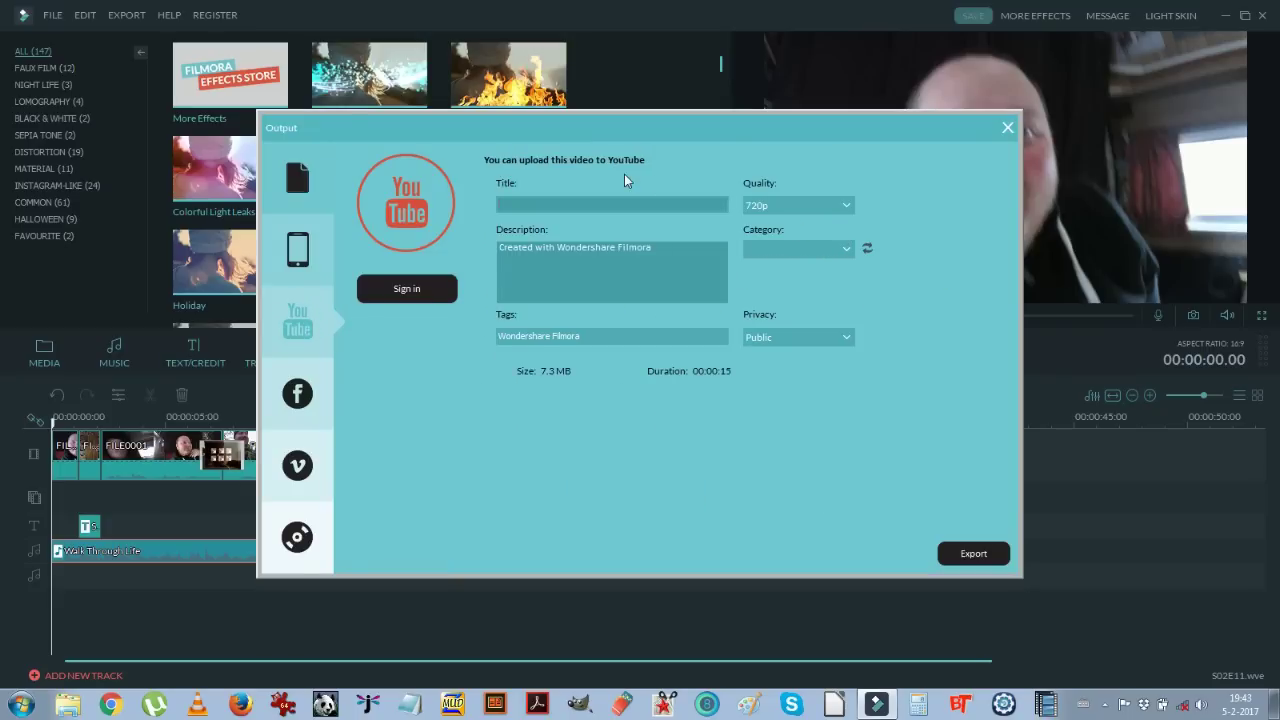
{"action": "left_click", "coordinate": [848, 207]}
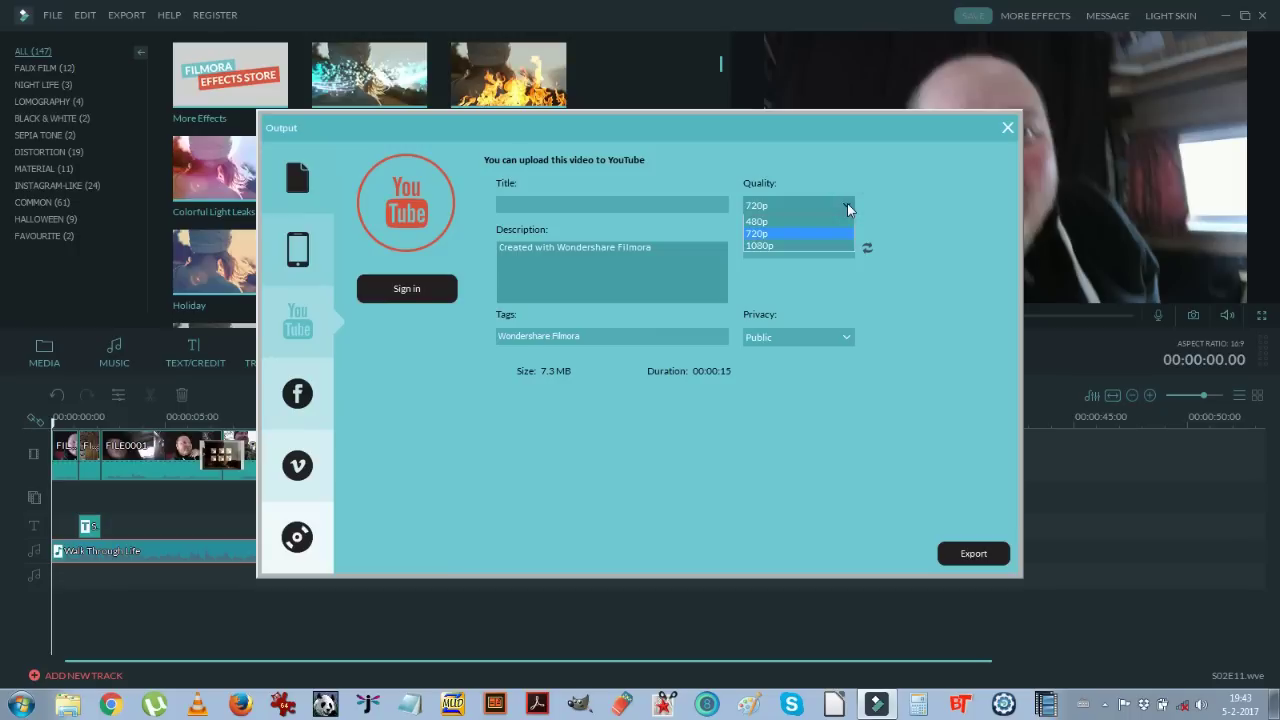
{"action": "left_click", "coordinate": [898, 204]}
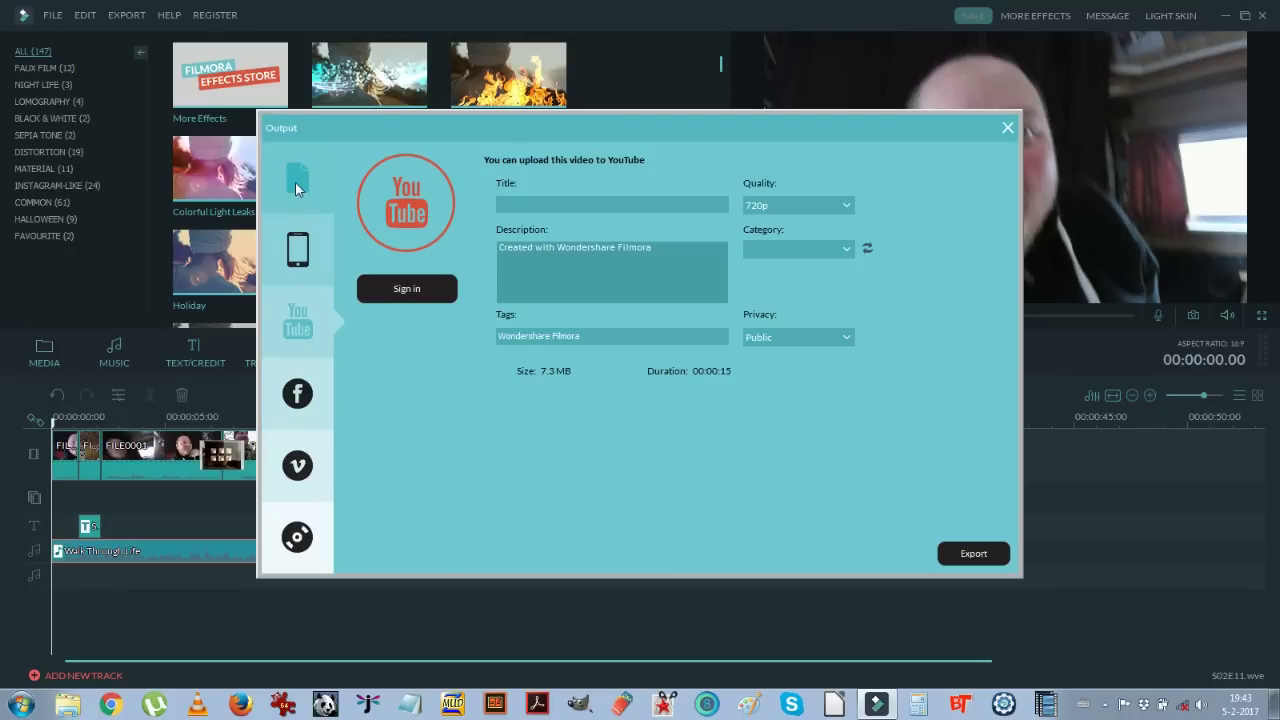
Step: Export Test Clip 1 as a local MP4 file and show it in its output folder
{"action": "left_click", "coordinate": [296, 184]}
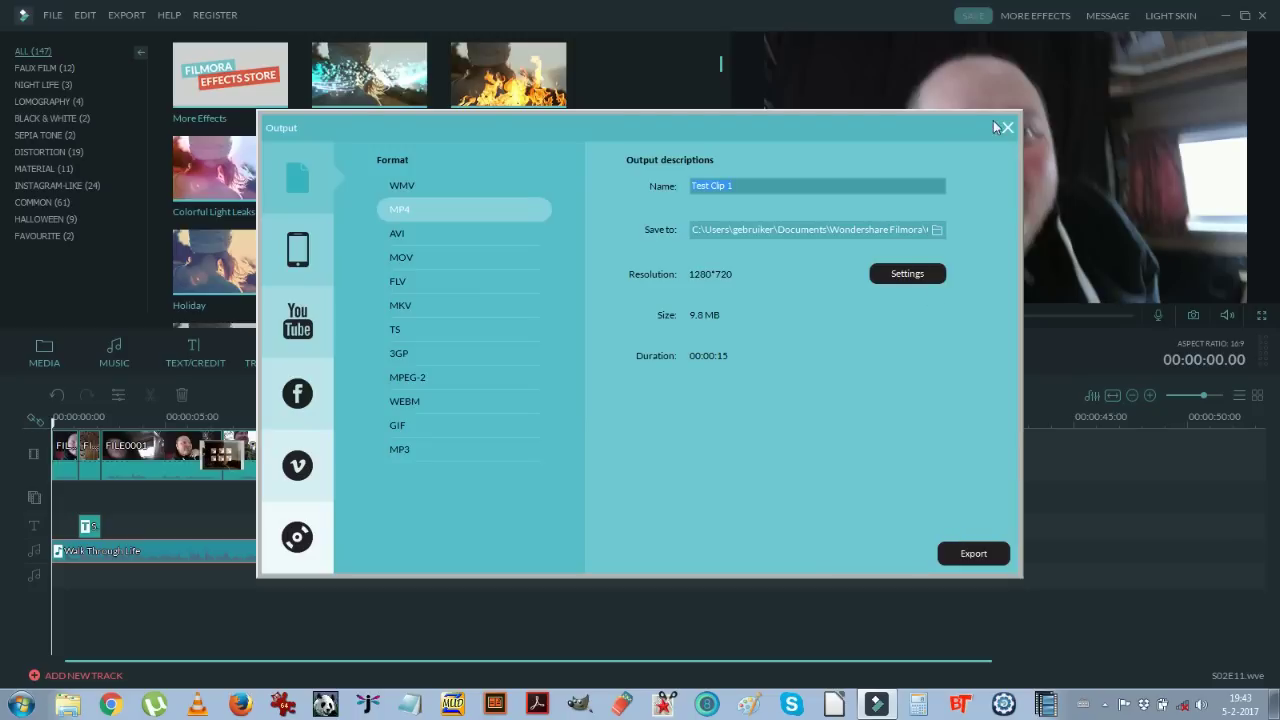
{"action": "left_click", "coordinate": [965, 555]}
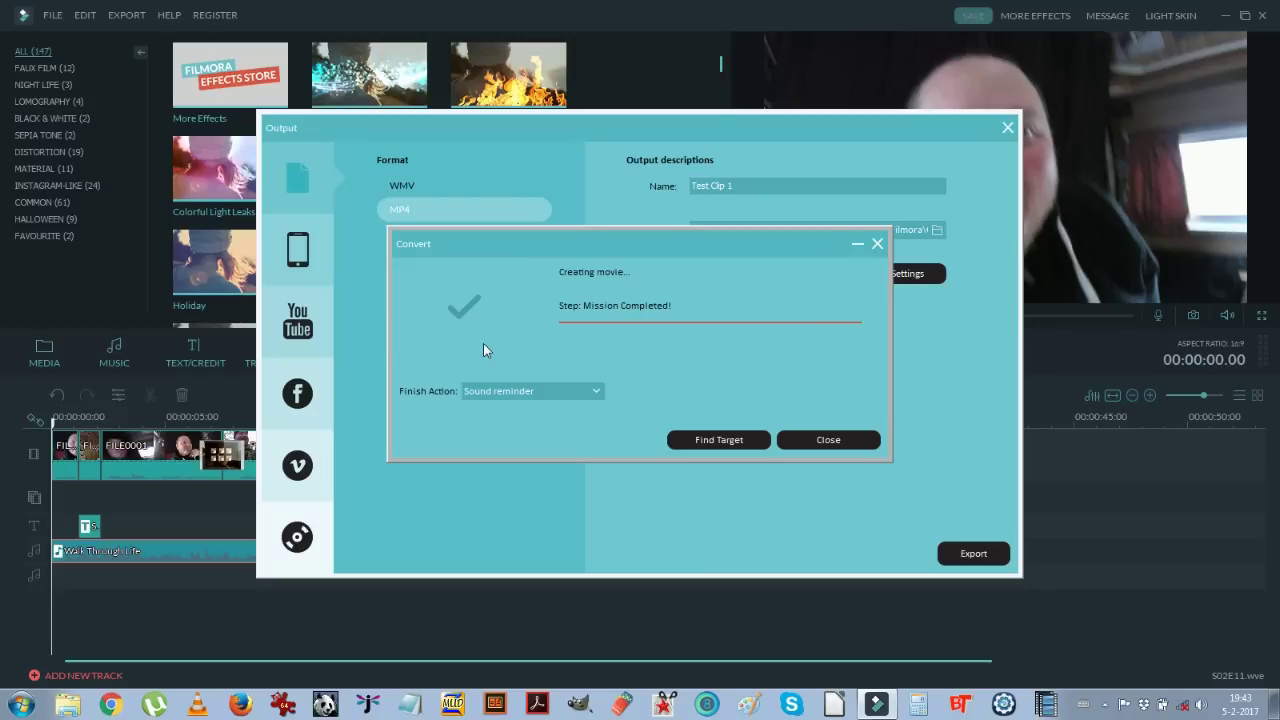
{"action": "left_click", "coordinate": [717, 442]}
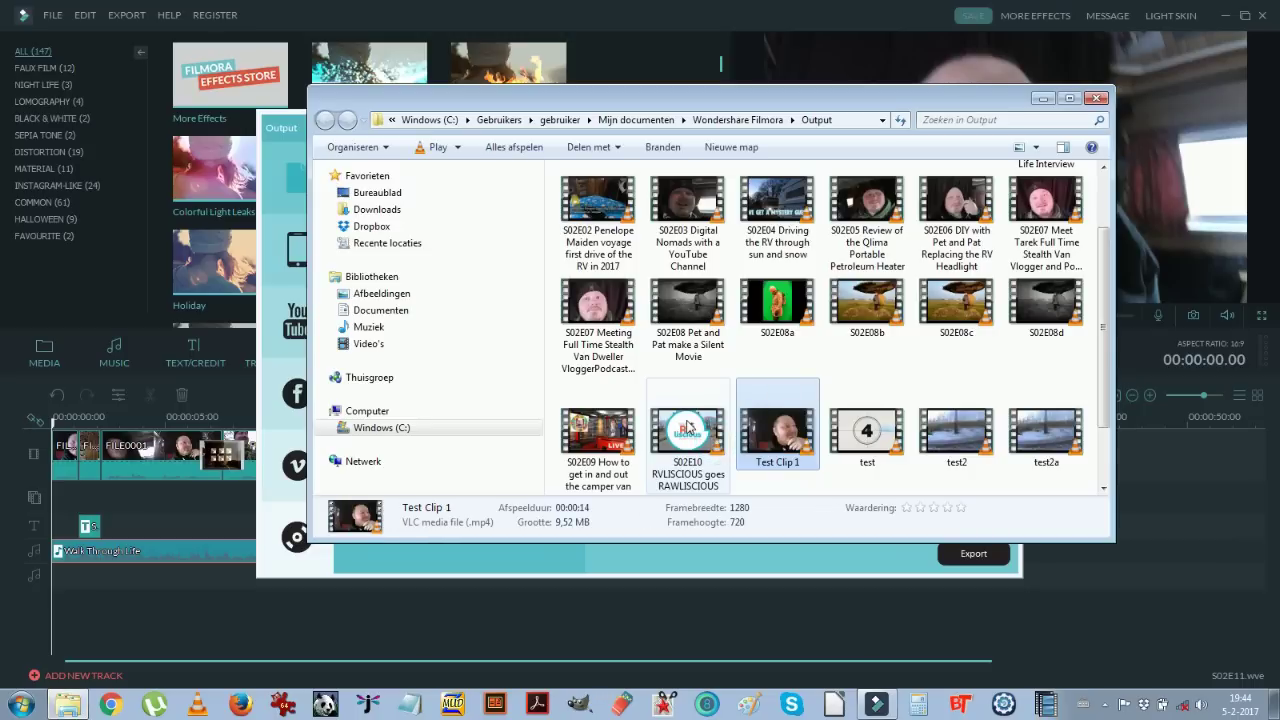
Step: Play the exported Test Clip 1 in VLC, and close the player, the output folder and the export window
{"action": "double_click", "coordinate": [781, 428]}
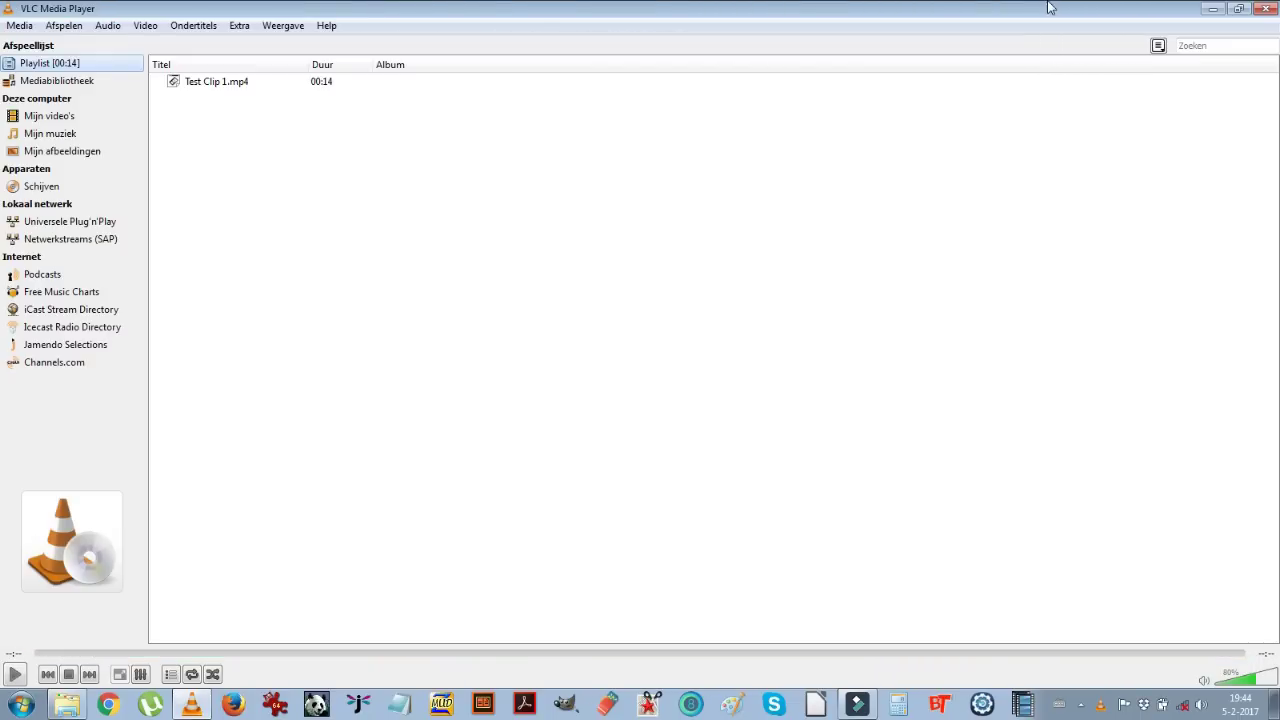
{"action": "left_click", "coordinate": [1265, 8]}
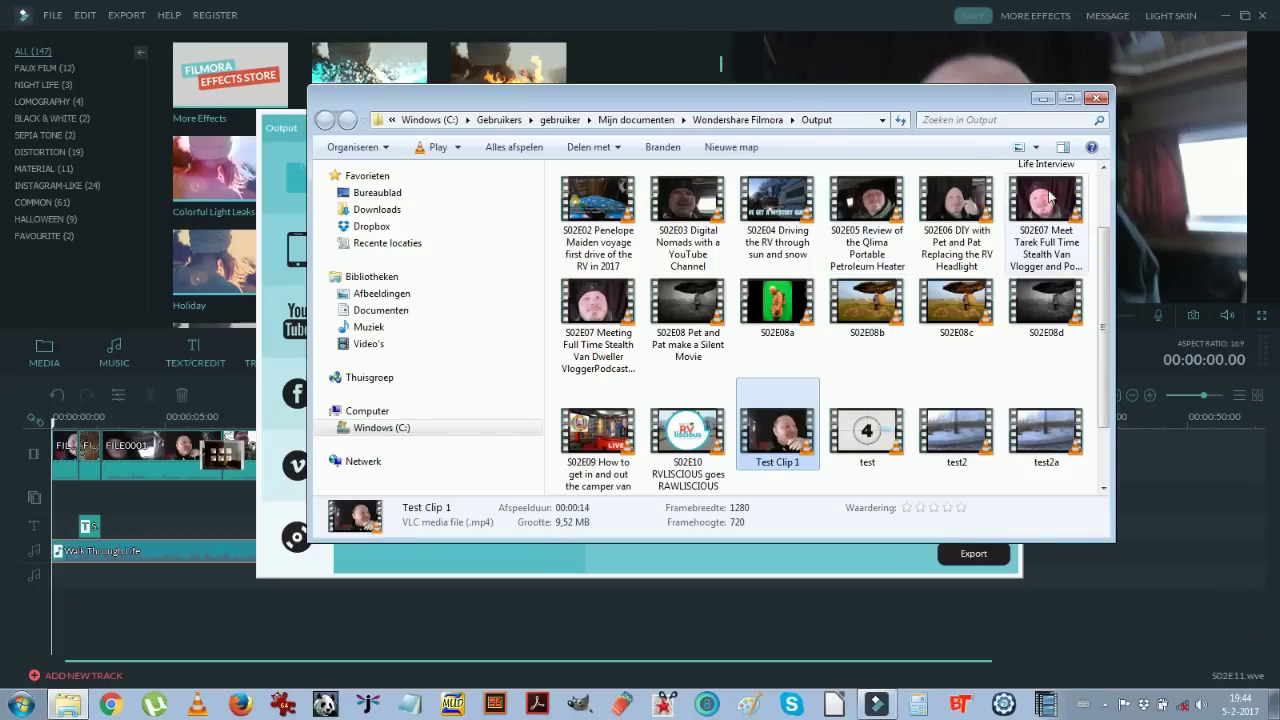
{"action": "left_click", "coordinate": [1095, 98]}
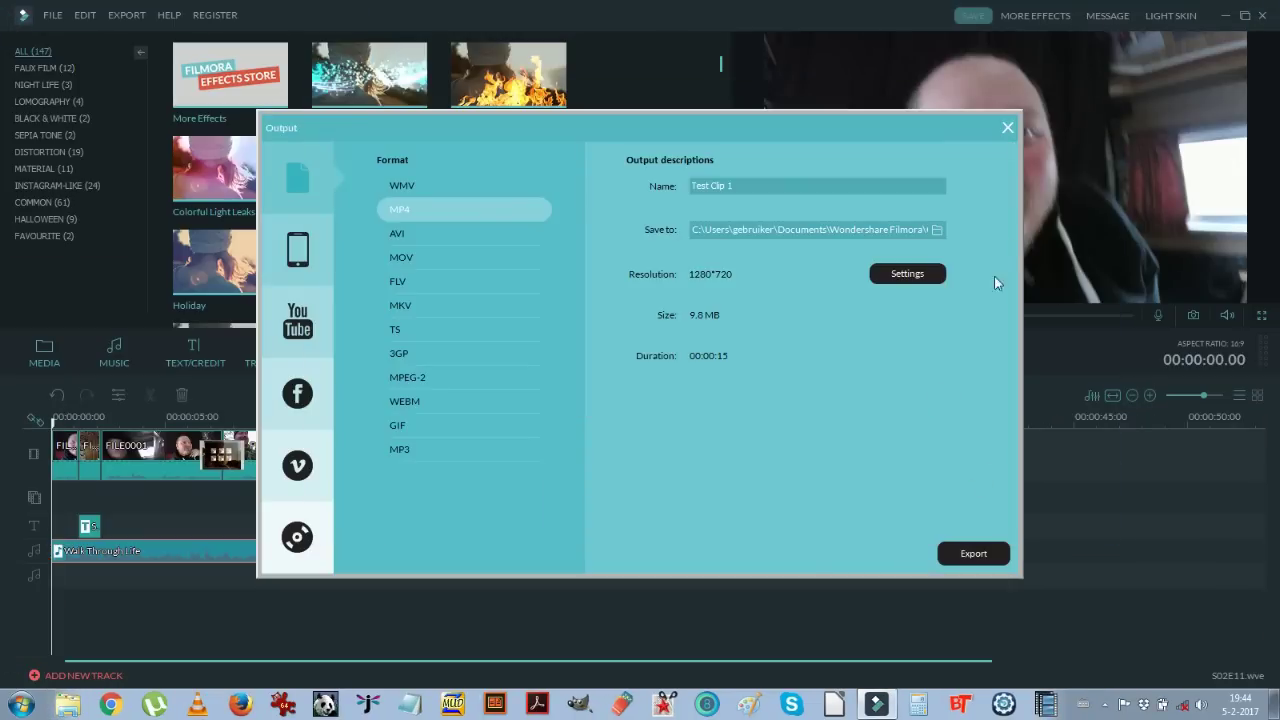
{"action": "left_click", "coordinate": [1007, 130]}
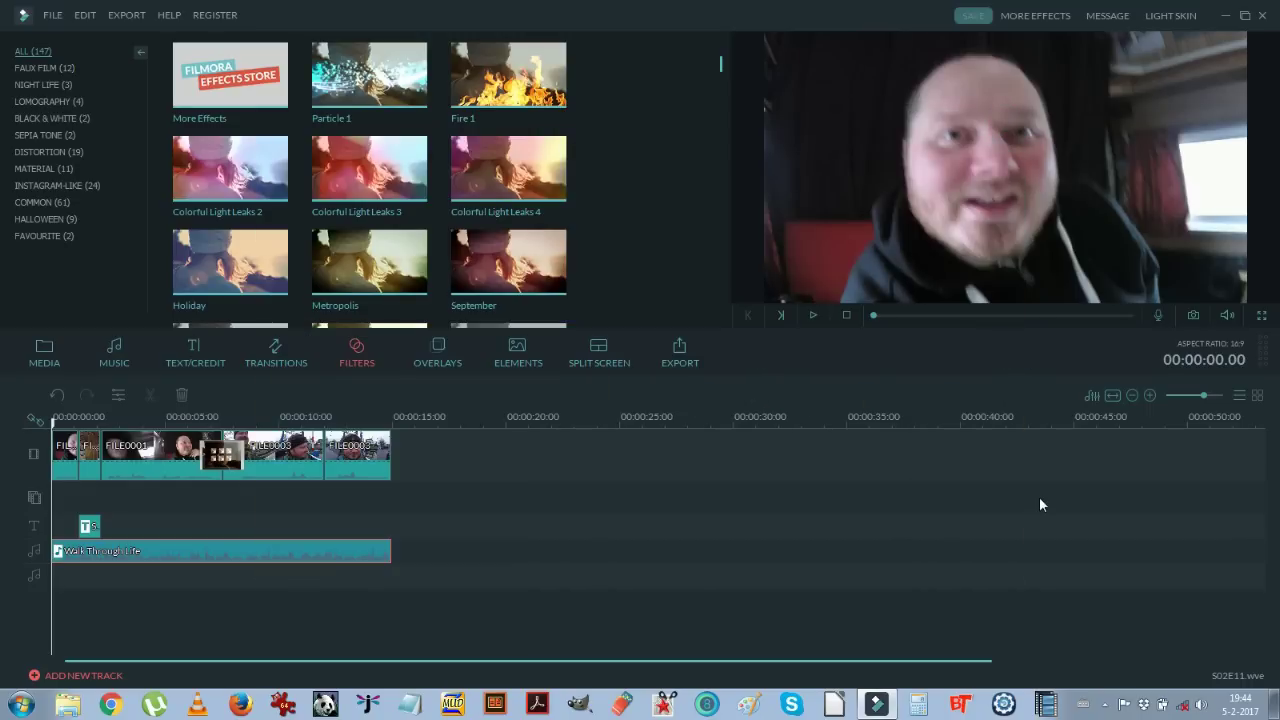
Step: Take a snapshot of the video frame at 00:00:11.12 and view it in the media library
{"action": "left_click", "coordinate": [272, 415]}
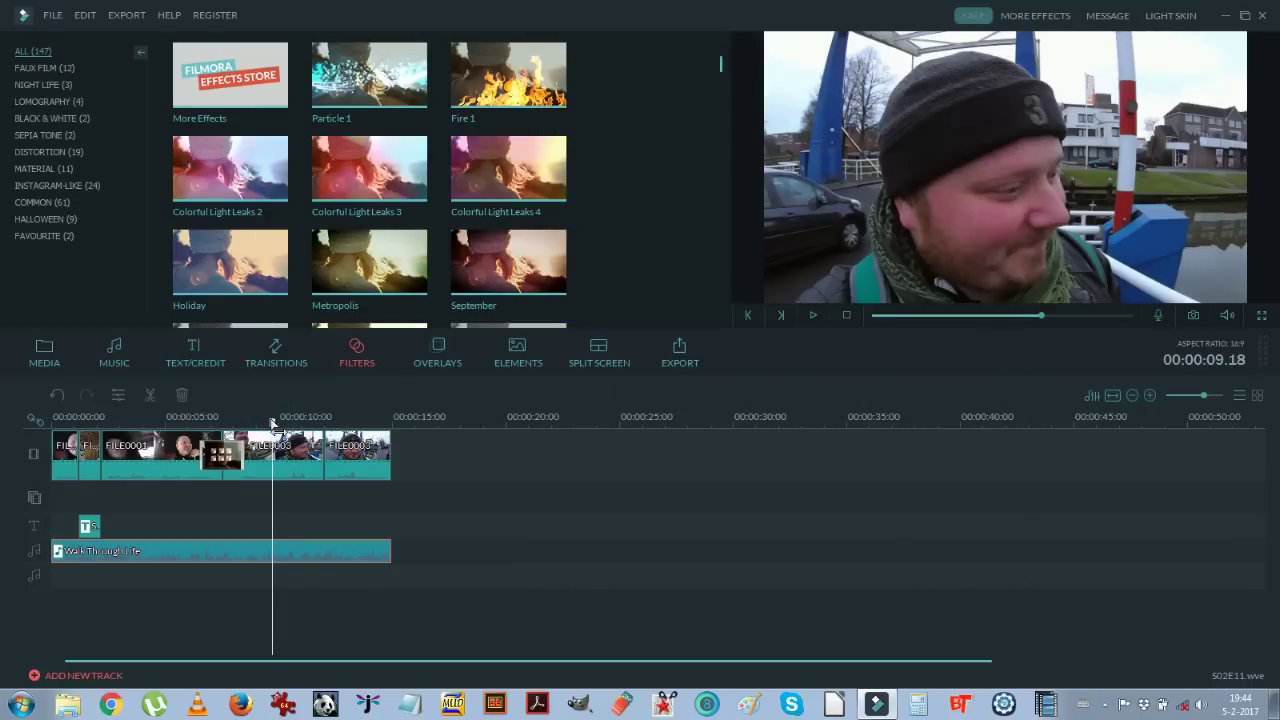
{"action": "left_click_drag", "start_coordinate": [272, 421], "coordinate": [314, 421]}
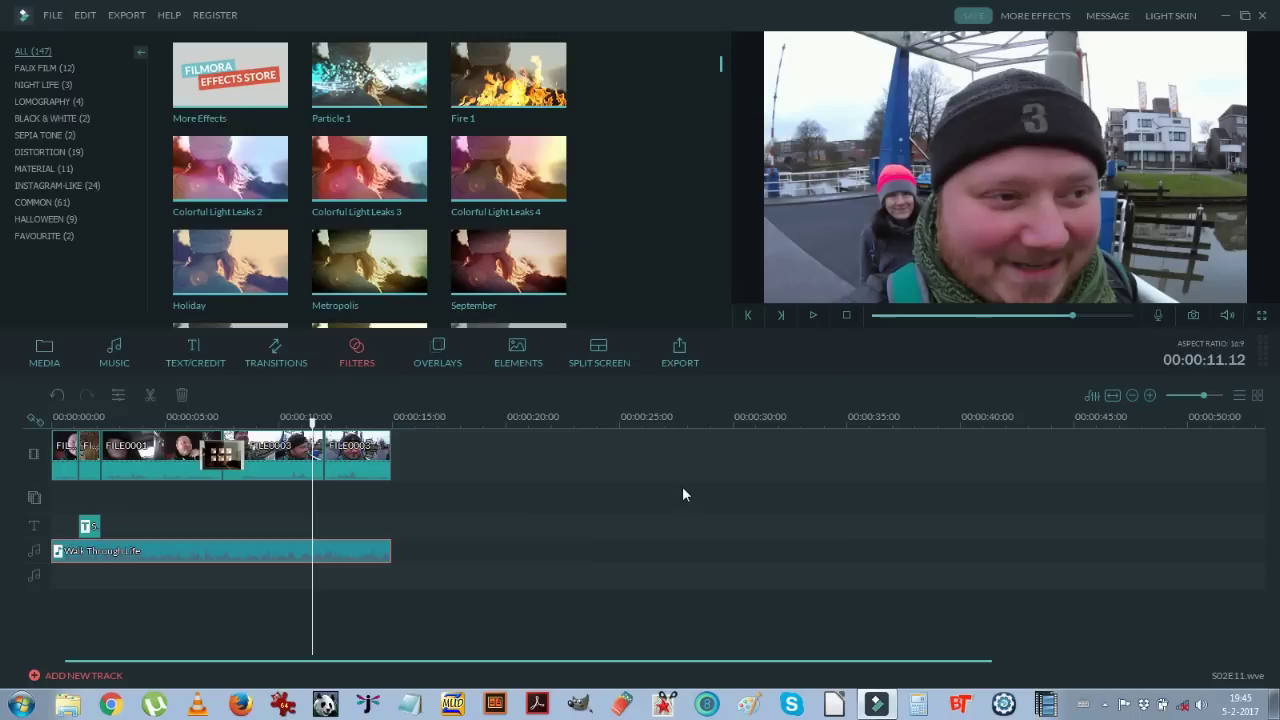
{"action": "left_click", "coordinate": [1194, 316]}
{"action": "left_click", "coordinate": [43, 350]}
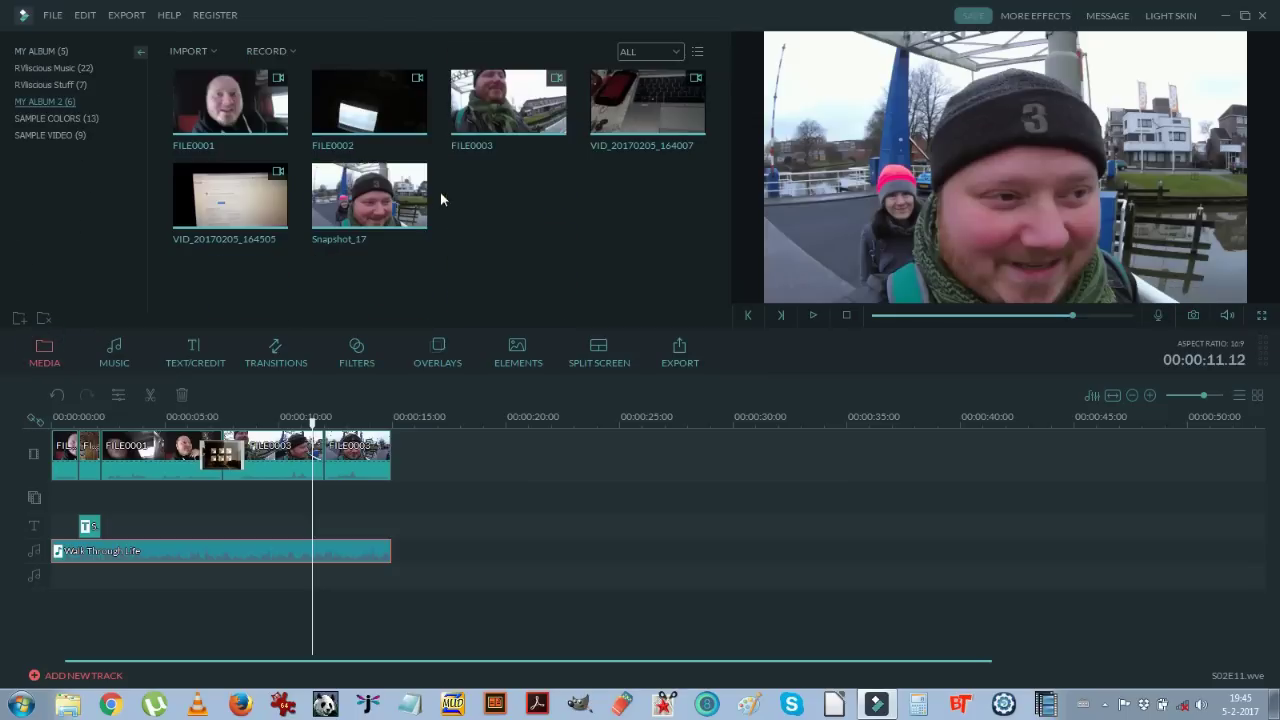
{"action": "left_click", "coordinate": [335, 197]}
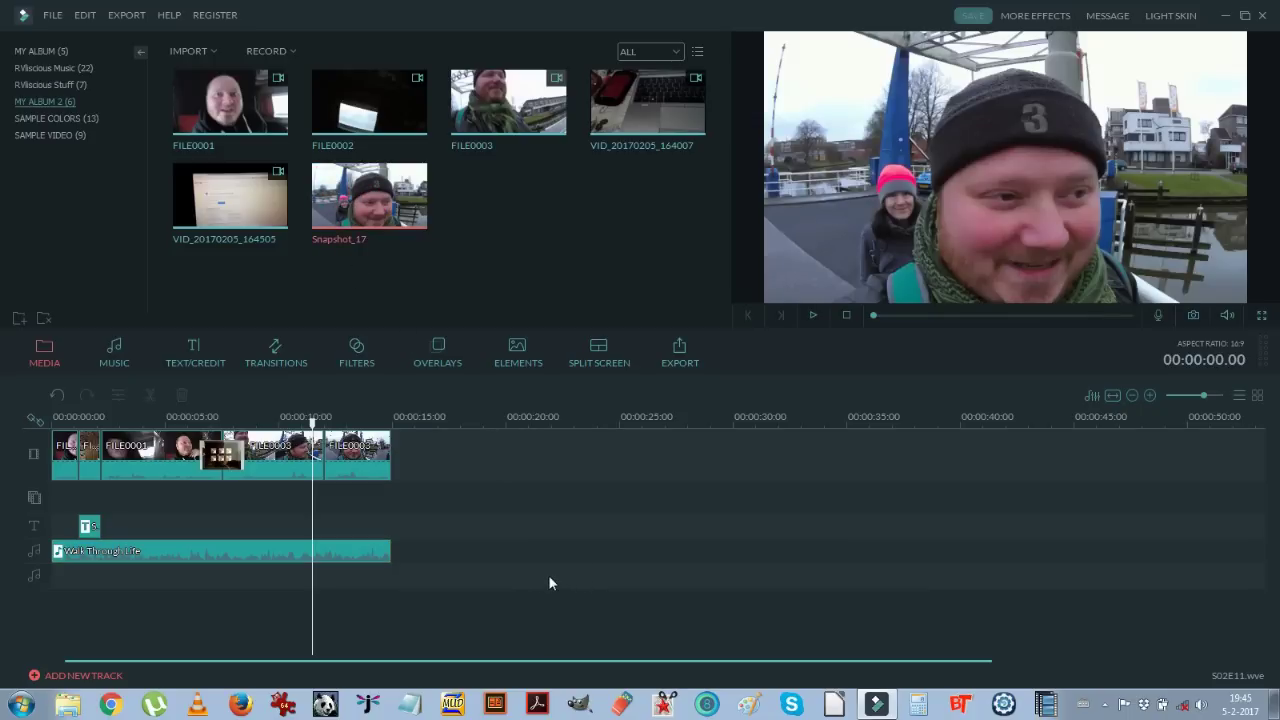
Step: Clear all clips from the timeline, place Snapshot_17 at the start of the video track and play it
{"action": "left_click", "coordinate": [511, 591]}
{"action": "left_click_drag", "start_coordinate": [312, 421], "coordinate": [2, 407]}
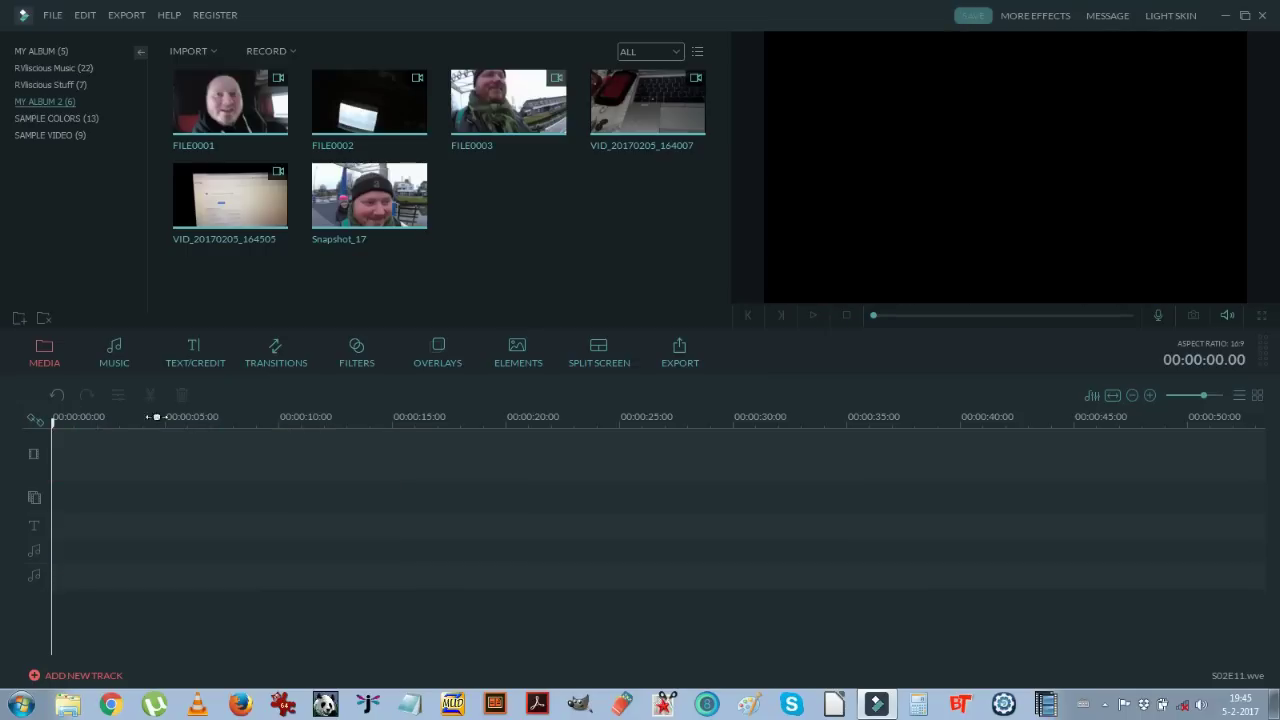
{"action": "left_click_drag", "start_coordinate": [336, 185], "coordinate": [184, 334]}
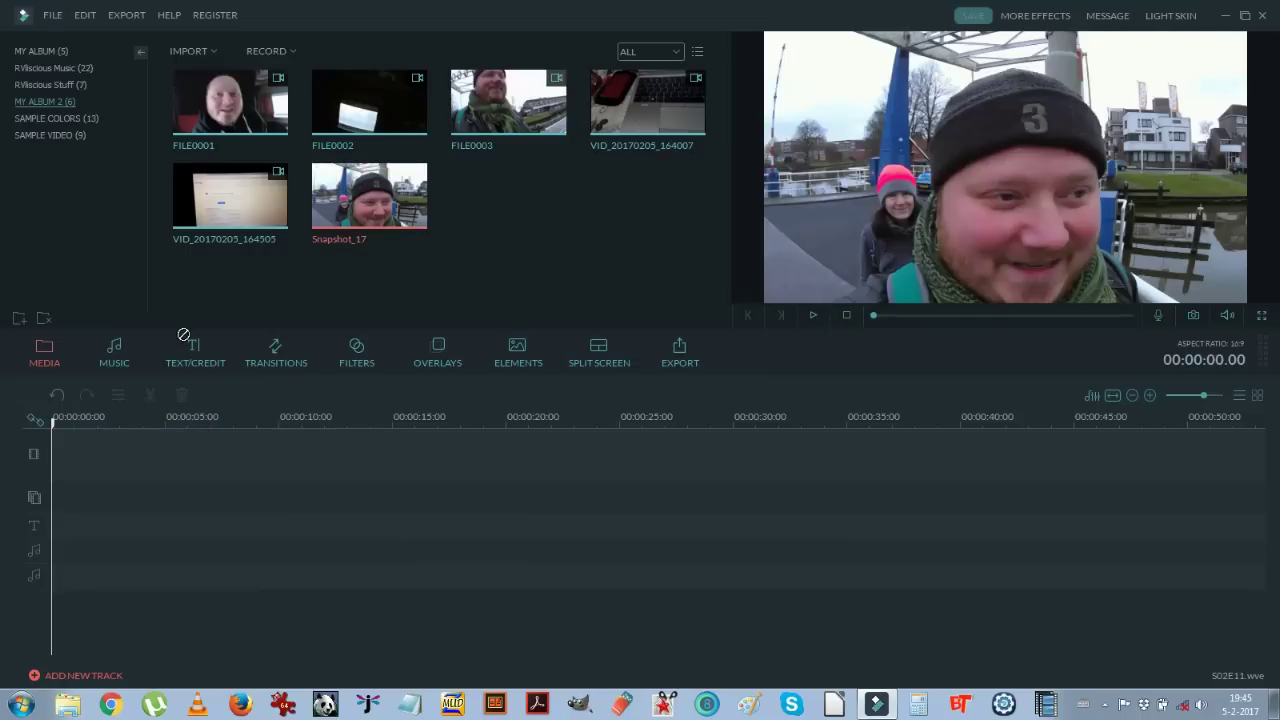
{"action": "left_click_drag", "start_coordinate": [40, 524], "coordinate": [85, 456]}
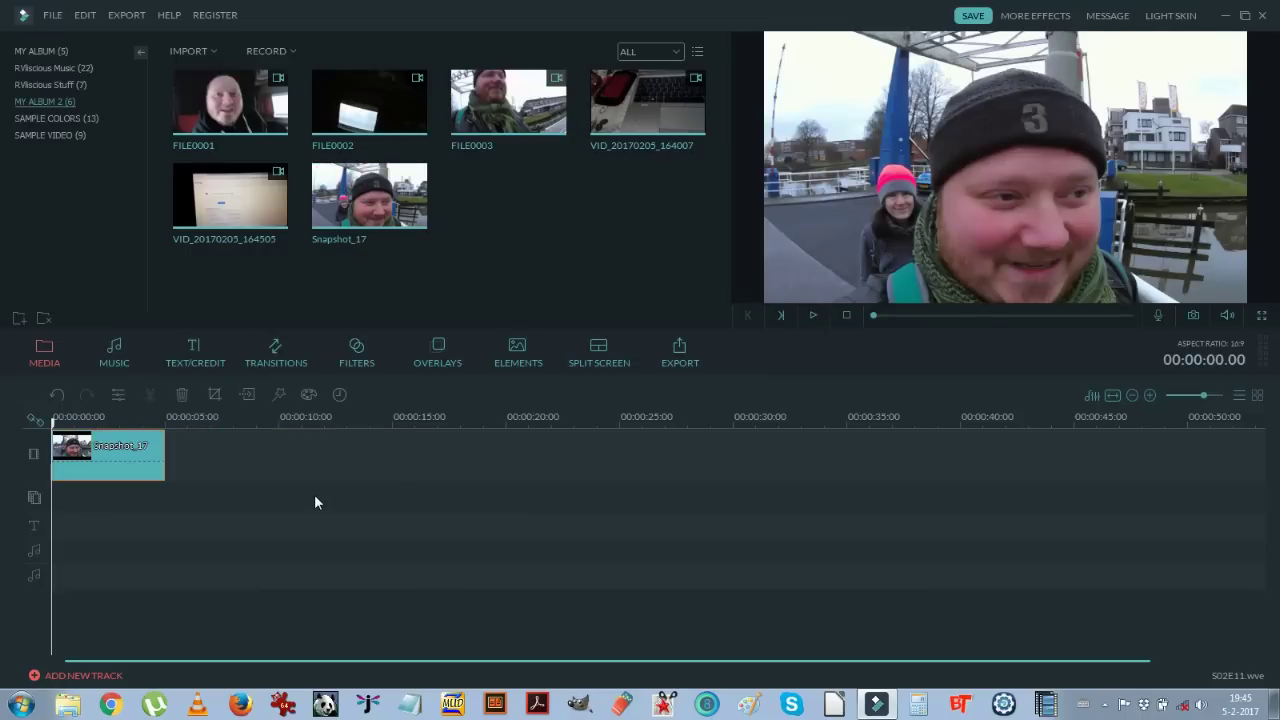
{"action": "key", "text": "space"}
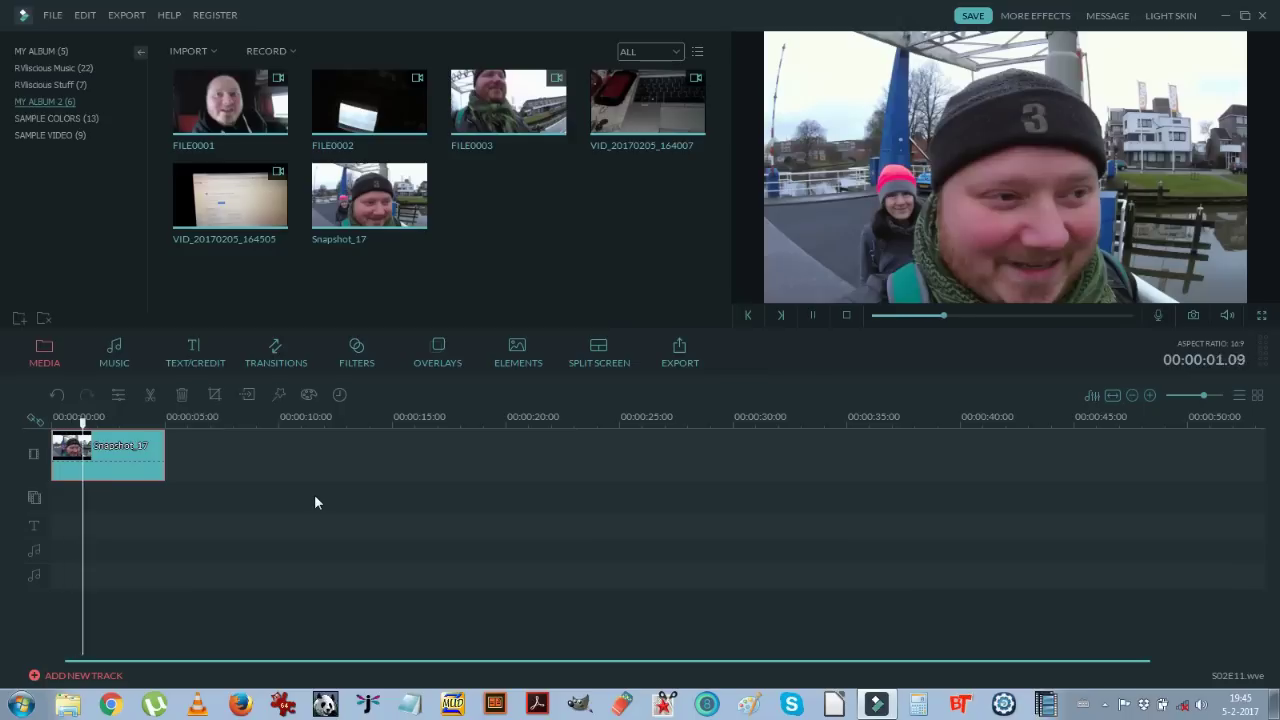
Step: Preview the subtitle templates and add Subtitle 4 to the text track beneath Snapshot_17, starting at the beginning
{"action": "key", "text": "space"}
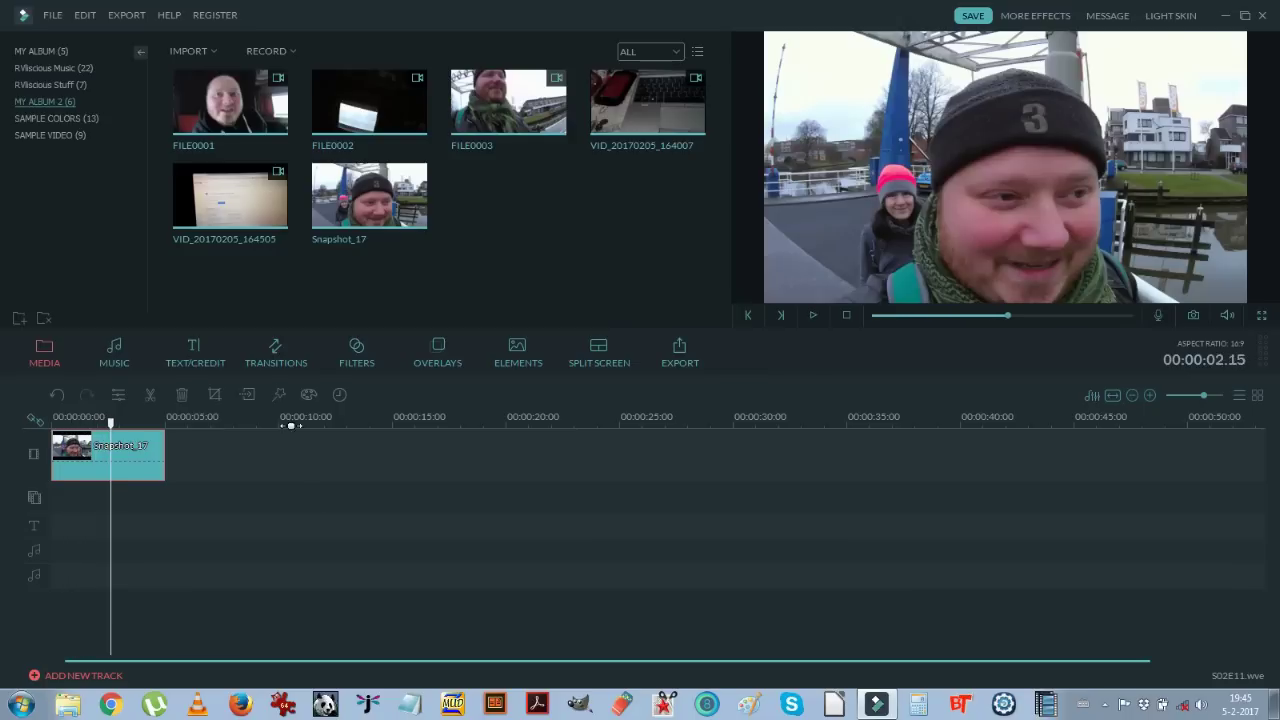
{"action": "left_click", "coordinate": [192, 350]}
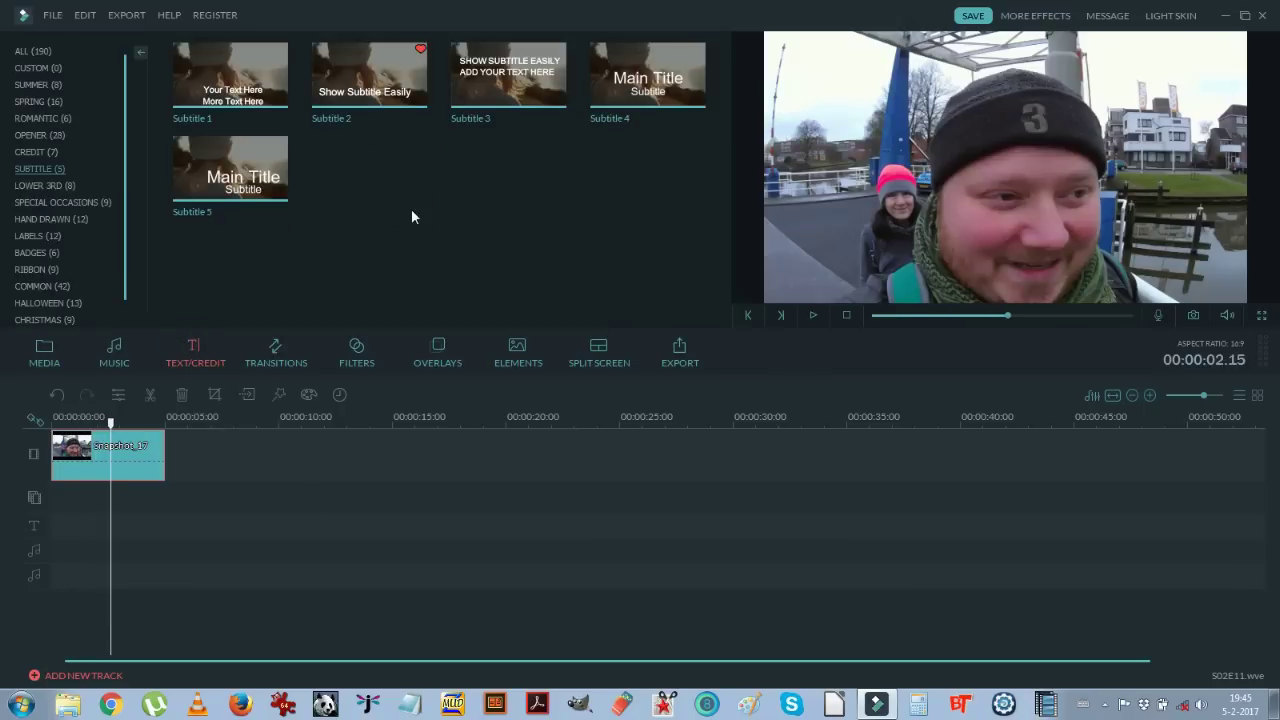
{"action": "left_click", "coordinate": [476, 80]}
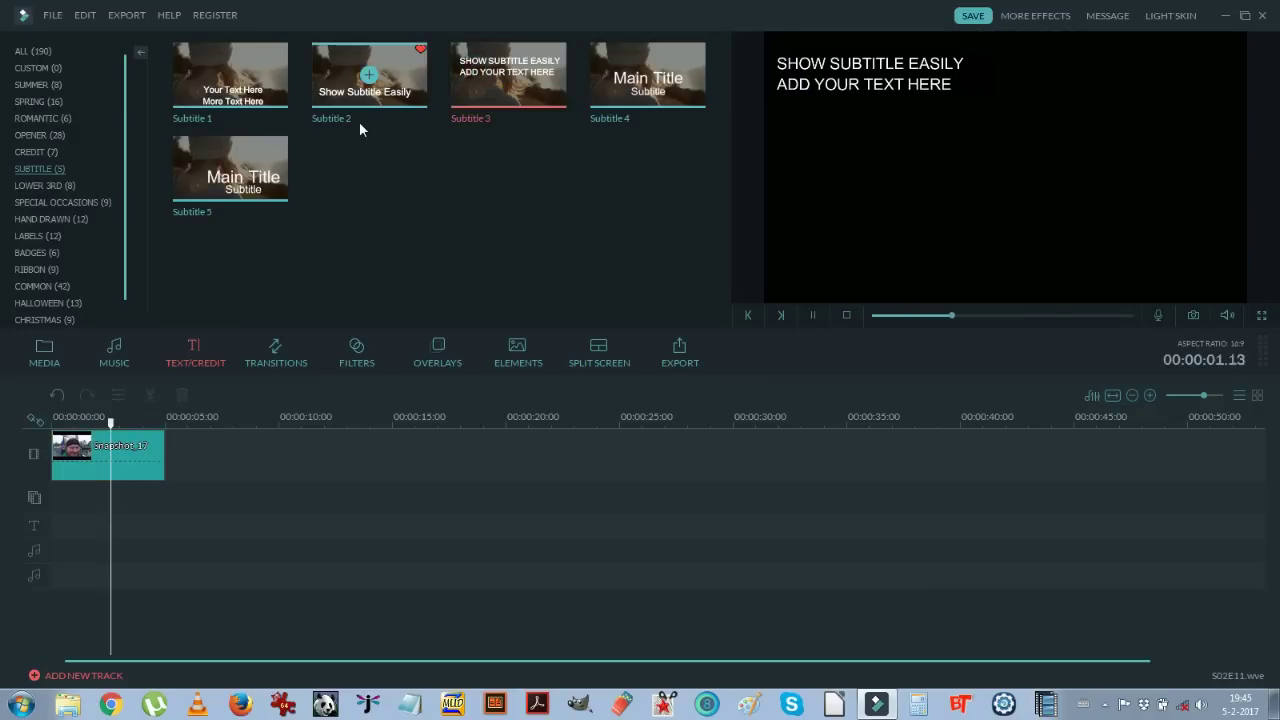
{"action": "left_click", "coordinate": [599, 63]}
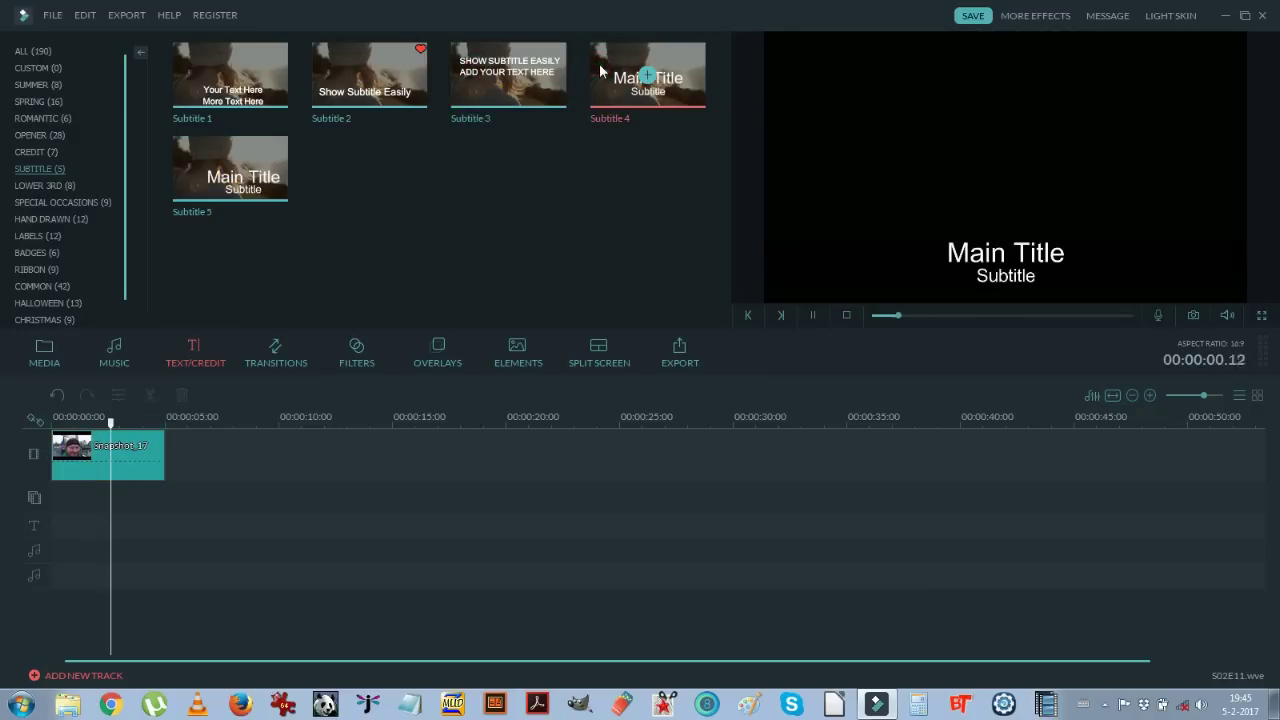
{"action": "key", "text": "space"}
{"action": "left_click_drag", "start_coordinate": [612, 78], "coordinate": [114, 497]}
{"action": "key", "text": "space"}
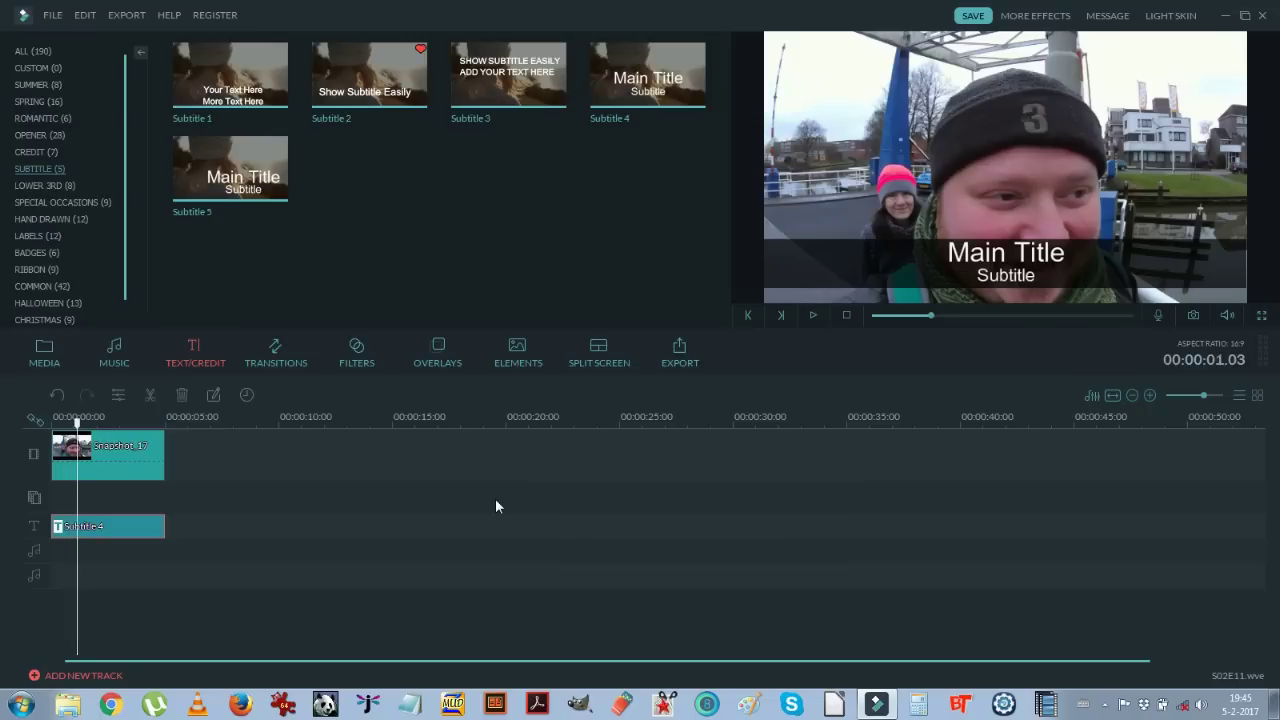
Step: Open the Subtitle 4 title for editing and move its Main Title, Subtitle and dark band to the upper part of the video frame
{"action": "left_click", "coordinate": [869, 258]}
{"action": "left_click", "coordinate": [866, 262]}
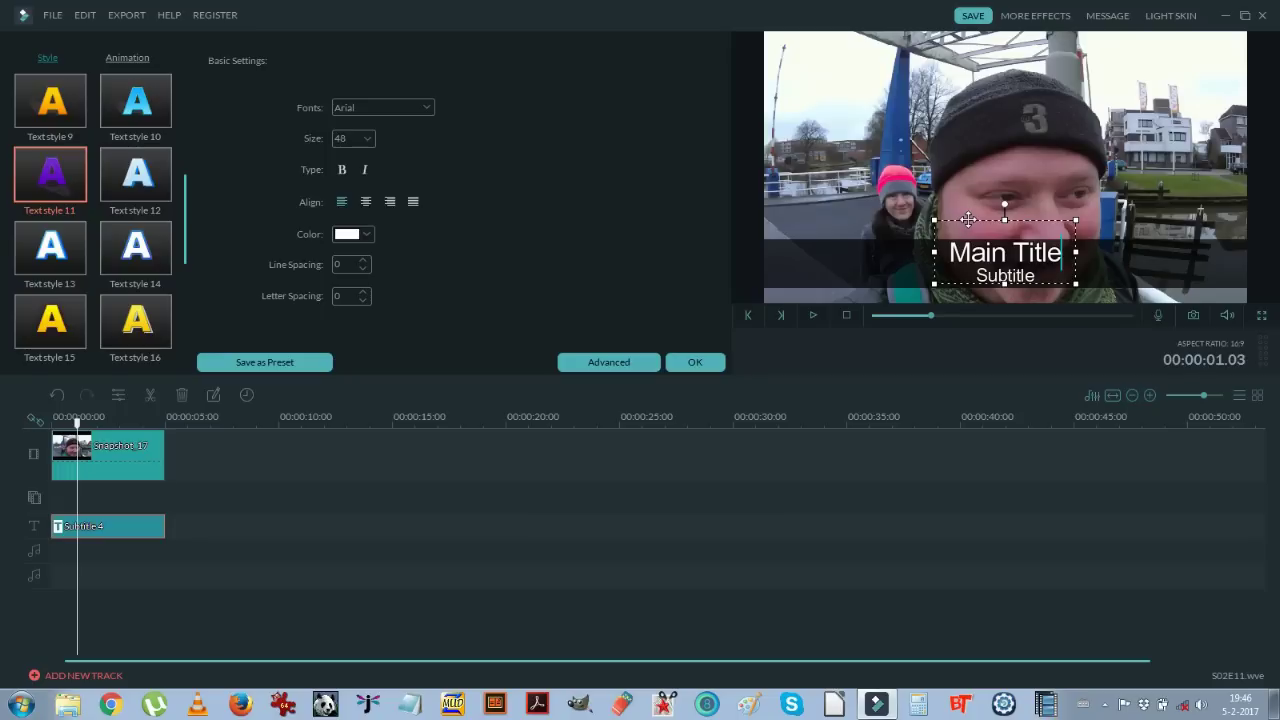
{"action": "left_click_drag", "start_coordinate": [968, 219], "coordinate": [961, 87]}
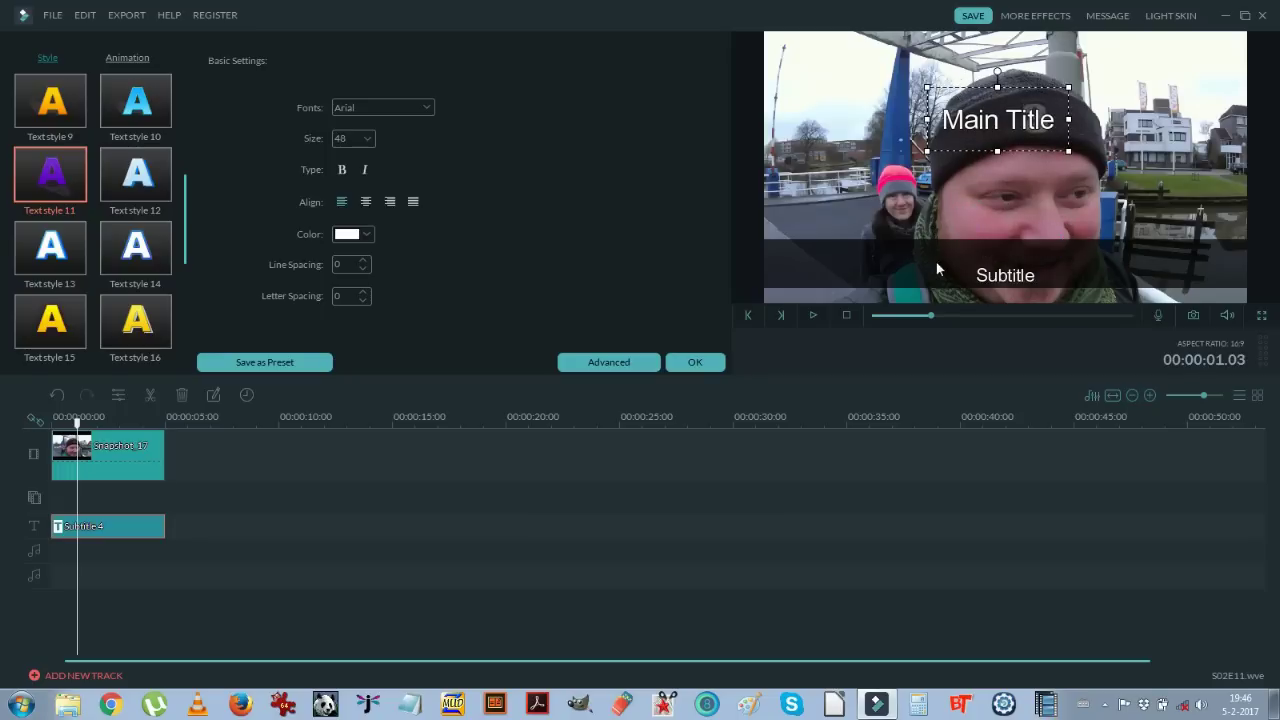
{"action": "left_click", "coordinate": [990, 276]}
{"action": "left_click_drag", "start_coordinate": [984, 248], "coordinate": [993, 117]}
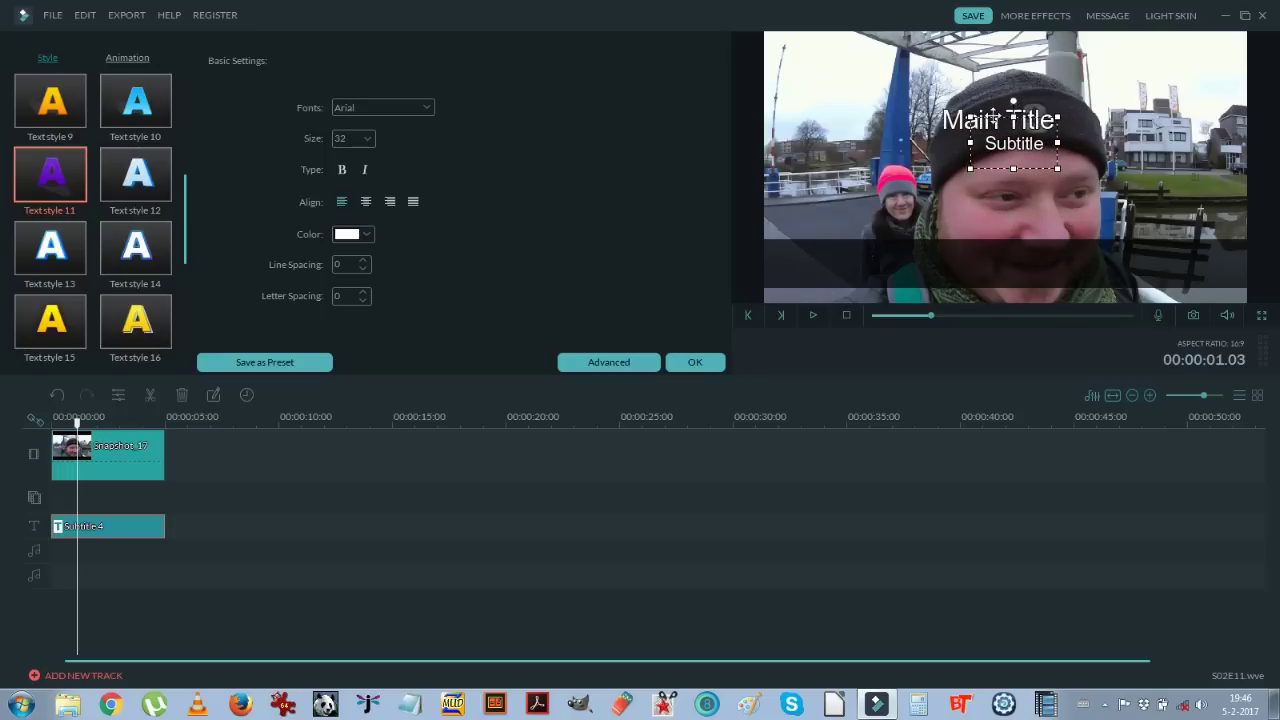
{"action": "left_click", "coordinate": [914, 260]}
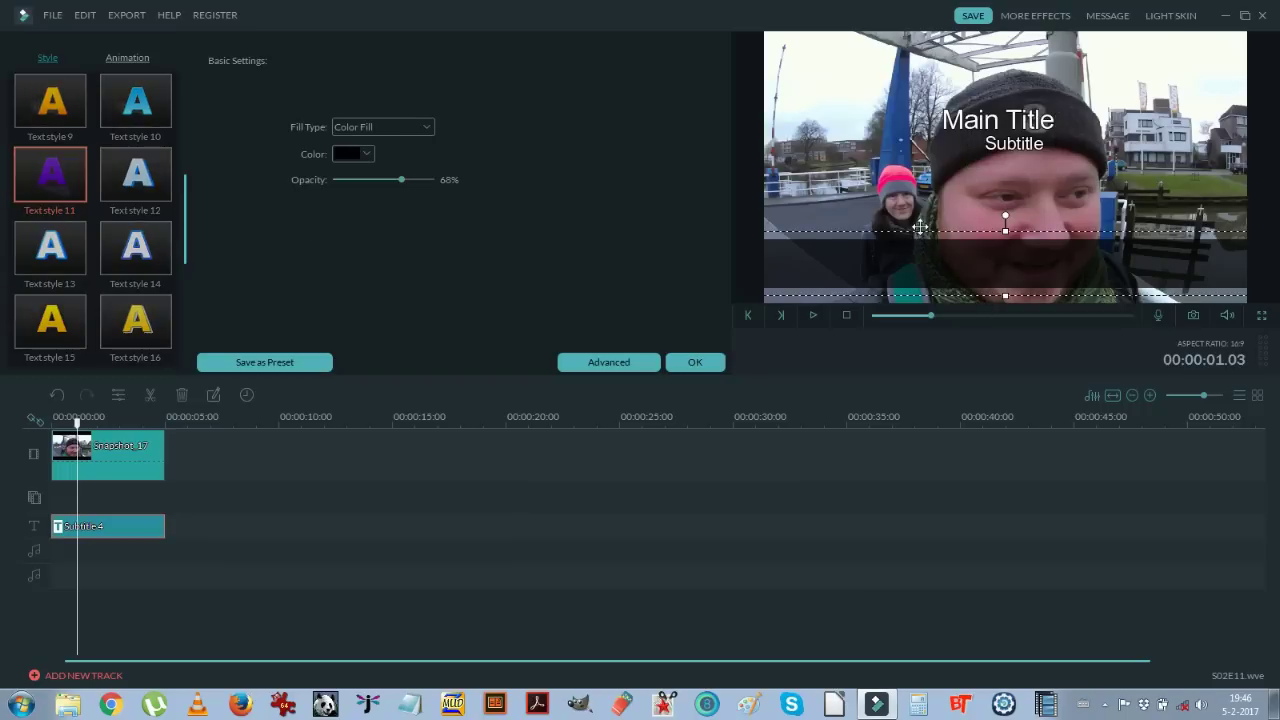
{"action": "left_click_drag", "start_coordinate": [919, 227], "coordinate": [943, 46]}
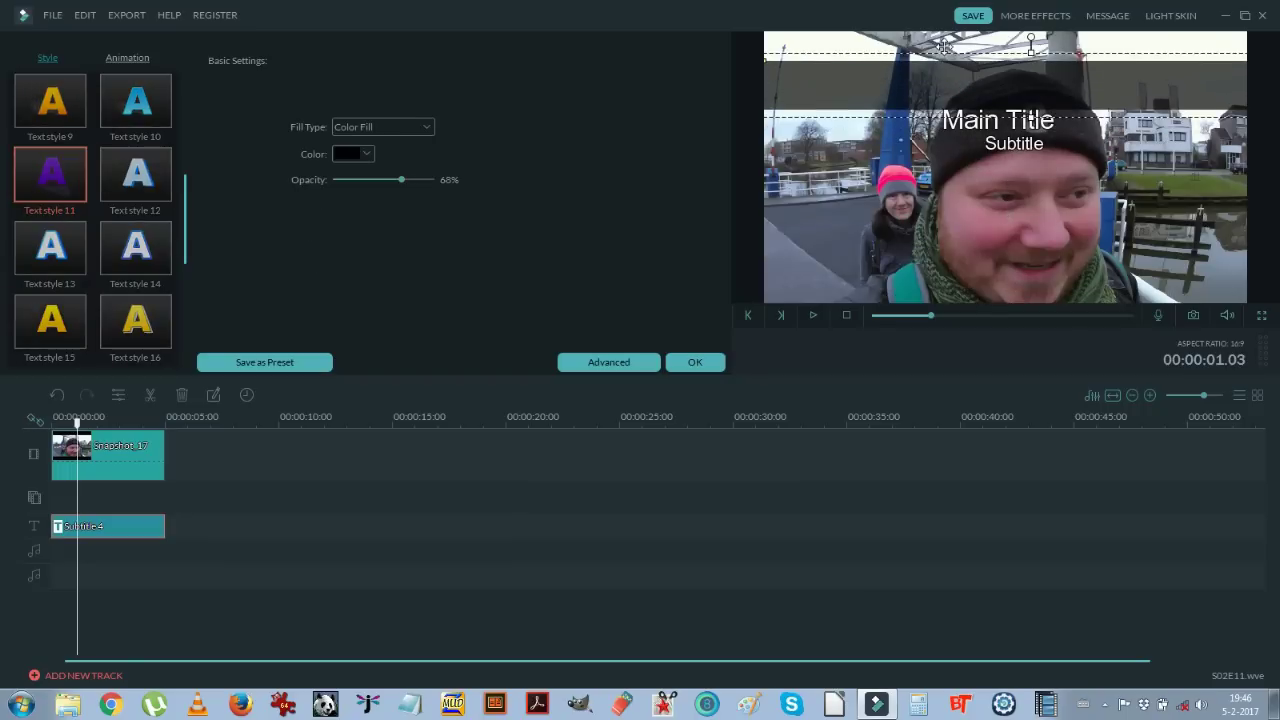
Step: Place the Main Title and Subtitle texts side by side on the dark band, with Subtitle to the right
{"action": "left_click", "coordinate": [955, 140]}
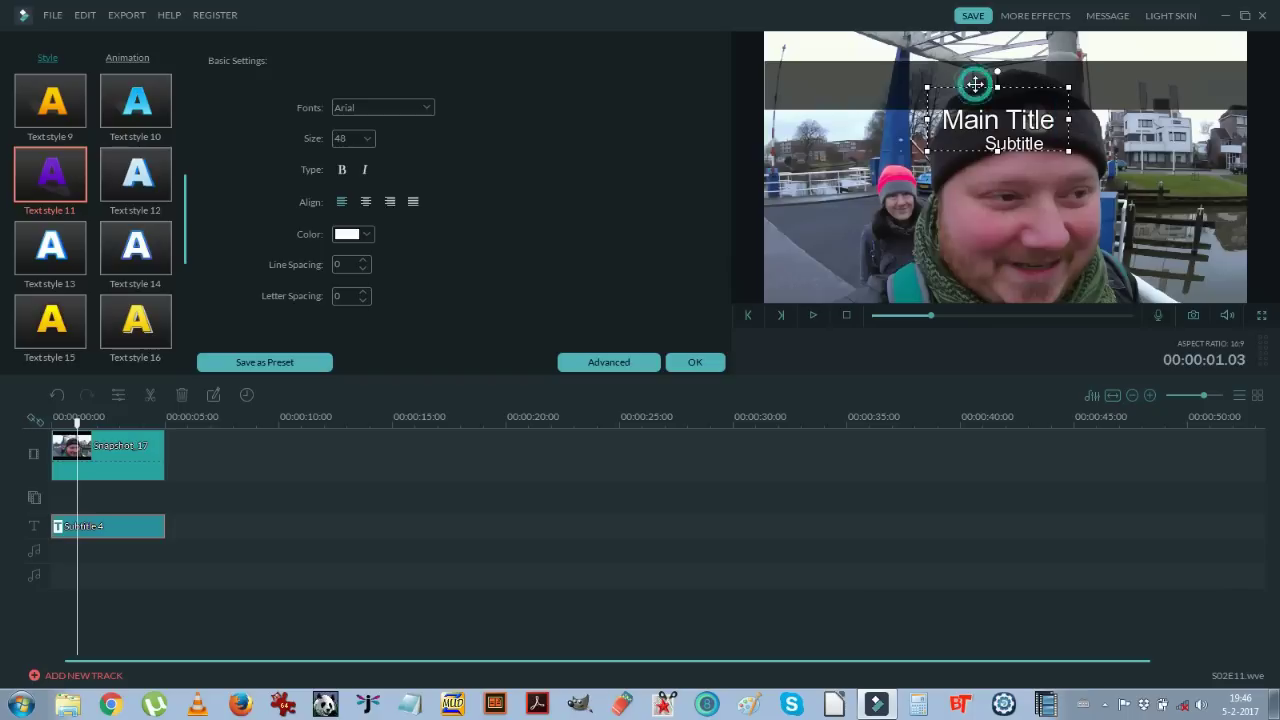
{"action": "left_click_drag", "start_coordinate": [975, 85], "coordinate": [977, 50]}
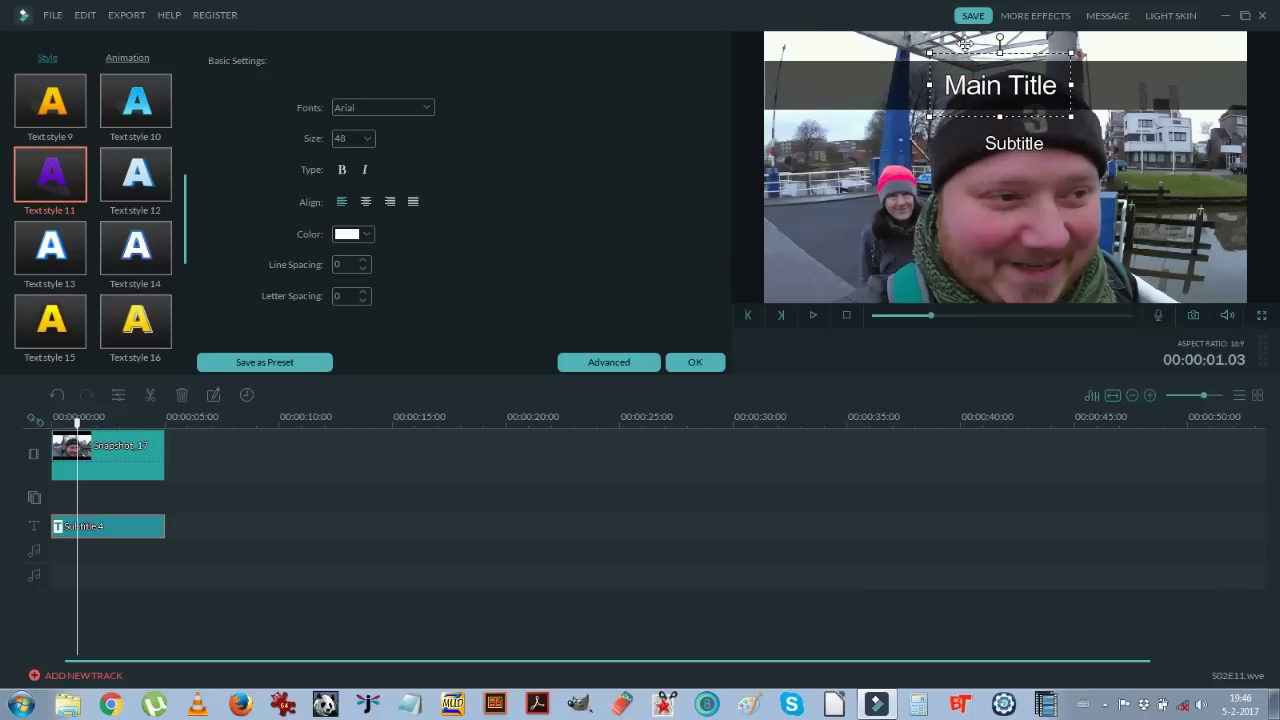
{"action": "left_click", "coordinate": [1012, 150]}
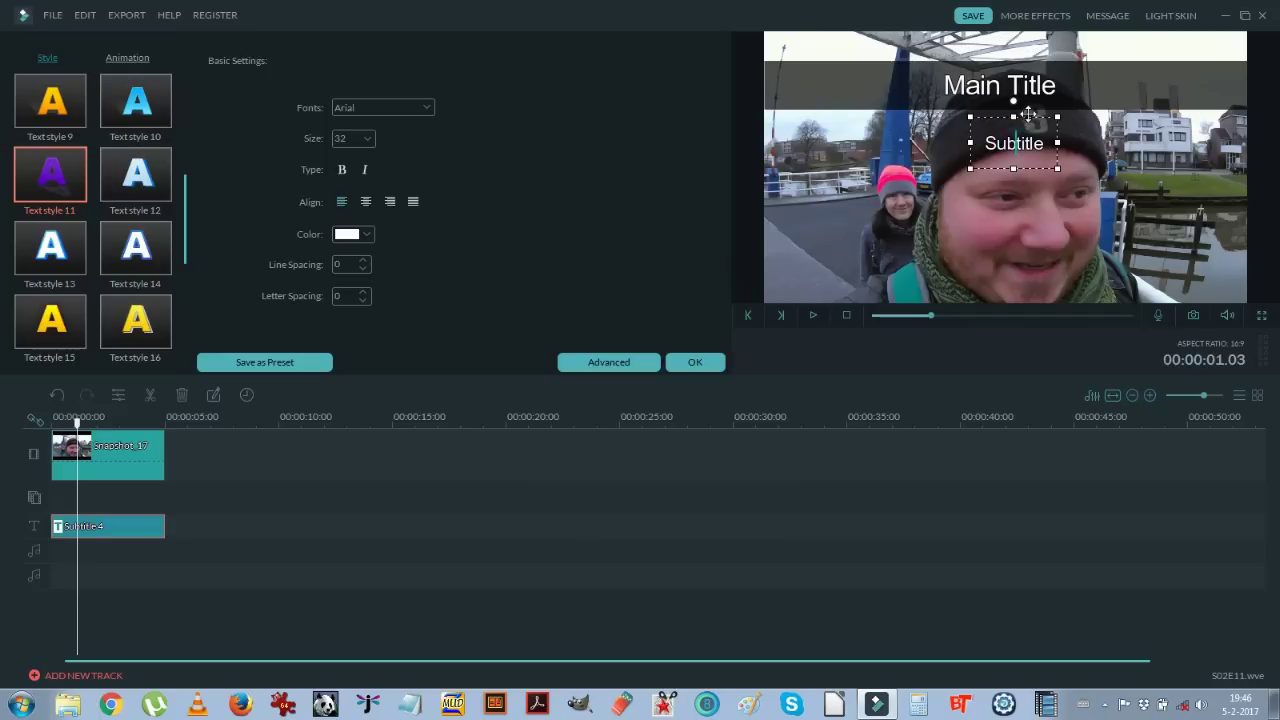
{"action": "left_click_drag", "start_coordinate": [1028, 114], "coordinate": [1146, 56]}
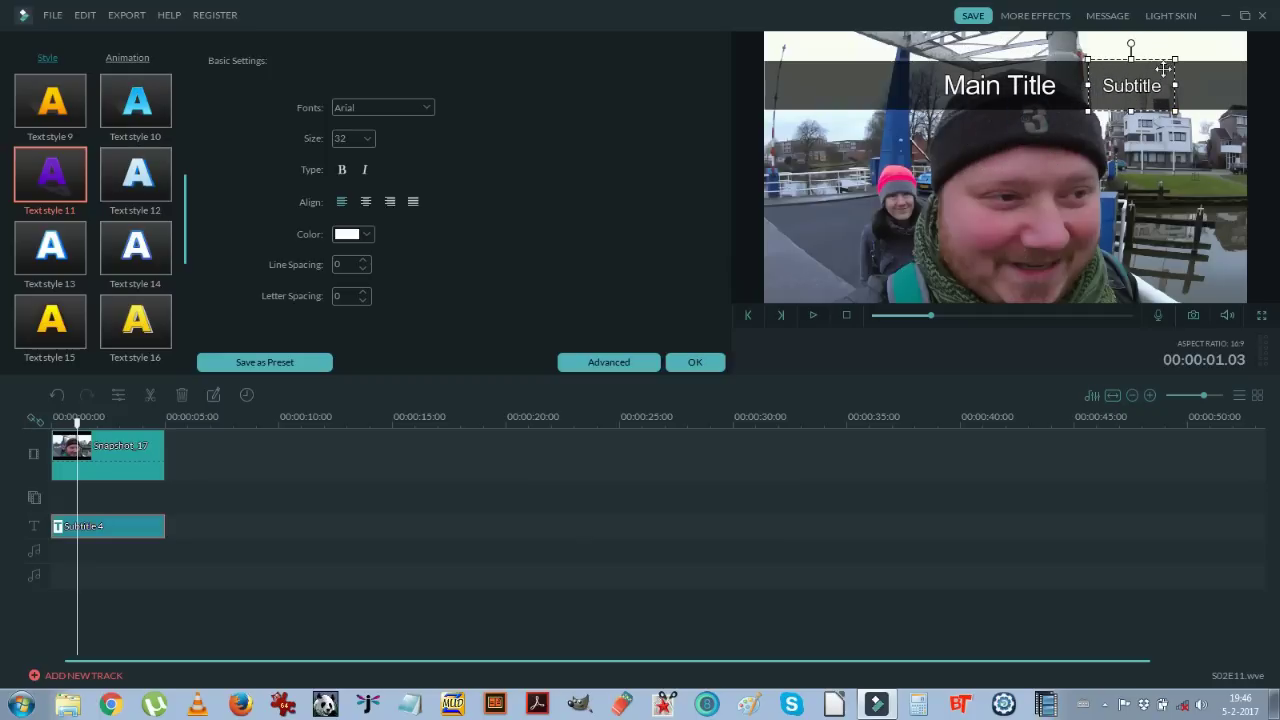
{"action": "mouse_move", "coordinate": [1152, 60]}
{"action": "left_mouse_down"}
{"action": "mouse_move", "coordinate": [1021, 79]}
{"action": "mouse_move", "coordinate": [1020, 52]}
{"action": "mouse_move", "coordinate": [1062, 73]}
{"action": "mouse_move", "coordinate": [1149, 57]}
{"action": "left_mouse_up"}
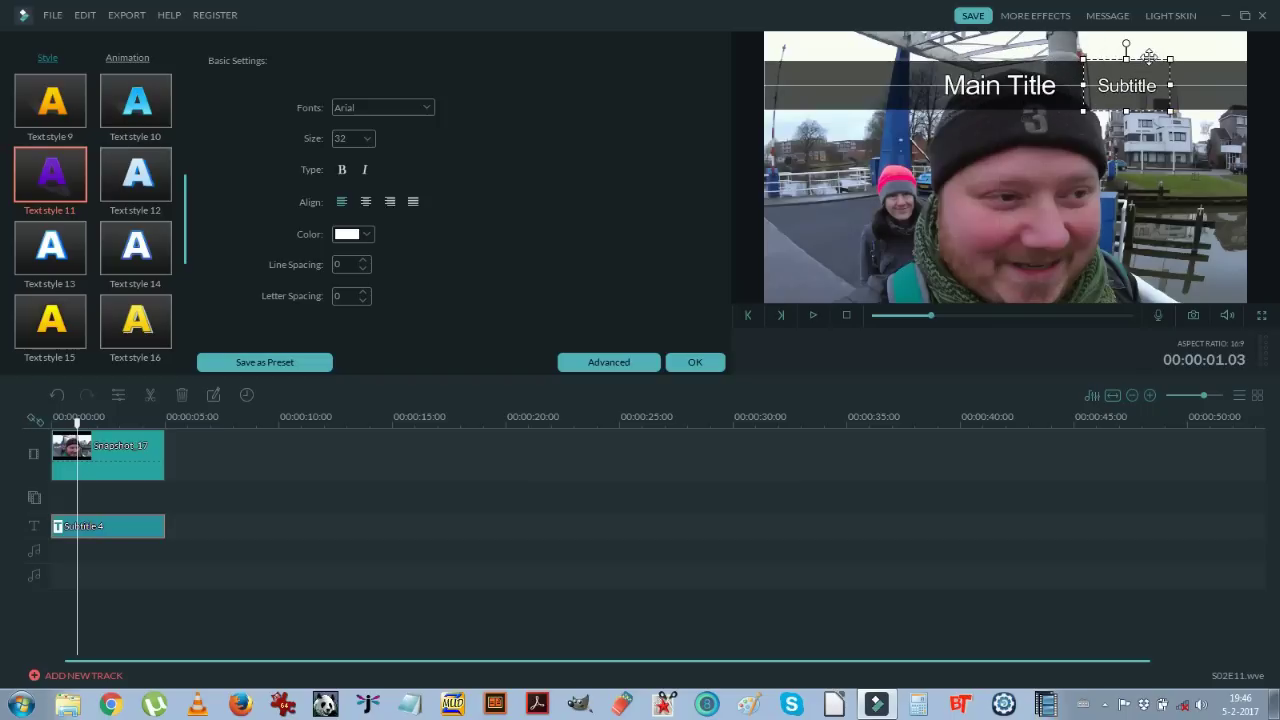
Step: Replace the Main Title text with a first name followed by "Filmora Tutorua"
{"action": "left_click", "coordinate": [967, 93]}
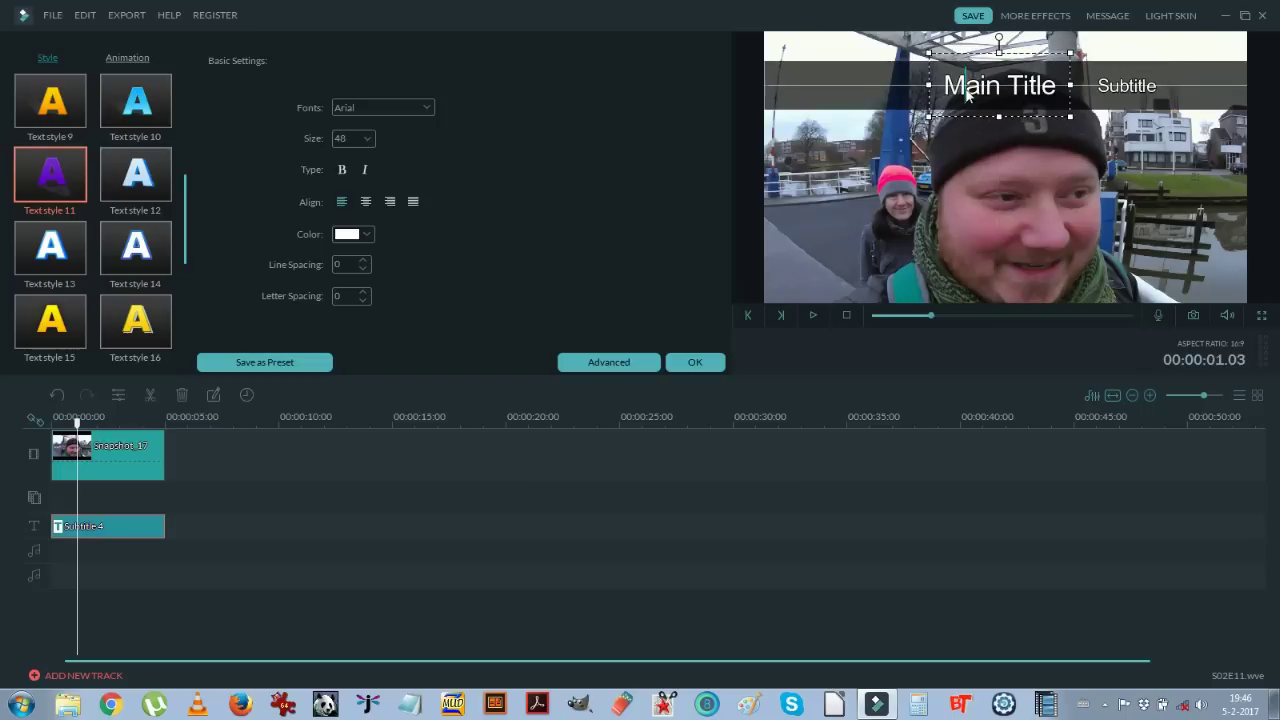
{"action": "key", "text": "BackSpace"}
{"action": "key", "text": "Delete"}
{"action": "key", "text": "Delete"}
{"action": "key", "text": "Delete"}
{"action": "key", "text": "Delete"}
{"action": "key", "text": "Delete"}
{"action": "key", "text": "Delete"}
{"action": "key", "text": "Delete"}
{"action": "key", "text": "Delete"}
{"action": "key", "text": "Delete"}
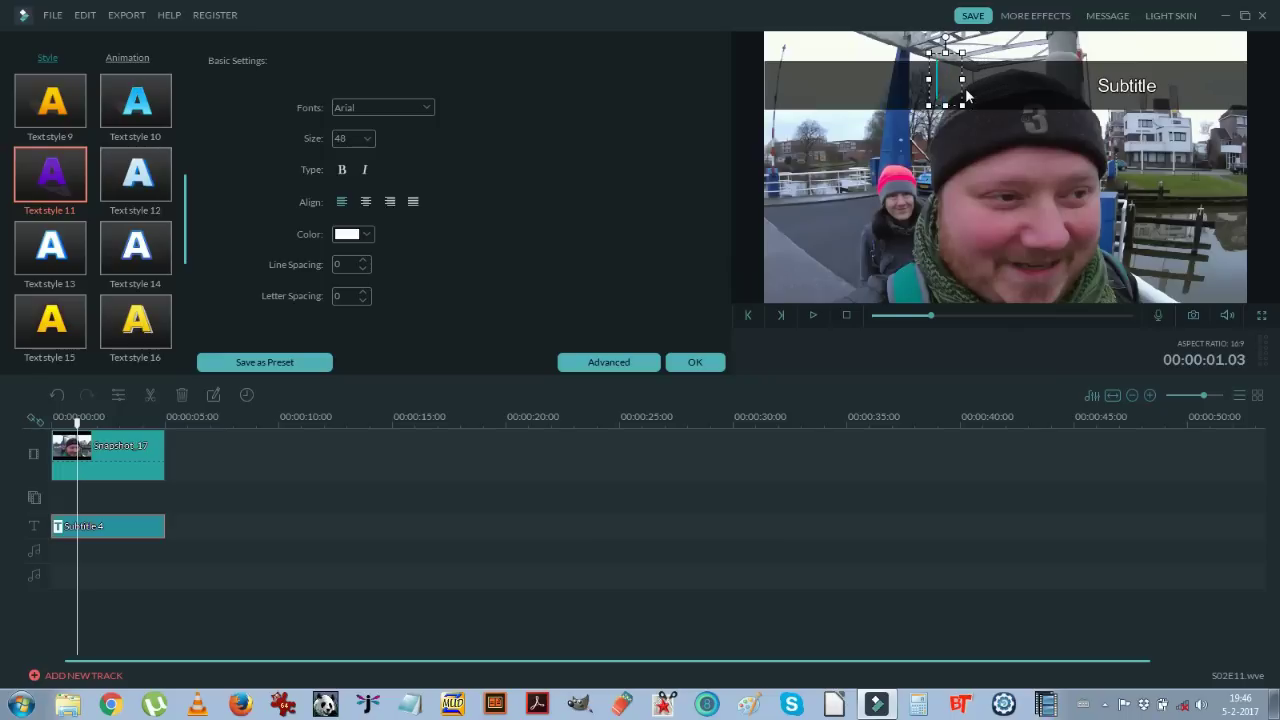
{"action": "type", "text": "Pa"}
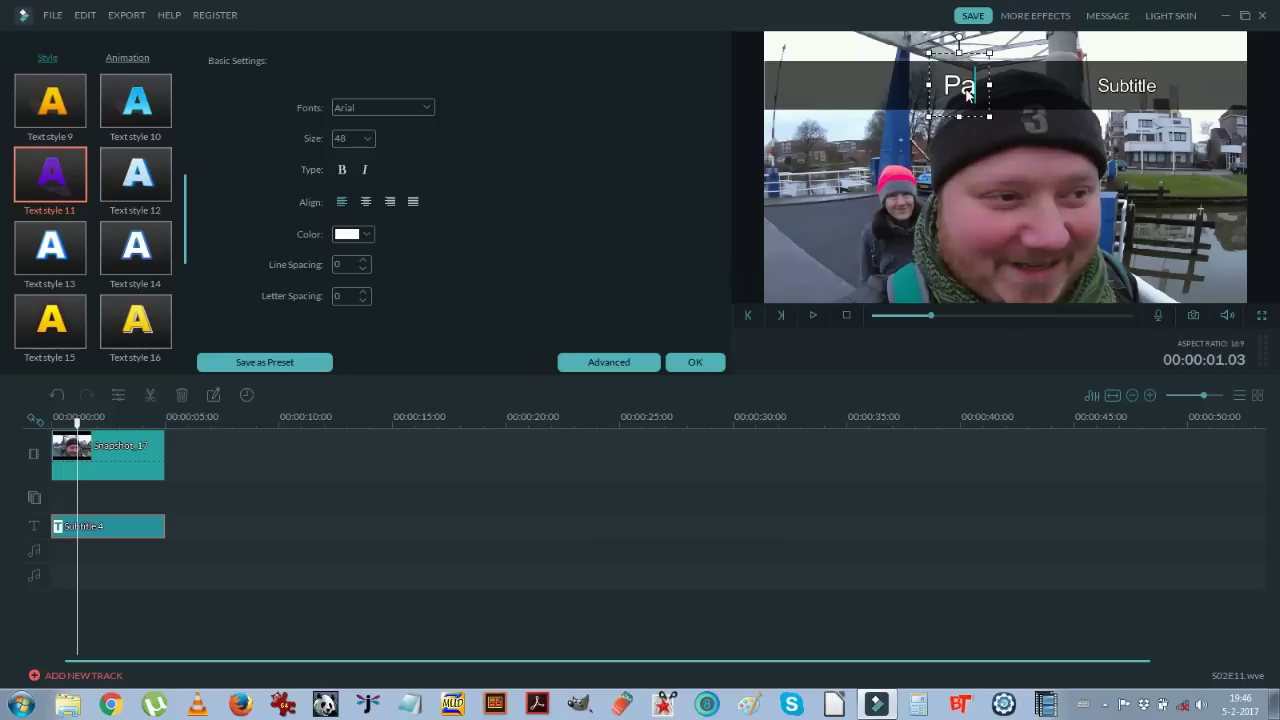
{"action": "type", "text": "t F"}
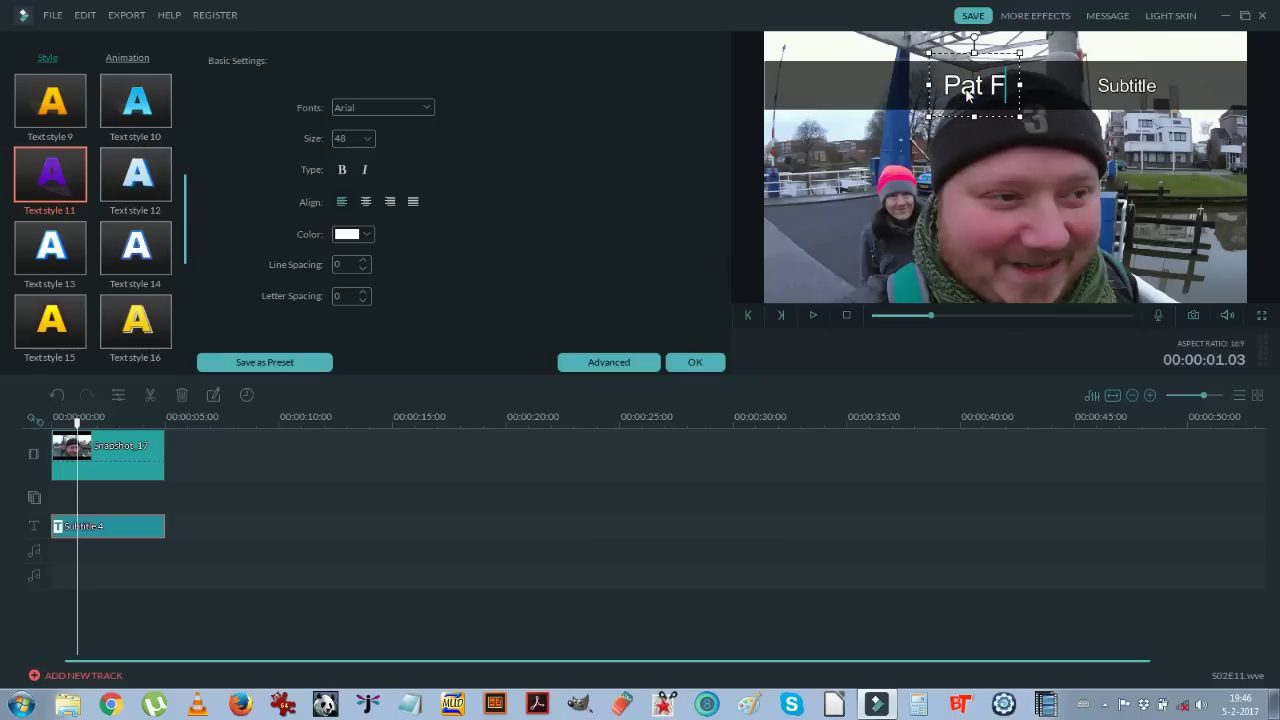
{"action": "type", "text": "ilmora Tutoria"}
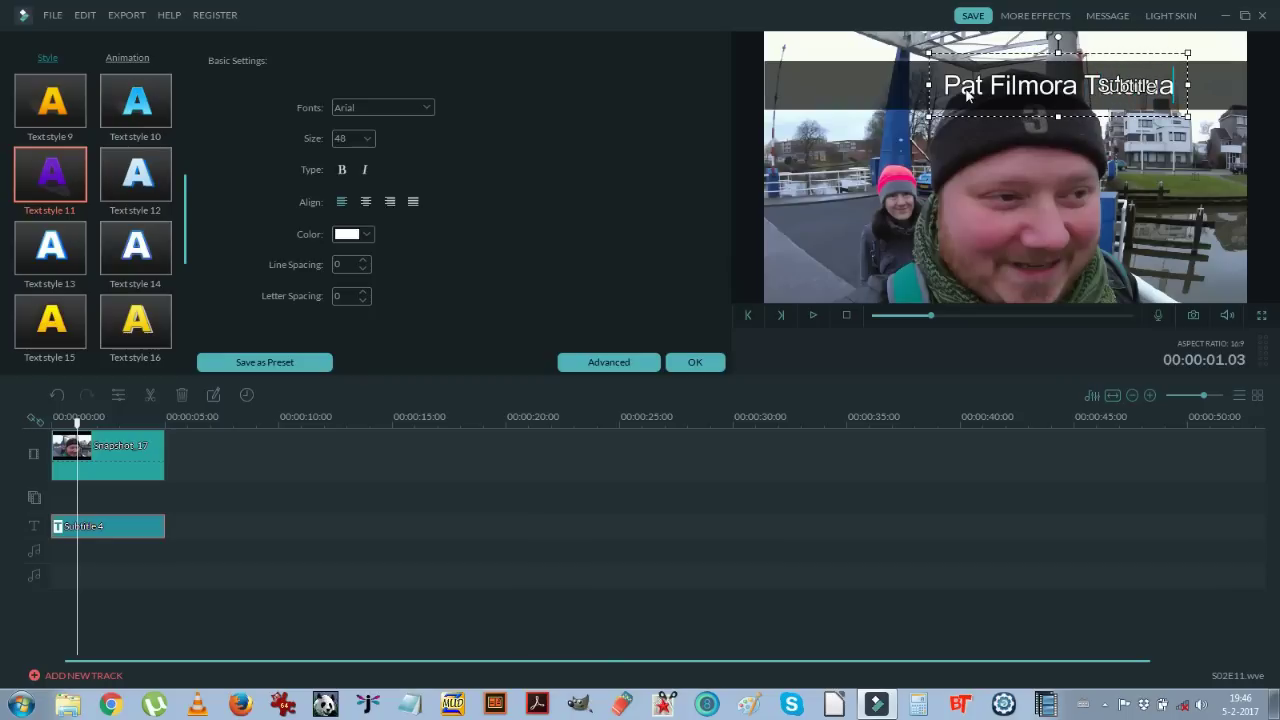
Step: Move the main title left along the band, clear of the Subtitle text, and correct its last word to "Tutorial"
{"action": "left_click", "coordinate": [988, 55]}
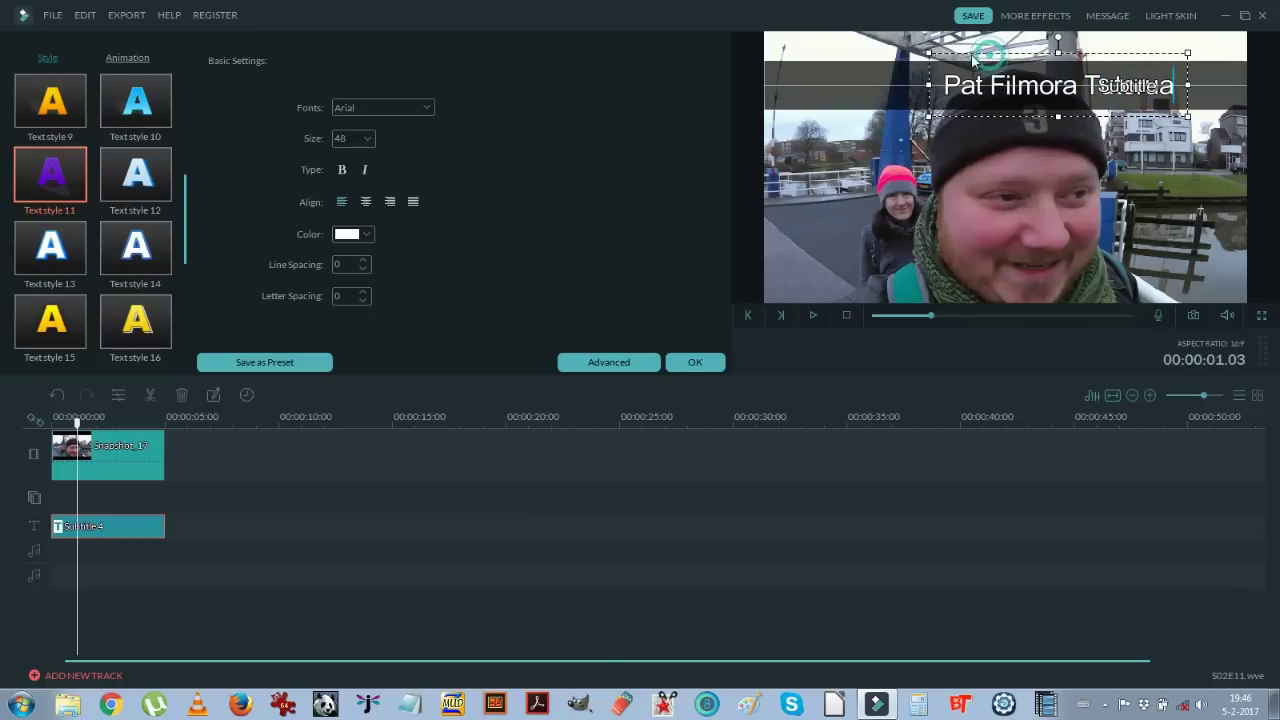
{"action": "left_click_drag", "start_coordinate": [973, 60], "coordinate": [835, 42]}
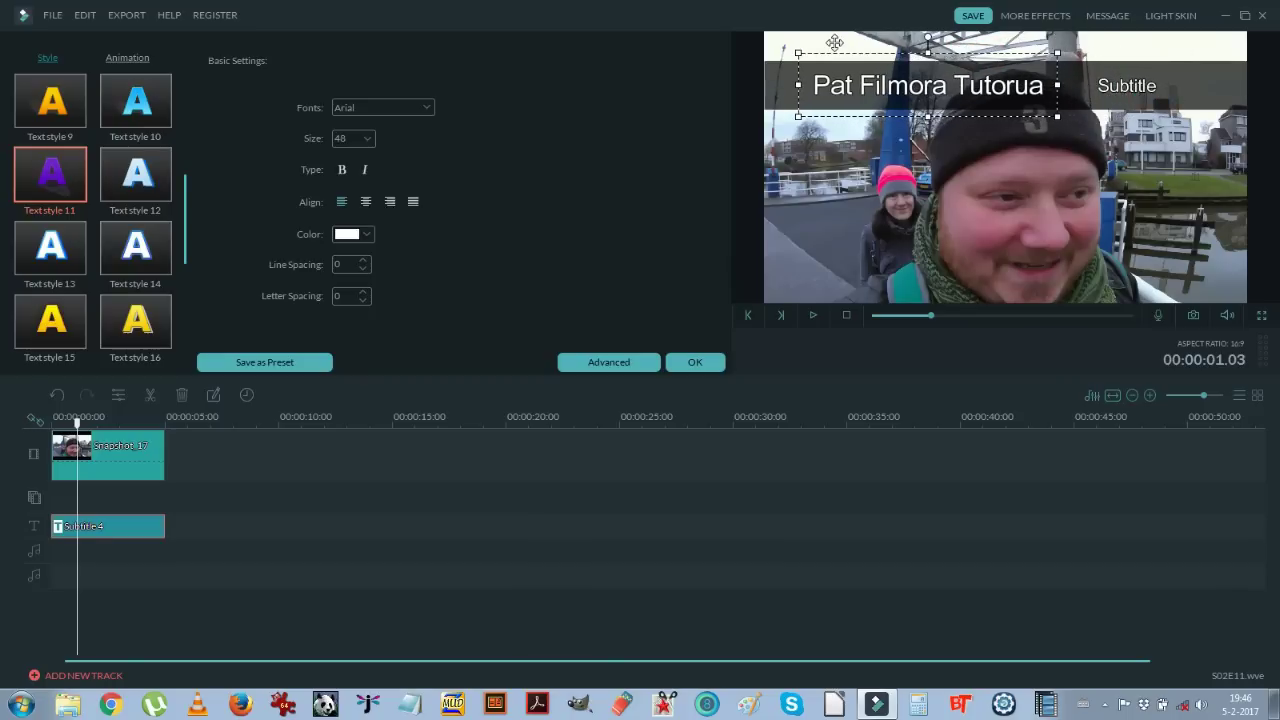
{"action": "left_click", "coordinate": [954, 84]}
{"action": "left_click", "coordinate": [1023, 87]}
{"action": "left_click_drag", "start_coordinate": [1023, 87], "coordinate": [1044, 87]}
{"action": "key", "text": "BackSpace"}
{"action": "type", "text": "ial"}
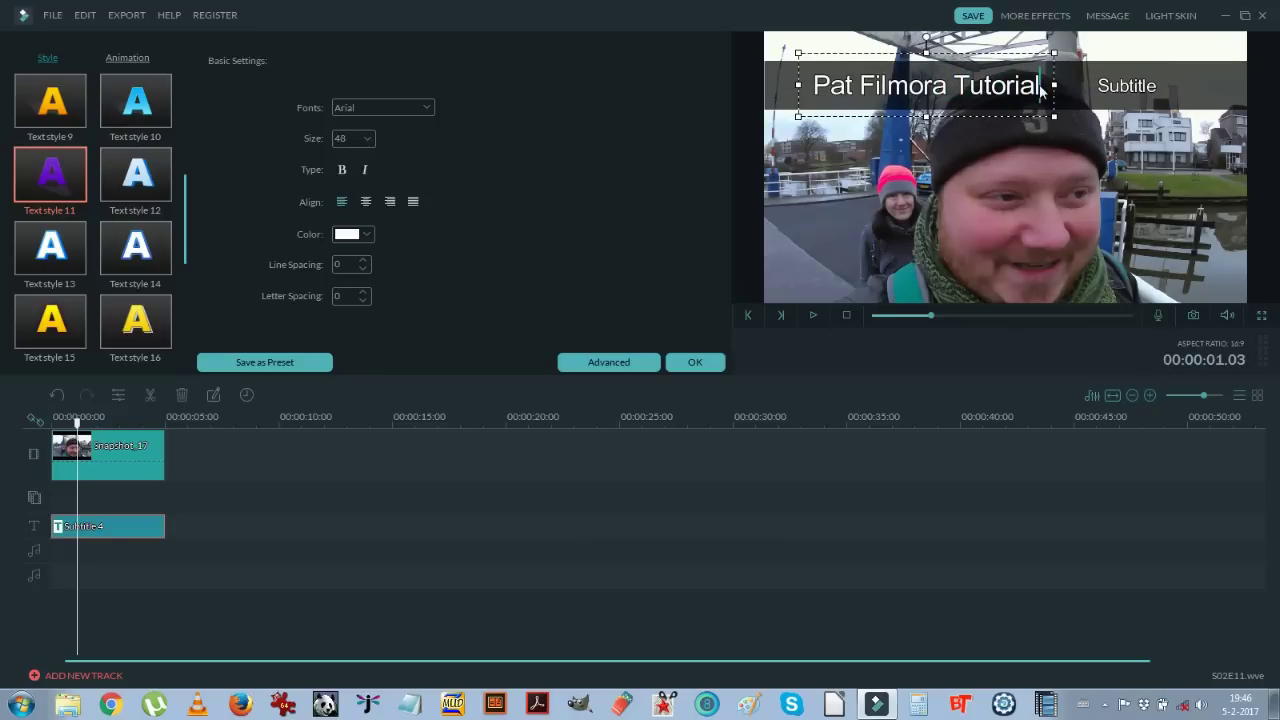
{"action": "left_click_drag", "start_coordinate": [890, 51], "coordinate": [901, 50]}
Step: Replace the Subtitle text on the band with "S2E11"
{"action": "left_click", "coordinate": [1126, 86]}
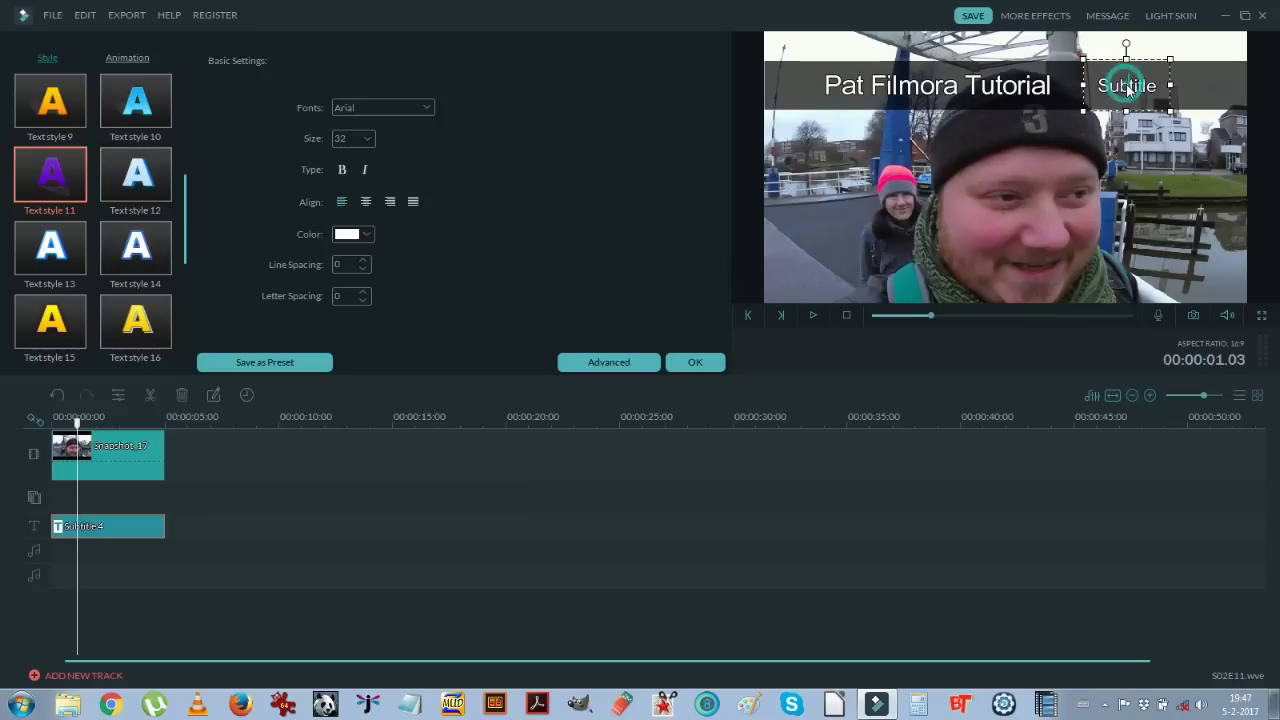
{"action": "key", "text": "BackSpace"}
{"action": "key", "text": "BackSpace"}
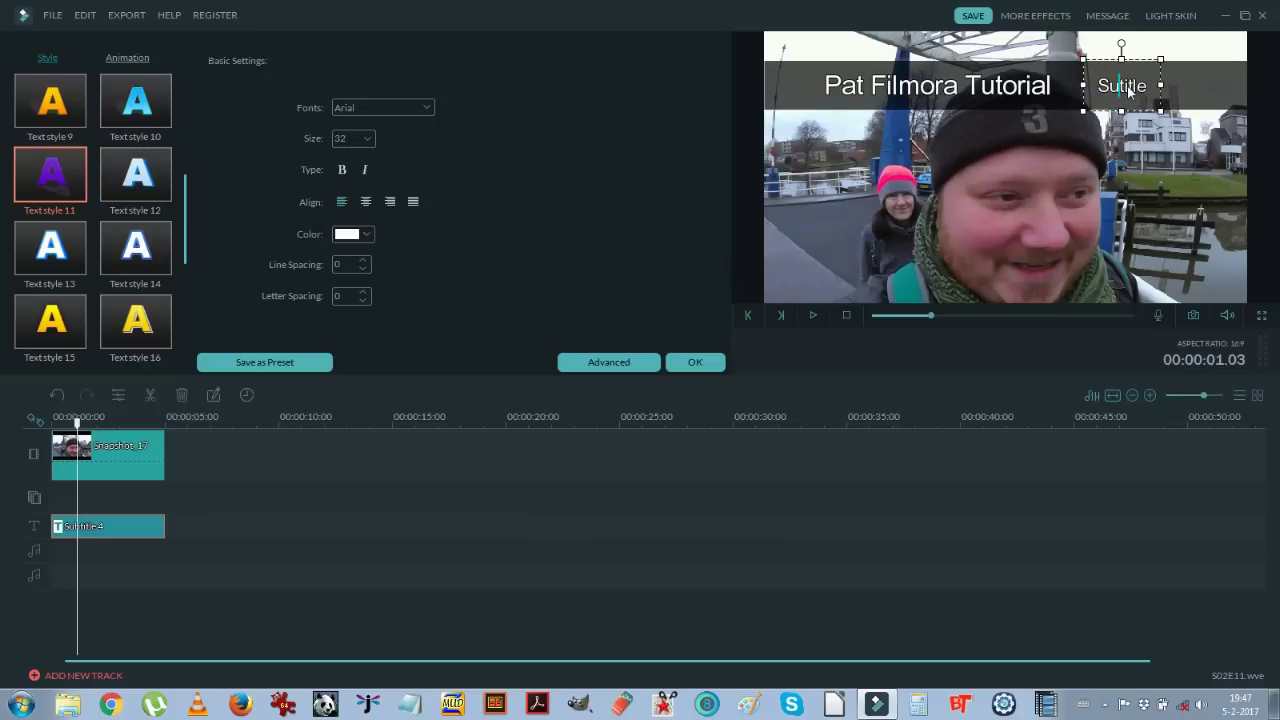
{"action": "key", "text": "Delete"}
{"action": "key", "text": "Delete"}
{"action": "key", "text": "Delete"}
{"action": "key", "text": "Delete"}
{"action": "key", "text": "Delete"}
{"action": "type", "text": "2E11"}
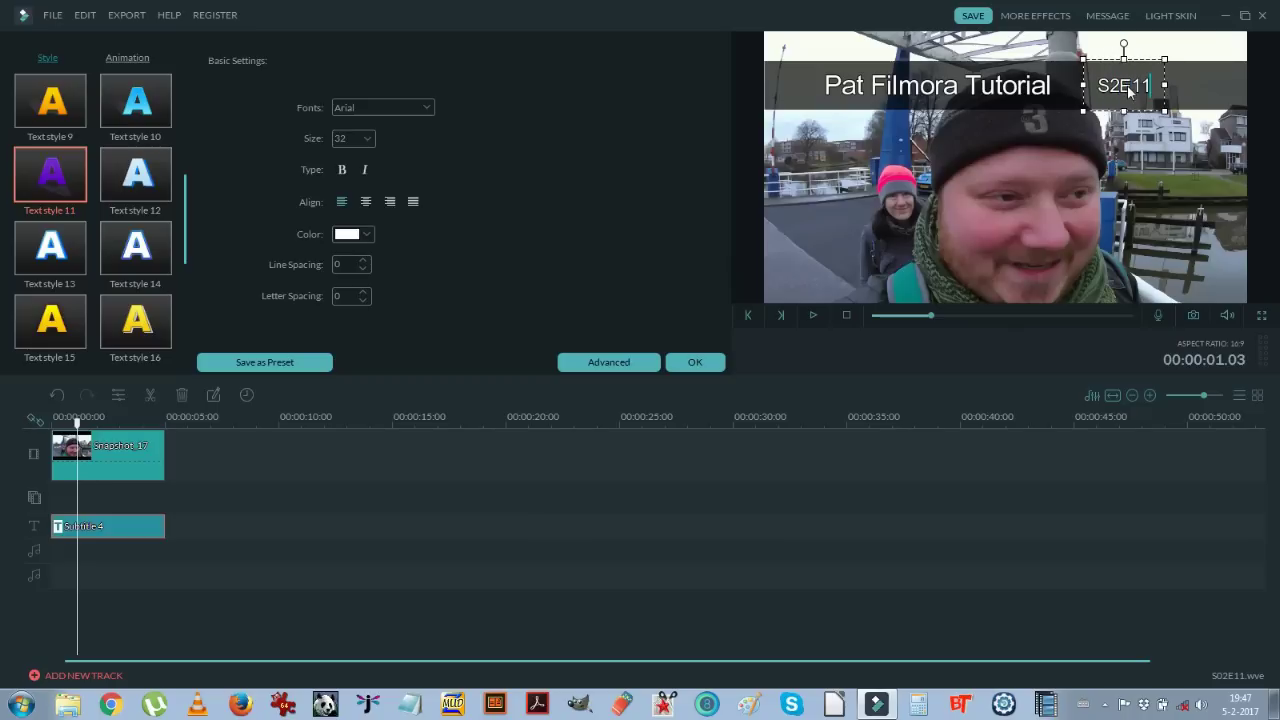
Step: Extend the S2E11 text to "RVLISCIOUS S2E11" and shift it left so it fits within the frame
{"action": "left_click", "coordinate": [1135, 155]}
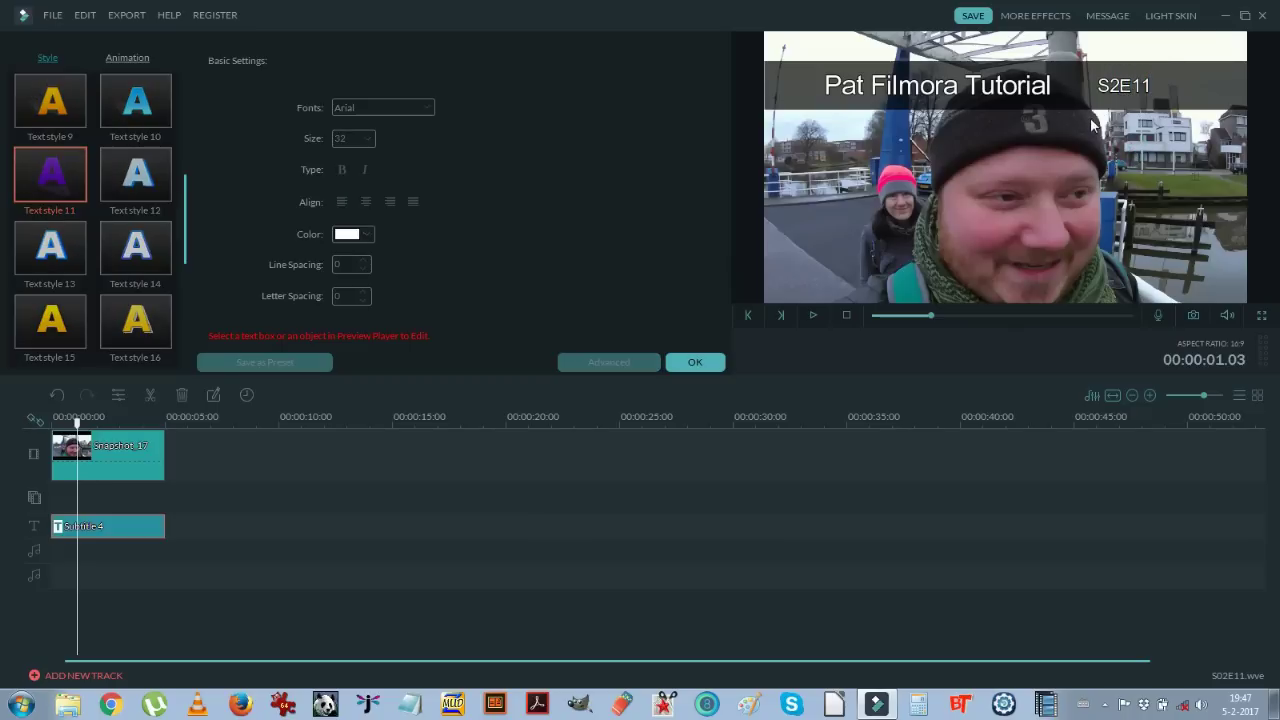
{"action": "left_click", "coordinate": [1105, 88]}
{"action": "type", "text": "RVLISC"}
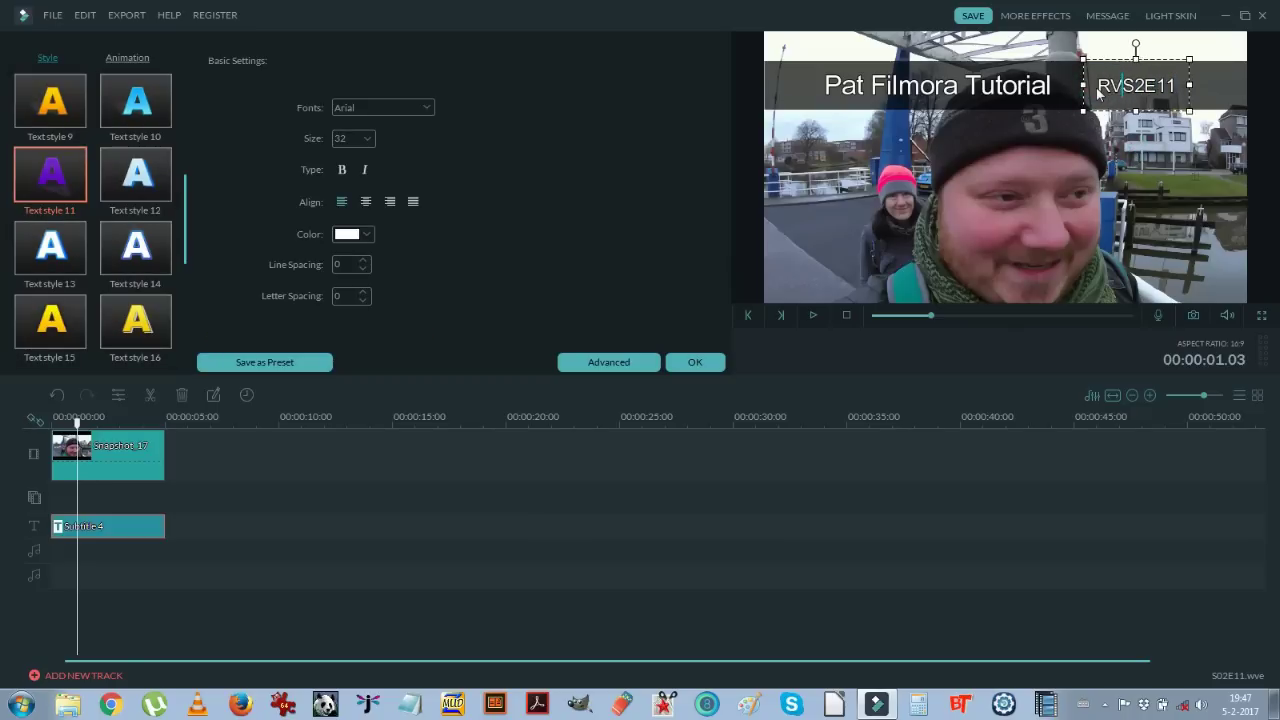
{"action": "type", "text": "IOUS"}
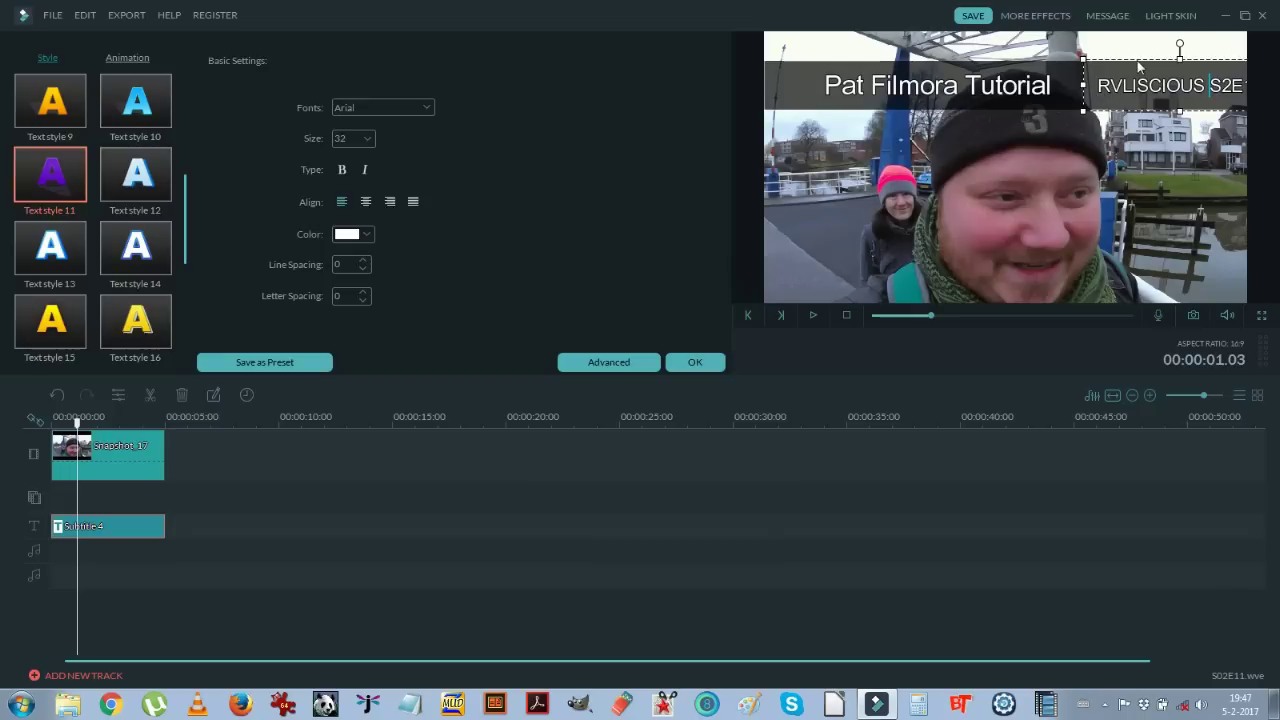
{"action": "left_click_drag", "start_coordinate": [1138, 56], "coordinate": [1103, 58]}
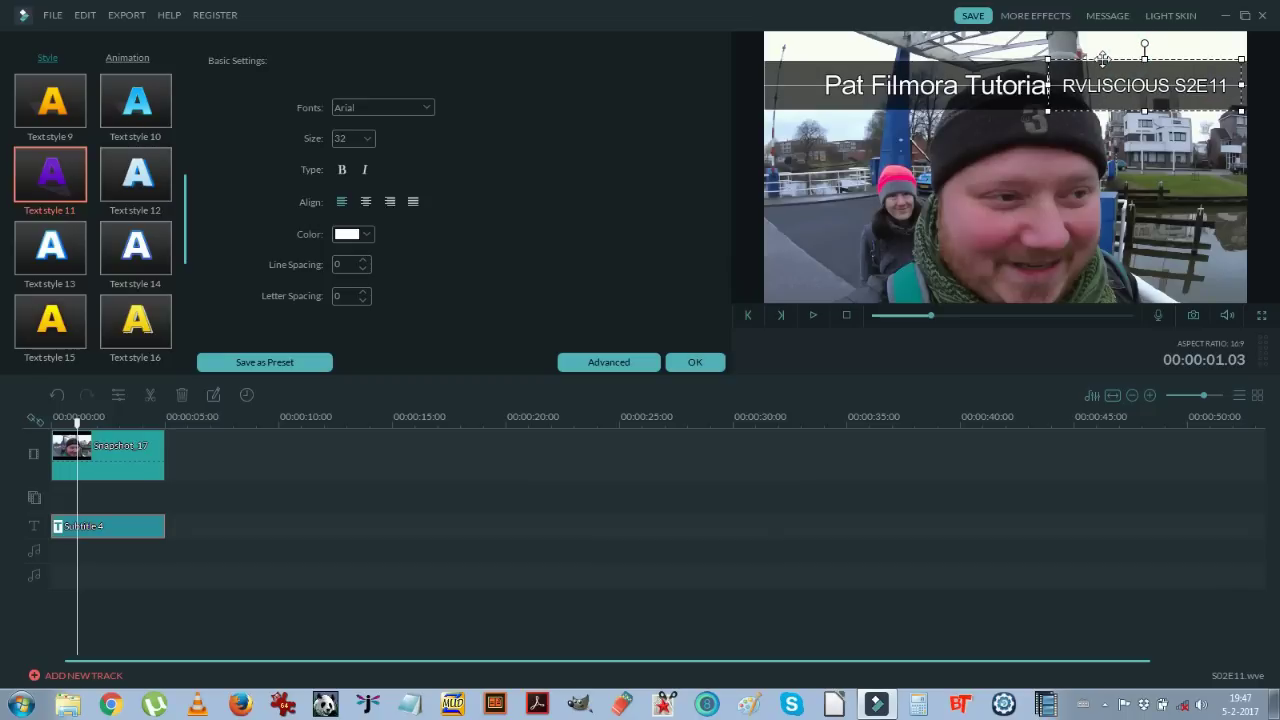
Step: Try several text styles on the RVLISCIOUS S2E11 text and settle on Text style 16
{"action": "left_click", "coordinate": [46, 117]}
{"action": "left_click", "coordinate": [73, 327]}
{"action": "left_click", "coordinate": [142, 330]}
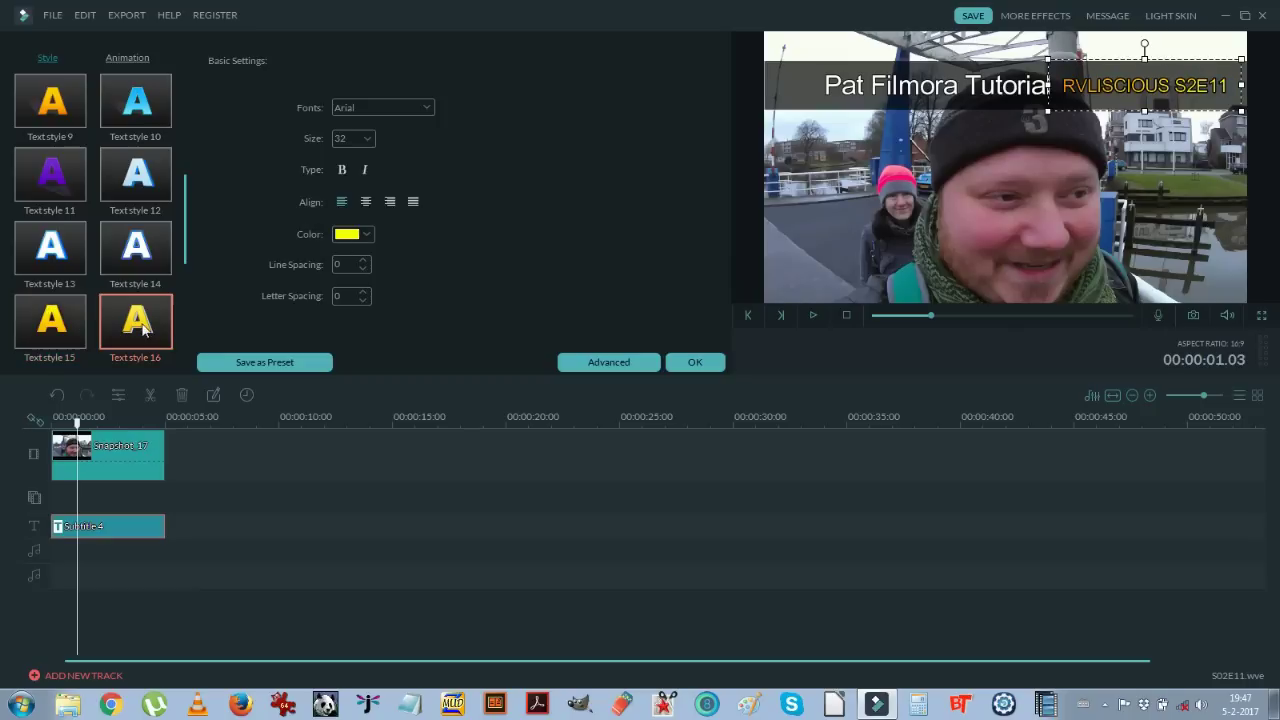
Step: Apply Text style 17 to the main title, set its color to yellow and accept the title edits
{"action": "left_click", "coordinate": [898, 85]}
{"action": "left_click_drag", "start_coordinate": [190, 224], "coordinate": [185, 274]}
{"action": "left_click", "coordinate": [52, 255]}
{"action": "double_click", "coordinate": [52, 255]}
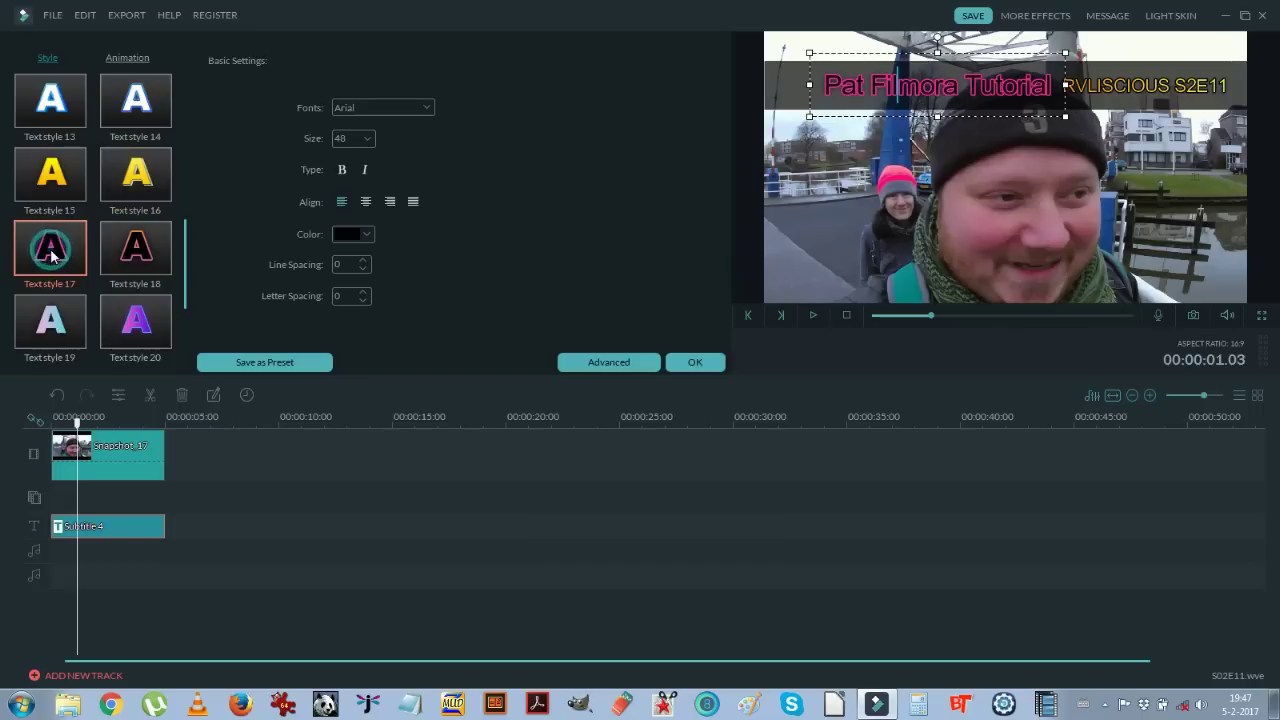
{"action": "left_click", "coordinate": [366, 236]}
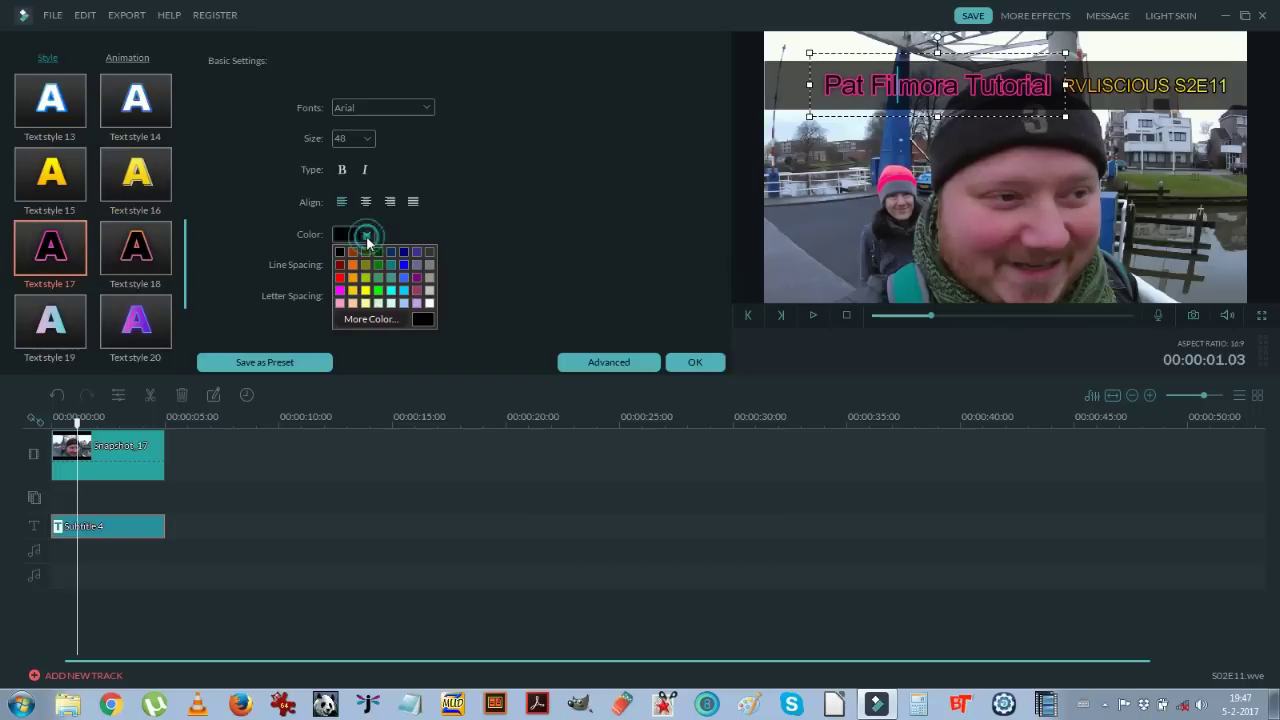
{"action": "left_click", "coordinate": [365, 292]}
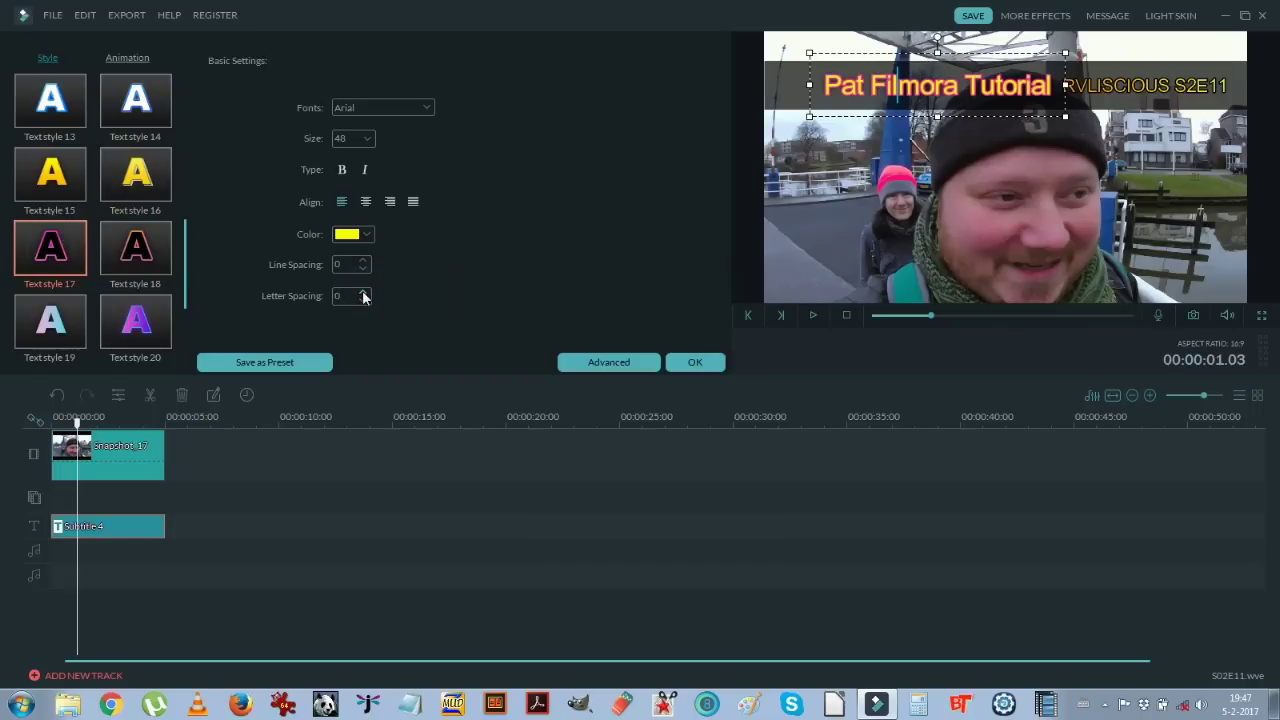
{"action": "left_click", "coordinate": [695, 362]}
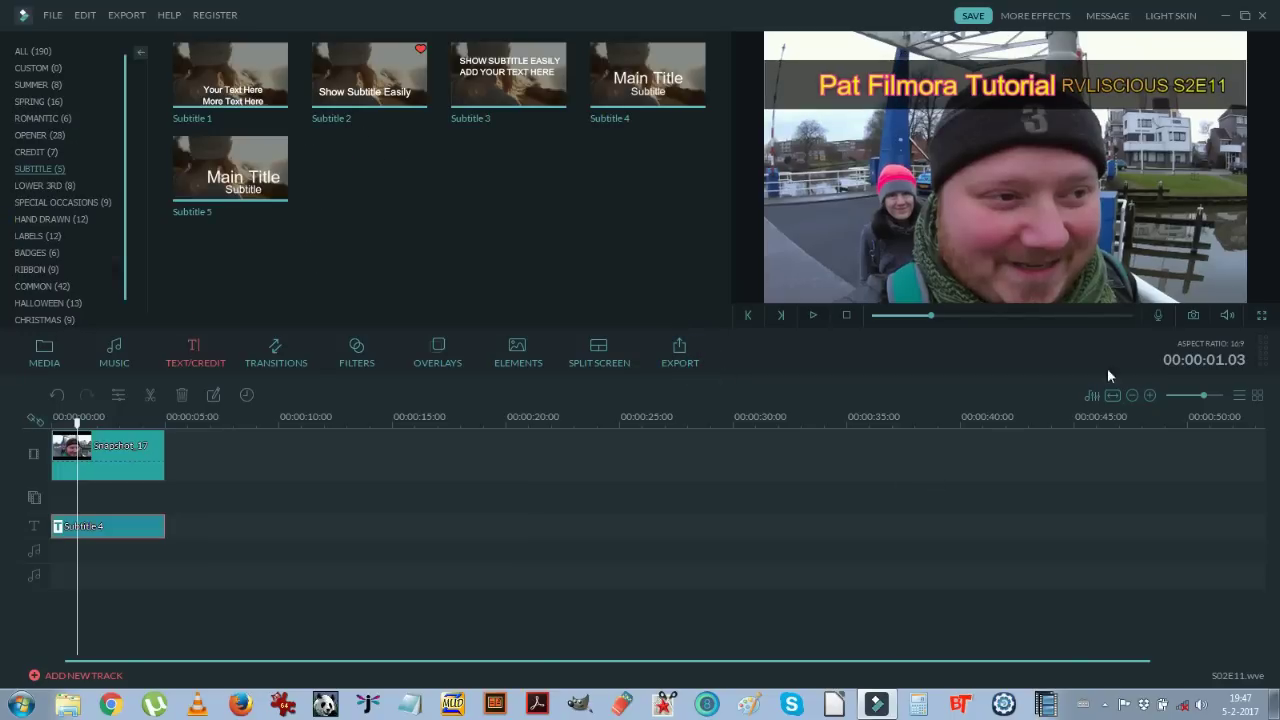
Step: Take a snapshot of the titled frame and bring up the media library that holds it
{"action": "left_click", "coordinate": [1197, 314]}
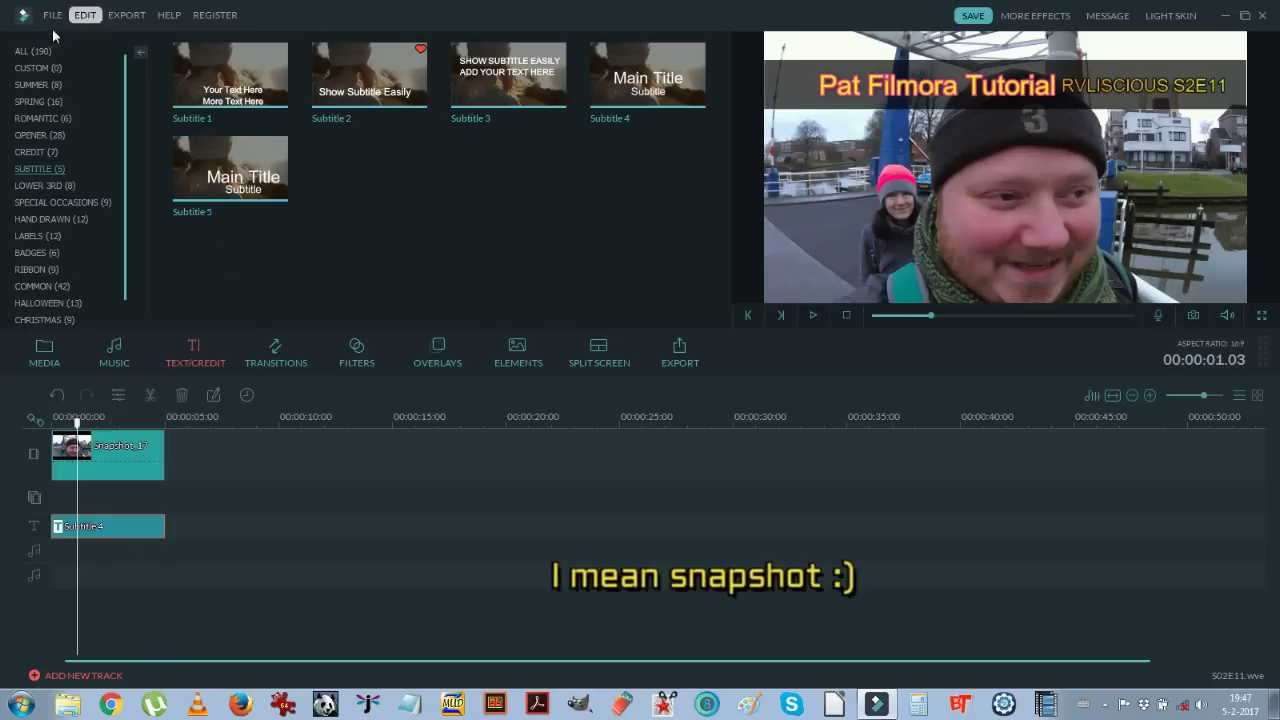
{"action": "left_click", "coordinate": [44, 352]}
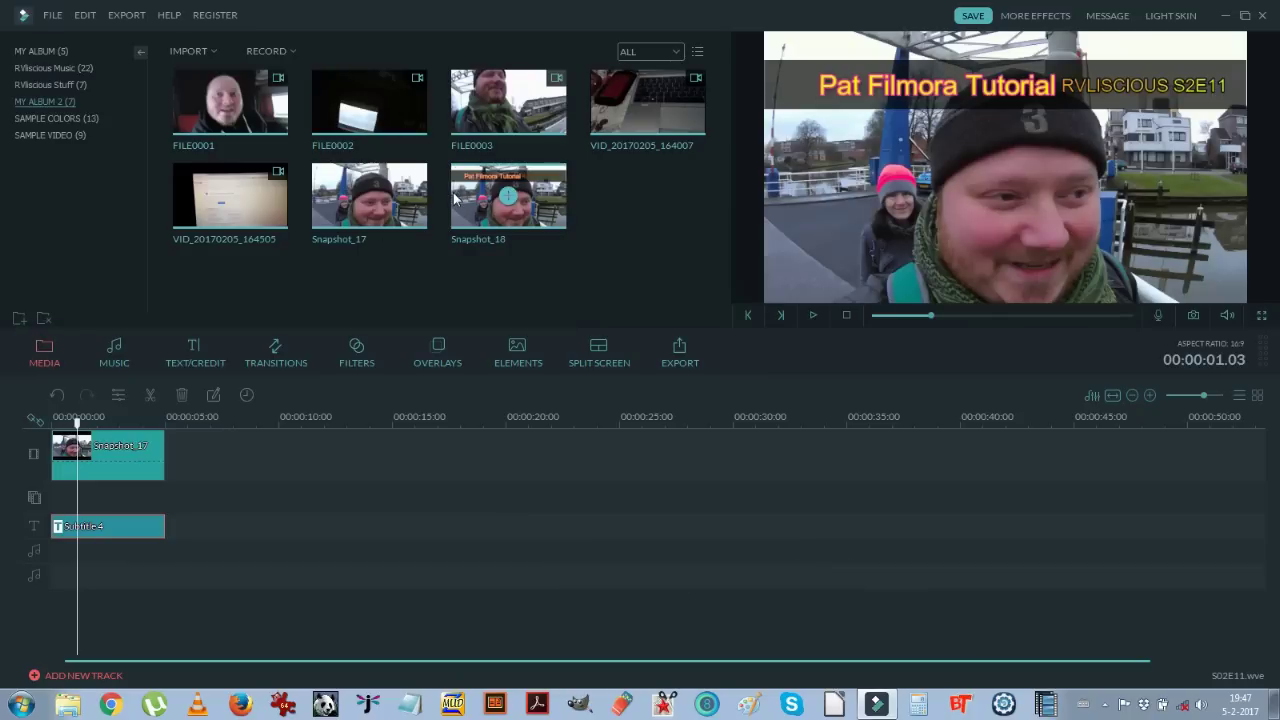
Step: Check the new snapshot in full screen, then capture a second snapshot from the preview
{"action": "left_click", "coordinate": [1261, 317]}
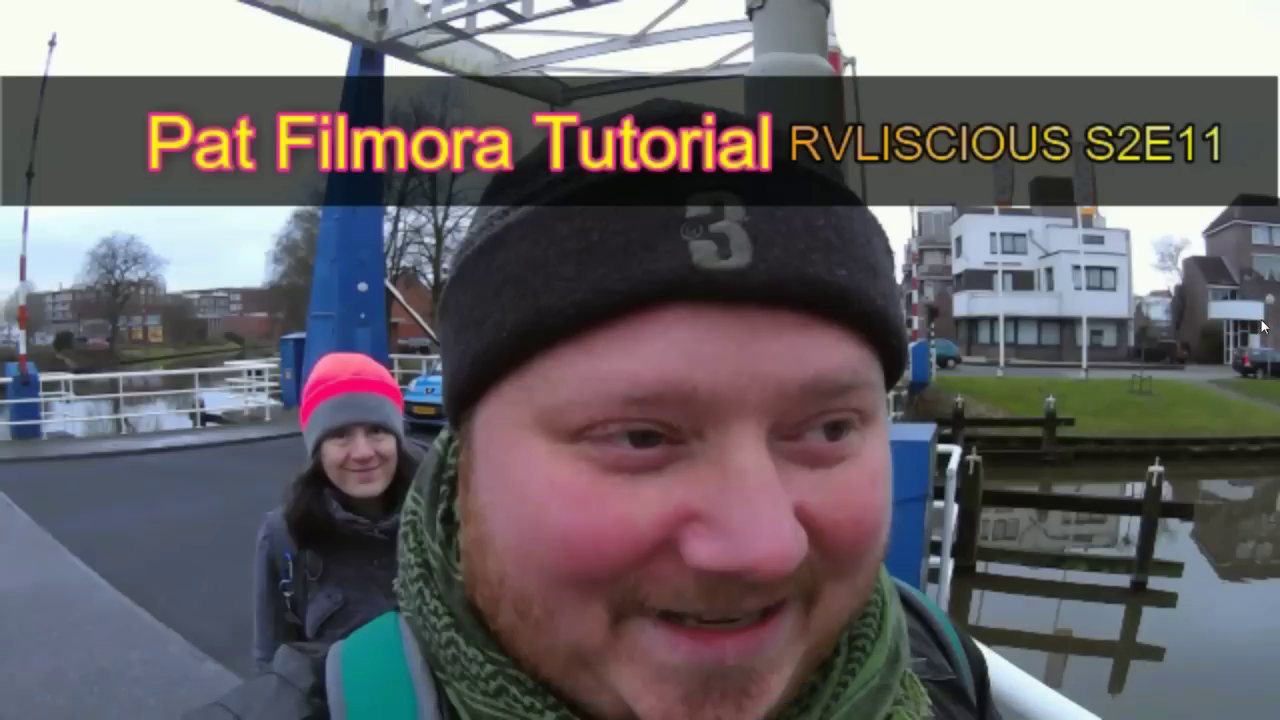
{"action": "key", "text": "Escape"}
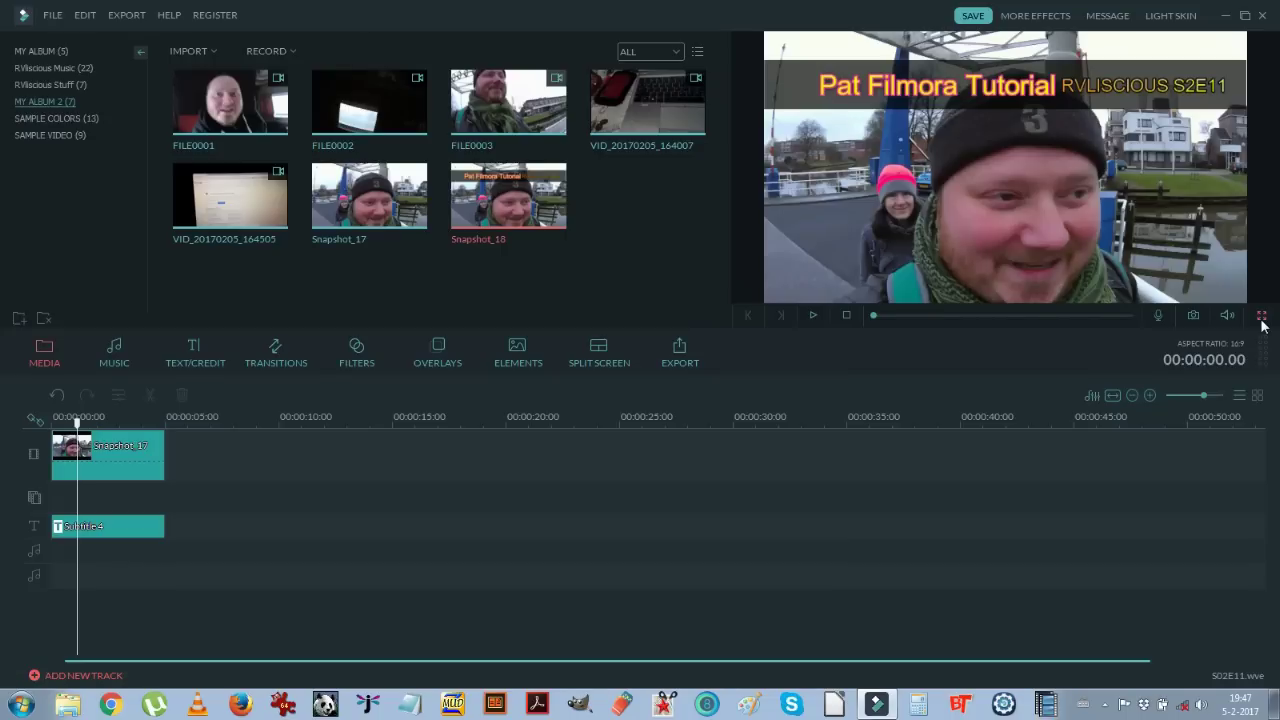
{"action": "left_click", "coordinate": [1194, 315]}
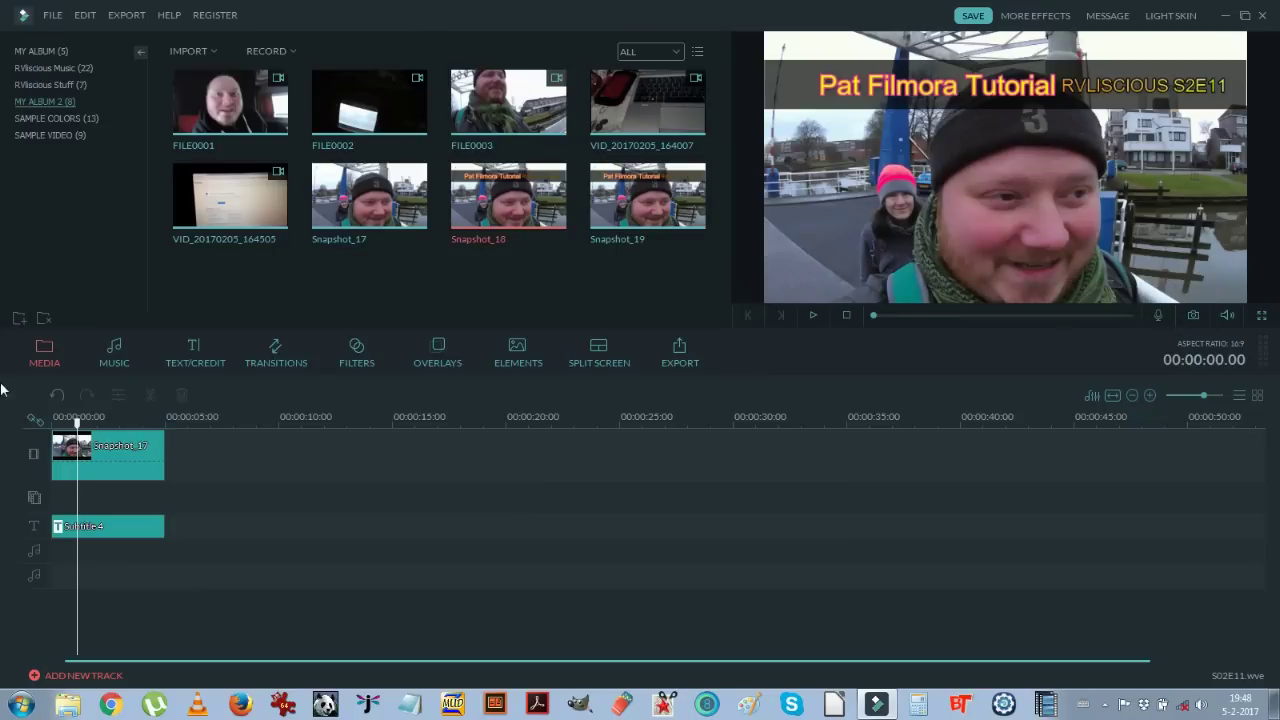
Step: In Windows Explorer, browse the Documenten library to the Snapshot folder inside Wondershare Filmora's UserSource folder
{"action": "left_click", "coordinate": [67, 704]}
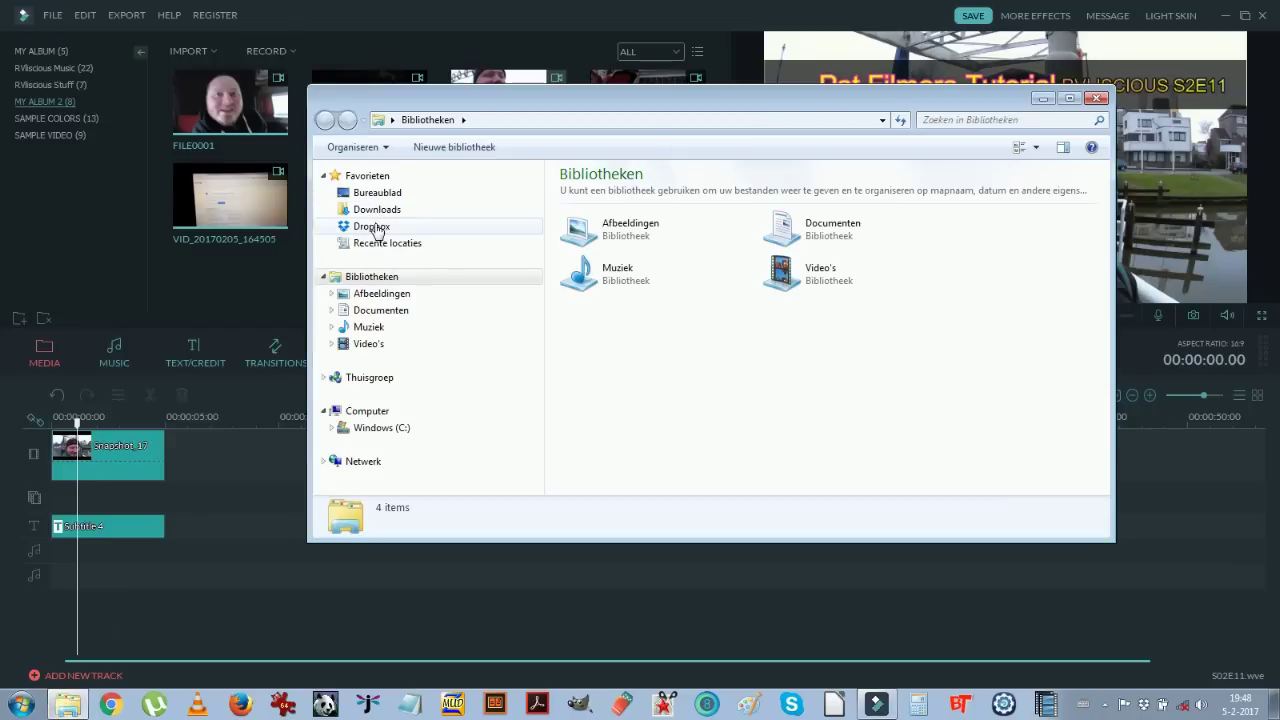
{"action": "left_click", "coordinate": [380, 311]}
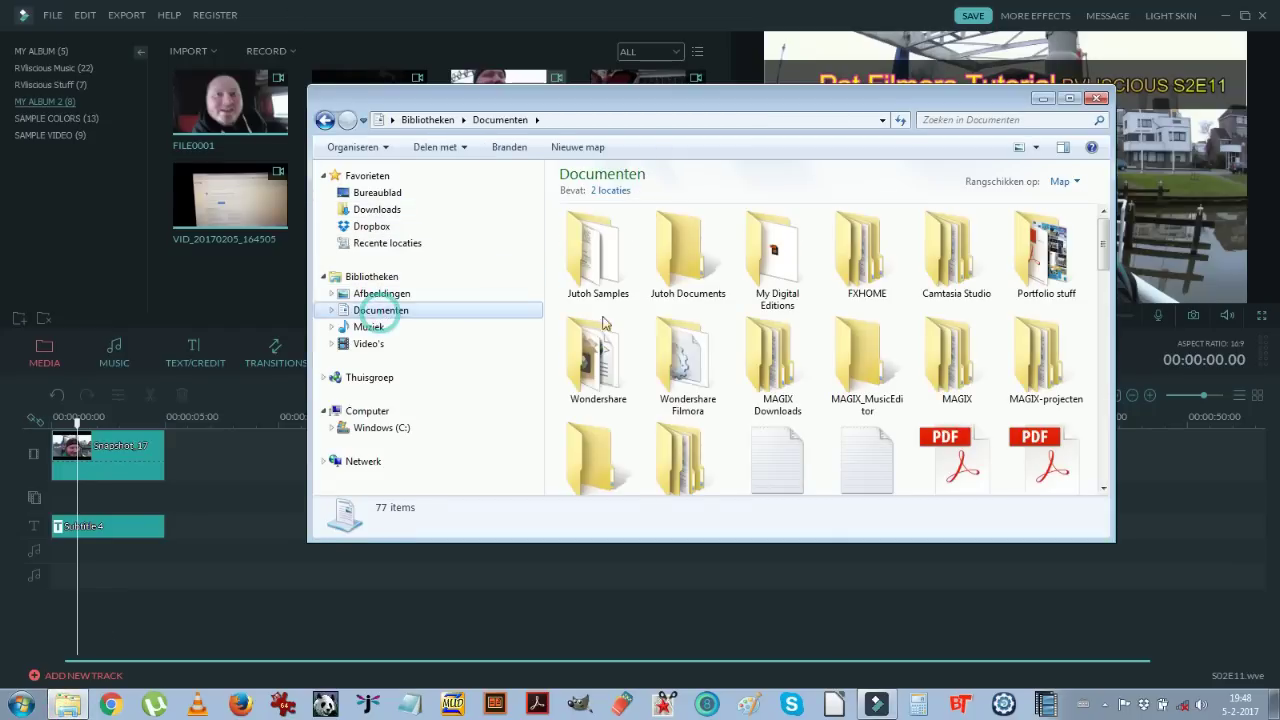
{"action": "double_click", "coordinate": [686, 379]}
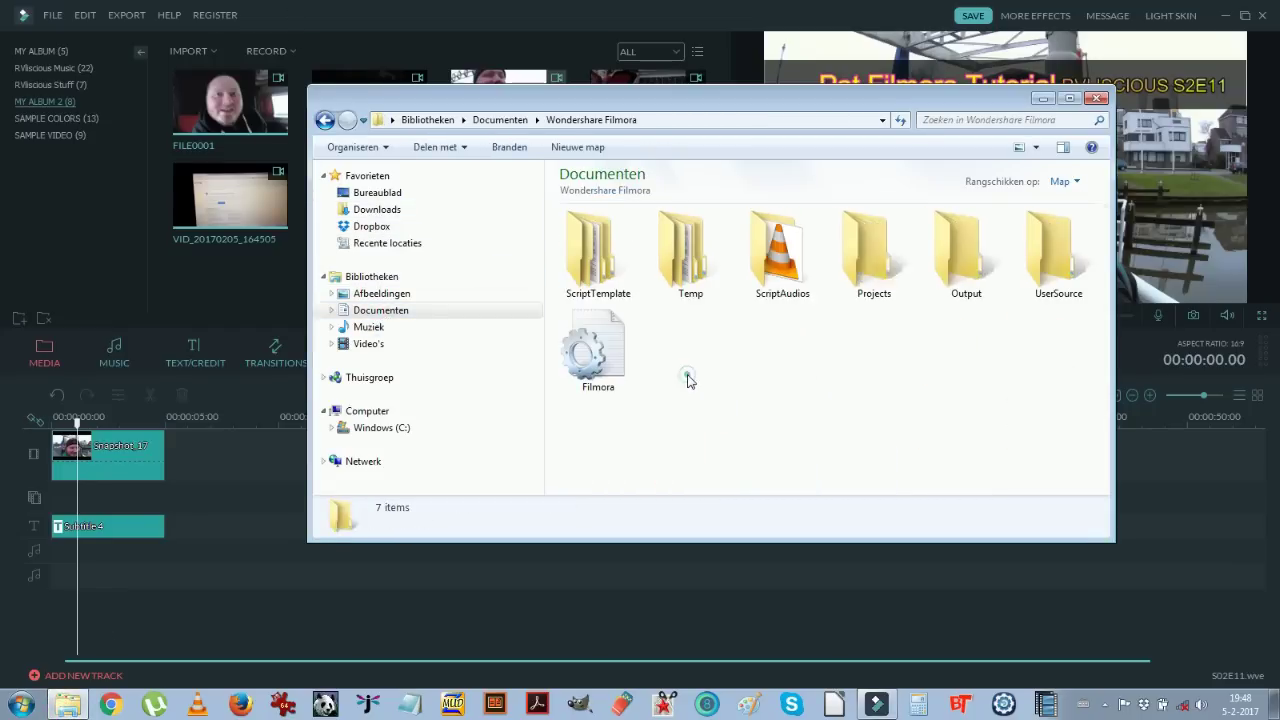
{"action": "double_click", "coordinate": [1056, 262]}
{"action": "left_click", "coordinate": [1056, 262]}
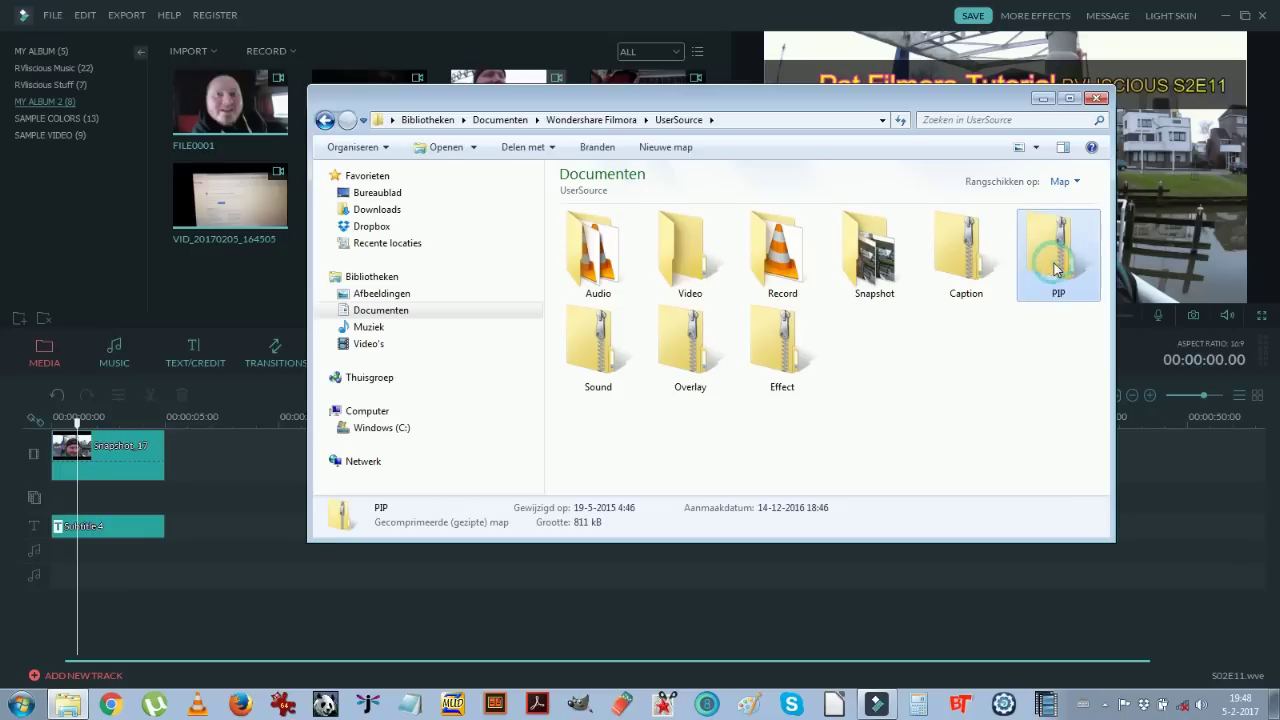
{"action": "double_click", "coordinate": [866, 262]}
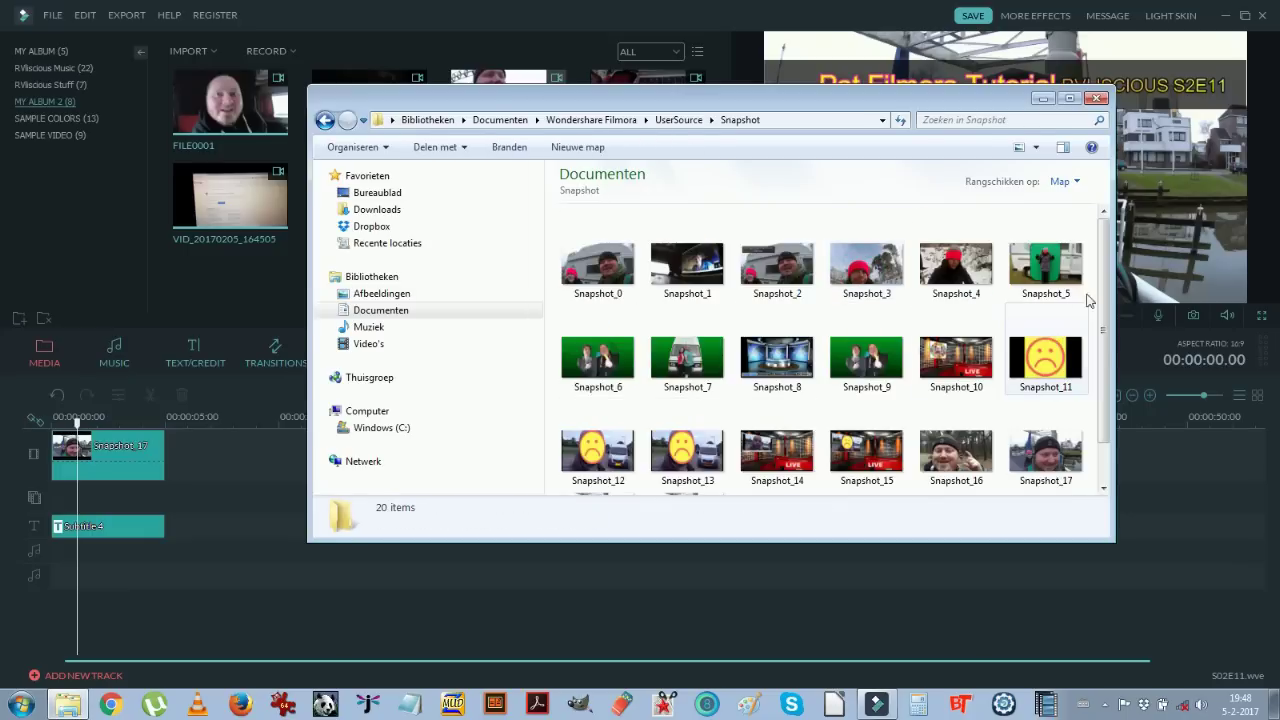
Step: View the Snapshot_19 image in IrfanView, then close both the viewer and the Explorer window
{"action": "left_click_drag", "start_coordinate": [1104, 268], "coordinate": [1113, 355]}
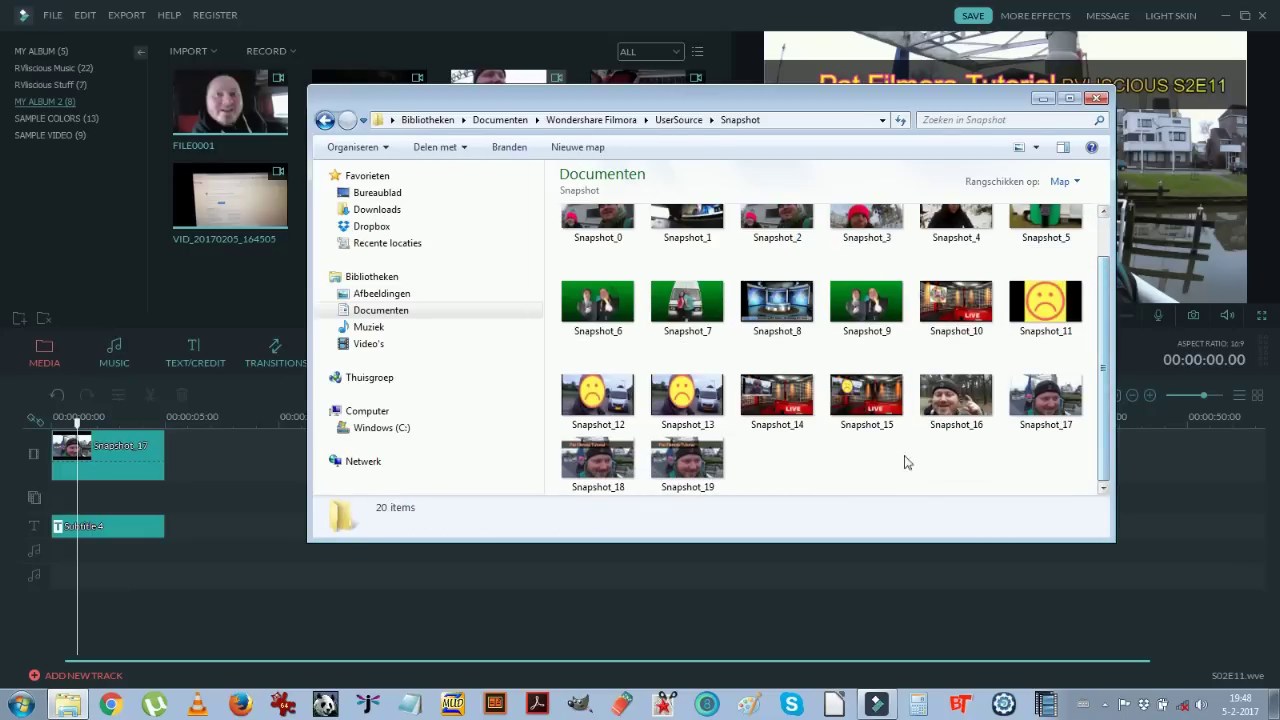
{"action": "double_click", "coordinate": [684, 462]}
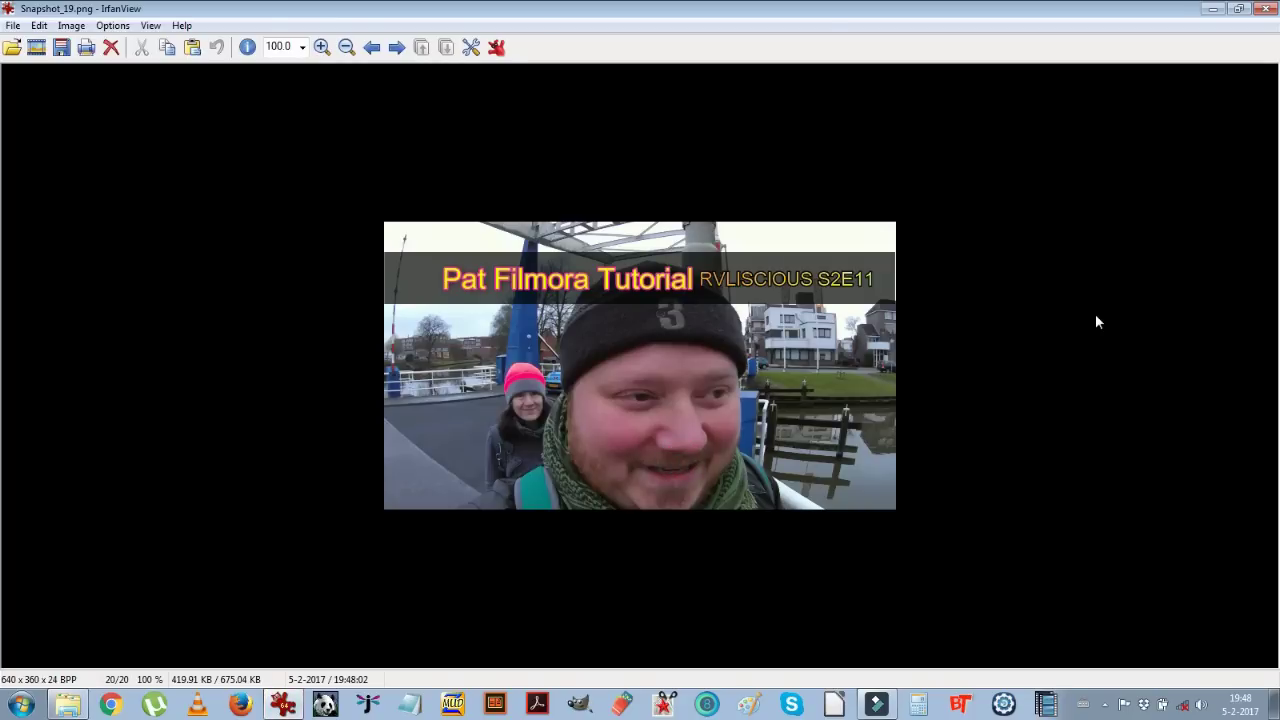
{"action": "left_click", "coordinate": [1268, 10]}
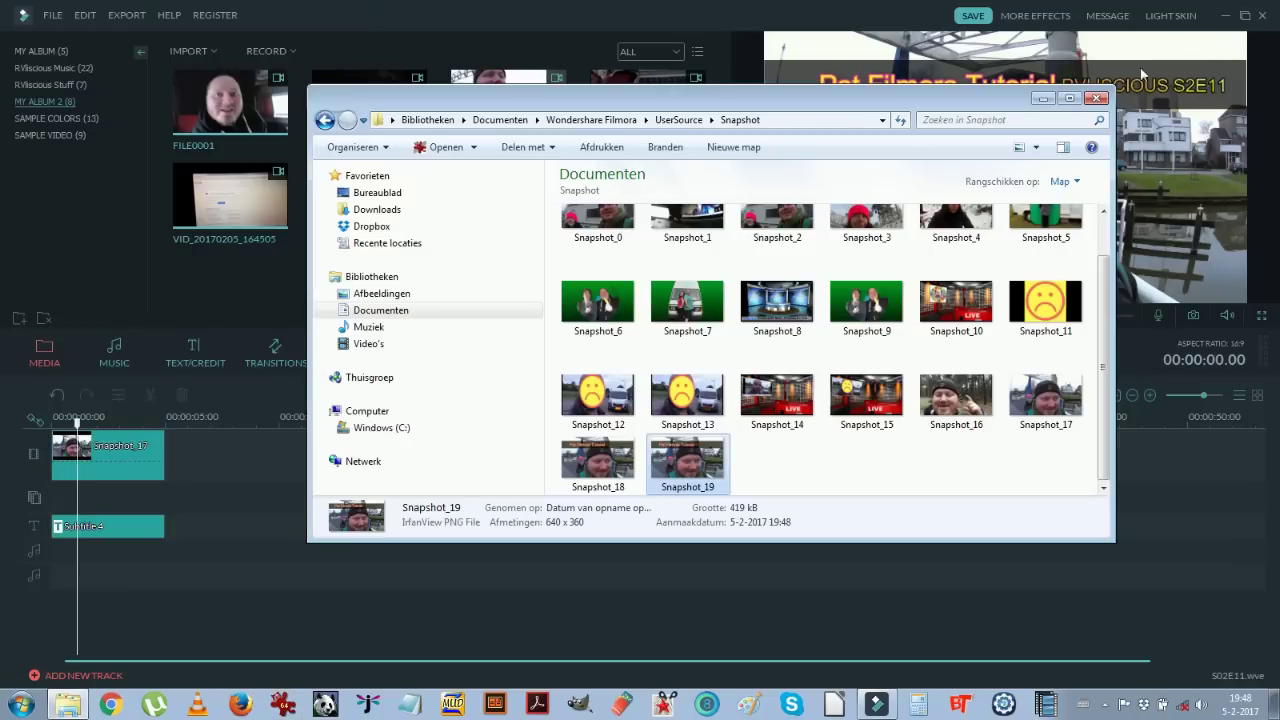
{"action": "left_click", "coordinate": [1097, 98]}
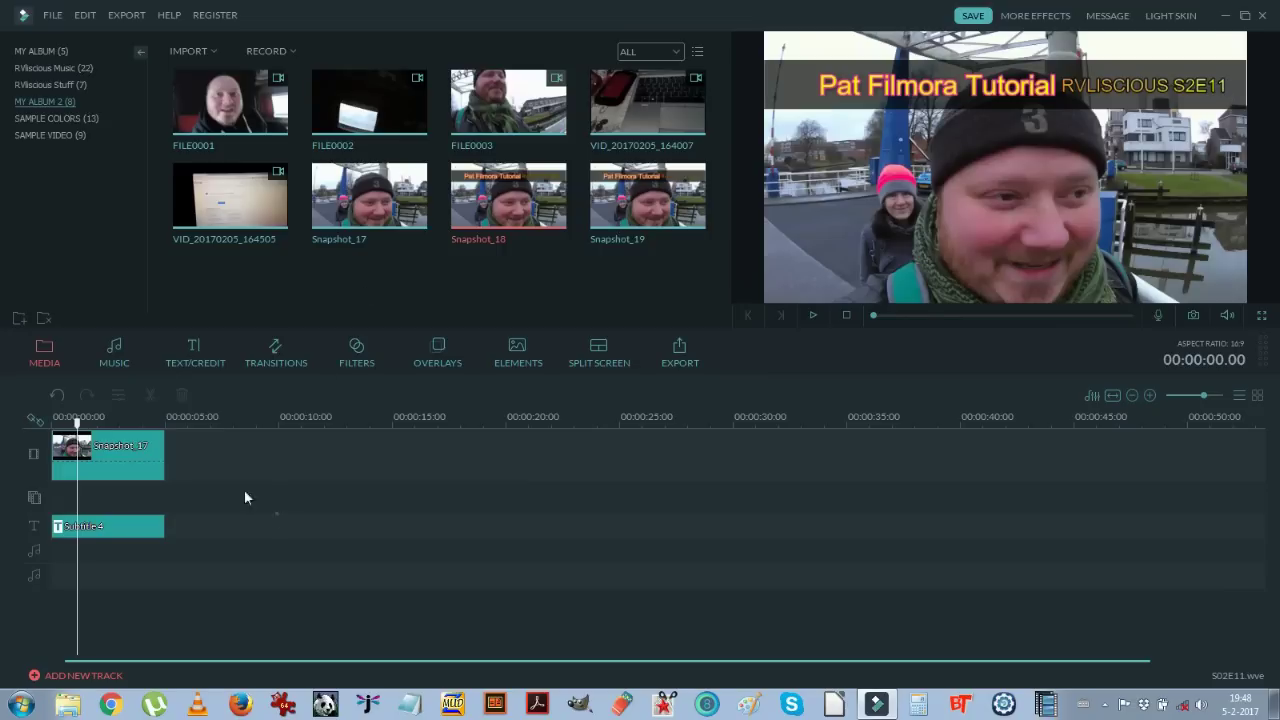
Step: Delete the Snapshot_17 clip and the Subtitle 4 title from the timeline
{"action": "left_click", "coordinate": [145, 450]}
{"action": "key", "text": "Delete"}
{"action": "left_click_drag", "start_coordinate": [78, 428], "coordinate": [229, 591]}
{"action": "key", "text": "Delete"}
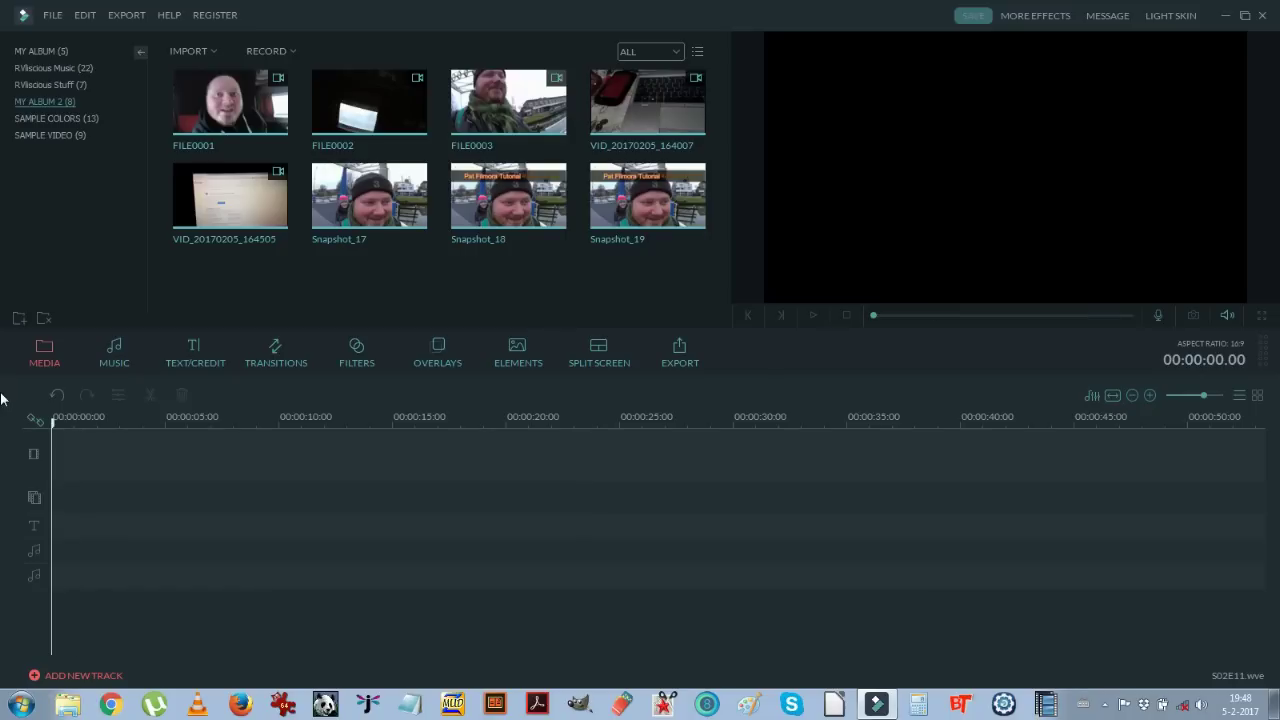